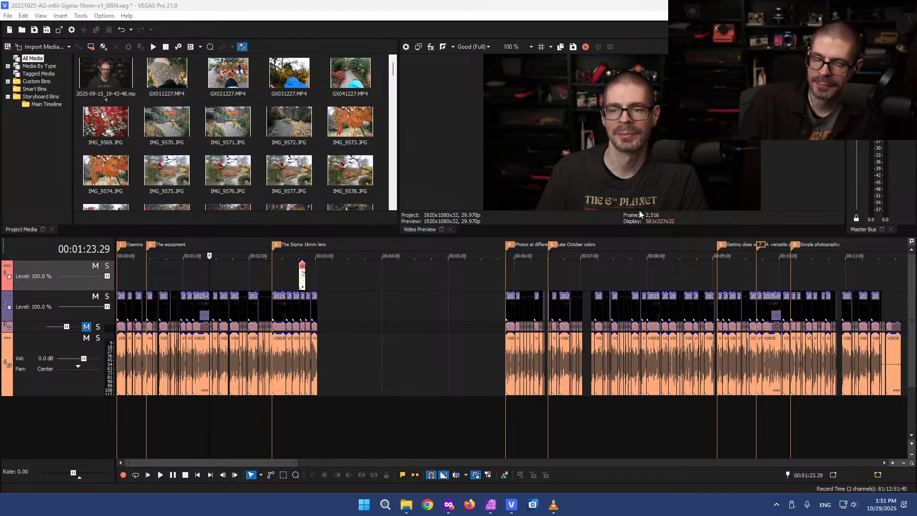
Look over the talking-head section from the Opening marker to its end, including the Sigma screenshot overlay
click(123, 271)
scroll(231, 296, up, 6)
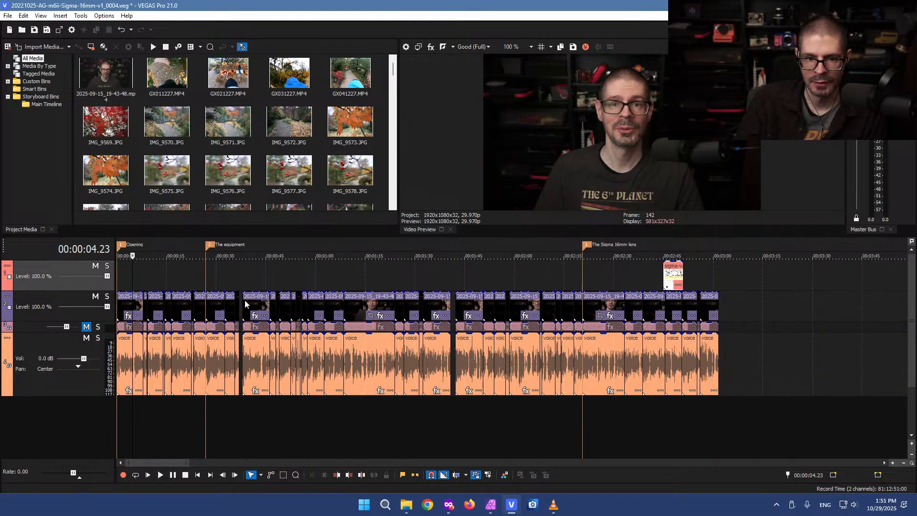
scroll(246, 313, down, 4)
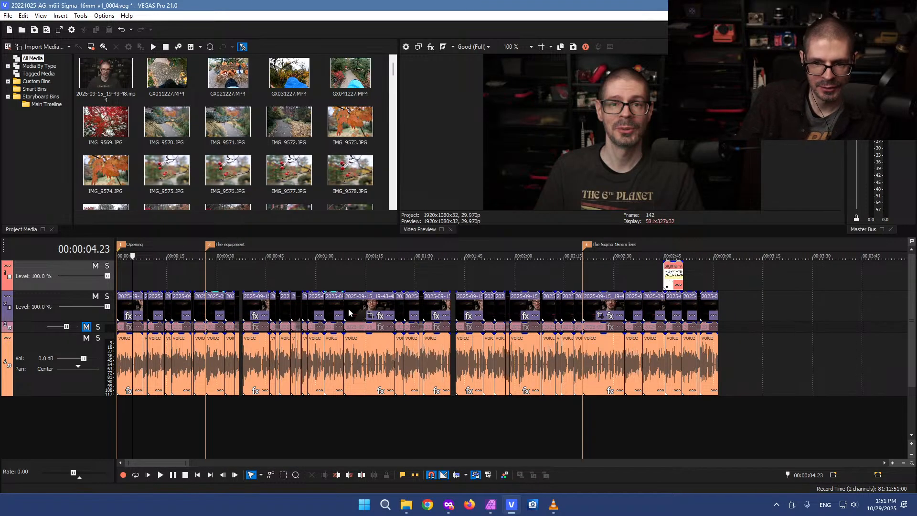
click(723, 305)
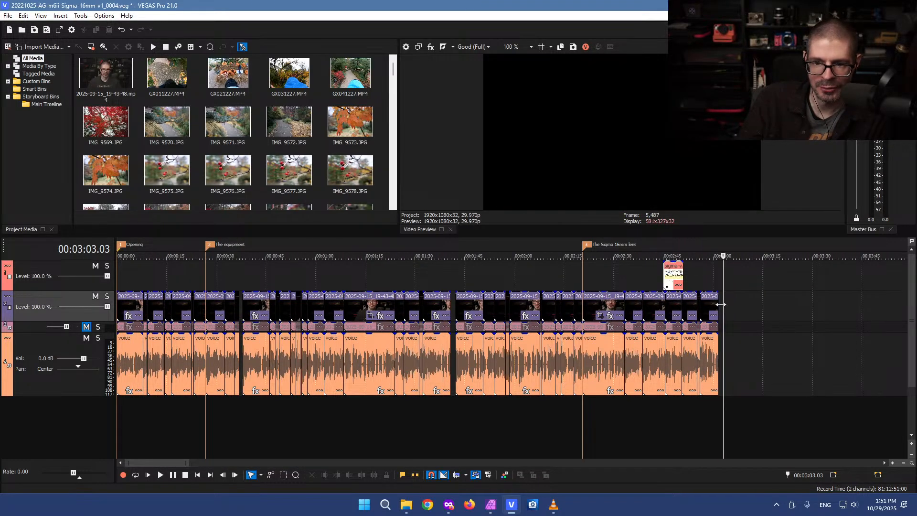
click(671, 282)
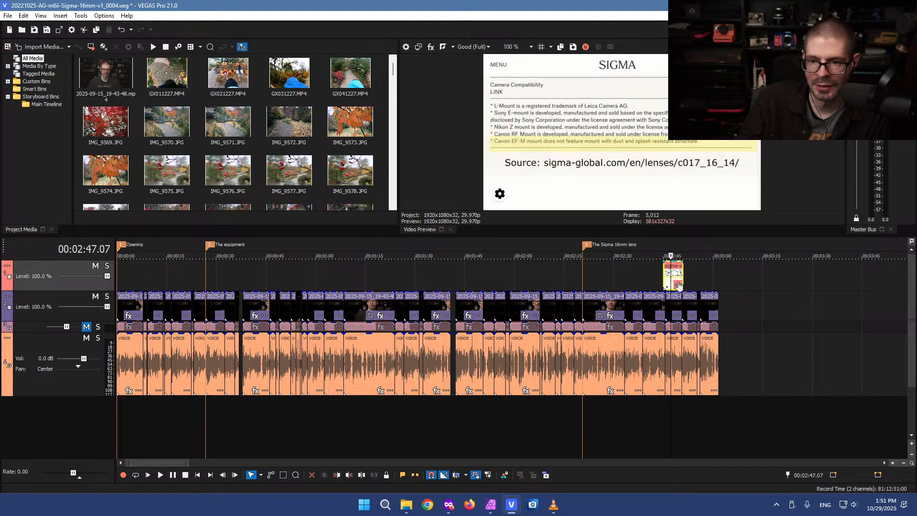
scroll(673, 292, down, 6)
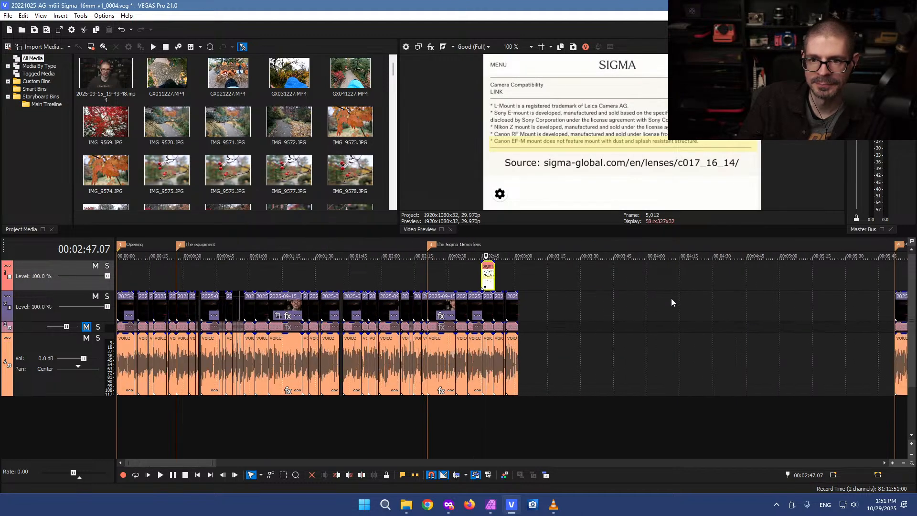
Play the GX011227 footage around photo IMG_9569 to compare the camera's shutter sound with where the photo starts
click(648, 280)
scroll(646, 280, up, 6)
scroll(595, 285, up, 2)
click(388, 281)
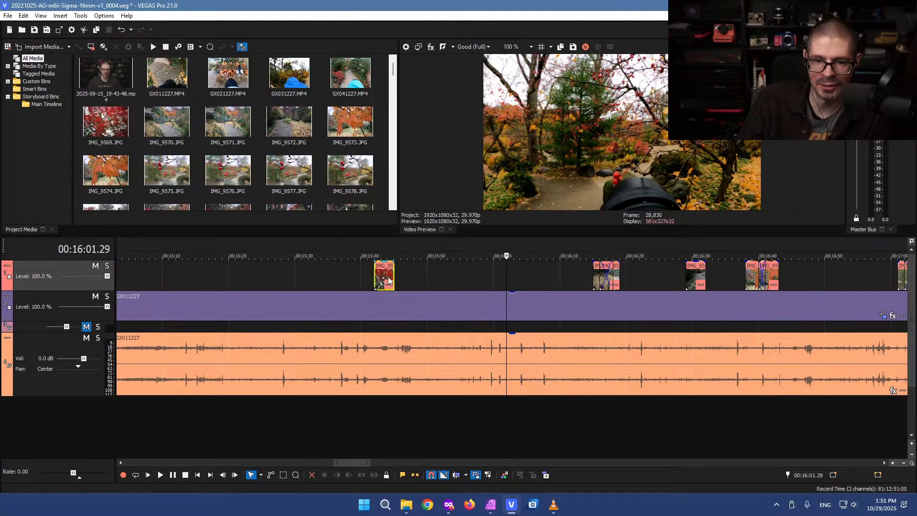
click(353, 285)
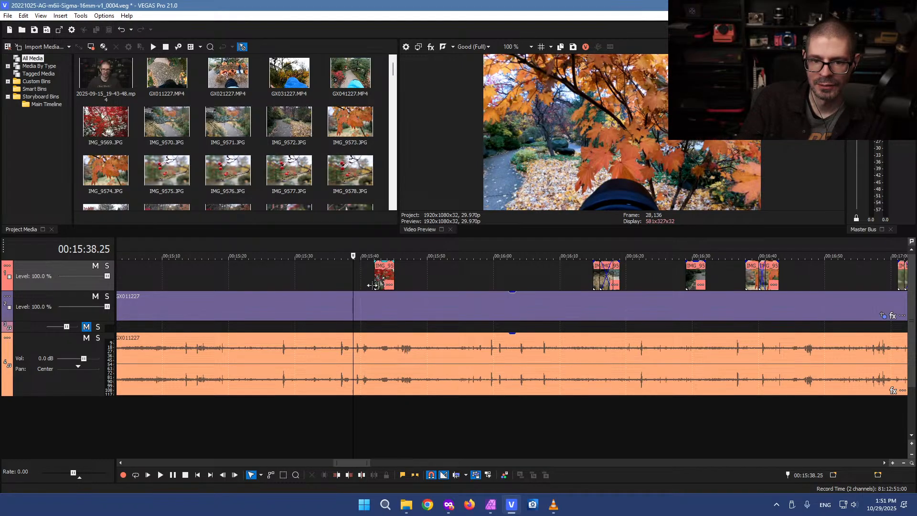
key(space)
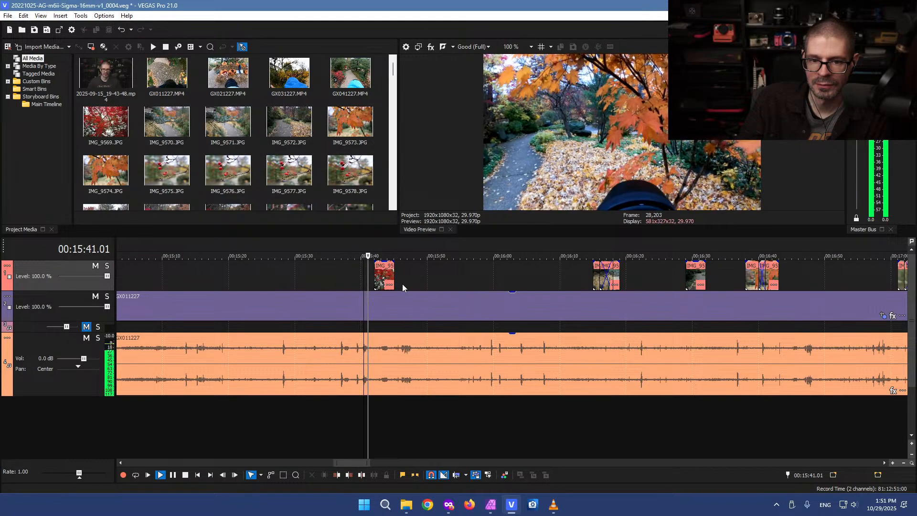
scroll(400, 283, up, 3)
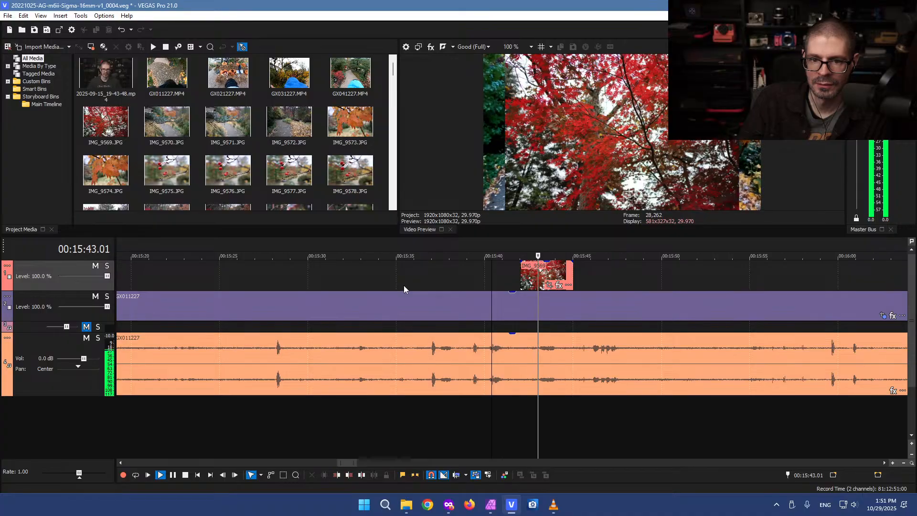
key(Return)
click(432, 274)
key(space)
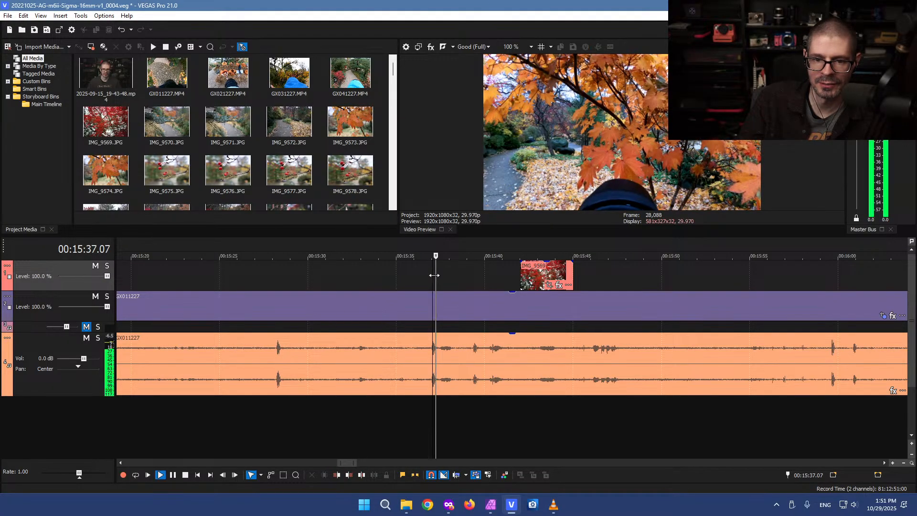
key(Return)
click(532, 276)
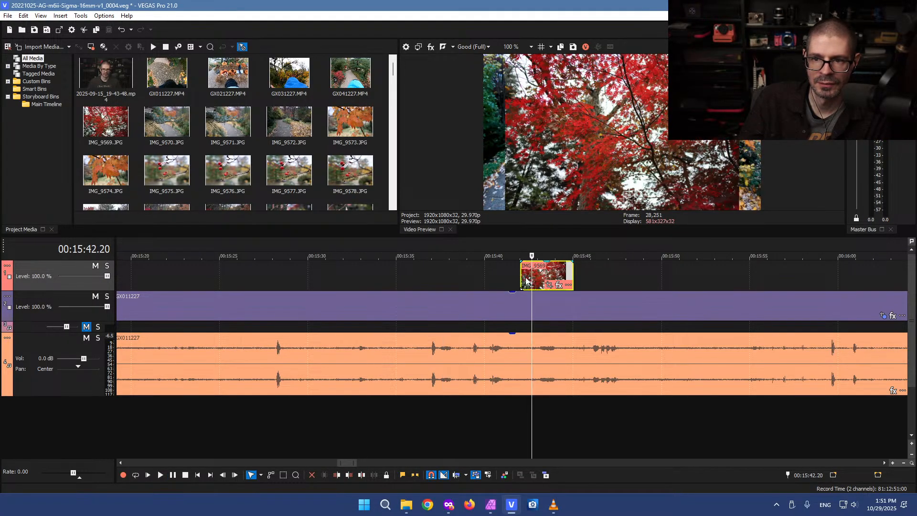
Shift clip GX011227 about 5 seconds later so its shutter sound meets the start of IMG_9569, and play the result
click(450, 310)
drag(460, 311, 549, 308)
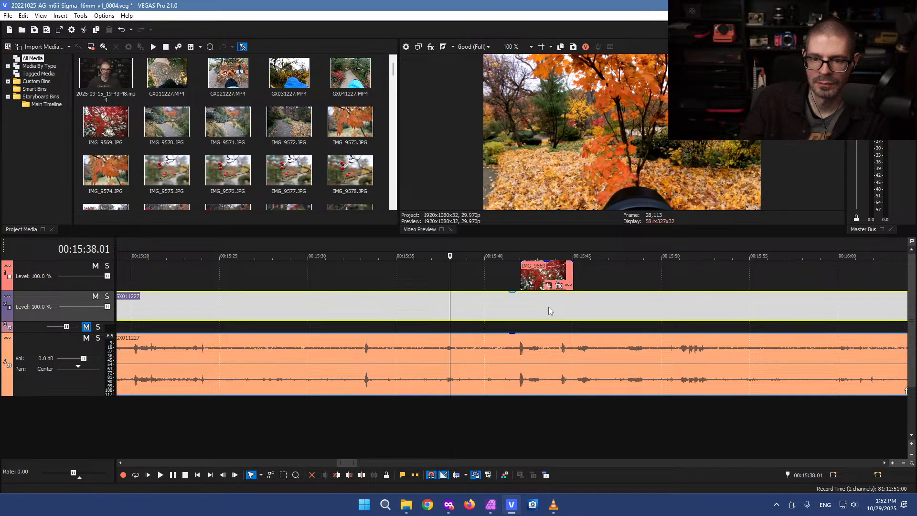
click(518, 275)
click(511, 275)
key(space)
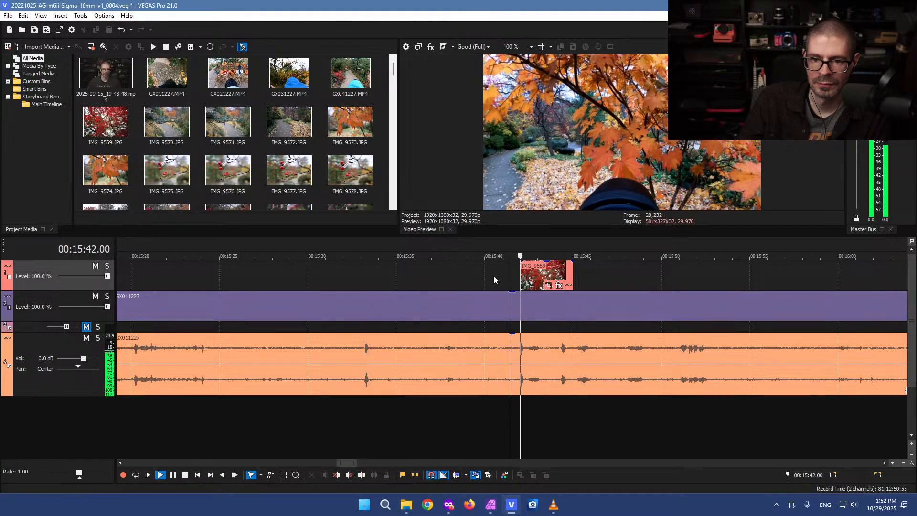
Nudge clip GX011227 5 frames earlier against IMG_9569 and play that passage again
drag(499, 287, 473, 321)
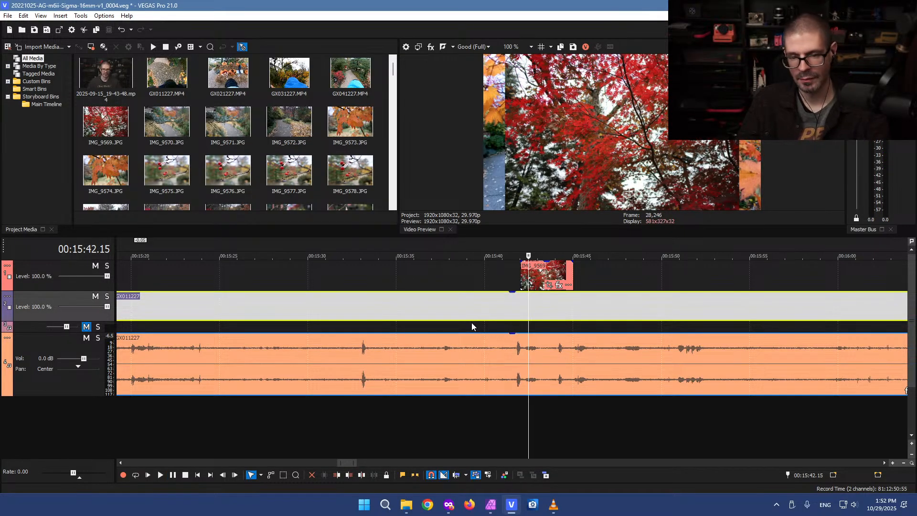
click(609, 279)
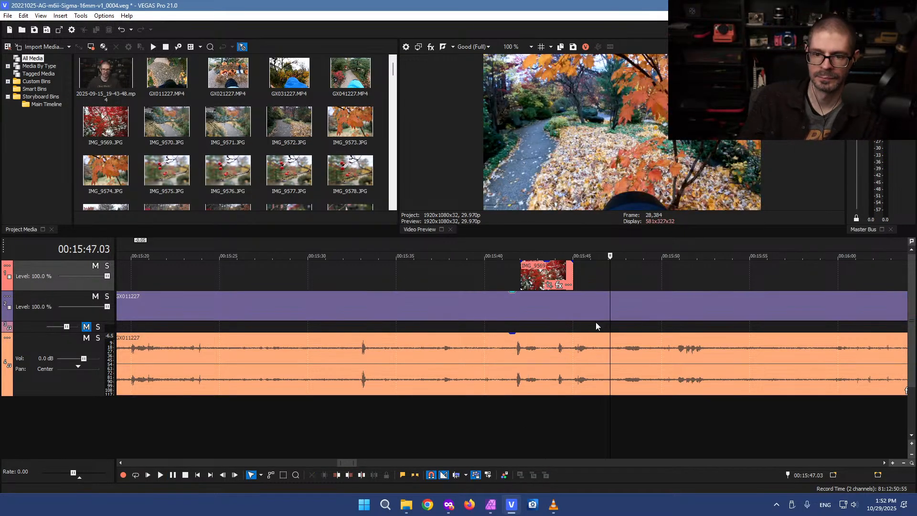
click(563, 316)
key(space)
key(space)
click(553, 313)
key(space)
key(space)
Play the GX011227 footage leading into photos IMG_9570 and IMG_9571 to check the shutter sound timing
scroll(600, 325, down, 3)
scroll(572, 324, down, 3)
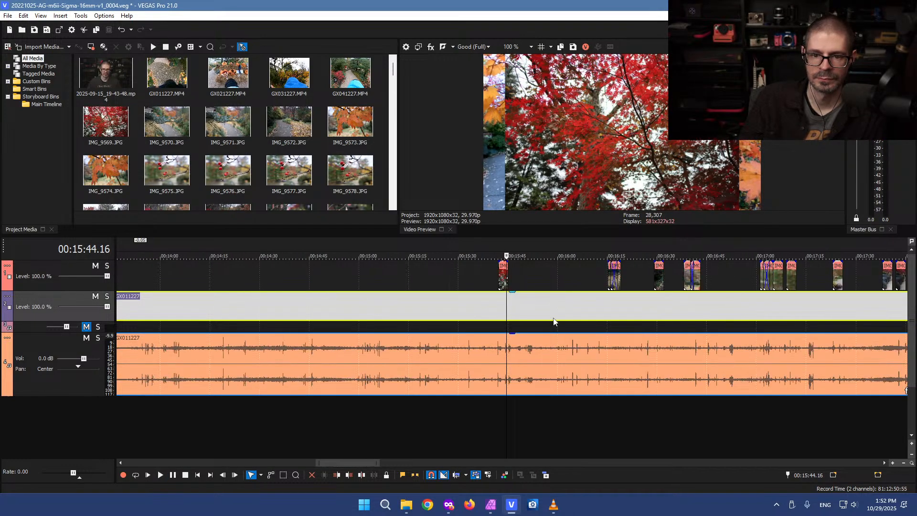
click(600, 279)
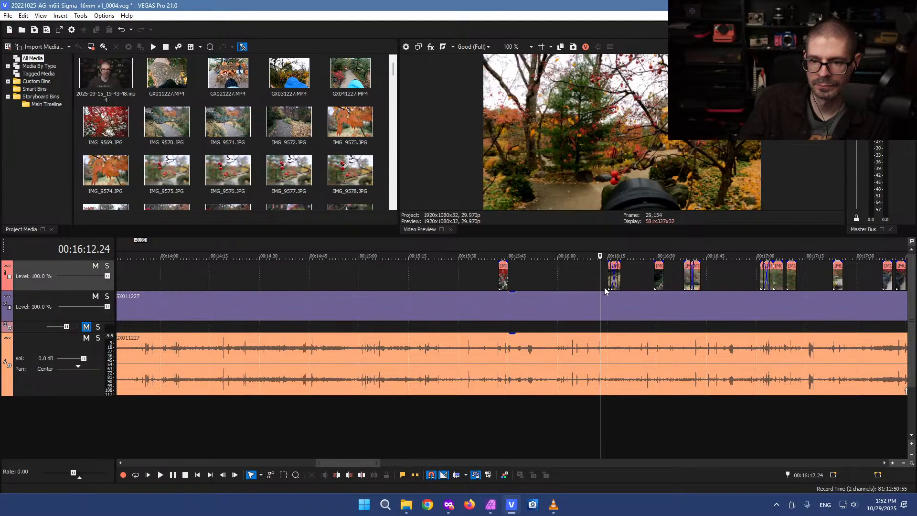
scroll(605, 290, up, 5)
scroll(605, 290, up, 2)
click(578, 283)
key(space)
key(space)
click(482, 272)
key(space)
key(space)
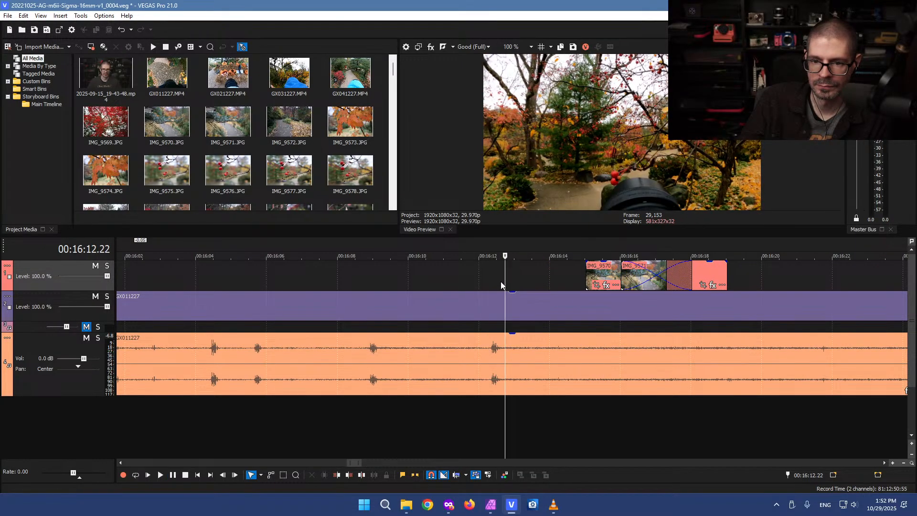
Shift clip GX011227 about 2 seconds later so its shutter sound meets the start of IMG_9572, and check it by playback
scroll(501, 287, down, 4)
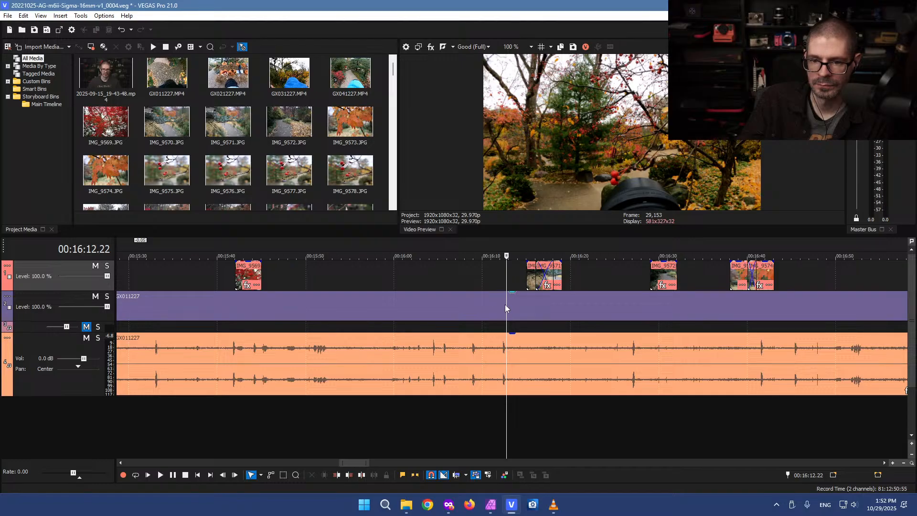
click(640, 313)
scroll(640, 313, up, 5)
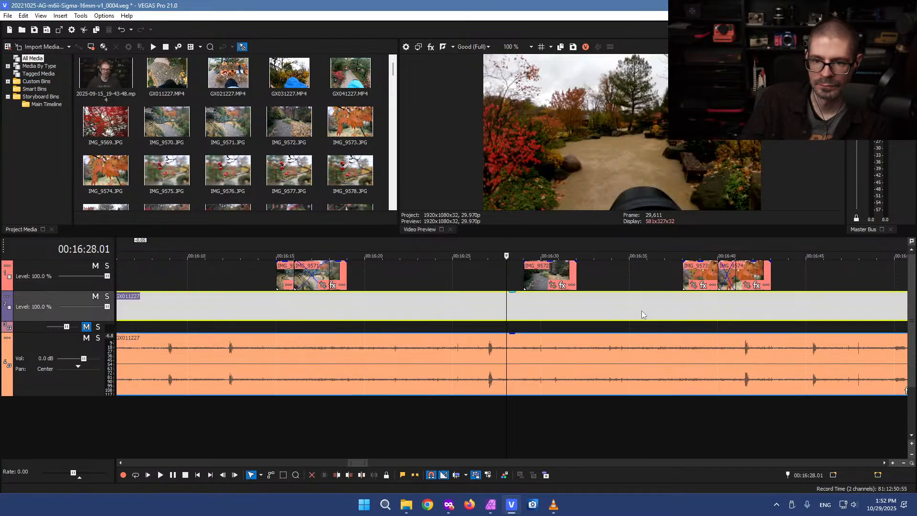
drag(521, 317, 587, 313)
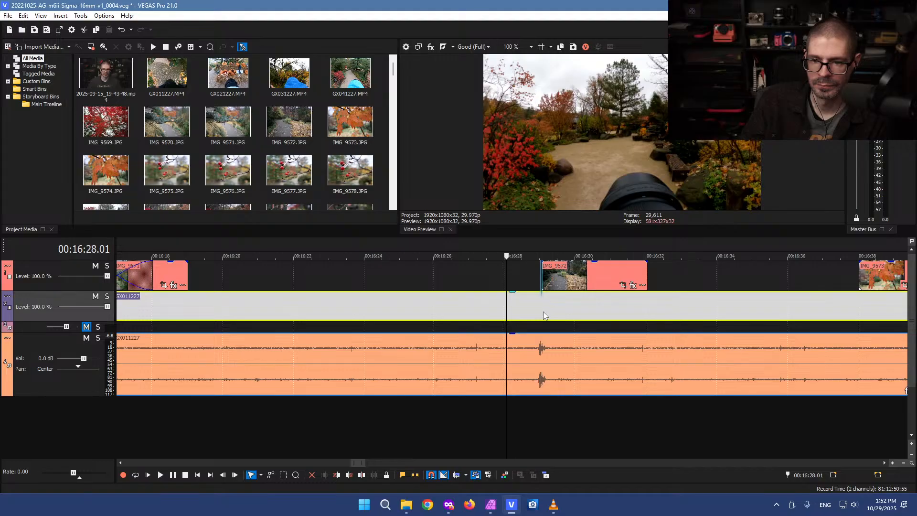
click(533, 286)
key(space)
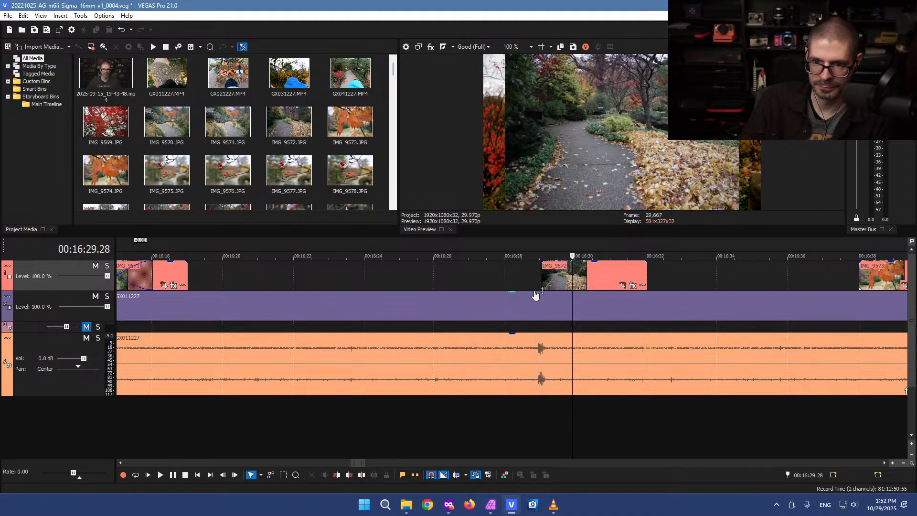
key(space)
click(534, 280)
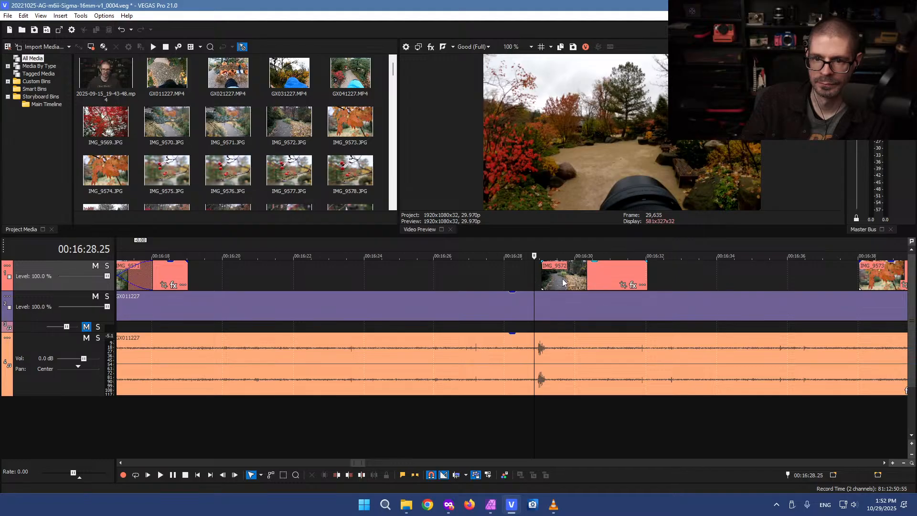
click(563, 280)
click(532, 282)
click(585, 277)
Shift clip GX011227 earlier by 5 seconds 18 frames plus 5 frames to match its shutter sound to IMG_9573, and play it
scroll(530, 288, down, 3)
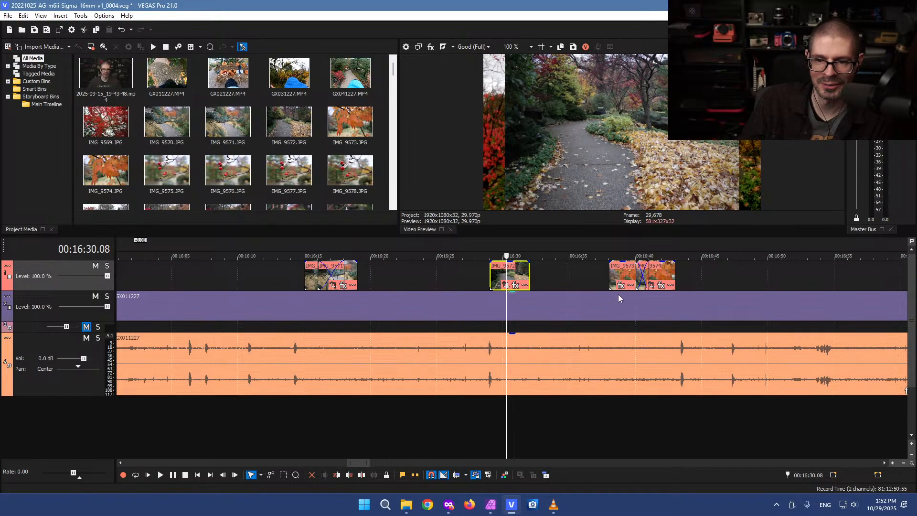
click(604, 284)
scroll(595, 304, up, 2)
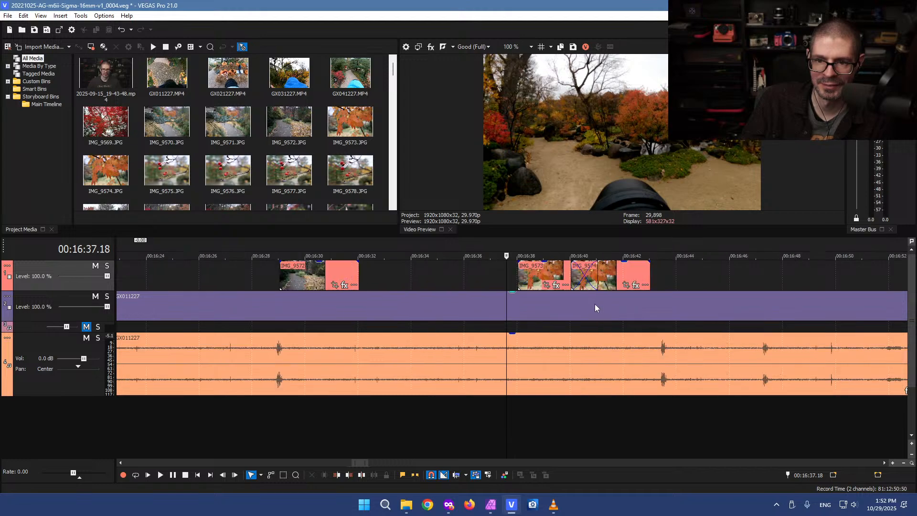
click(565, 318)
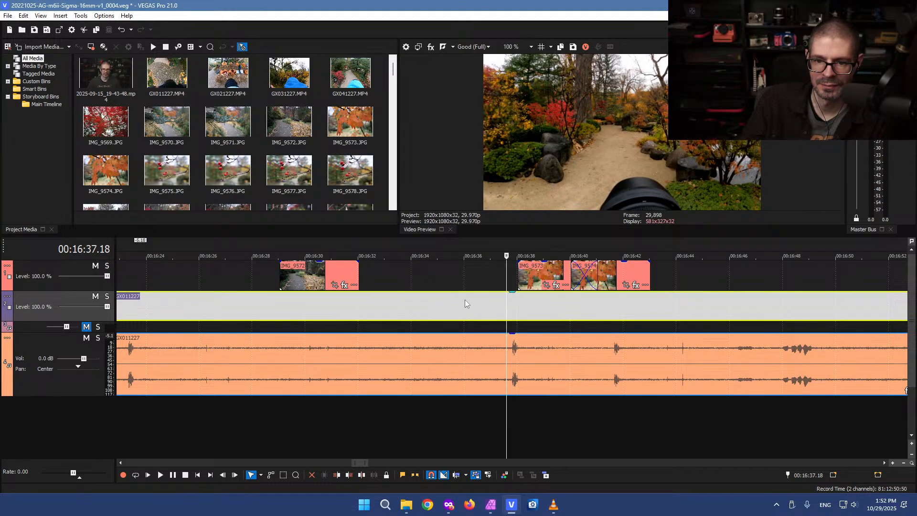
drag(465, 299, 460, 299)
click(502, 273)
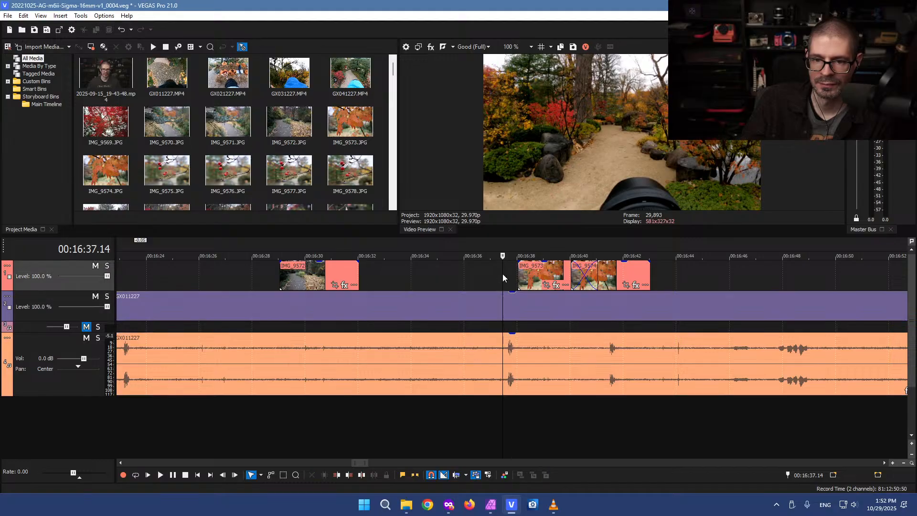
key(space)
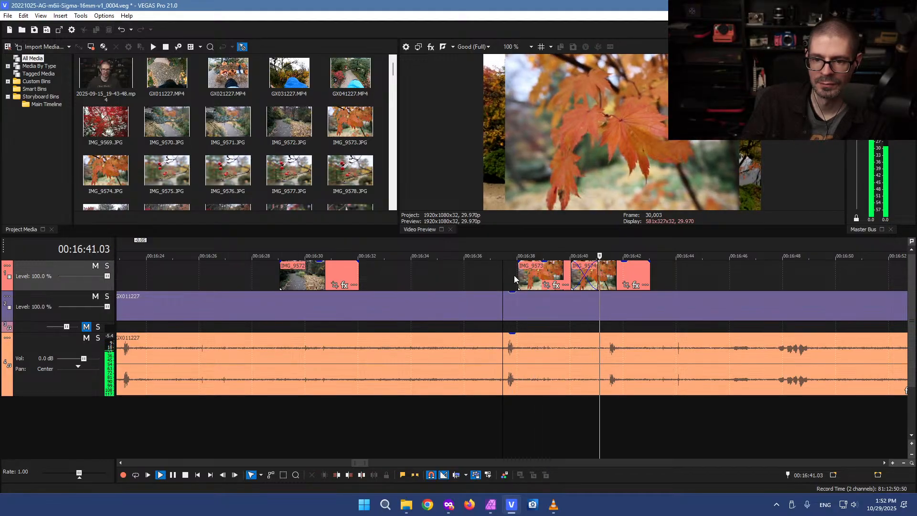
key(space)
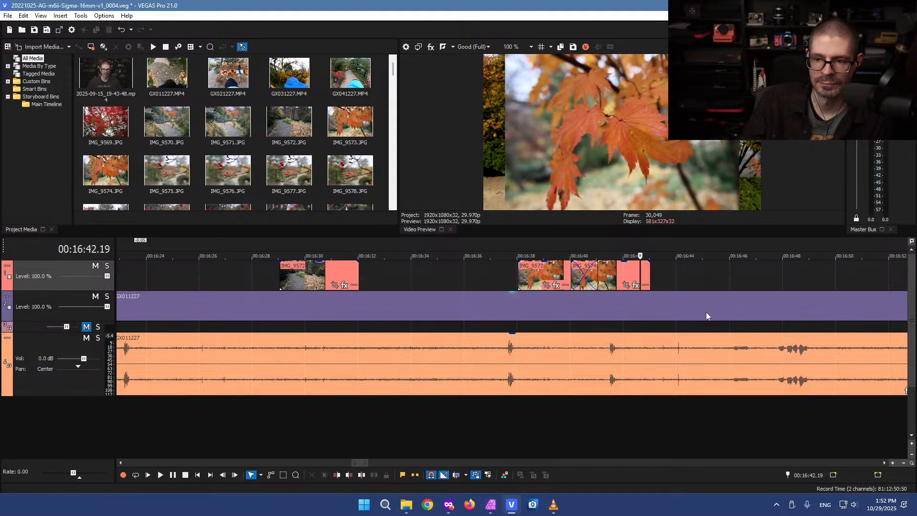
Examine the GX011227 footage leading into photo IMG_9575, playing it and checking several earlier moments
scroll(706, 311, down, 4)
click(623, 295)
scroll(595, 299, up, 5)
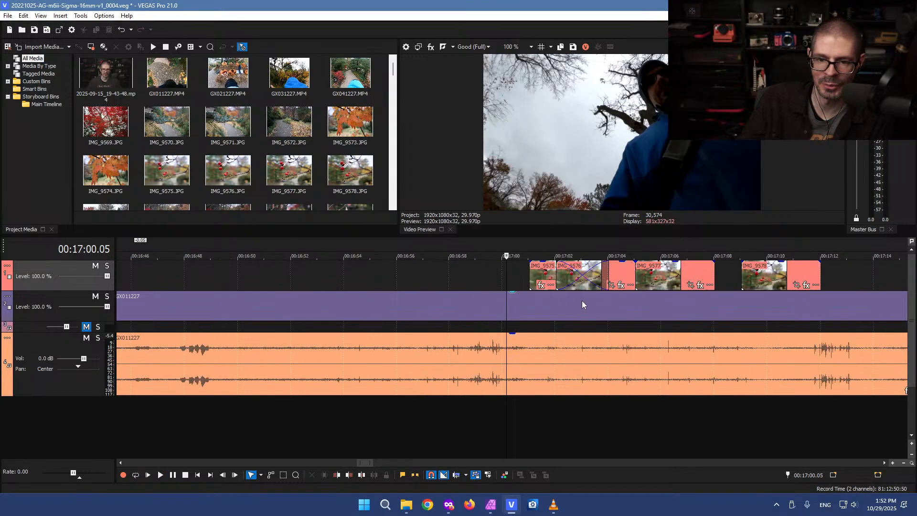
click(470, 271)
key(space)
key(space)
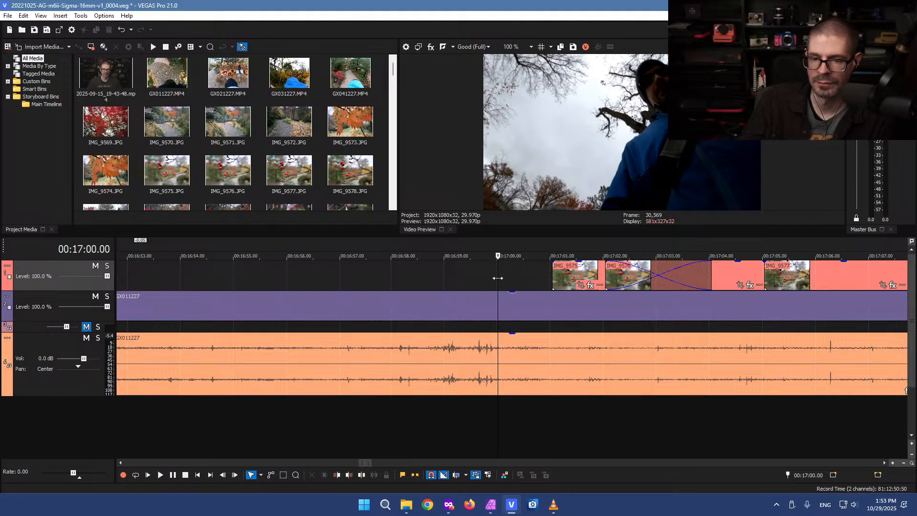
click(438, 274)
click(365, 276)
click(362, 279)
Look over the whole timeline and return to clip GX011227 at 00:15:13.24, ahead of photo IMG_9569
scroll(401, 316, down, 6)
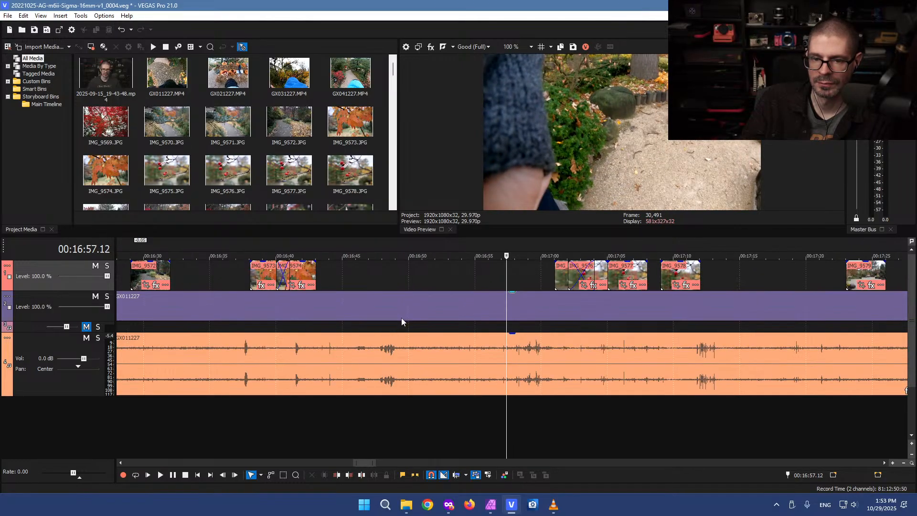
scroll(402, 322, down, 10)
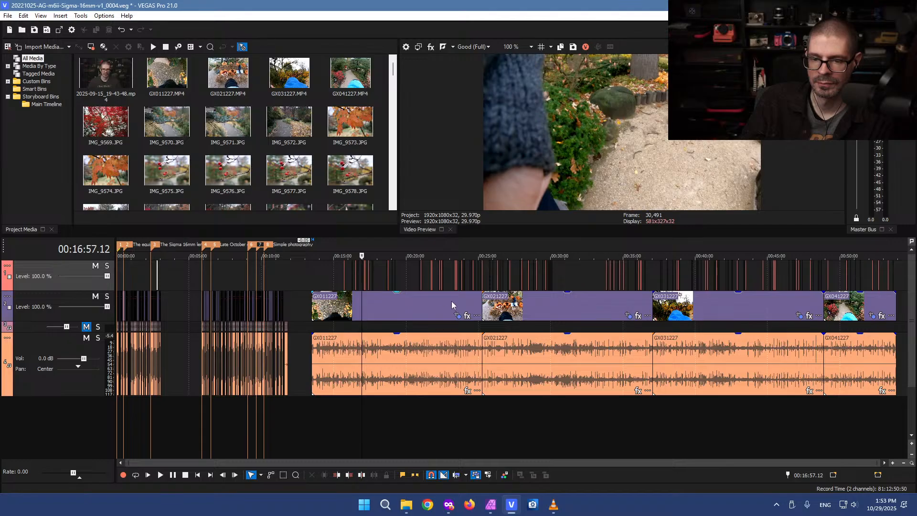
scroll(458, 307, up, 7)
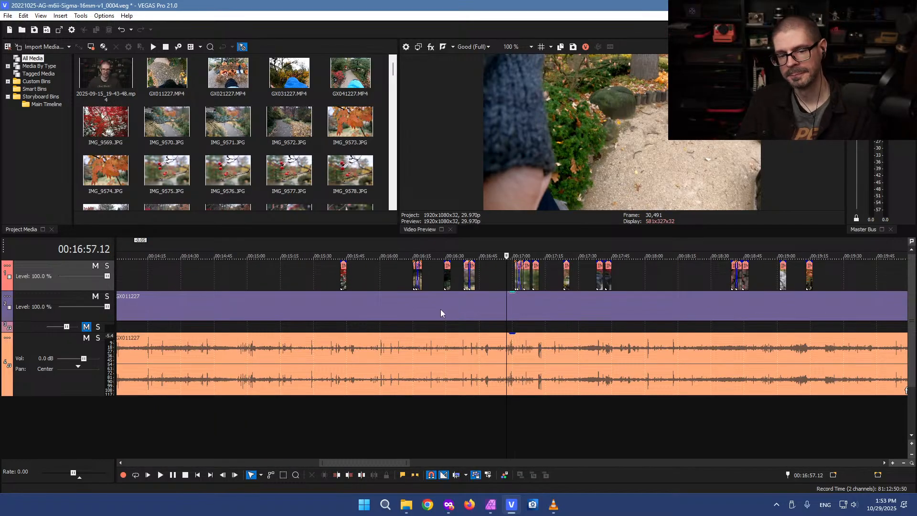
click(277, 310)
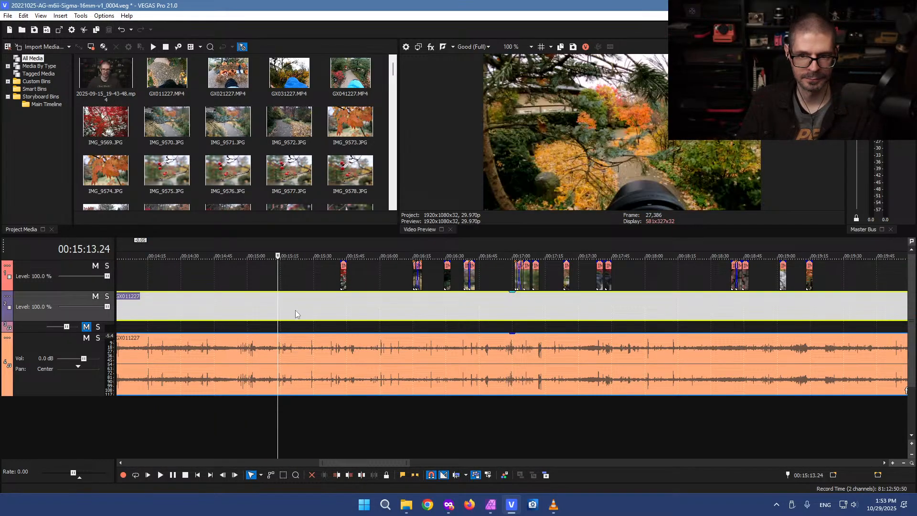
Play clip GX011227 from 00:15:13.24 for a few seconds to check the footage ahead of photo IMG_9569
scroll(288, 308, up, 4)
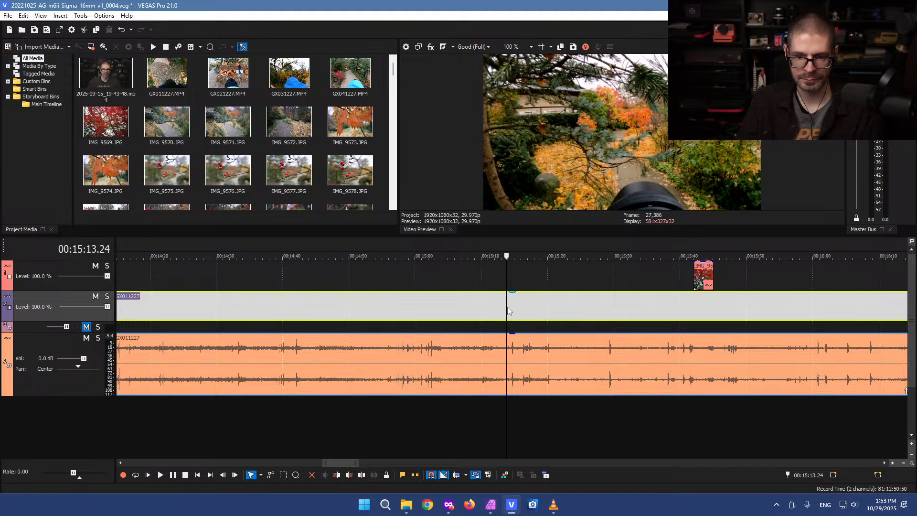
key(space)
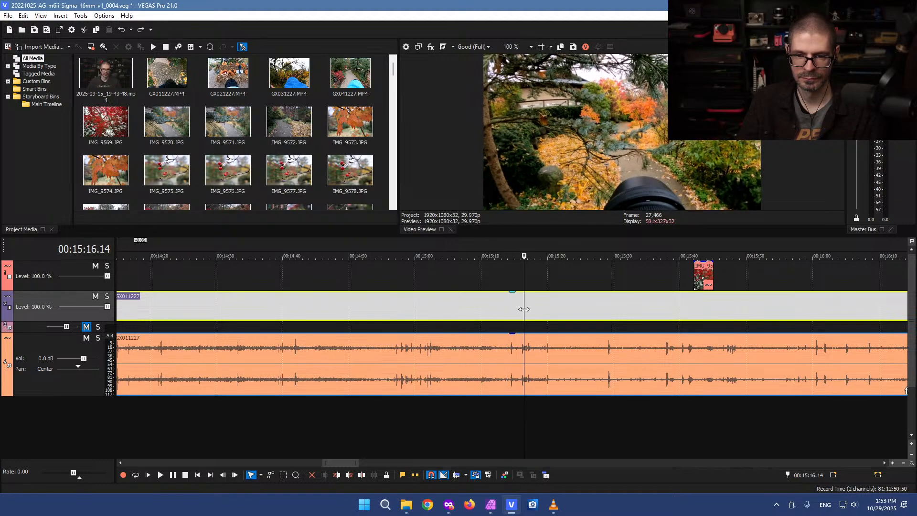
key(space)
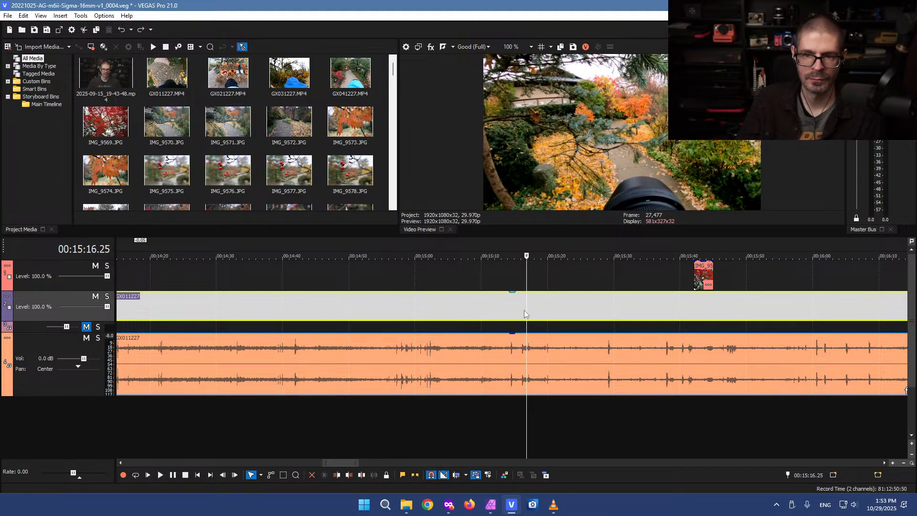
scroll(535, 300, down, 5)
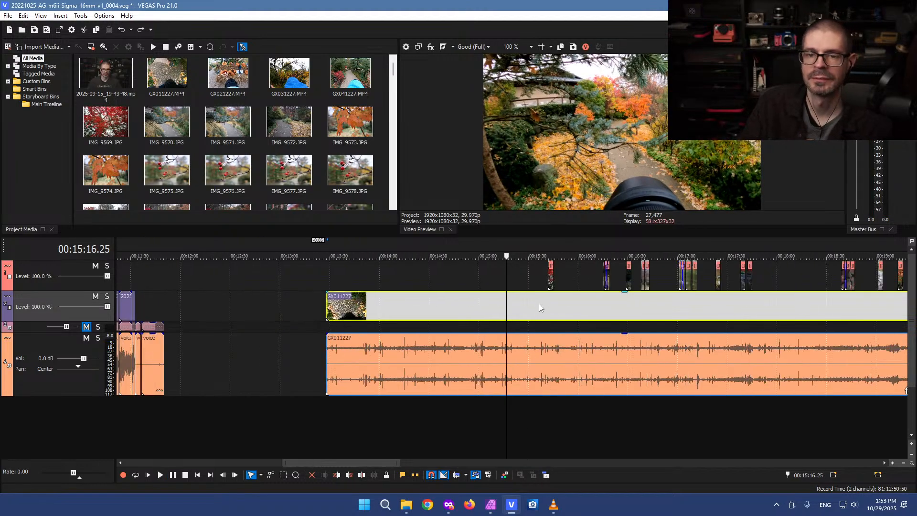
Expand the custom bins in the project media and open the ExportedPhotos bin
click(7, 82)
click(49, 97)
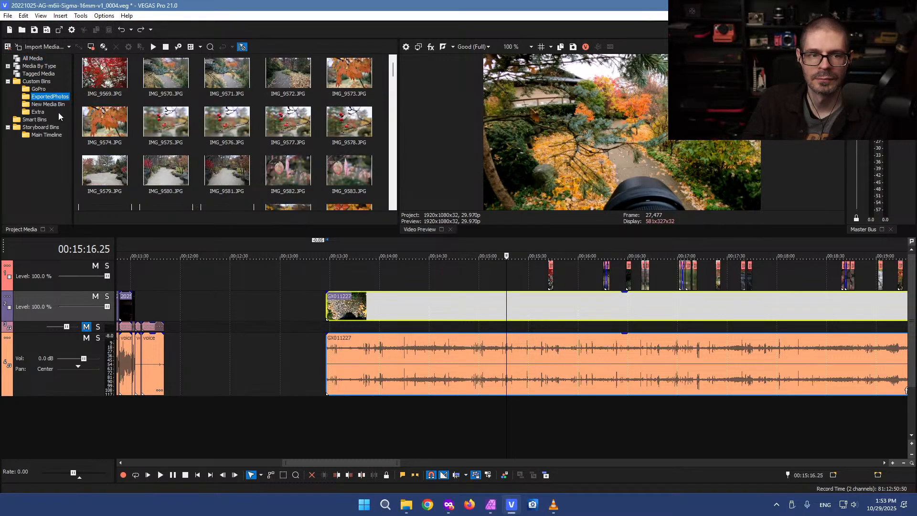
scroll(629, 406, down, 2)
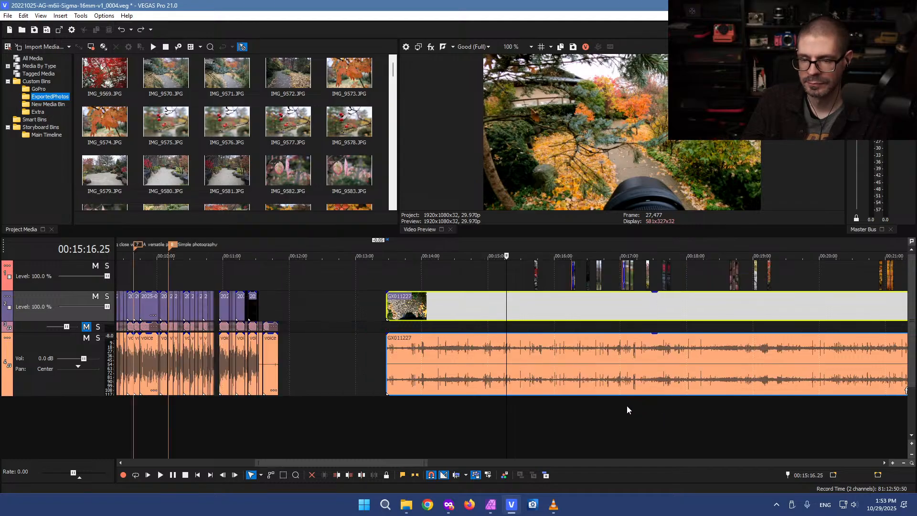
scroll(586, 360, up, 3)
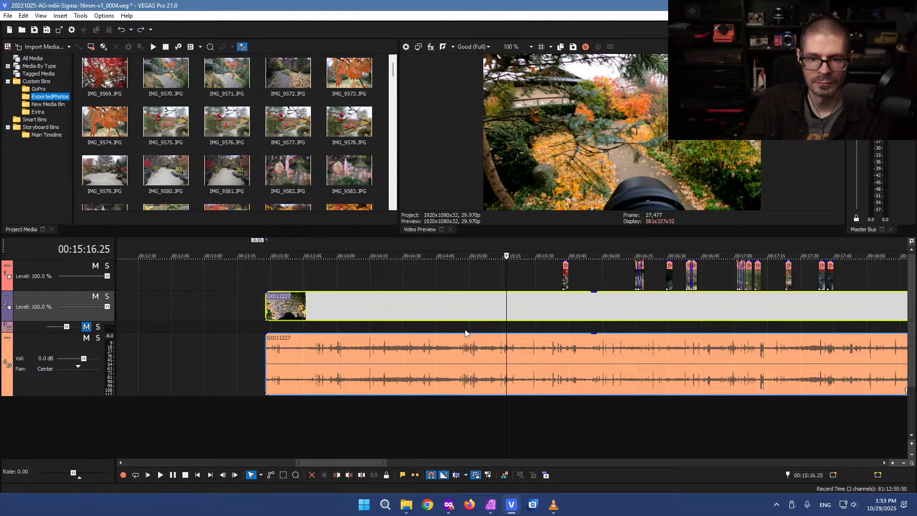
Scrub GX011227 back to the red-tree shot around 00:14:41 and play it to locate the shutter sound for IMG_9569
click(328, 304)
drag(328, 305, 423, 325)
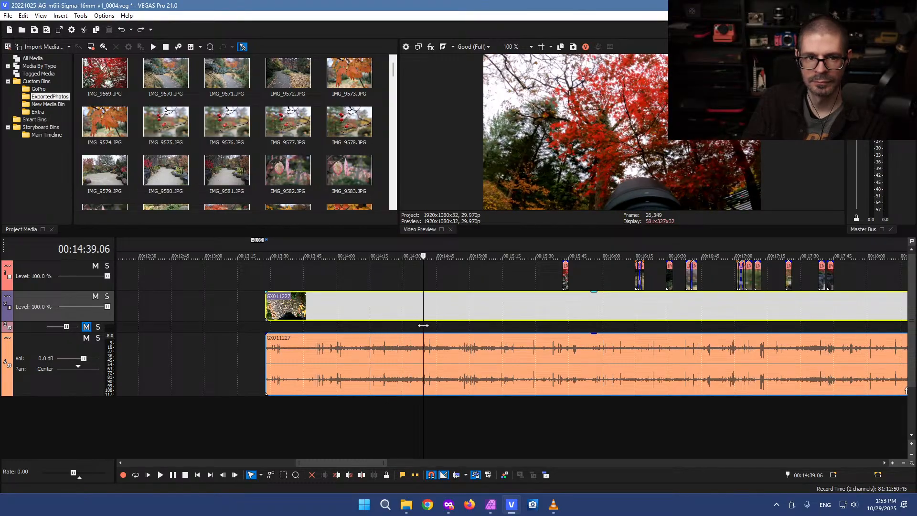
scroll(428, 324, up, 4)
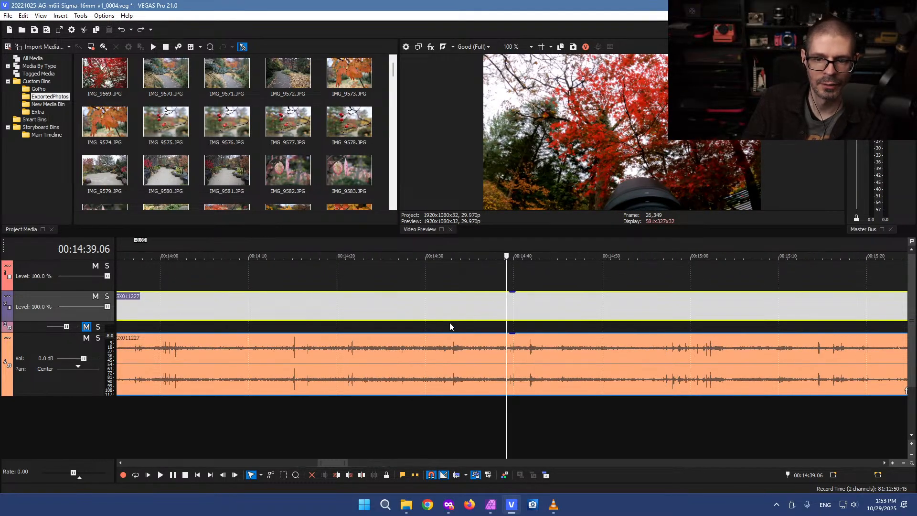
click(525, 319)
key(space)
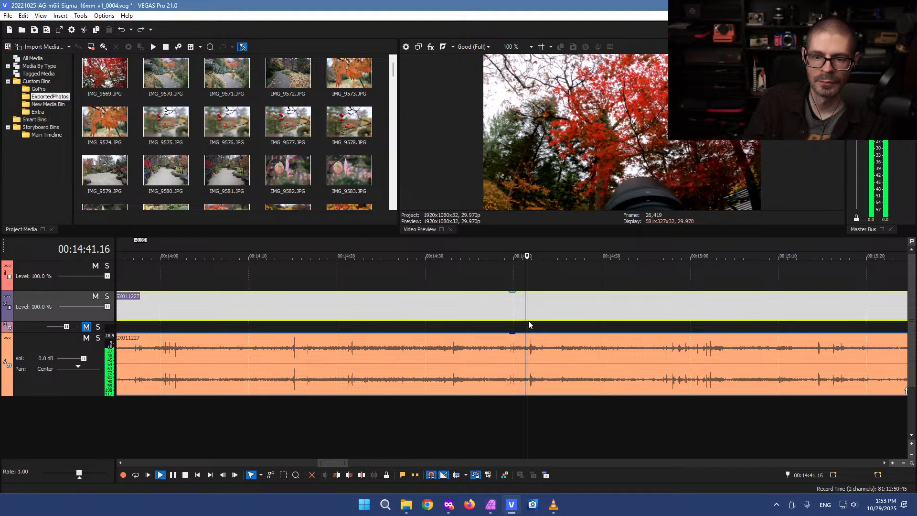
key(space)
click(523, 352)
scroll(537, 371, up, 4)
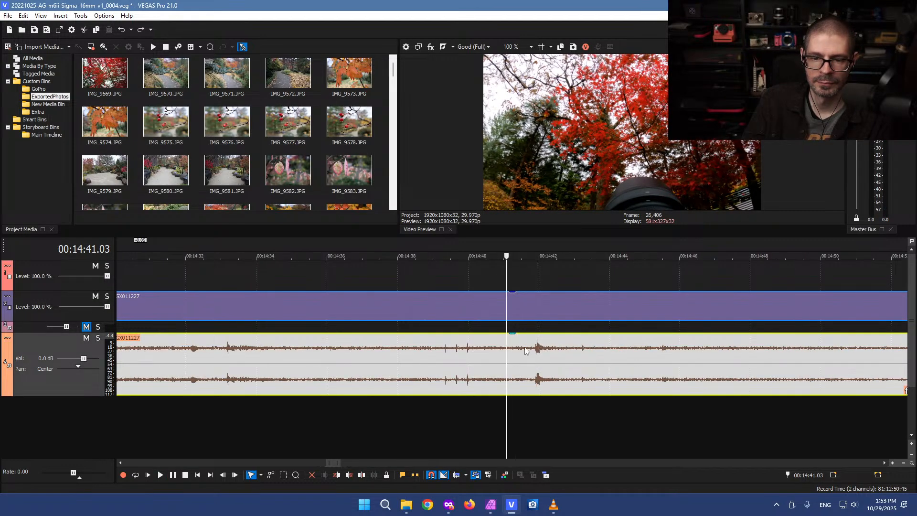
Split GX011227 just before the shutter sound near 00:14:42 and delete the portion ahead of the split
click(527, 348)
key(s)
click(481, 368)
key(Delete)
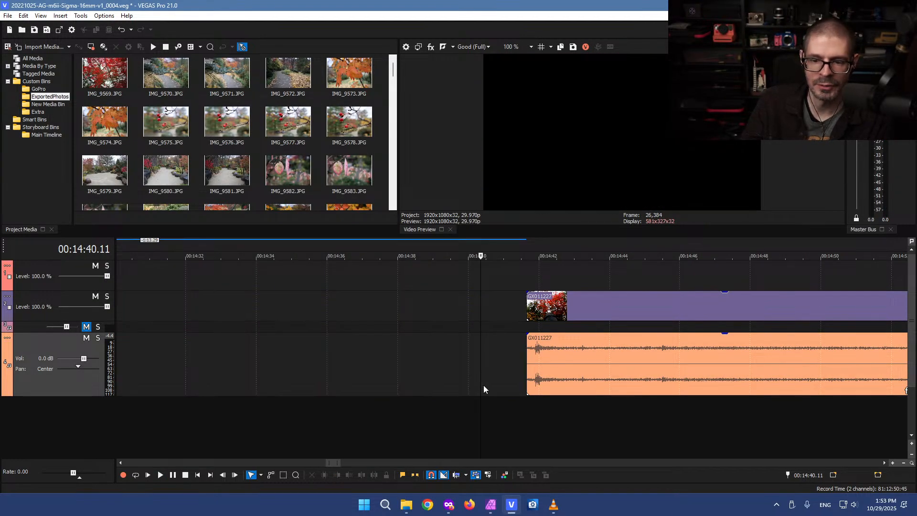
Move GX011227 so its shutter sound meets the start of IMG_9569, and extend the clip's start about 3 seconds earlier
scroll(477, 378, down, 7)
drag(556, 362, 758, 367)
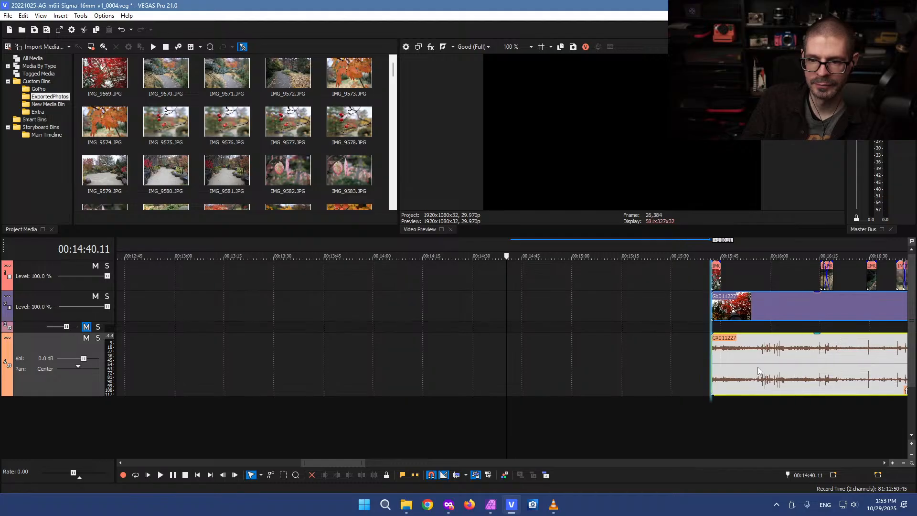
click(720, 302)
scroll(720, 319, up, 5)
scroll(720, 319, up, 4)
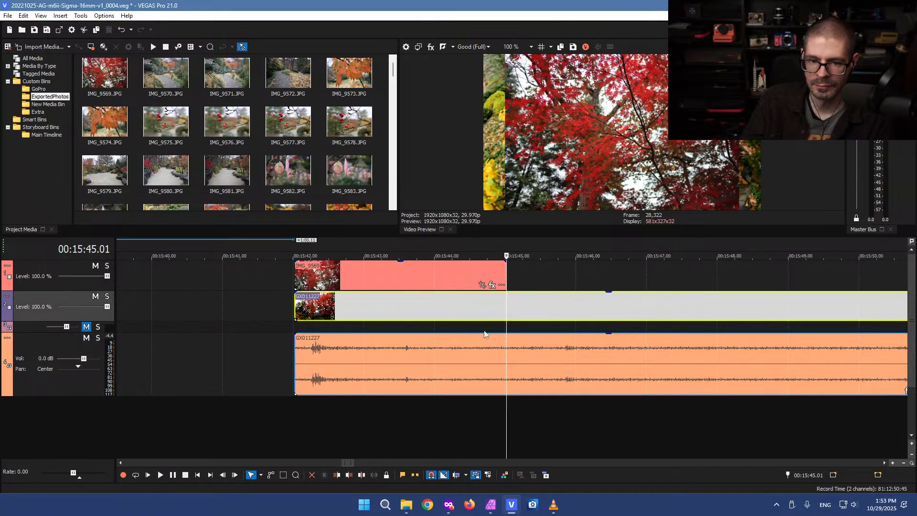
drag(390, 308, 368, 308)
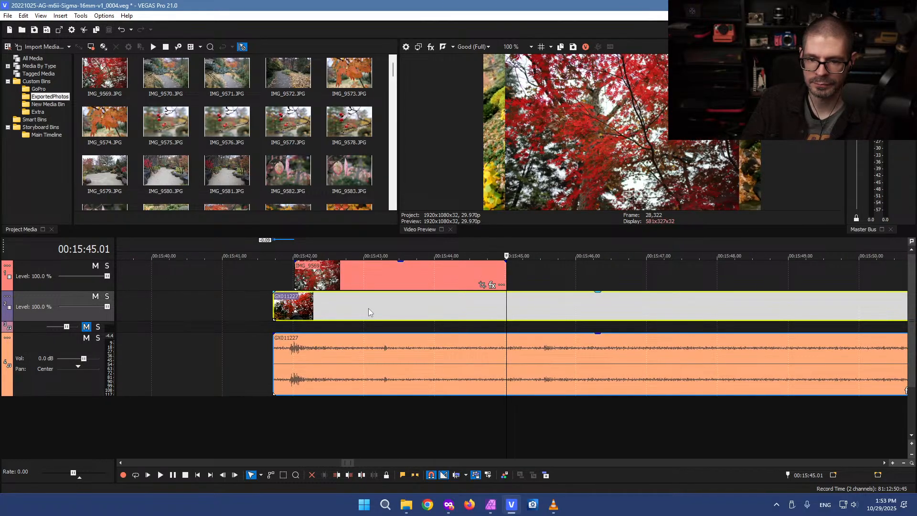
drag(270, 304, 118, 306)
scroll(339, 311, down, 2)
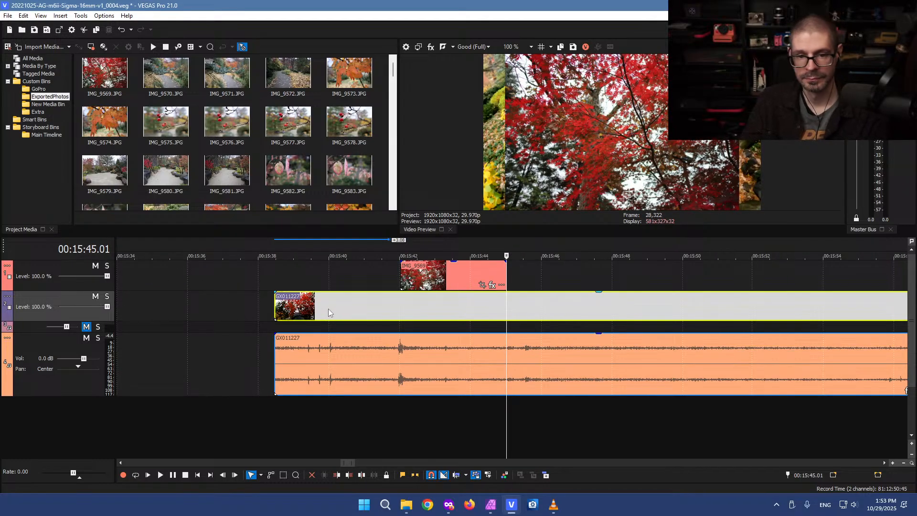
Shift GX011227 slightly later to bring its shutter sound closer to the start of IMG_9570
scroll(335, 313, down, 4)
click(551, 287)
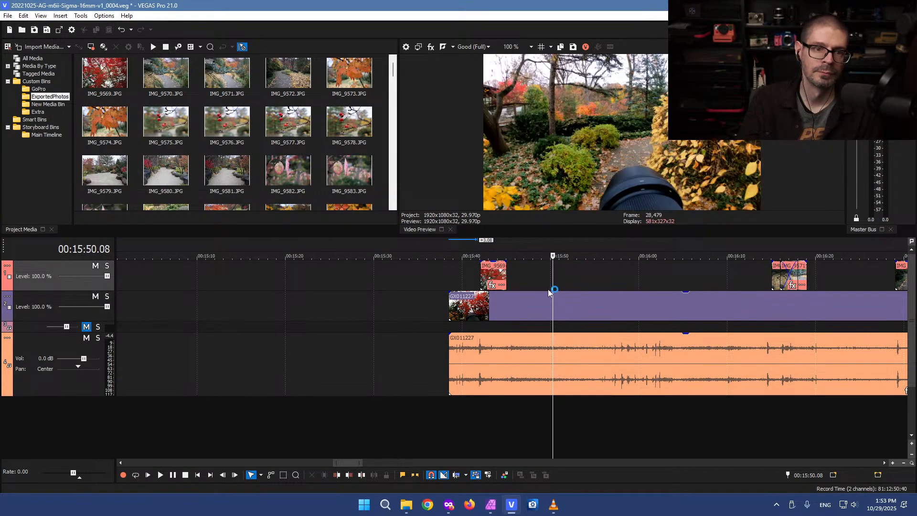
scroll(596, 306, down, 2)
click(611, 285)
scroll(604, 296, up, 7)
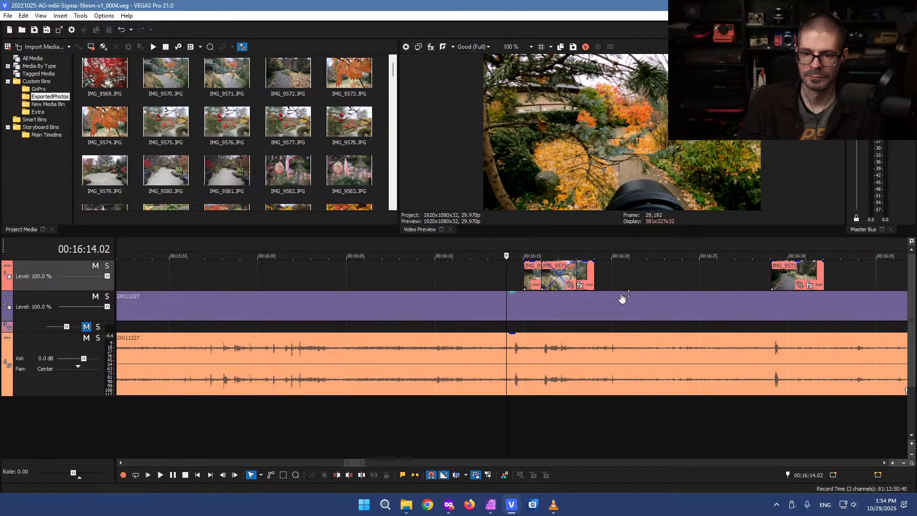
drag(537, 311, 549, 317)
Shift GX011227 a few frames earlier so its shutter sound meets the start of IMG_9573, and check it by playback
scroll(626, 383, down, 4)
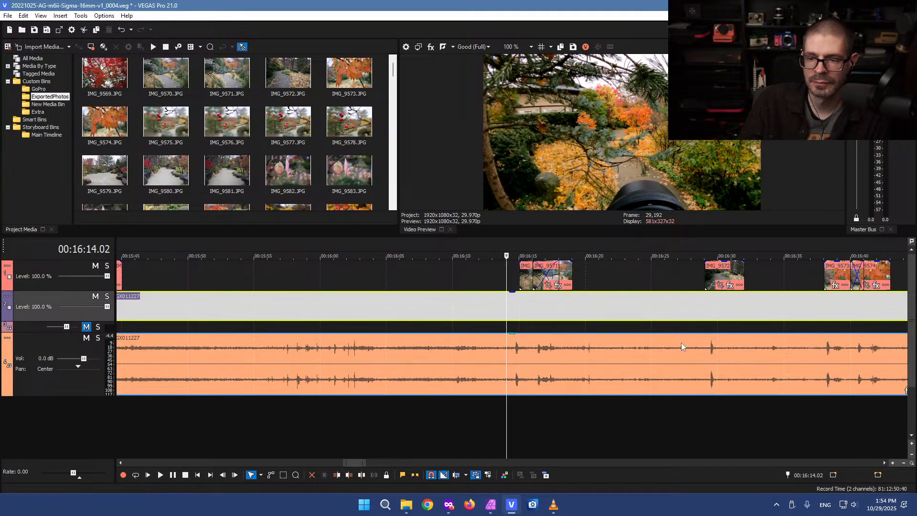
click(699, 316)
scroll(494, 321, up, 3)
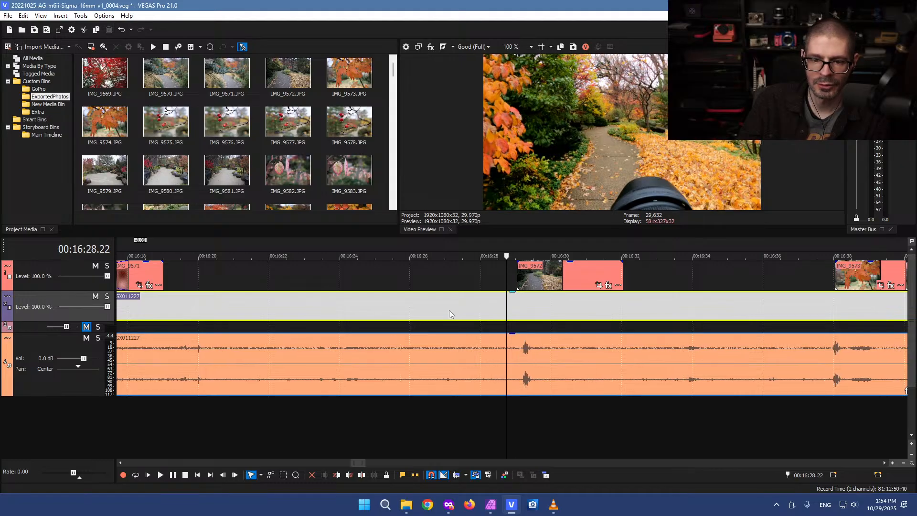
click(835, 307)
key(space)
key(Return)
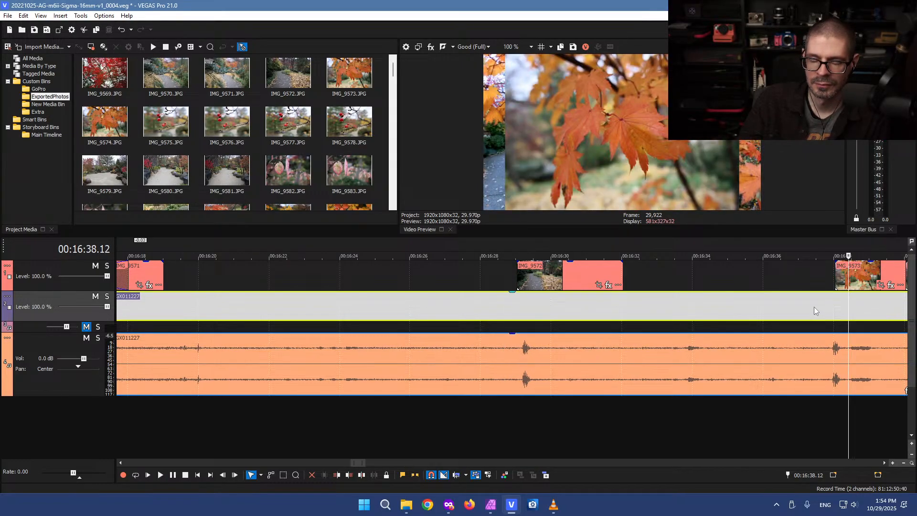
scroll(812, 318, down, 3)
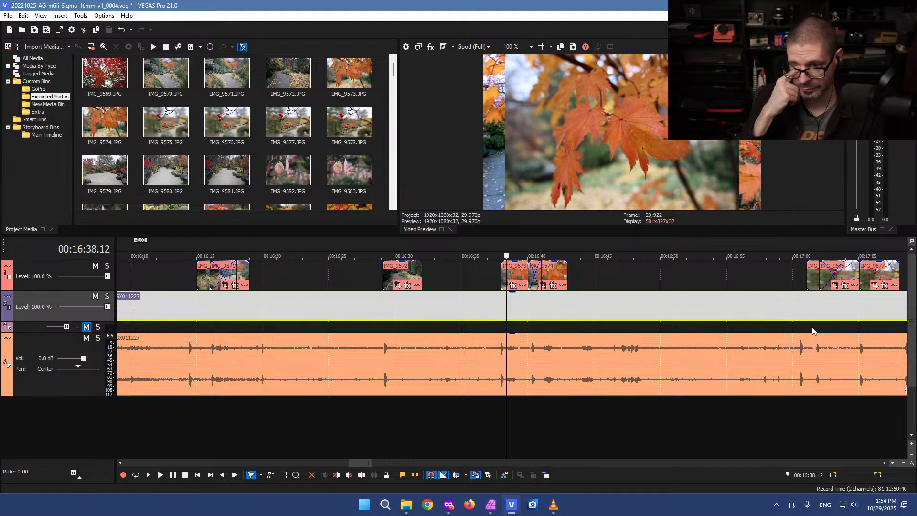
Shift GX011227 later by 5 frames to balance its shutter sounds against IMG_9575 and IMG_9576
click(806, 333)
scroll(555, 315, up, 5)
drag(555, 309, 575, 312)
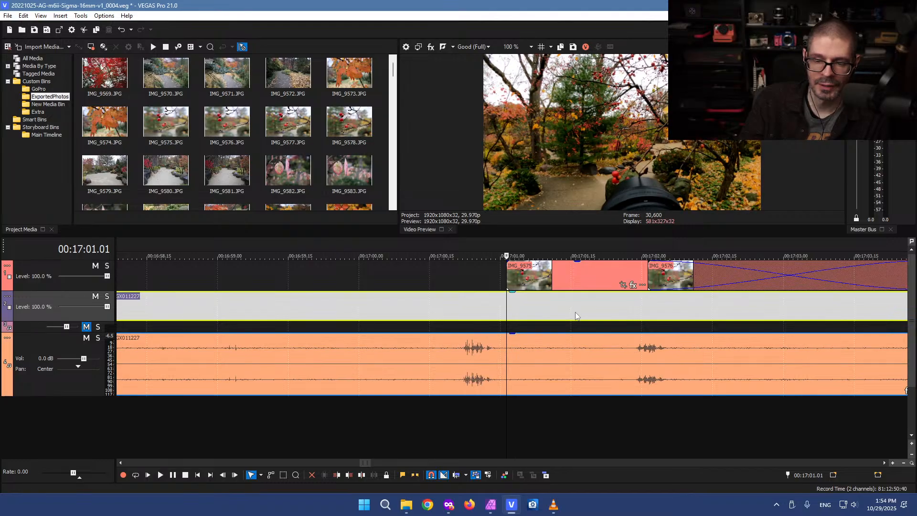
Examine the photos and shutter sounds further along GX011227, around 00:20:54.01 and up to its overlap with GX021227
click(693, 338)
scroll(691, 377, down, 10)
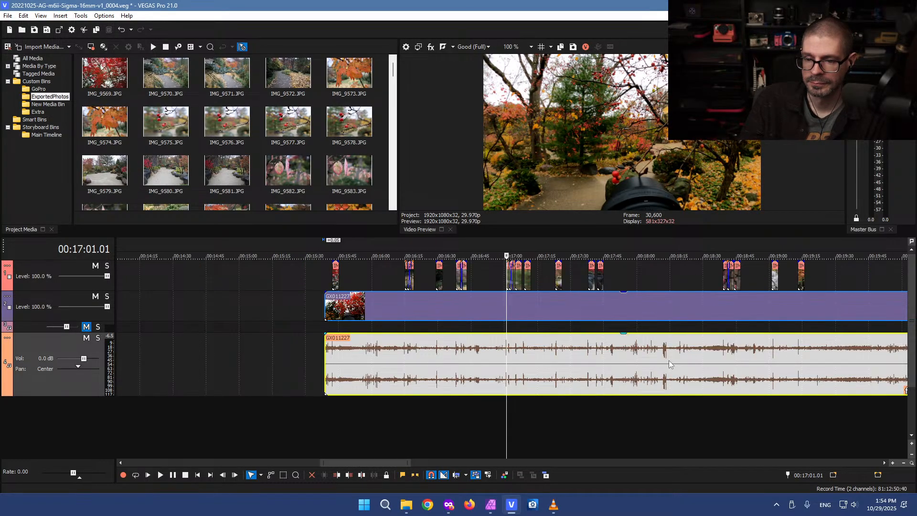
scroll(668, 360, down, 2)
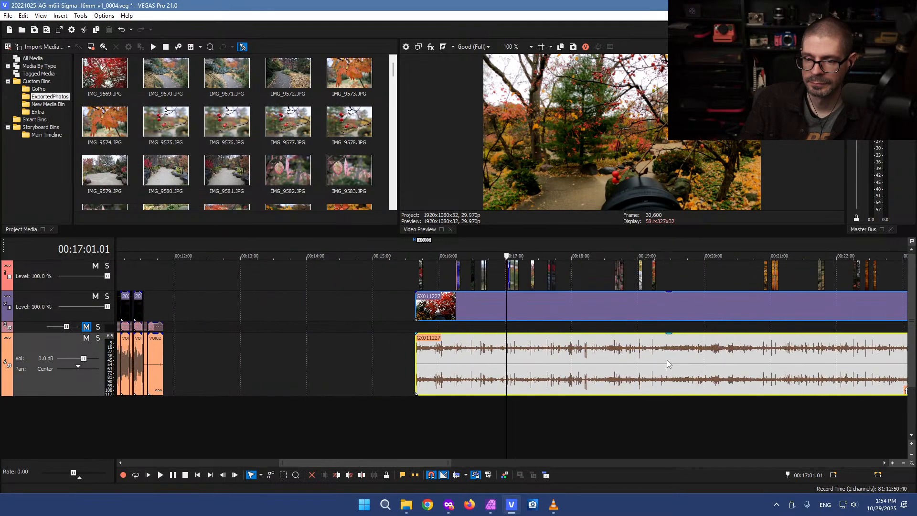
click(763, 283)
scroll(761, 285, up, 12)
scroll(727, 296, down, 6)
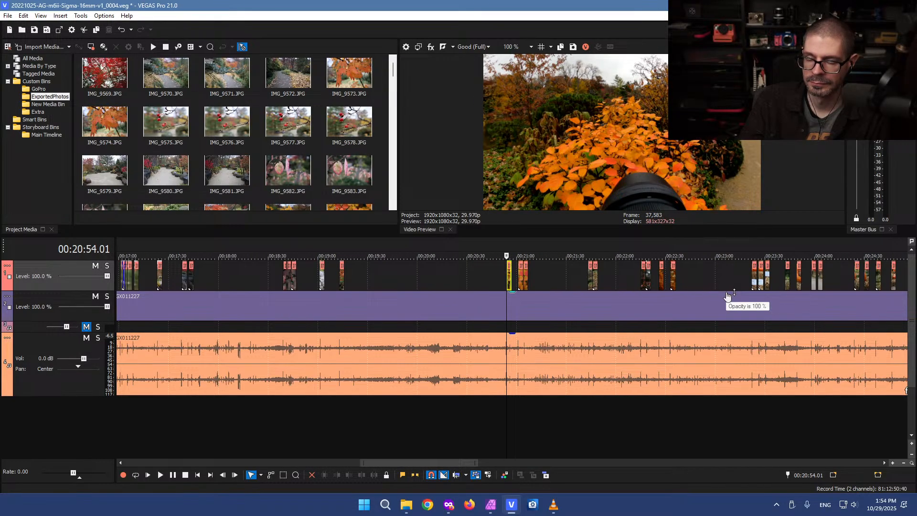
scroll(726, 296, down, 1)
scroll(781, 344, down, 2)
scroll(781, 343, up, 2)
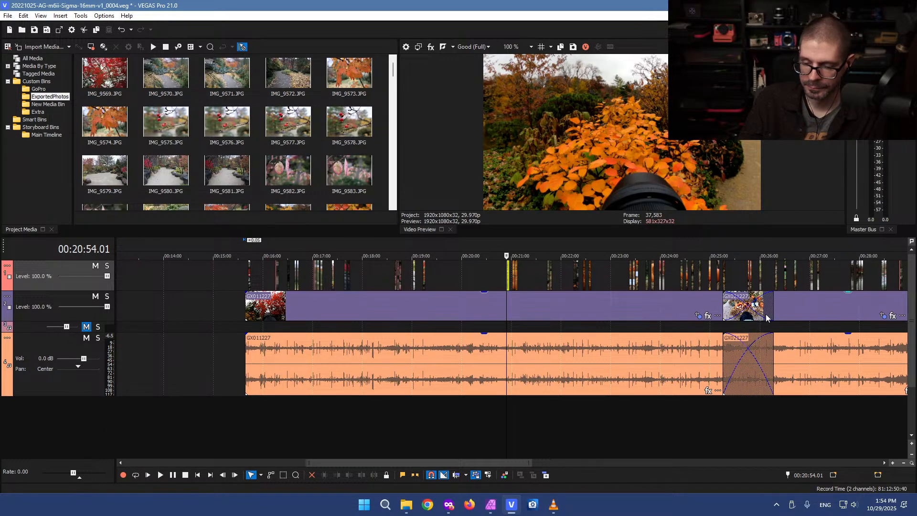
Move clip GX021227 later so it starts at the end of GX011227, and play it from 00:26:37.23
drag(784, 311, 844, 310)
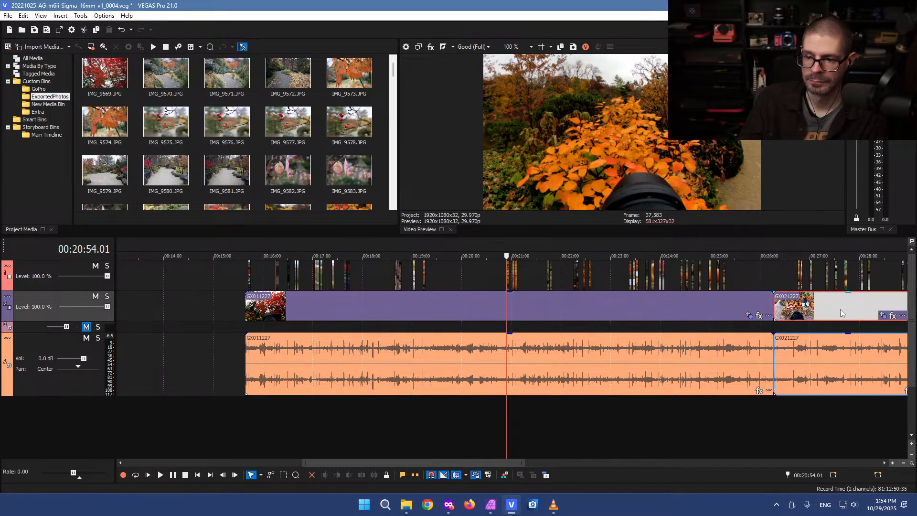
click(792, 310)
scroll(805, 306, up, 5)
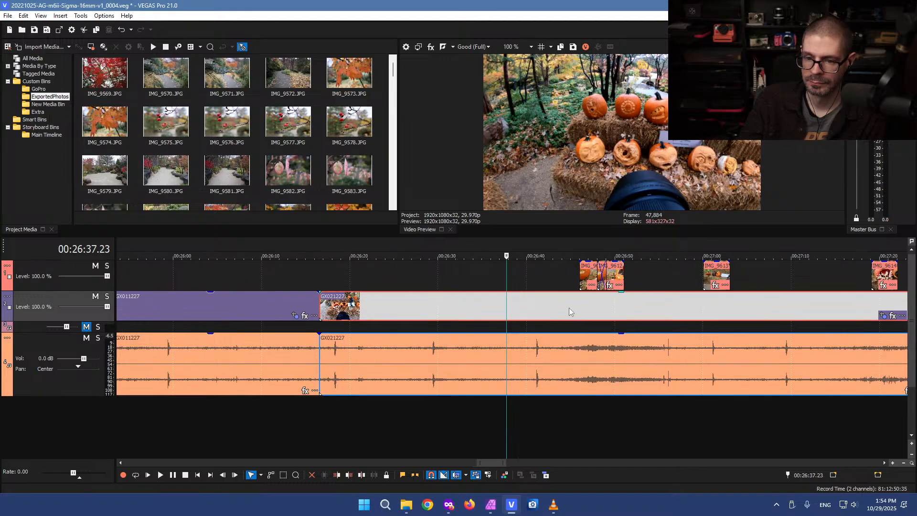
key(space)
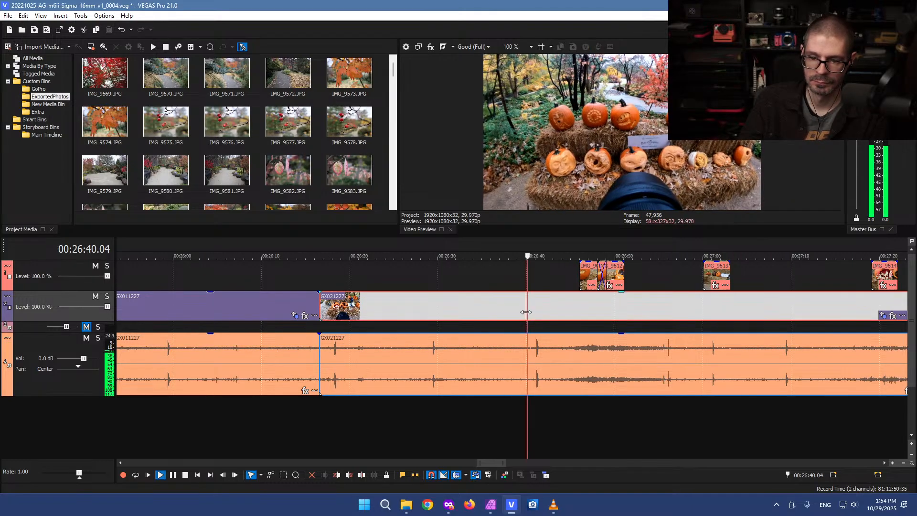
key(Return)
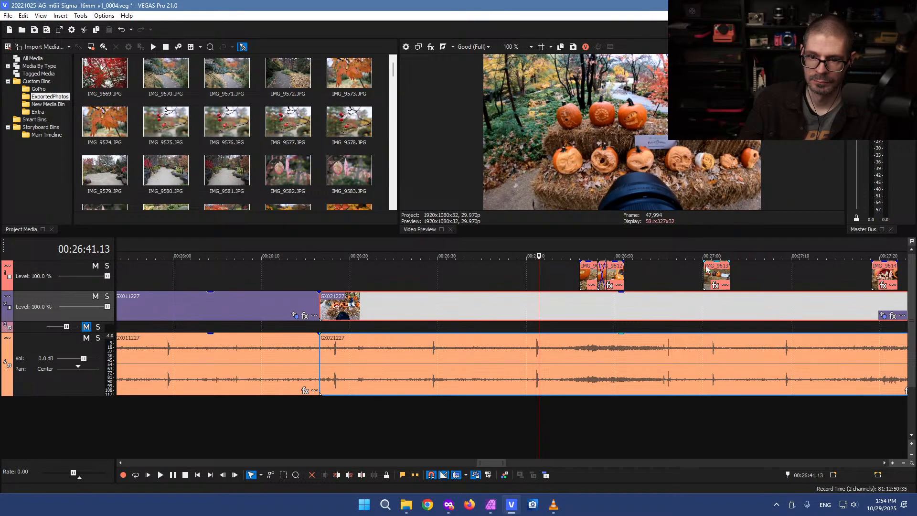
Compare photo IMG_9611 with the shutter sounds in GX021227, checking the footage at 00:26:41.26 and 00:26:29.15
click(591, 279)
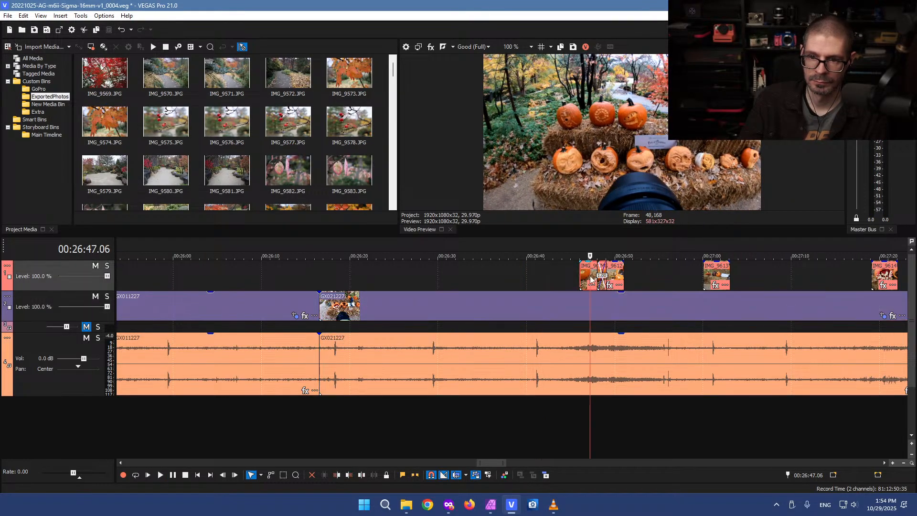
click(543, 305)
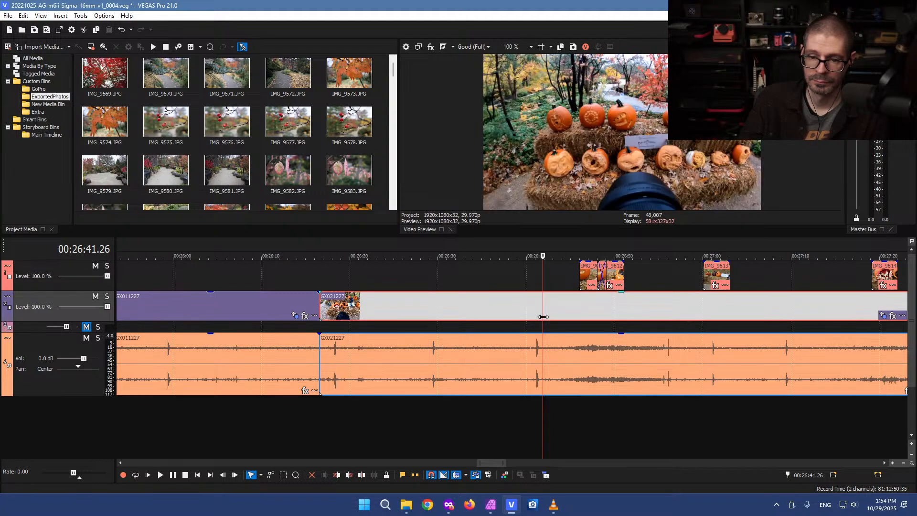
scroll(541, 320, up, 4)
scroll(530, 337, down, 3)
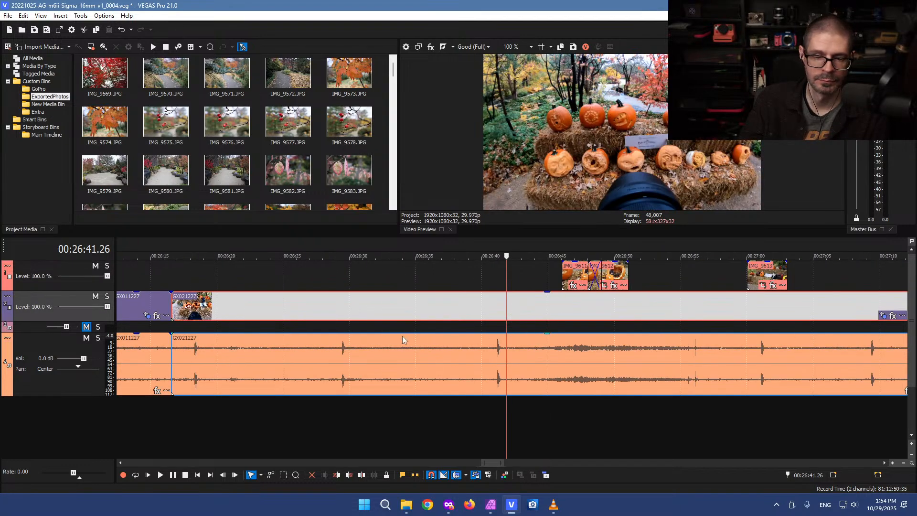
click(343, 343)
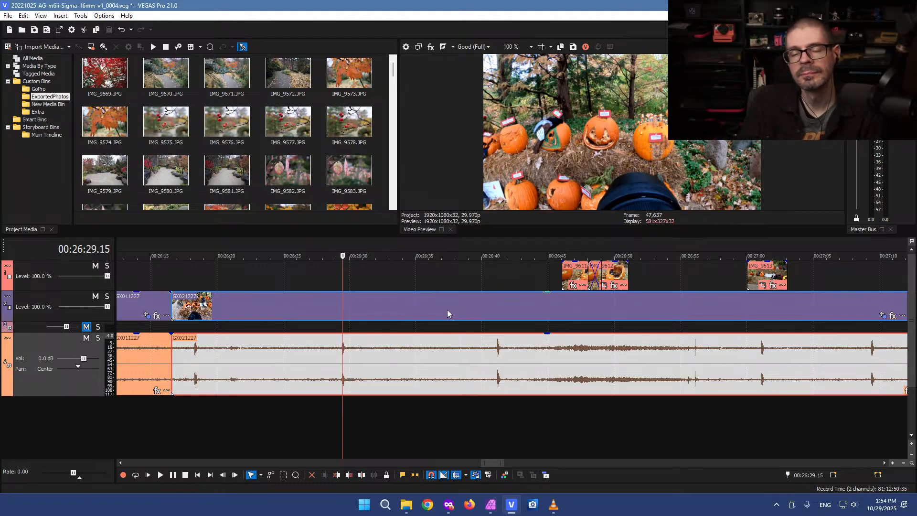
Compare photo IMG_9611 at 00:26:46.21 with the GX021227 footage at 00:26:29.16 and 00:26:18.12
click(571, 277)
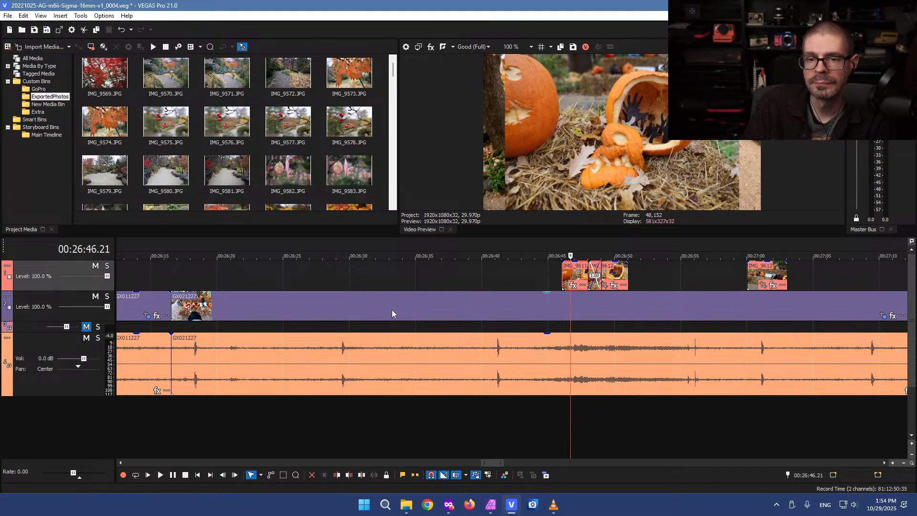
click(343, 315)
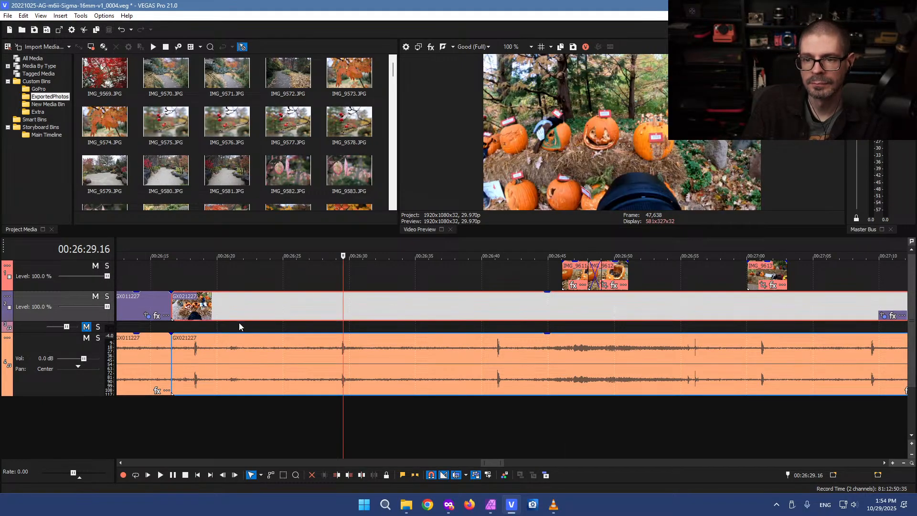
click(196, 322)
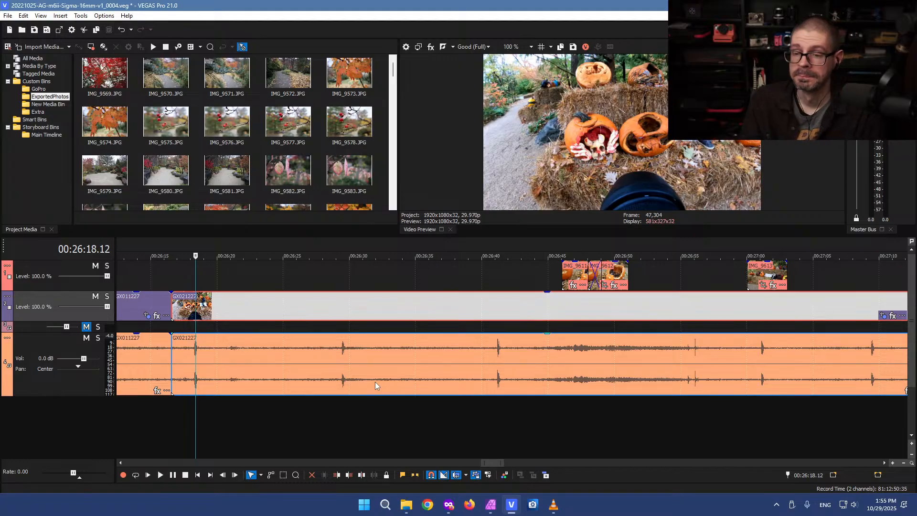
Play the timeline from 00:26:59.23 through photo IMG_9613, and mute the GoPro video track so only the photos appear
click(743, 271)
key(space)
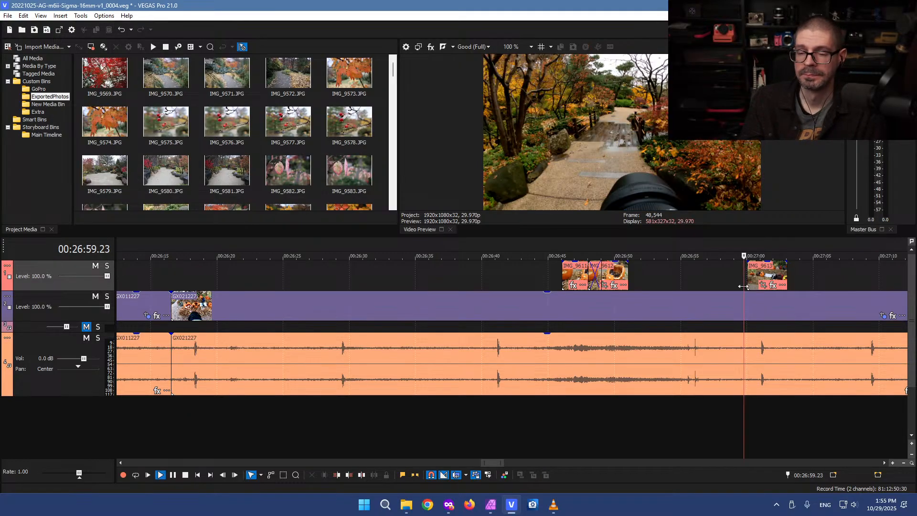
scroll(667, 313, up, 3)
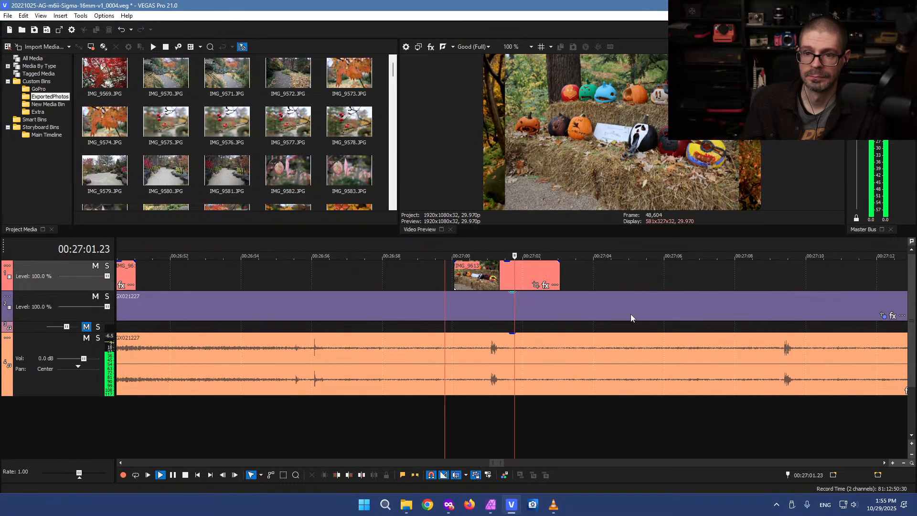
key(Return)
drag(477, 305, 443, 303)
key(ctrl+z)
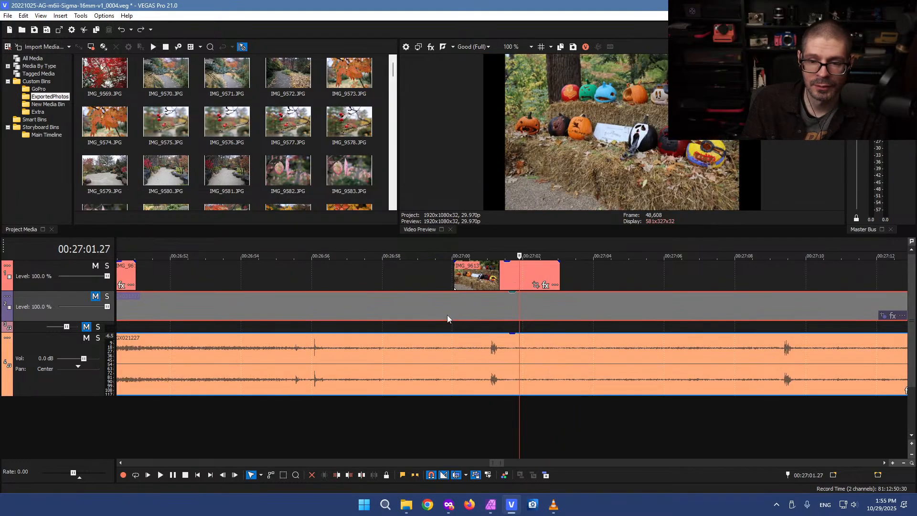
Shift GX021227 earlier by just under a second so its nearest shutter sound lines up with photo IMG_9613
click(437, 274)
drag(451, 299, 427, 298)
scroll(542, 337, down, 4)
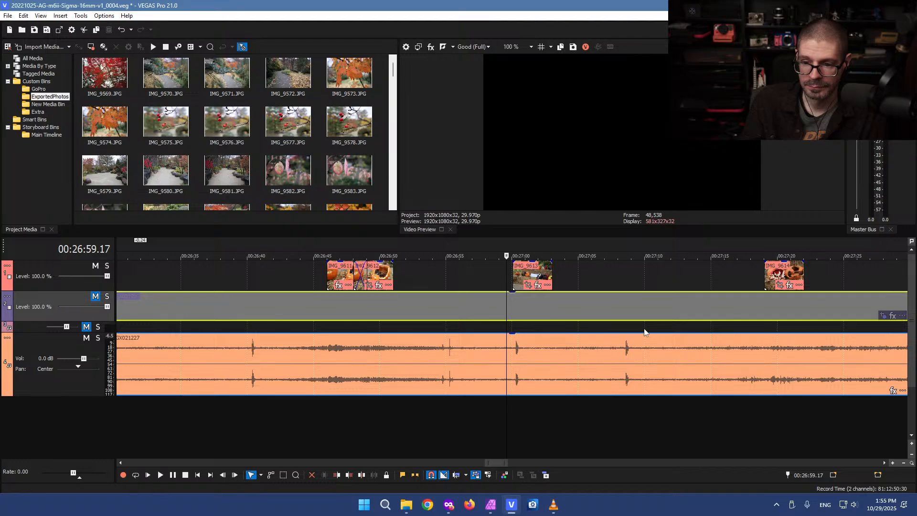
Listen to GX021227 around photo IMG_9614, playing from about 00:27:18 to 00:27:20
click(770, 308)
key(space)
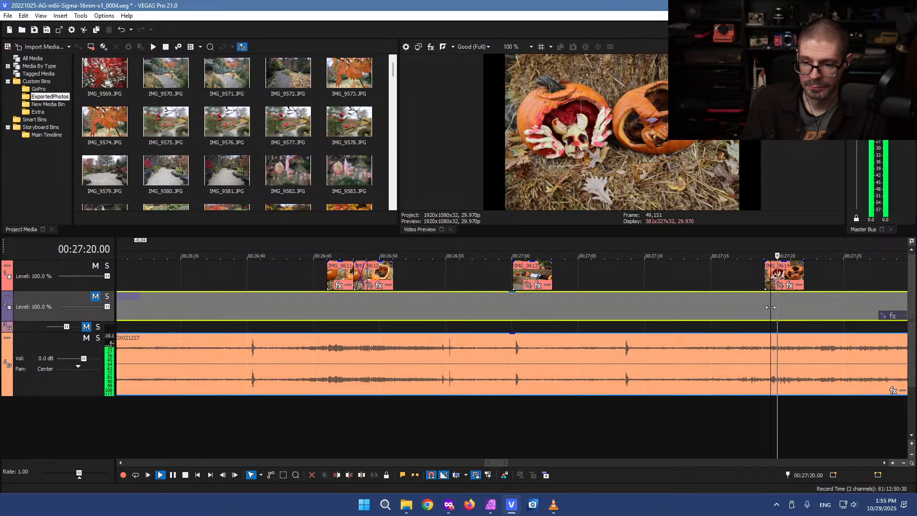
click(756, 305)
click(758, 302)
key(space)
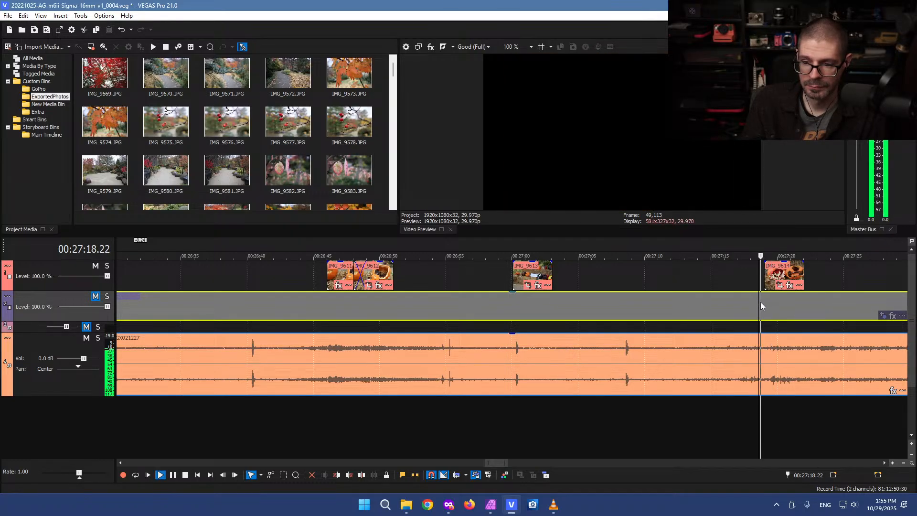
key(Return)
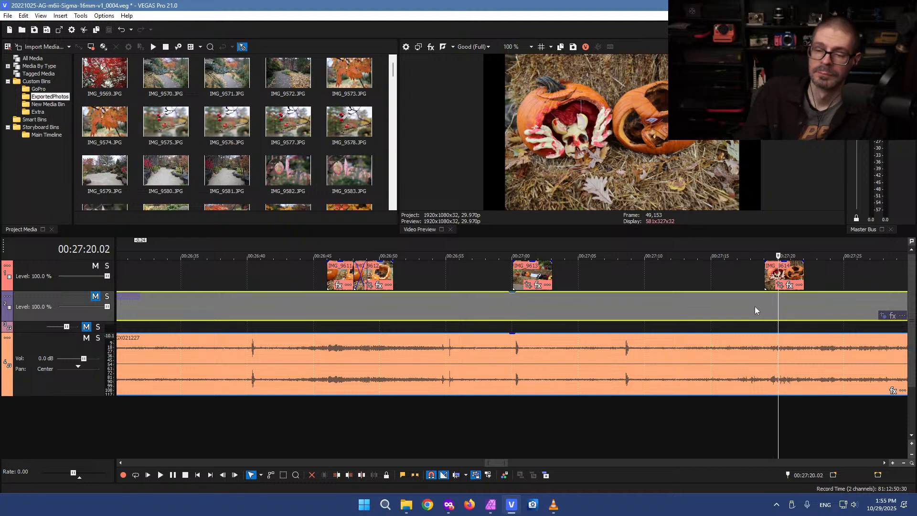
Shift GX021227 later by about 14 seconds so one of its shutter sounds meets the start of photo IMG_9638
scroll(716, 325, down, 2)
scroll(704, 330, down, 10)
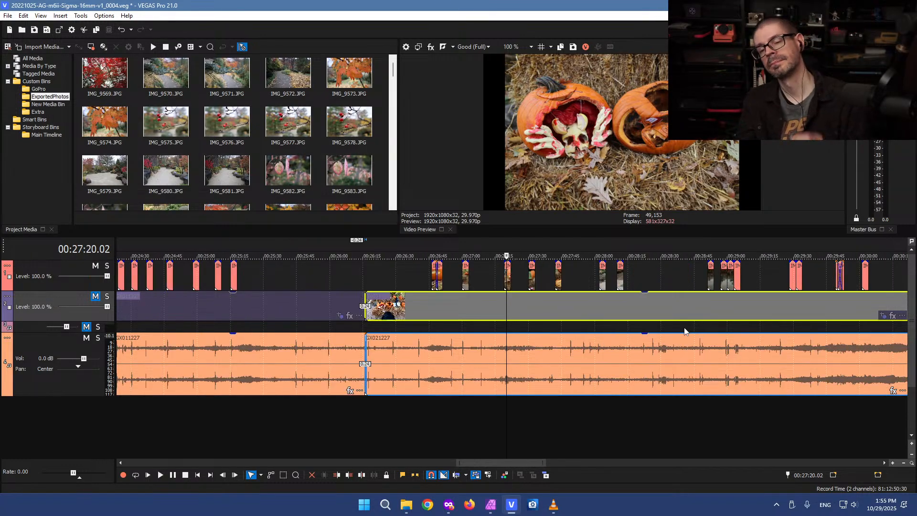
scroll(679, 338, down, 1)
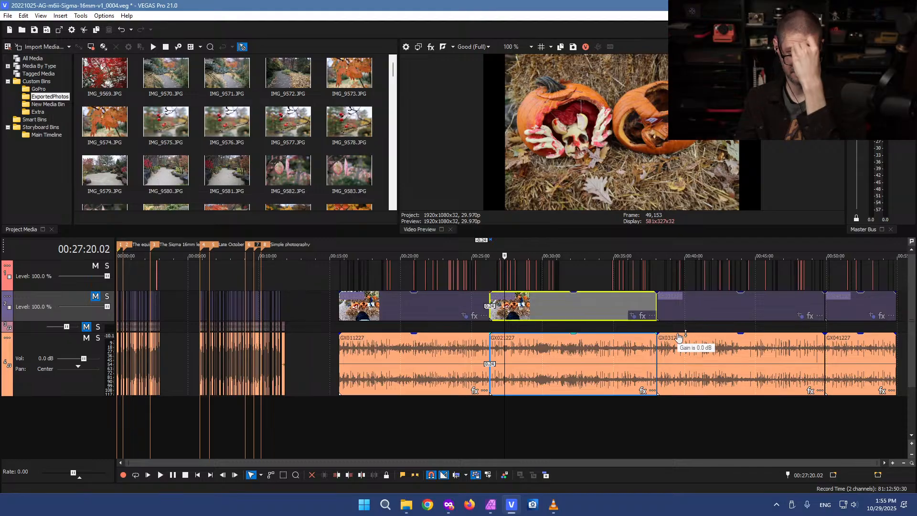
click(621, 275)
scroll(629, 276, up, 7)
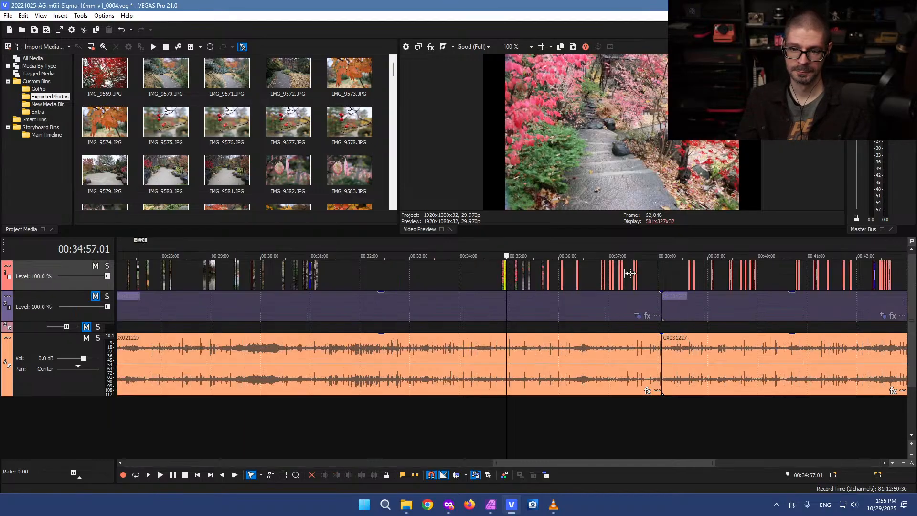
scroll(629, 276, up, 3)
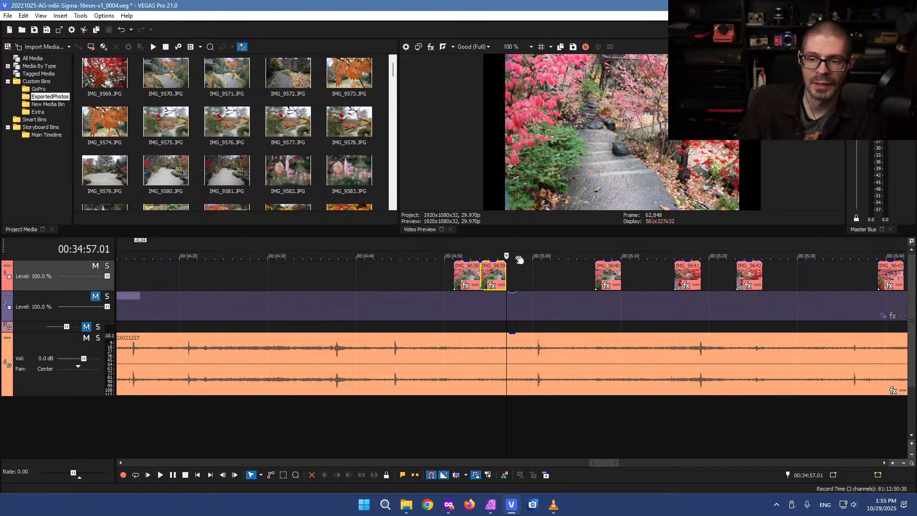
scroll(528, 317, down, 2)
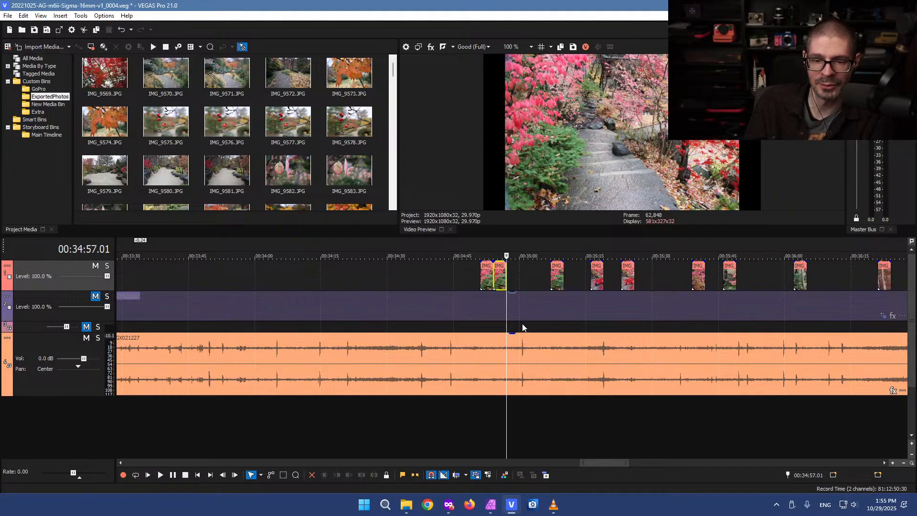
drag(433, 316, 493, 307)
scroll(488, 306, up, 4)
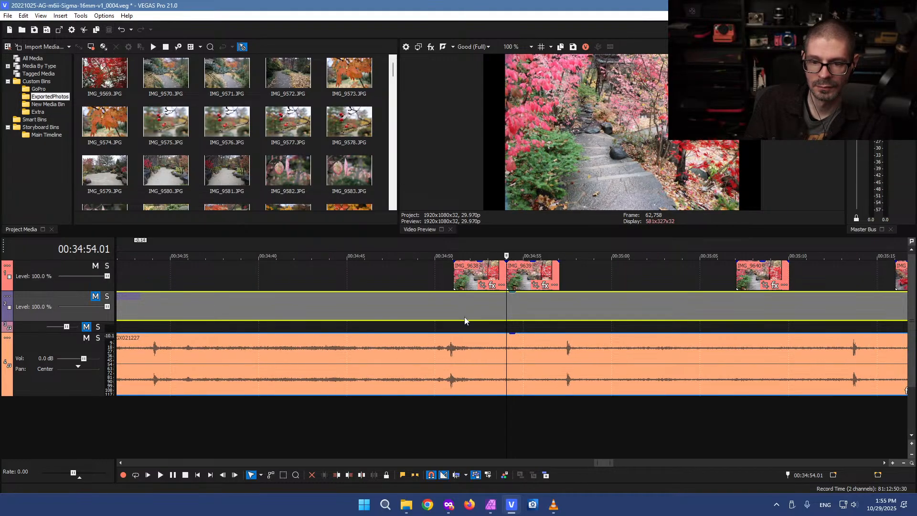
Play the shutter sounds near 00:34:57 and 00:34:50, and nudge GX021227 earlier by about 12 frames against IMG_9638 and IMG_9639
click(561, 321)
key(Return)
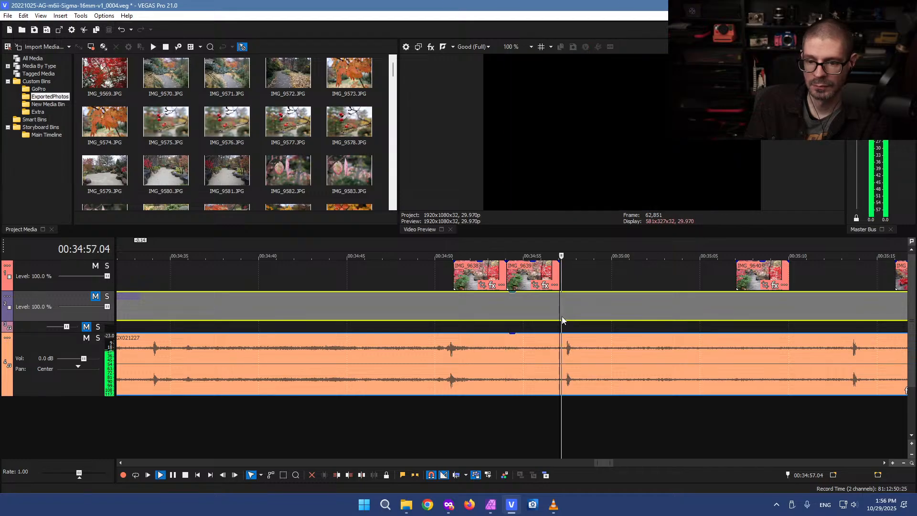
key(Return)
click(436, 311)
key(Return)
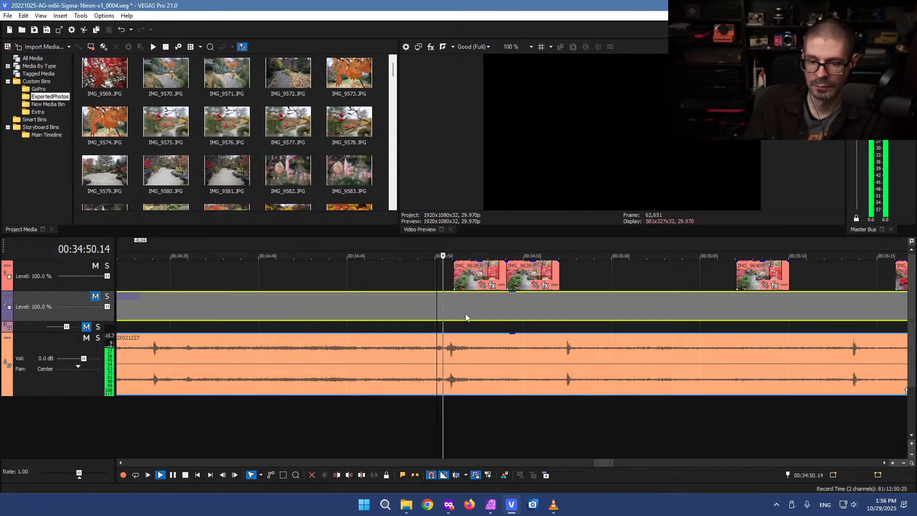
key(Return)
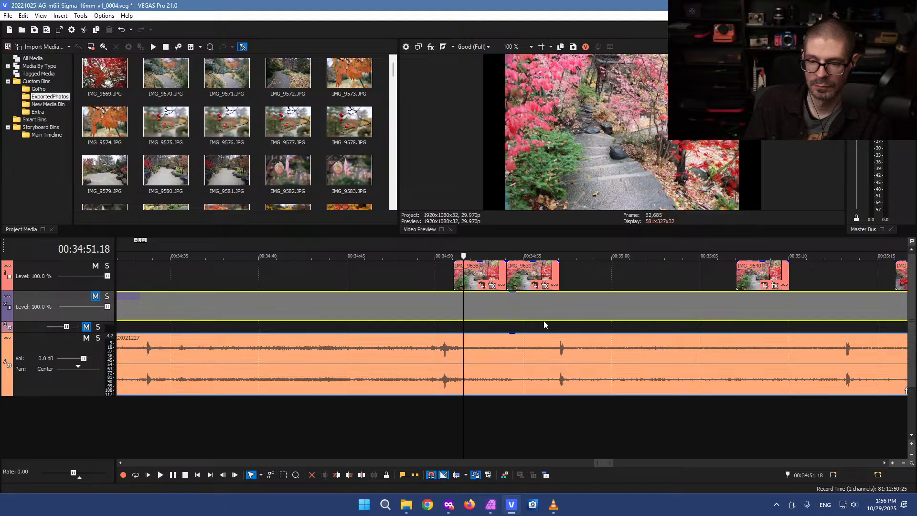
Compare the photos following IMG_9639 with the GX021227 shutter sounds around 00:35:08.12 and 00:35:13.28
scroll(536, 323, down, 4)
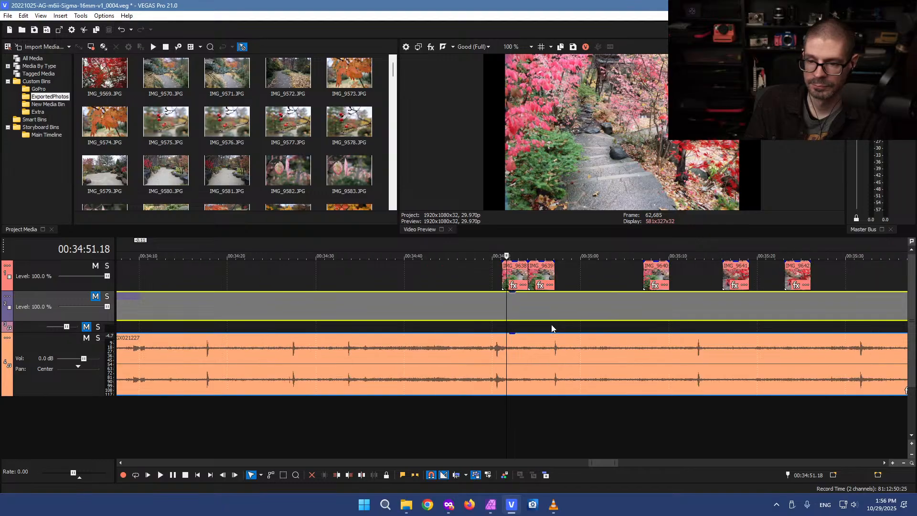
click(618, 309)
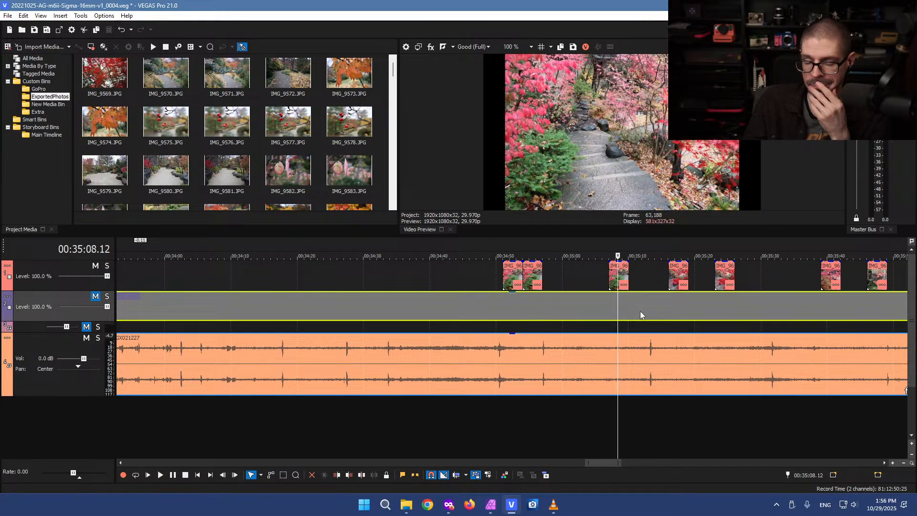
click(655, 319)
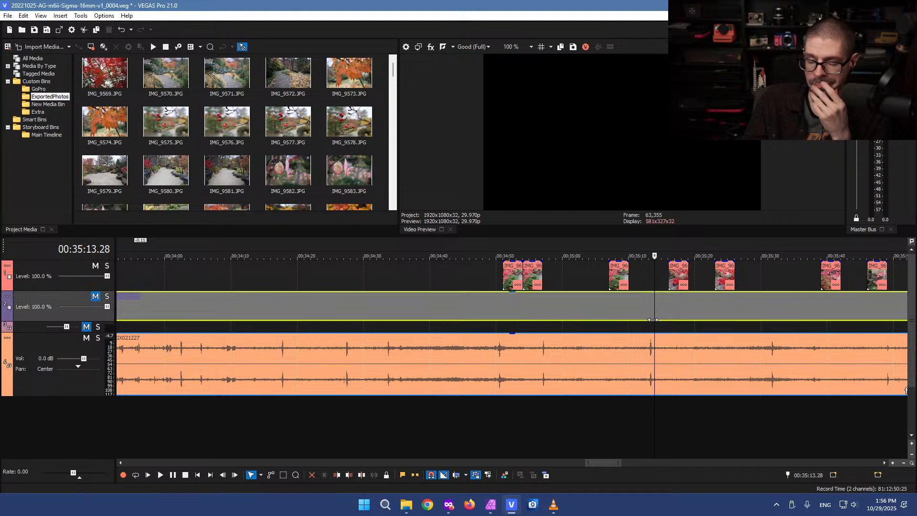
scroll(653, 320, down, 2)
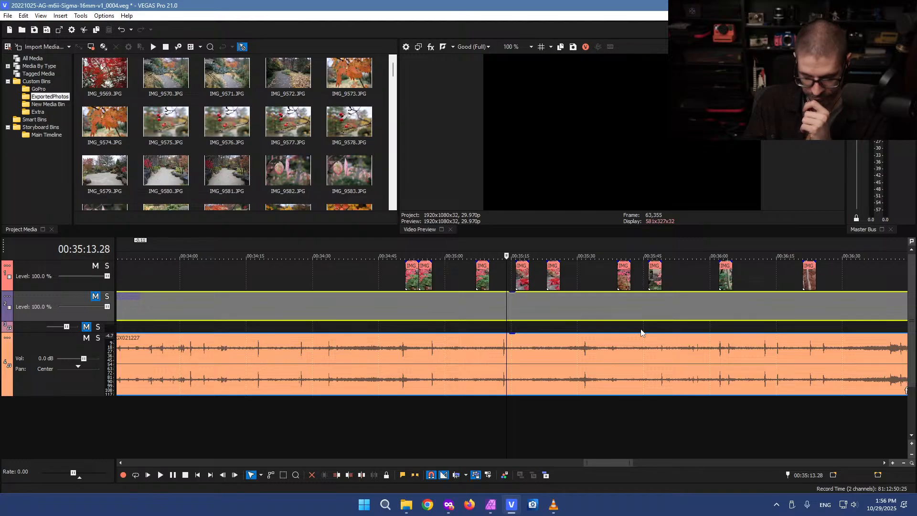
Move clip GX031227 later so it starts where GX021227 ends, removing their overlap
scroll(631, 345, down, 5)
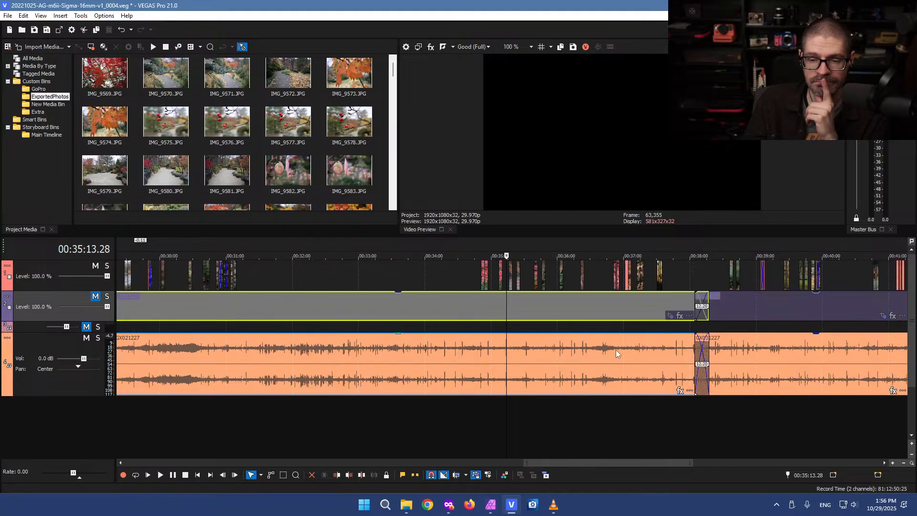
scroll(616, 351, down, 2)
click(595, 303)
scroll(591, 305, up, 5)
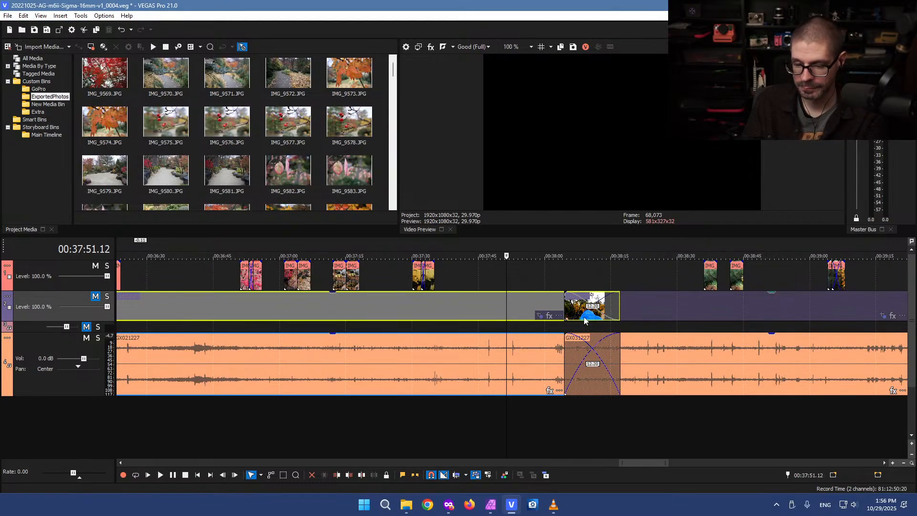
drag(649, 312, 697, 314)
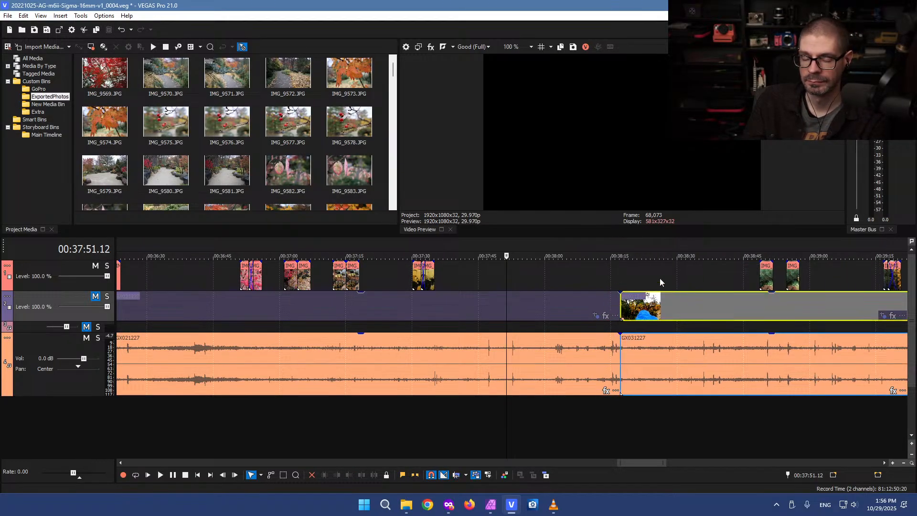
click(657, 281)
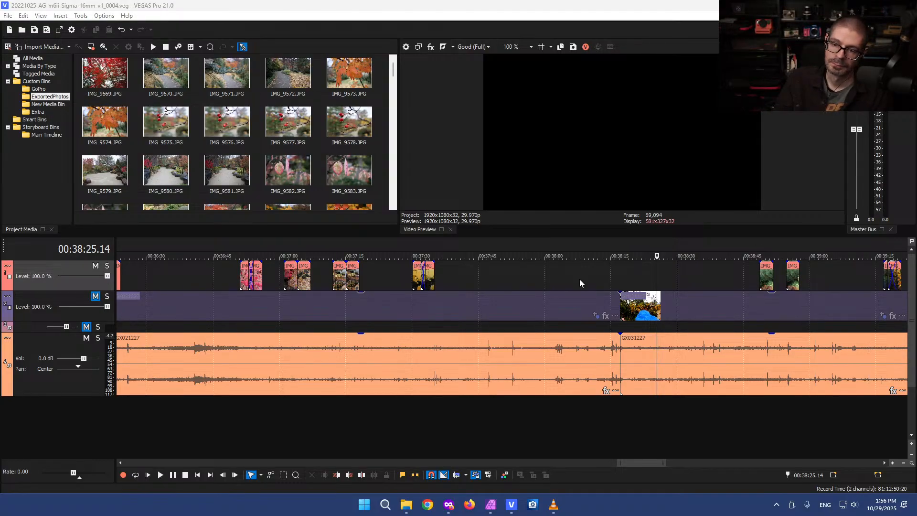
Play across the join between GX021227 and GX031227 from about 00:38:14 to check its continuity
click(605, 277)
key(space)
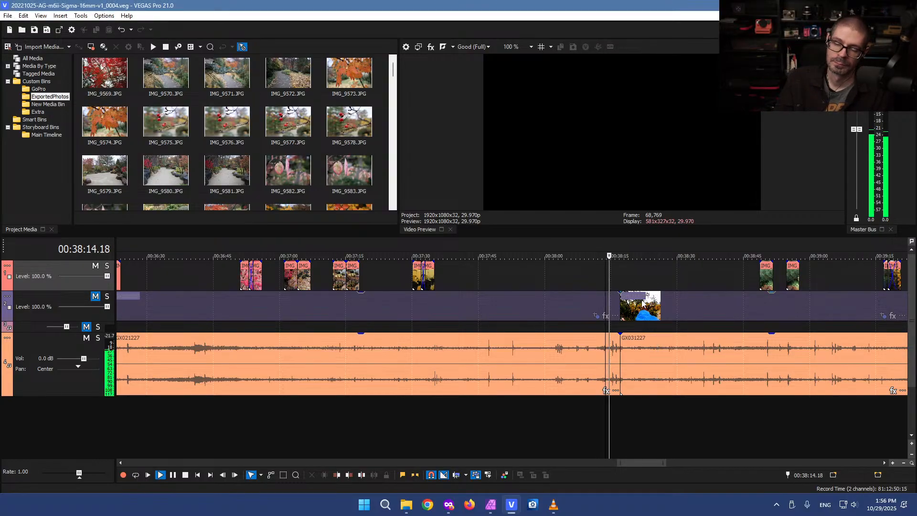
scroll(693, 366, up, 2)
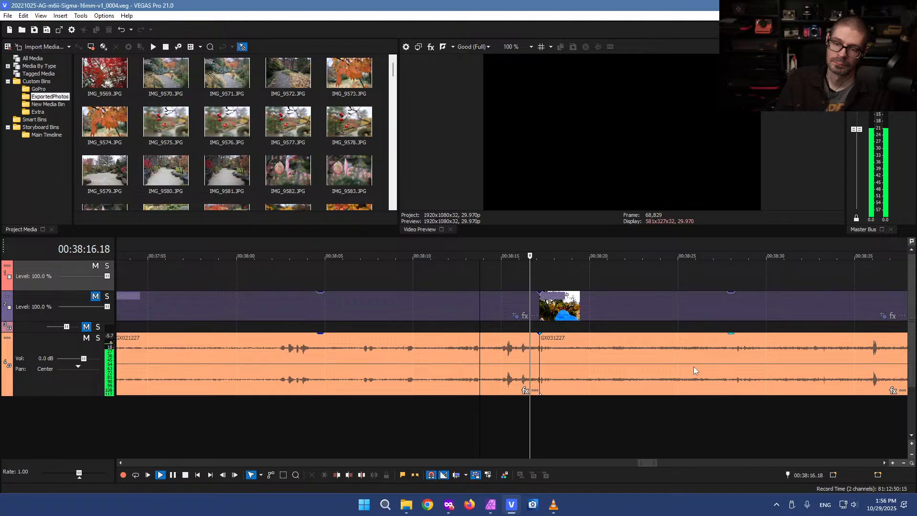
key(k)
click(571, 267)
scroll(605, 305, down, 5)
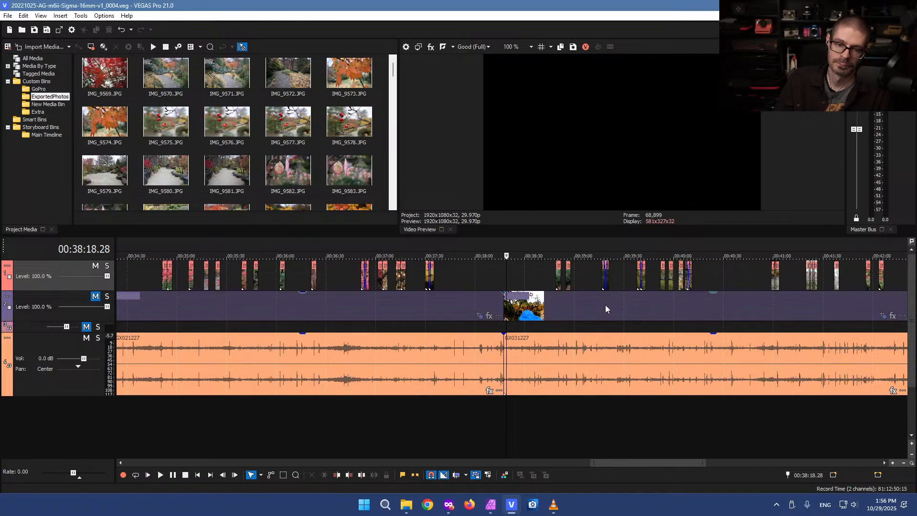
Move GX021227 earlier so it ends at about 00:37:33.01, level with the last photo before GX031227
drag(466, 306, 392, 299)
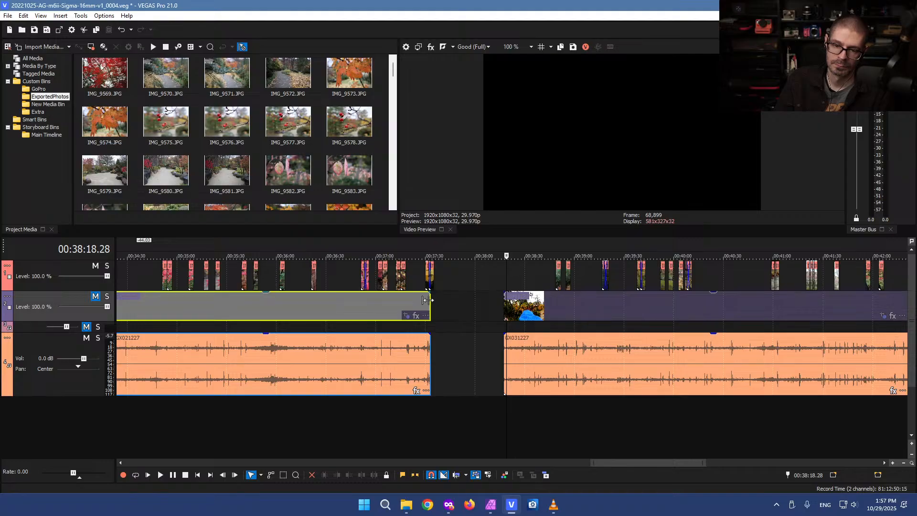
click(427, 299)
scroll(472, 301, up, 5)
mouse_move(485, 302)
mouse_down()
mouse_move(511, 302)
mouse_move(473, 299)
mouse_up()
Compare the photo groups at 00:34:51.01 and 00:30:56.01 with the shutter sounds in the moved GX021227
scroll(473, 305, down, 4)
scroll(470, 331, down, 2)
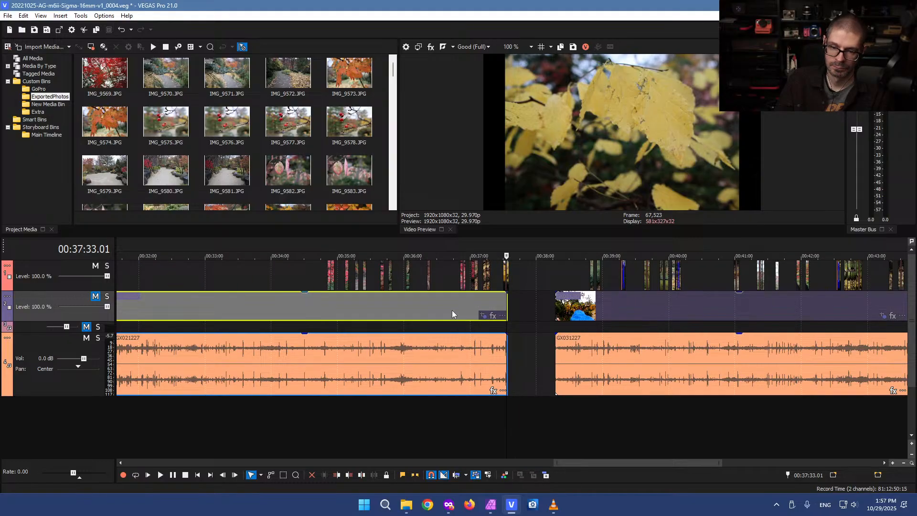
click(328, 300)
scroll(334, 306, up, 3)
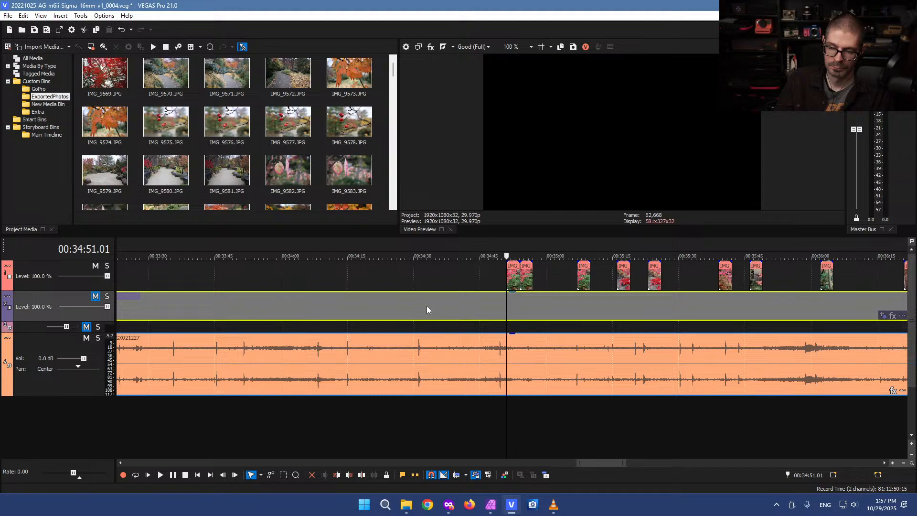
scroll(426, 325, down, 3)
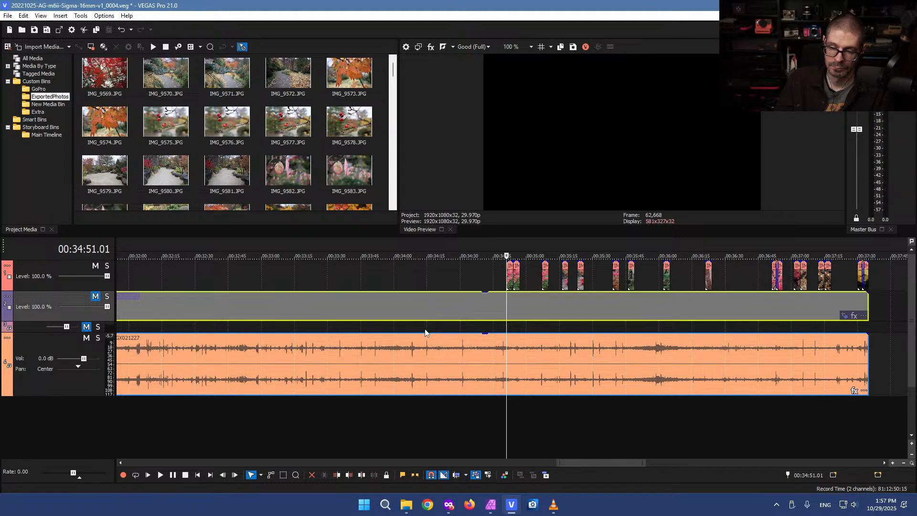
scroll(425, 333, down, 2)
click(248, 305)
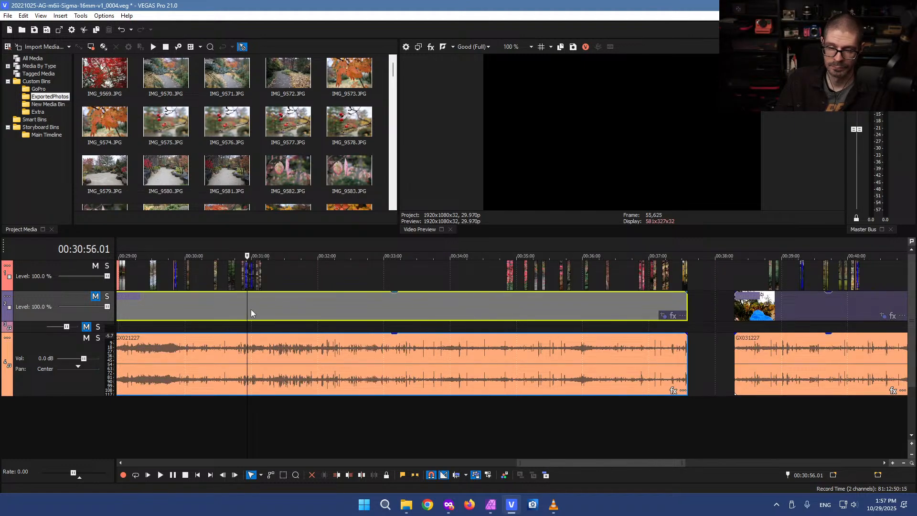
Play GX021227 from about 00:30:51 to compare its shutter sounds with the waterfall photos IMG_9631 to IMG_9635
scroll(248, 307, up, 3)
scroll(449, 339, up, 3)
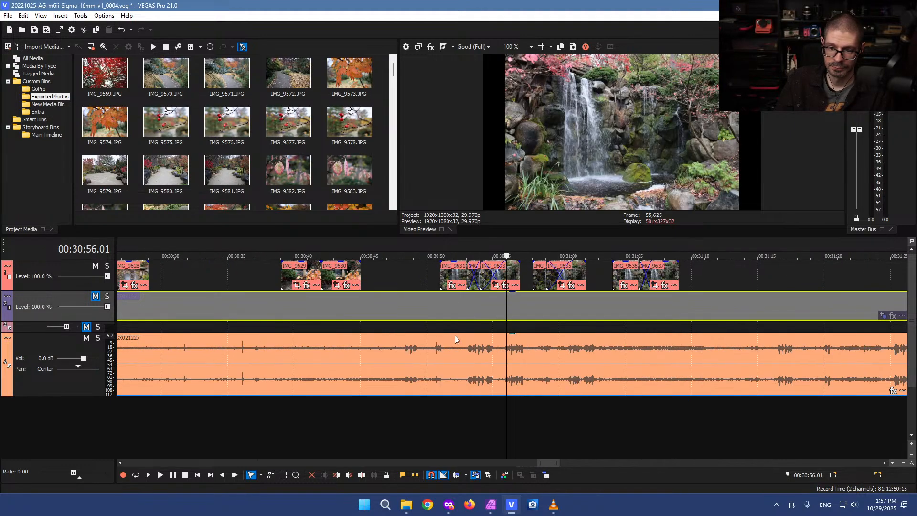
click(436, 297)
key(space)
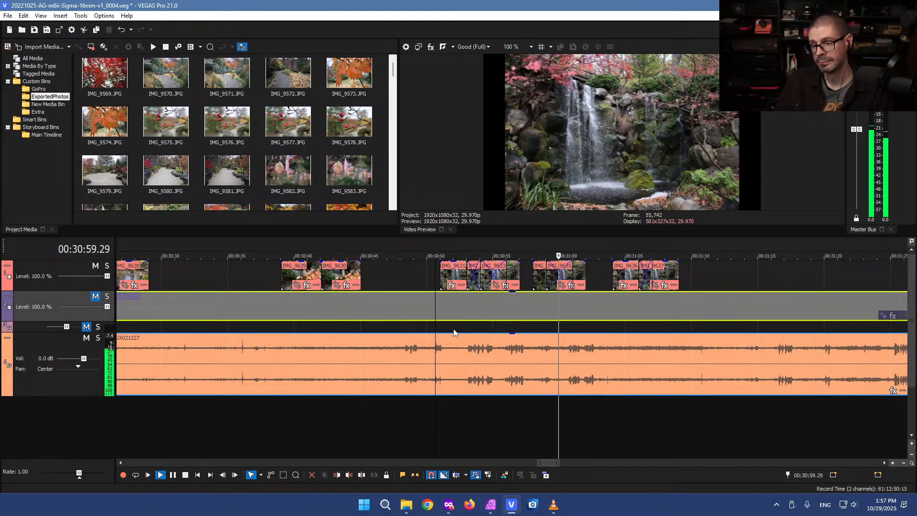
scroll(476, 351, down, 1)
key(space)
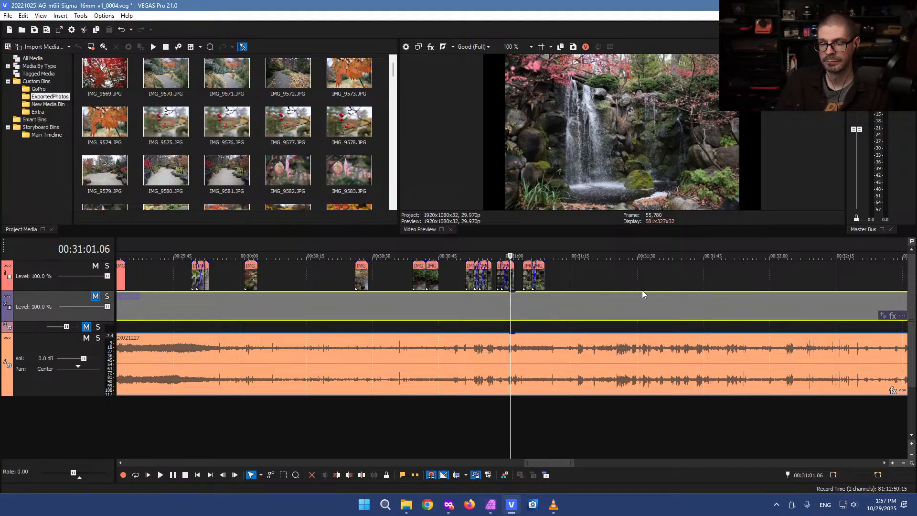
Play GX021227 from about 00:31:29 and examine the audio peaks after the last waterfall photo, back to 00:31:17.17
click(633, 280)
key(space)
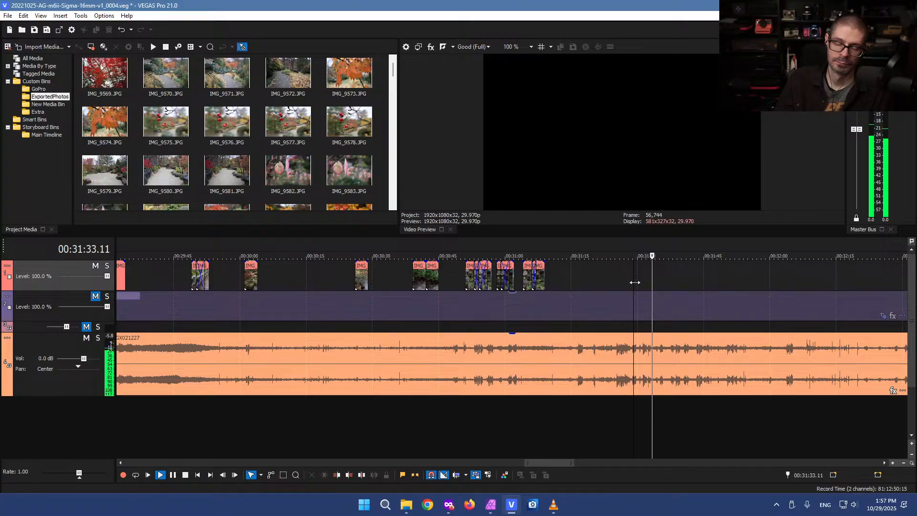
key(space)
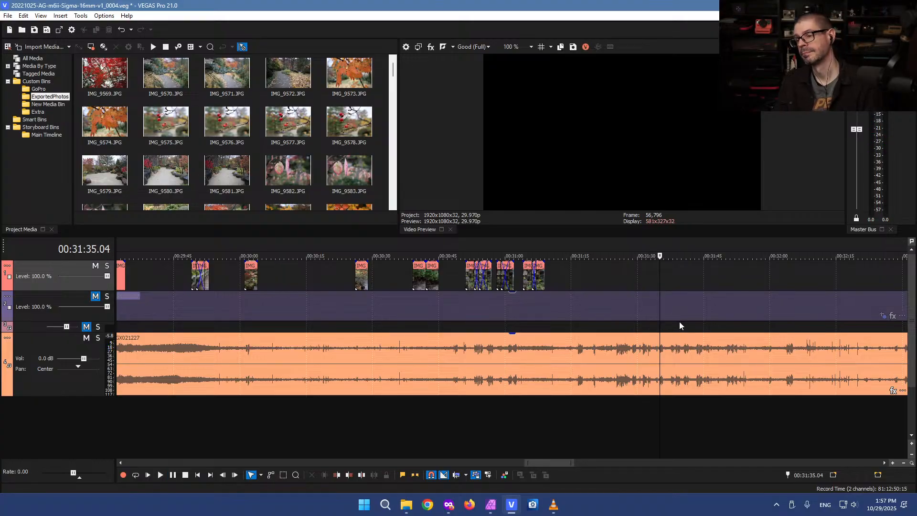
click(582, 287)
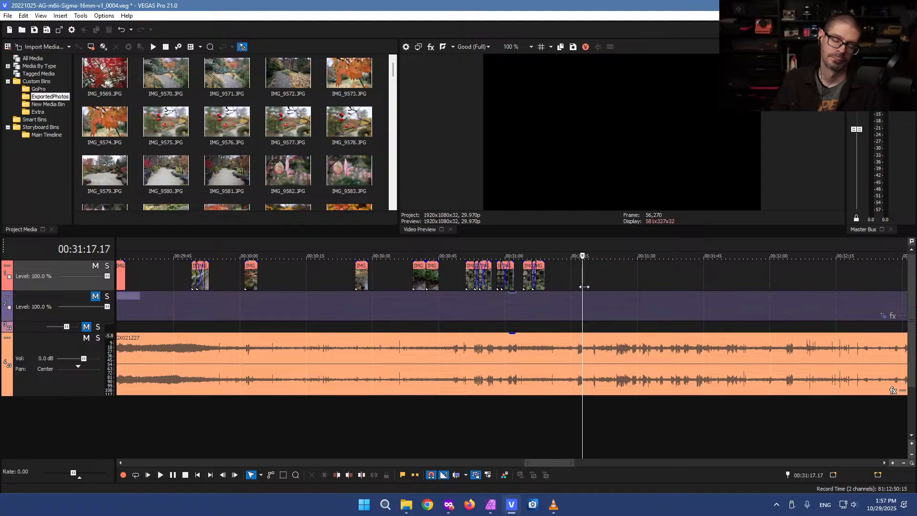
Compare the photo spacing around 00:30:23.21 with the peaks in GX021227's waveform
click(325, 282)
click(345, 277)
scroll(345, 284, down, 2)
scroll(345, 284, up, 3)
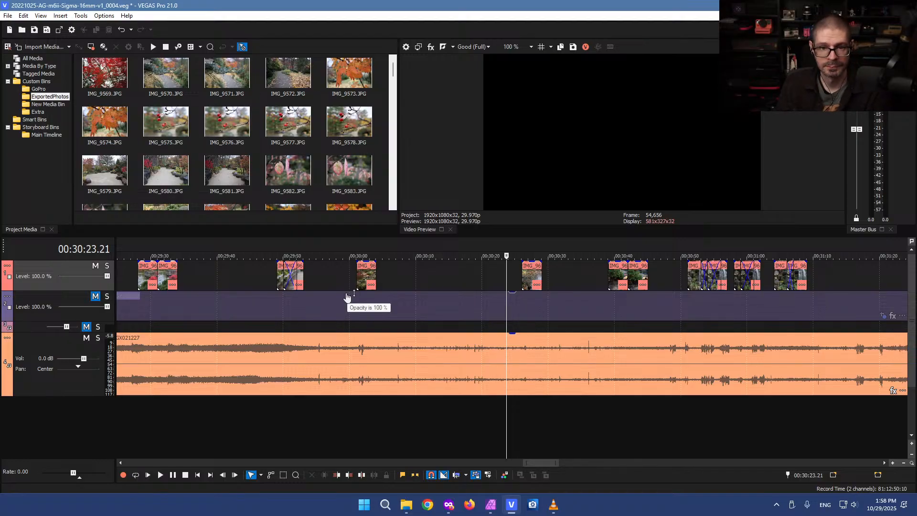
scroll(345, 313, down, 2)
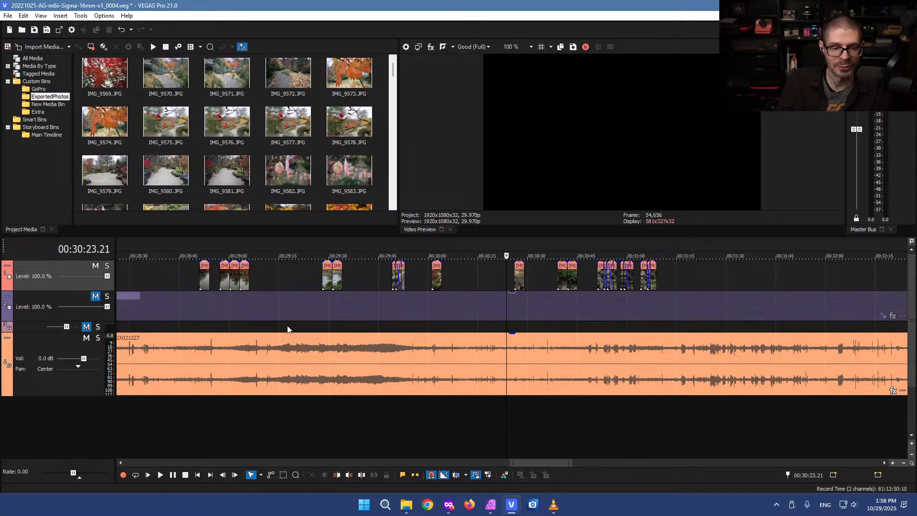
Play short stretches of GX021227 around 00:27:57 to check the loud peaks before IMG_9617 for shutter sounds
scroll(298, 321, down, 2)
click(213, 314)
scroll(442, 311, up, 6)
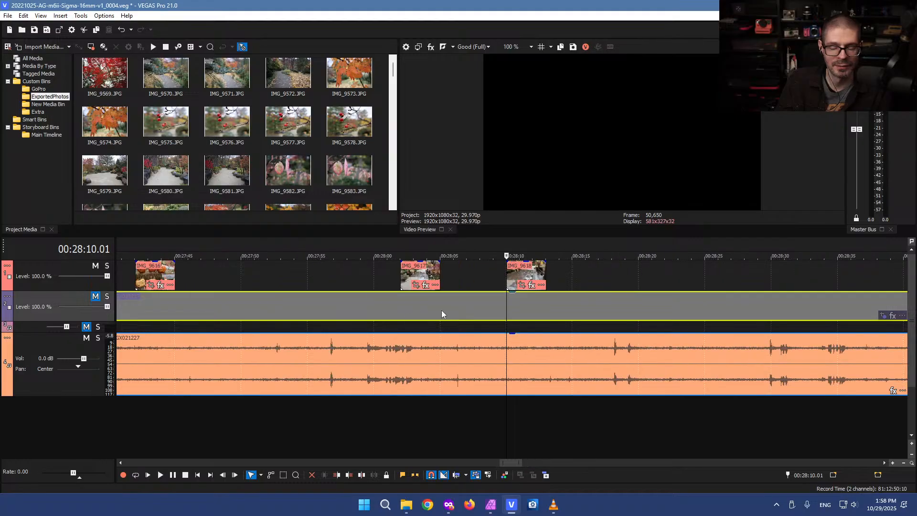
click(334, 311)
key(space)
click(321, 313)
key(space)
click(364, 312)
key(space)
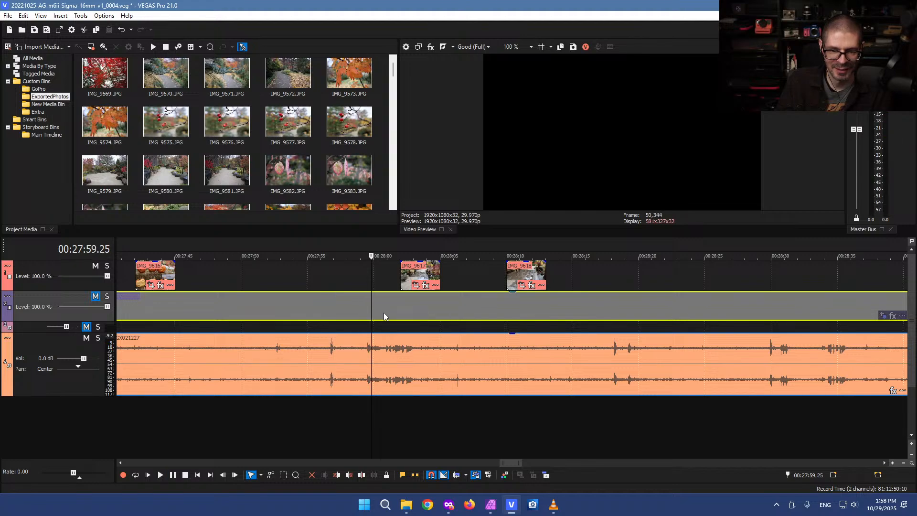
Examine the overlap between GX011227 and GX021227 and the photo groups on either side of it
scroll(382, 314, down, 5)
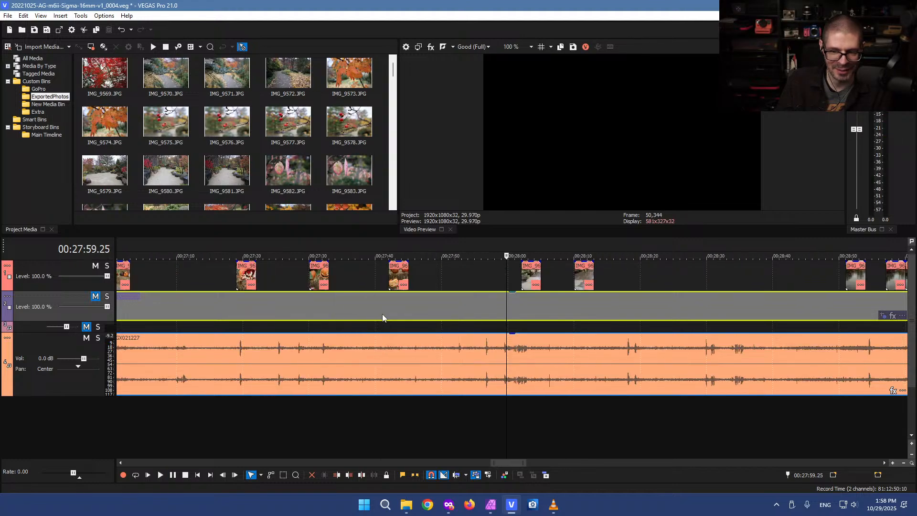
scroll(383, 316, down, 2)
scroll(380, 319, up, 2)
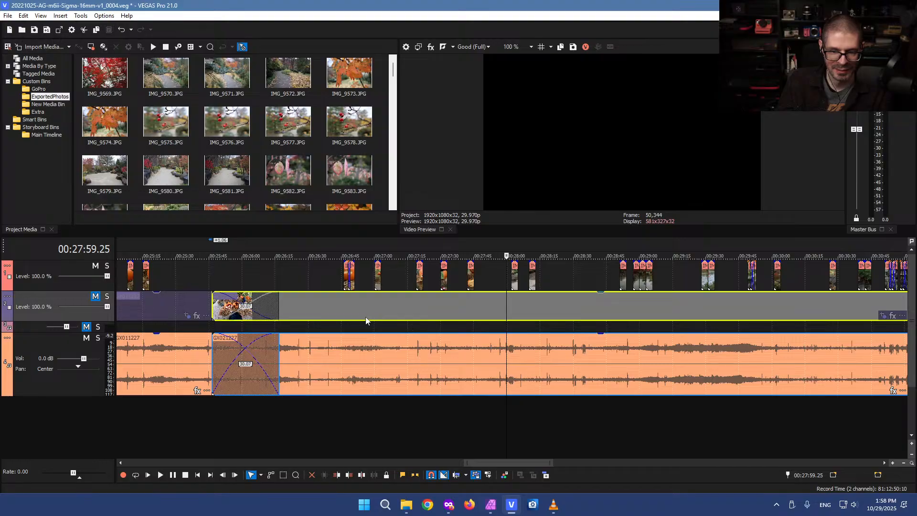
scroll(365, 321, down, 2)
scroll(364, 319, down, 3)
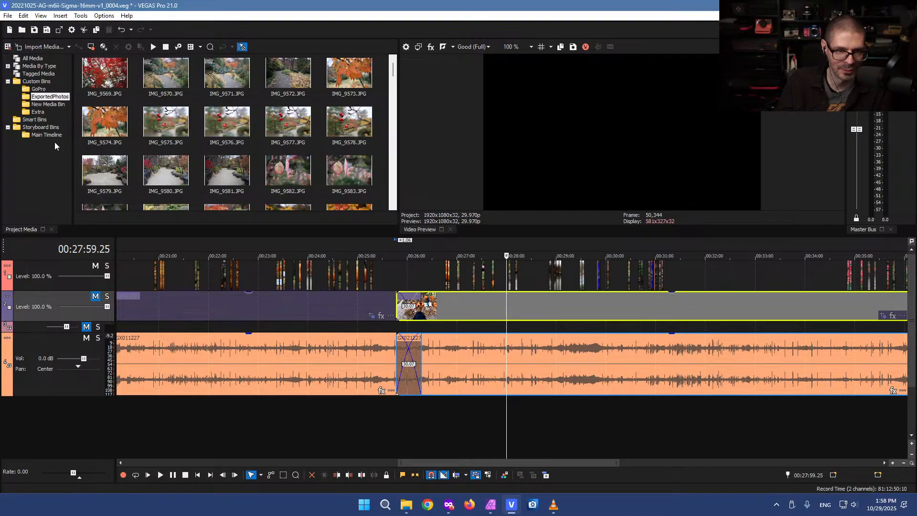
Browse the ExportedPhotos bin from IMG_9569 through IMG_9649, checking the photo numbering sequence
click(34, 105)
click(36, 97)
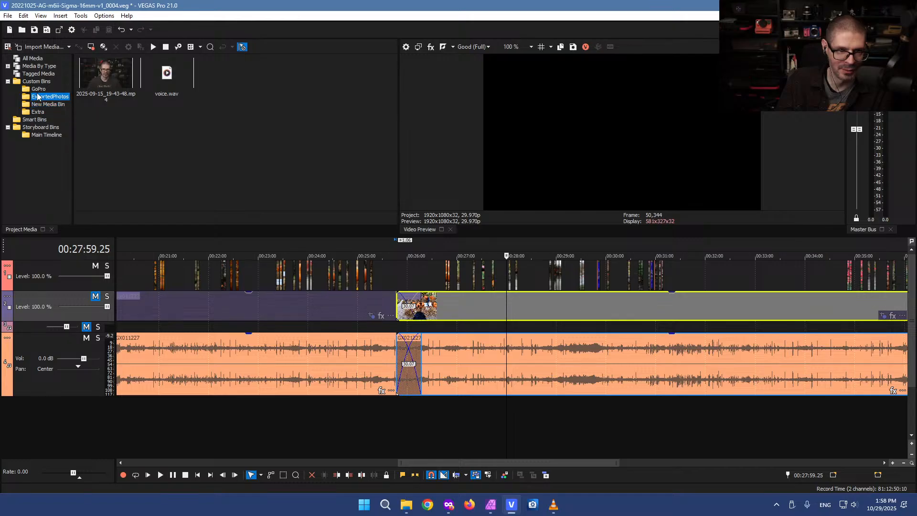
click(384, 116)
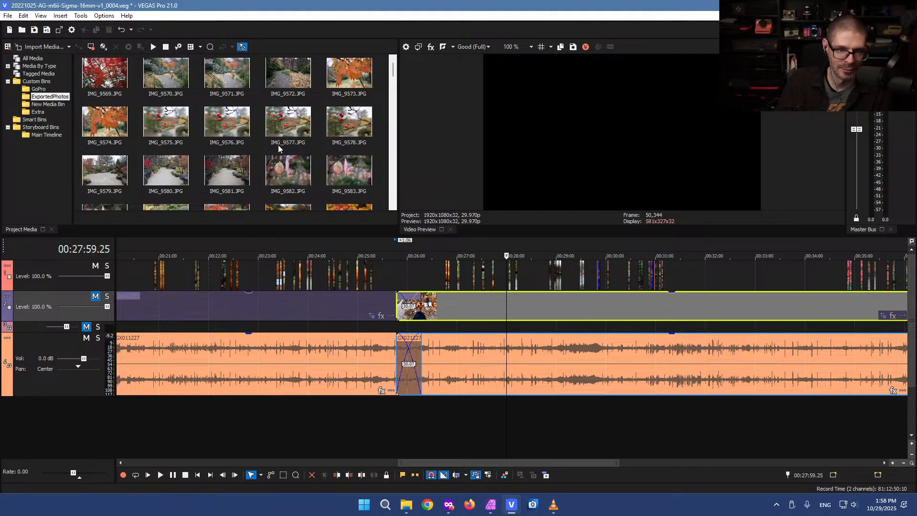
scroll(380, 145, down, 3)
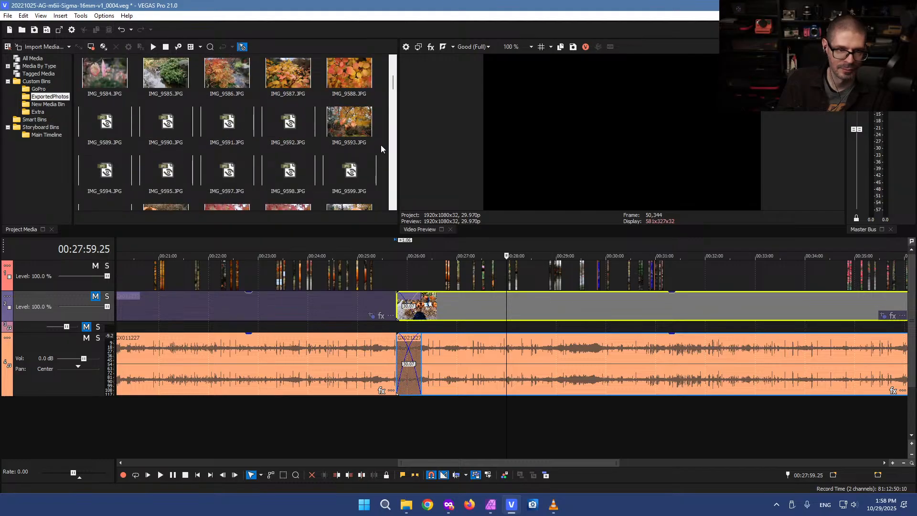
scroll(380, 145, up, 3)
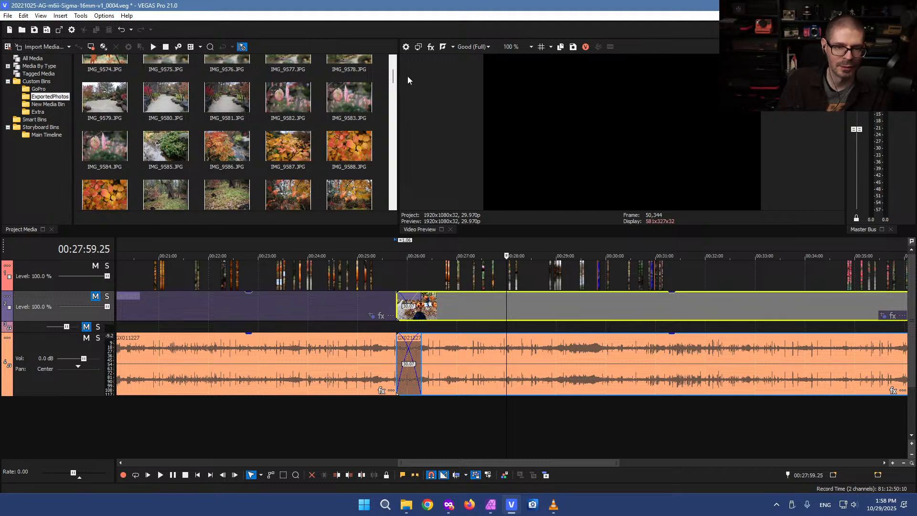
scroll(397, 82, down, 2)
scroll(398, 87, down, 2)
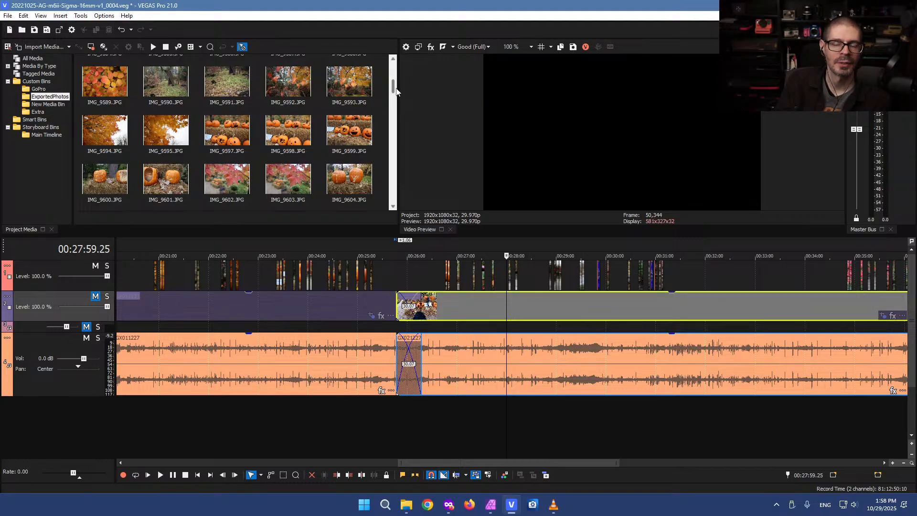
drag(394, 91, 395, 98)
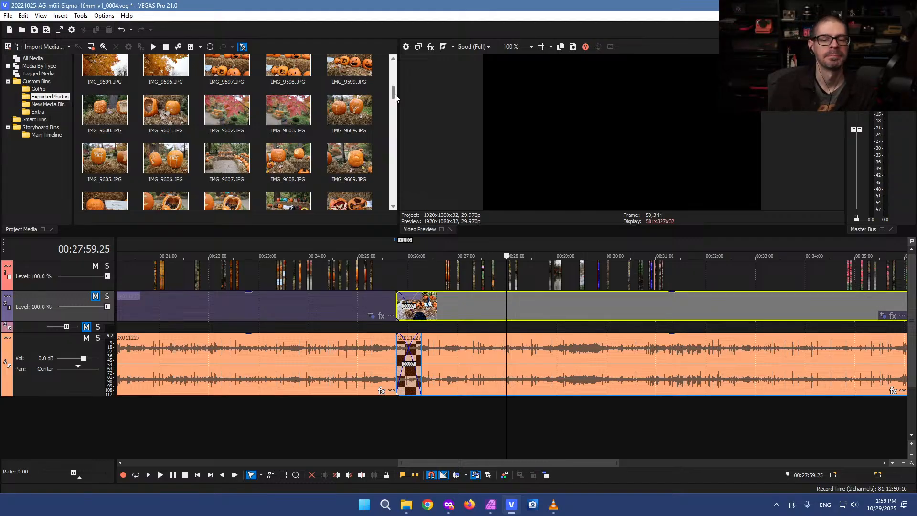
scroll(380, 99, down, 4)
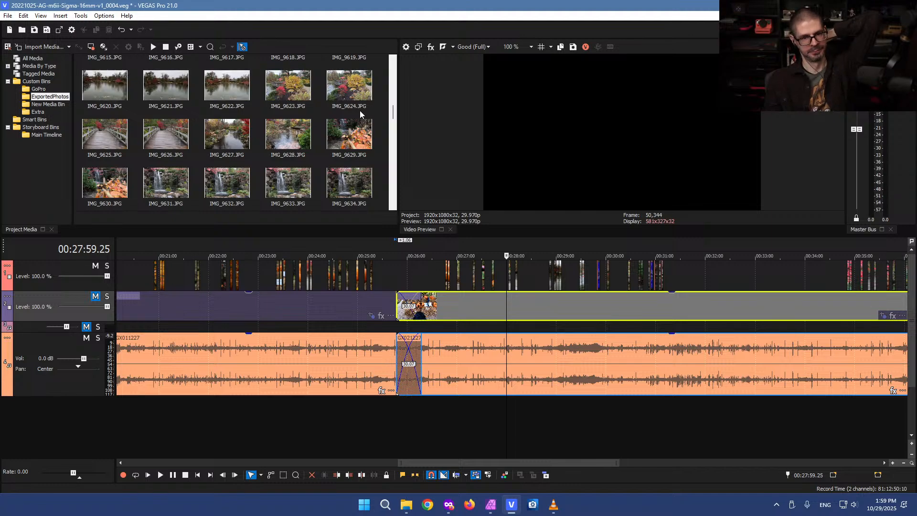
scroll(378, 118, down, 3)
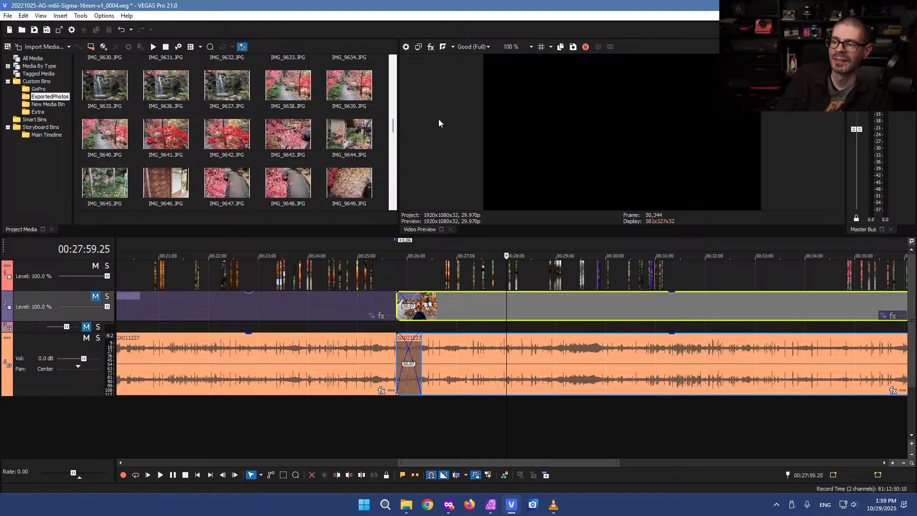
Ripple-move GX021227 and the photos after it later so the clip starts where GX011227 ends
click(380, 276)
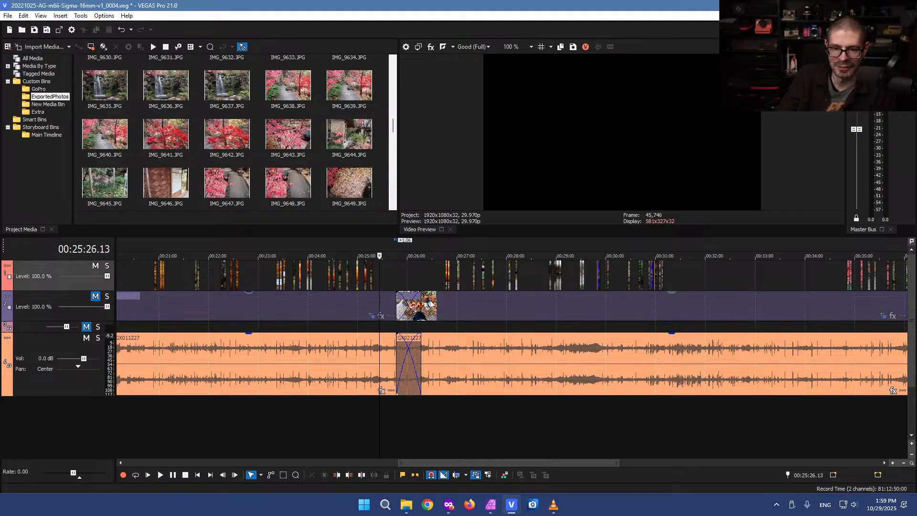
click(452, 314)
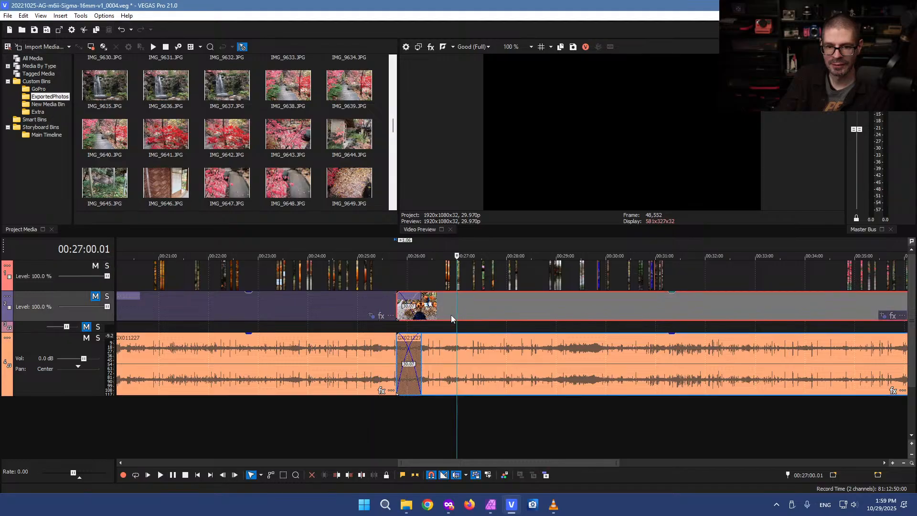
drag(452, 313, 475, 312)
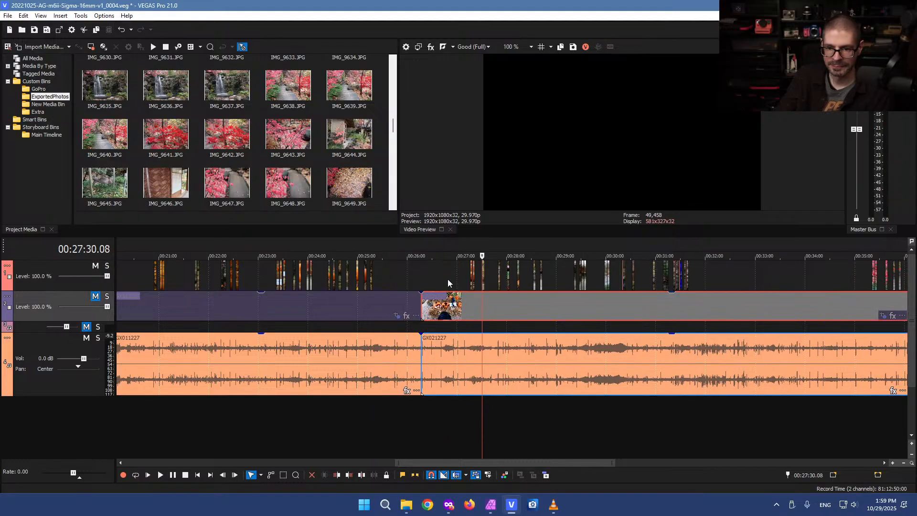
click(445, 277)
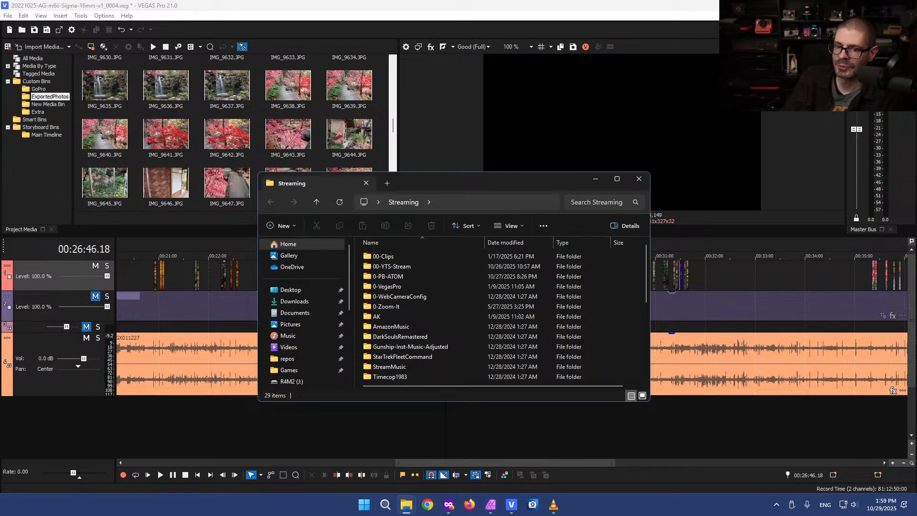
Open the CLIPS.xspf playlist from the Streaming folder in VLC and enlarge the player window
scroll(395, 321, down, 1)
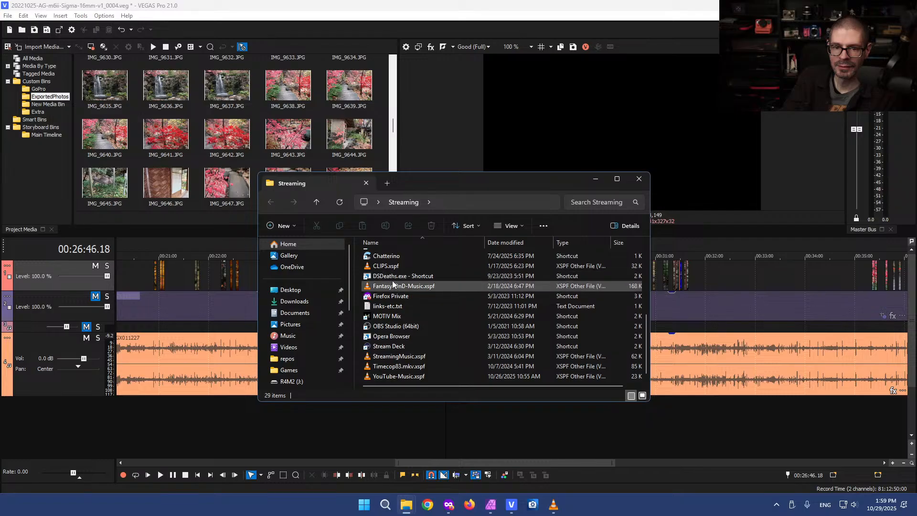
double_click(385, 266)
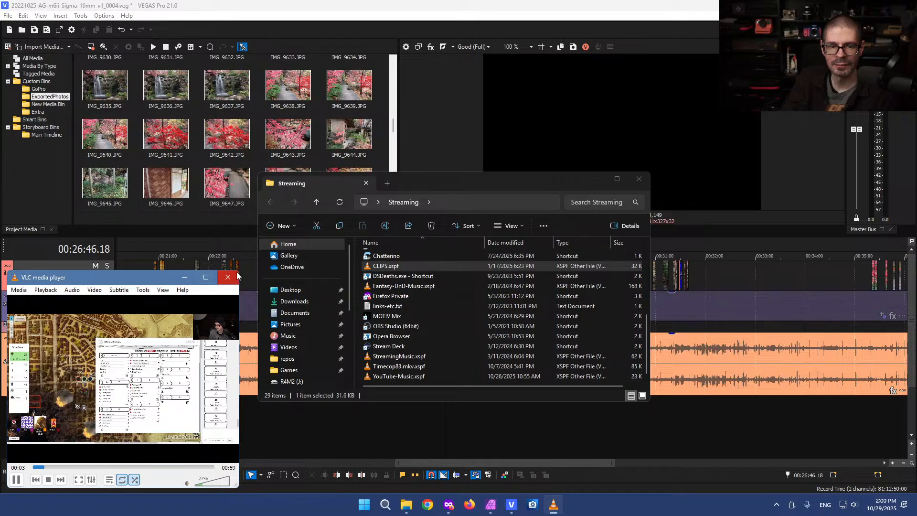
drag(238, 275, 668, 5)
Play the clip with the volume raised to 101%, skipping ahead through it, and advance to the next playlist item
click(635, 490)
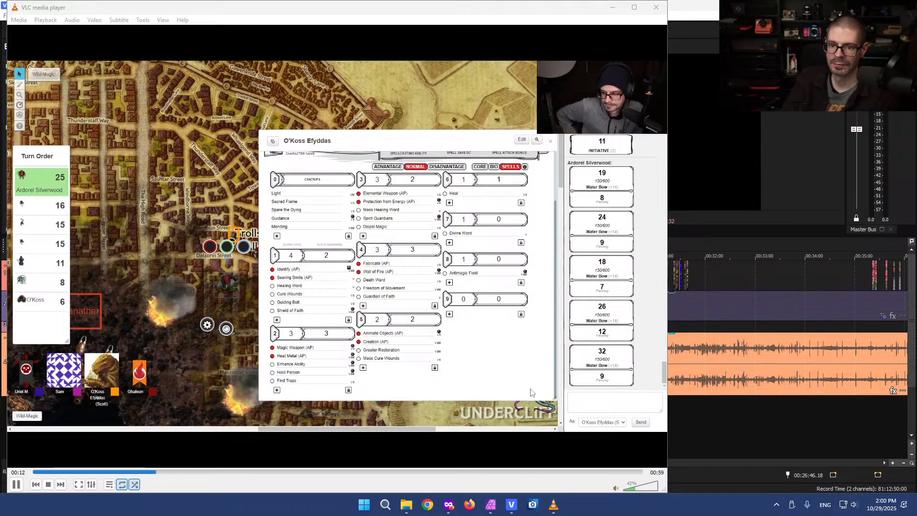
click(638, 490)
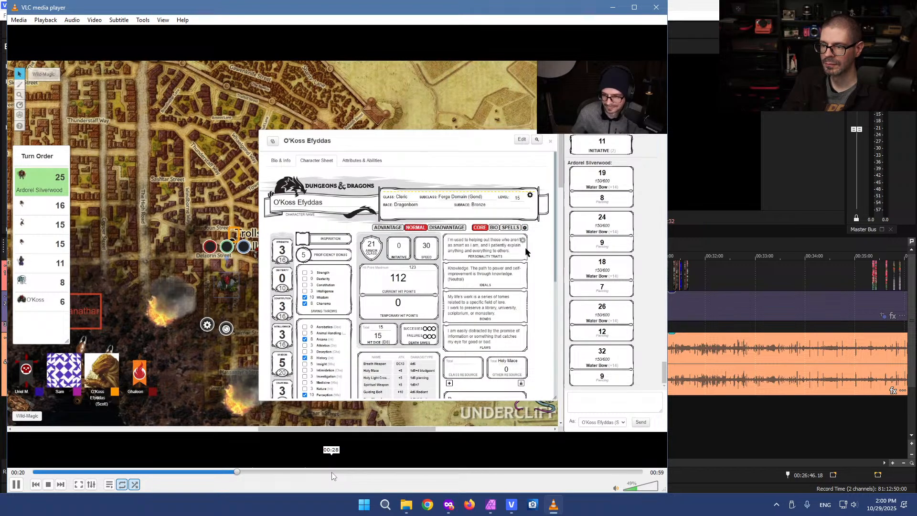
click(411, 471)
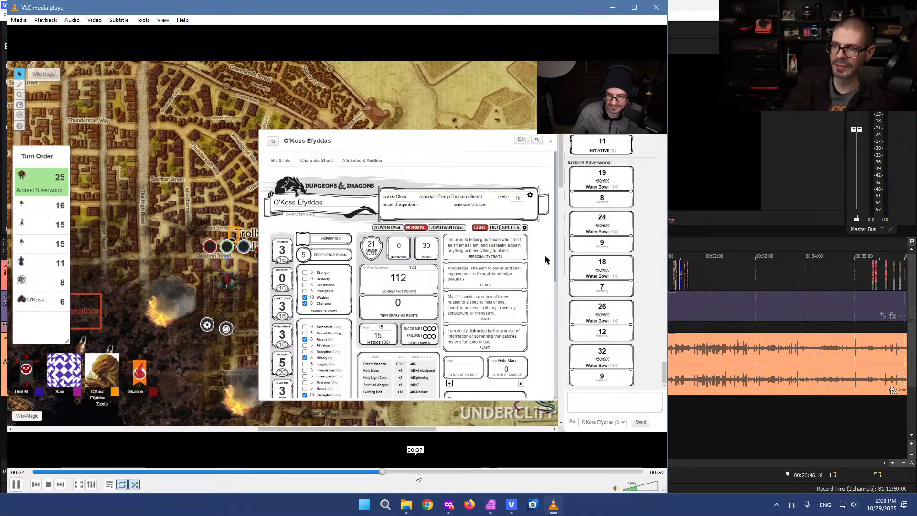
click(477, 472)
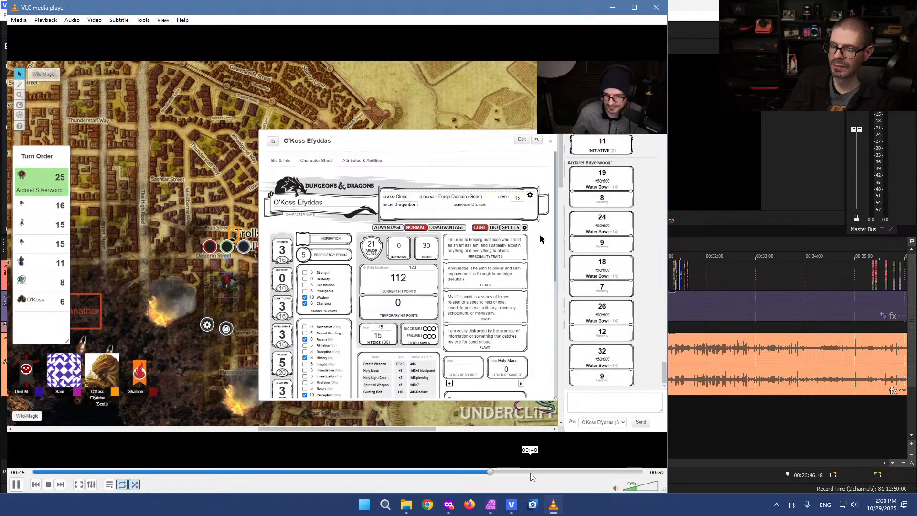
drag(642, 491, 652, 493)
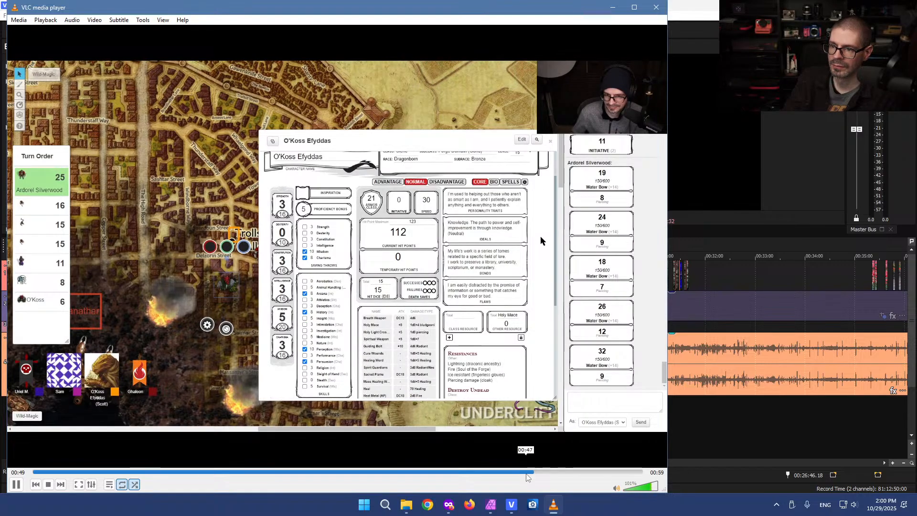
click(61, 485)
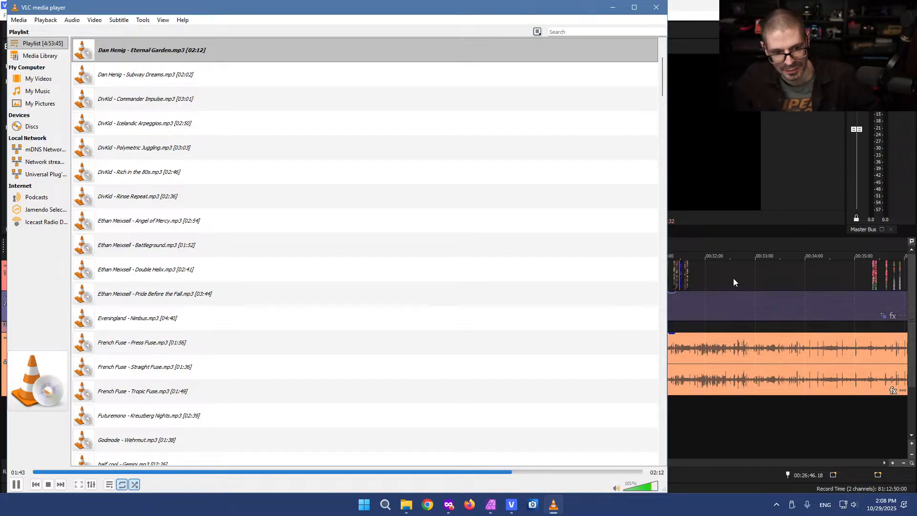
Pause the Eternal Garden track and restore the VLC window to its small size over the timeline
click(495, 333)
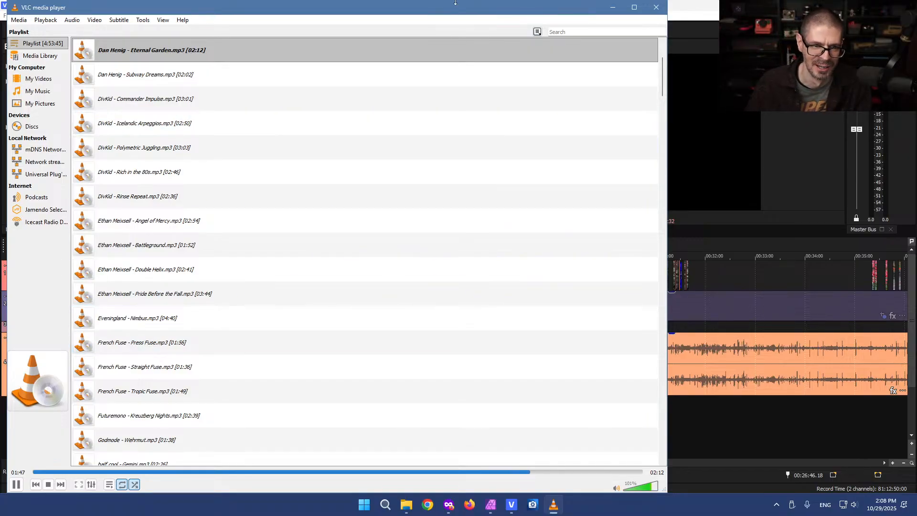
click(14, 485)
drag(246, 17, 106, 257)
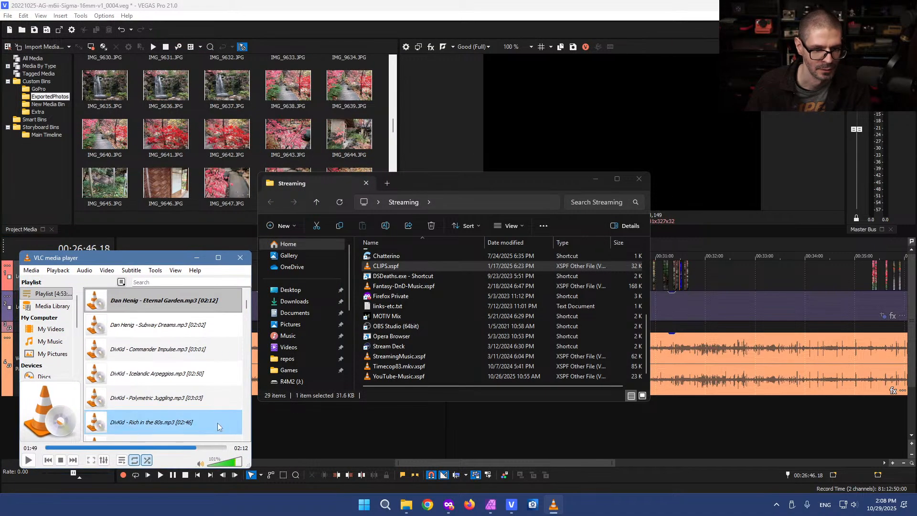
Lower VLC's volume to 27%, close the player, start the YouTube-Music.xspf playlist, shift its window and return to VEGAS Pro
click(218, 462)
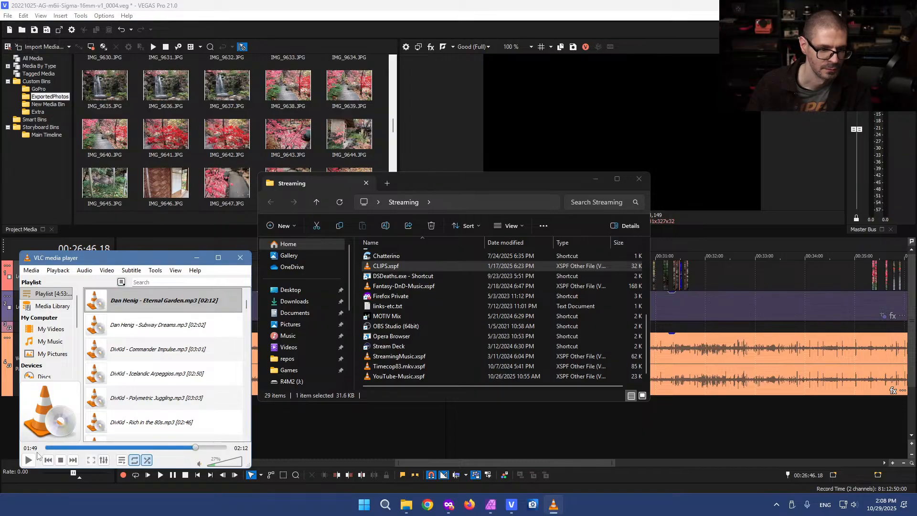
click(232, 260)
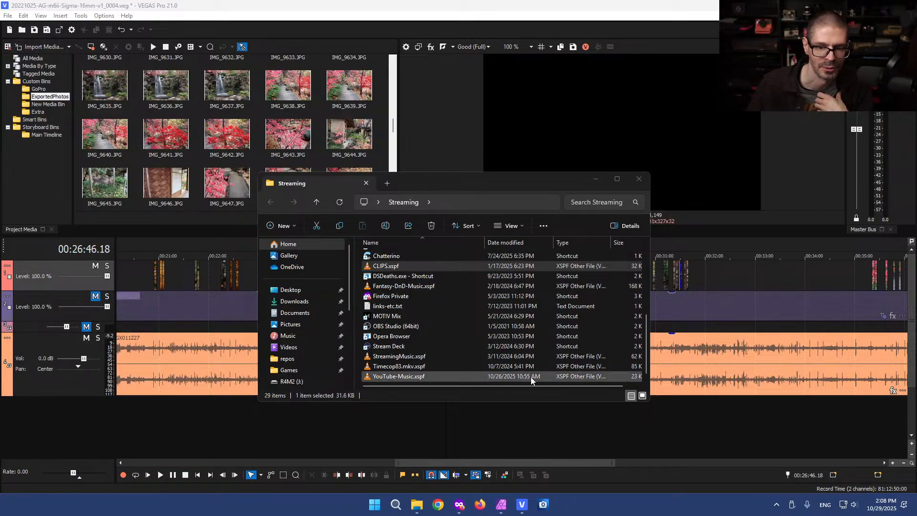
double_click(401, 377)
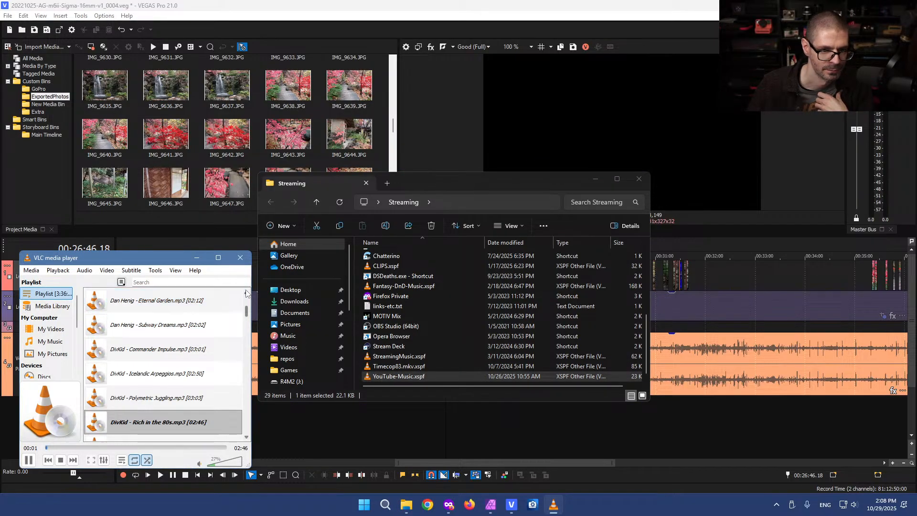
drag(135, 260, 123, 278)
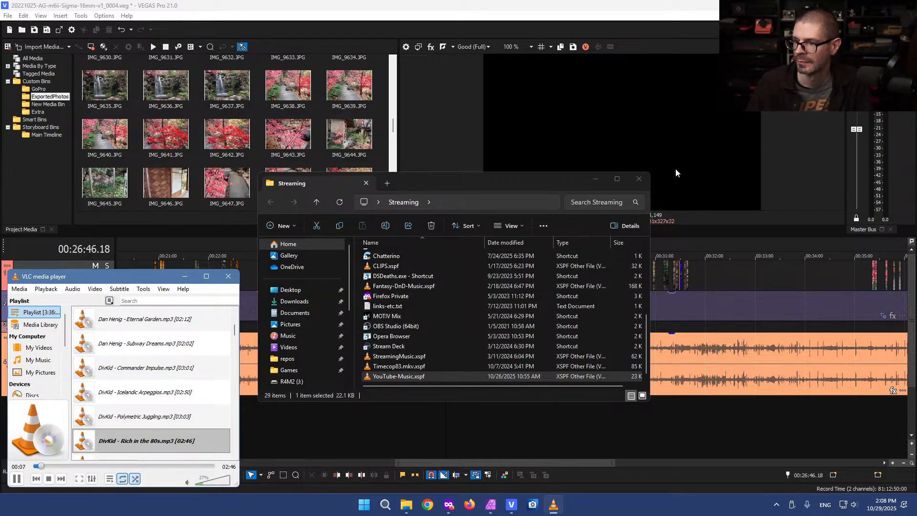
click(437, 126)
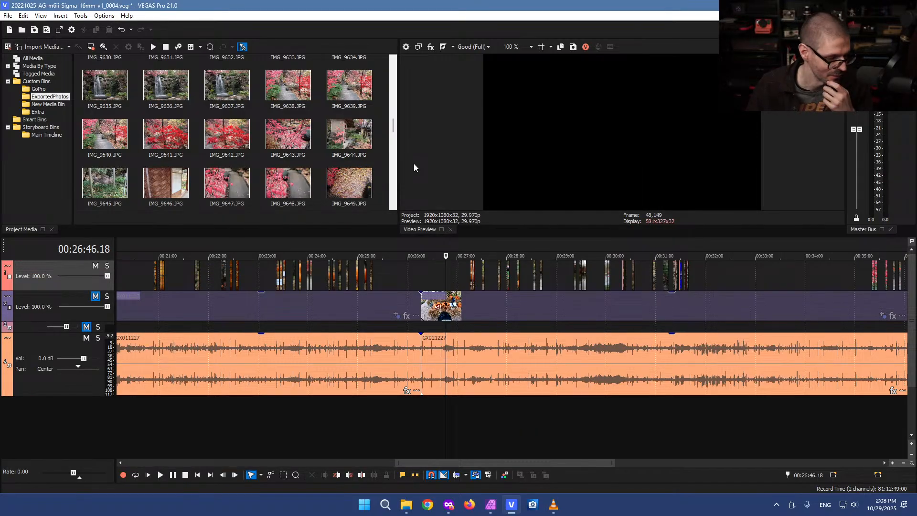
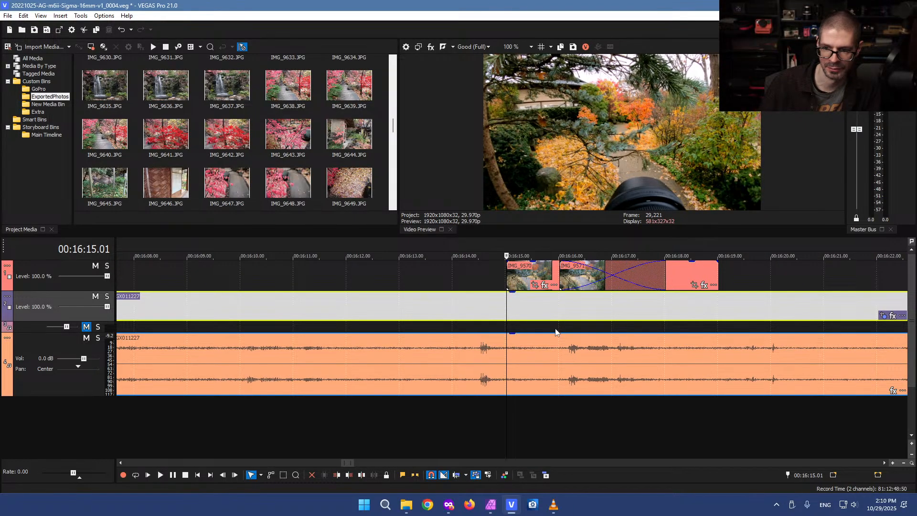
Compare the shutter sounds in GX011227 with the starts of photos IMG_9570 and IMG_9571 on the timeline
scroll(518, 334, down, 3)
scroll(519, 337, down, 5)
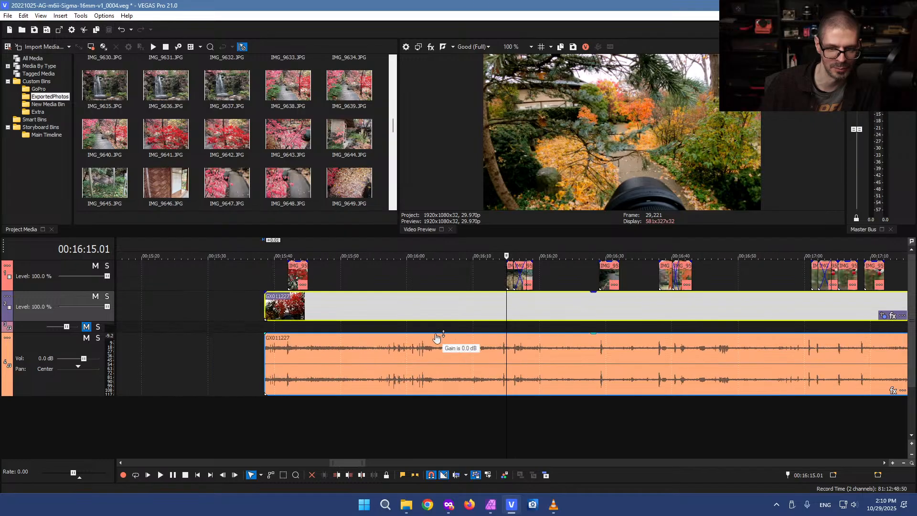
scroll(484, 321, up, 3)
scroll(502, 277, up, 4)
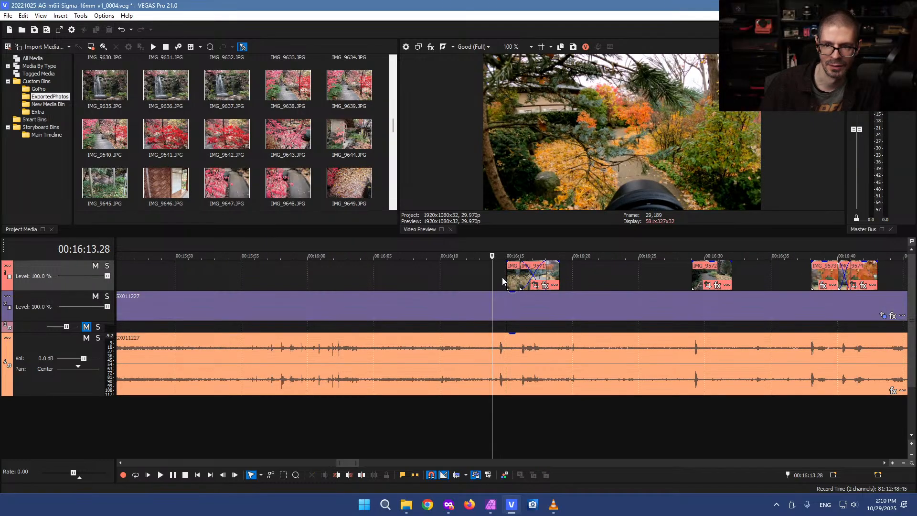
click(571, 277)
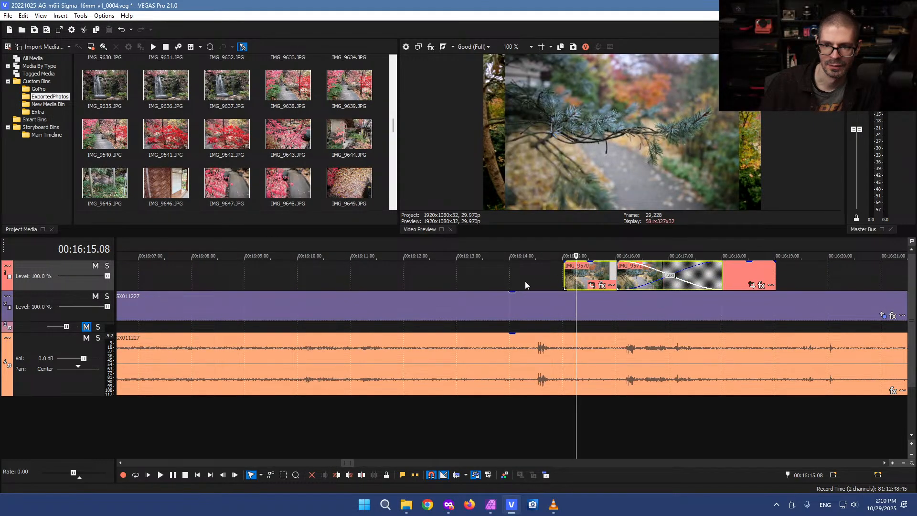
click(526, 281)
click(587, 284)
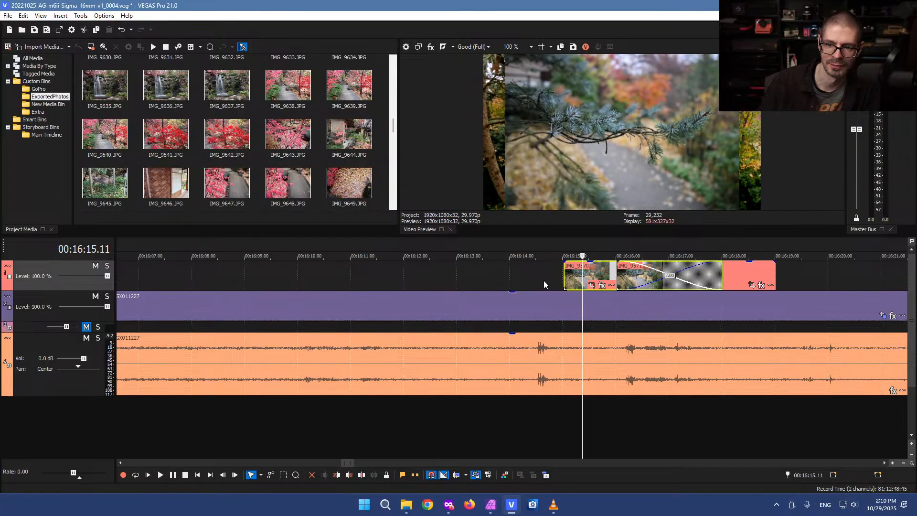
click(544, 281)
Slide GX011227 slightly later so its first shutter sound meets the start of IMG_9570, and check it against IMG_9571
click(583, 306)
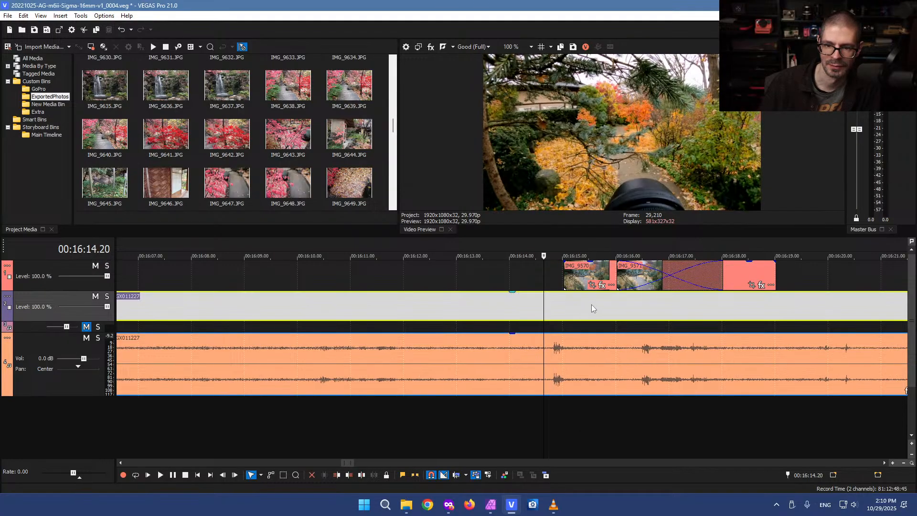
click(605, 275)
click(735, 271)
scroll(687, 302, down, 4)
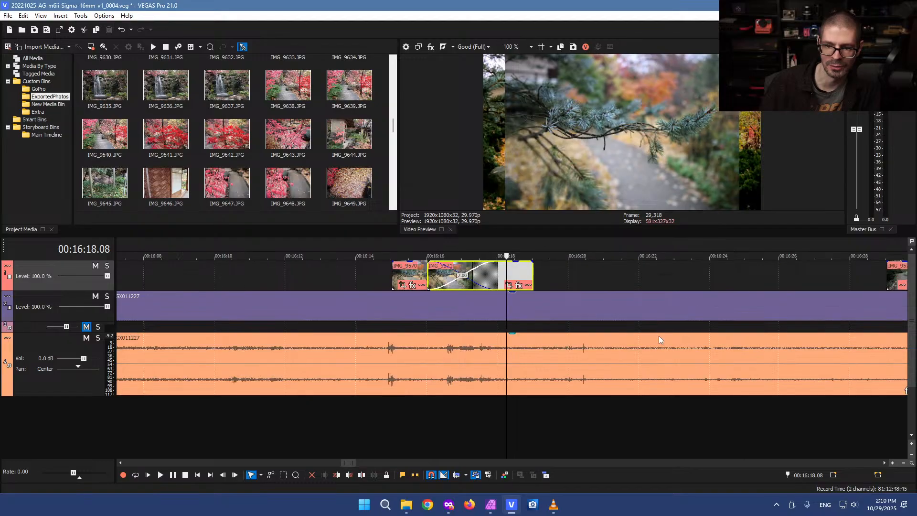
click(448, 308)
scroll(519, 304, up, 4)
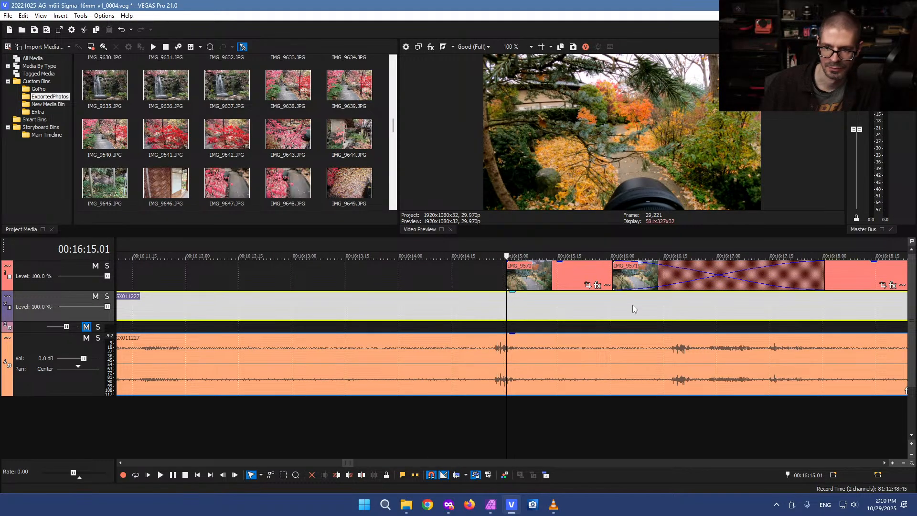
Move GX011227 about 8 frames earlier so the shutter sound precedes IMG_9570, and place the playhead on that sound
drag(627, 316, 599, 315)
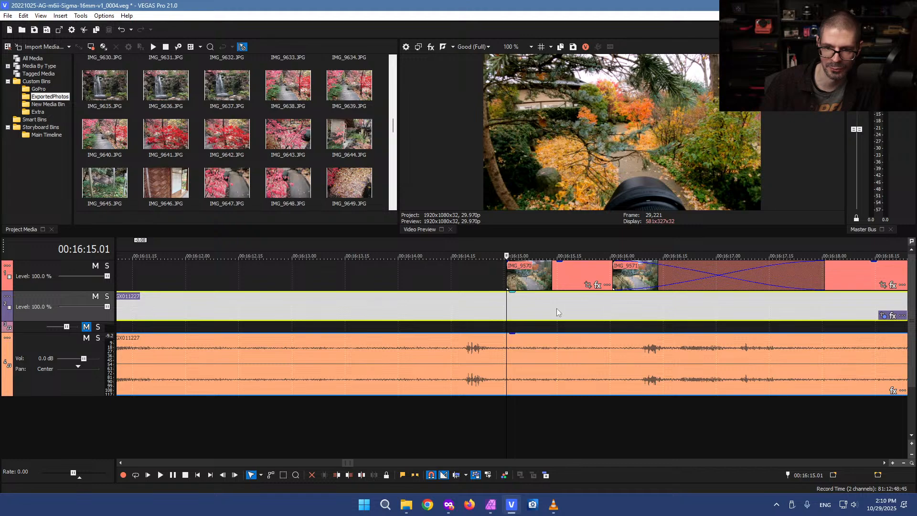
click(480, 280)
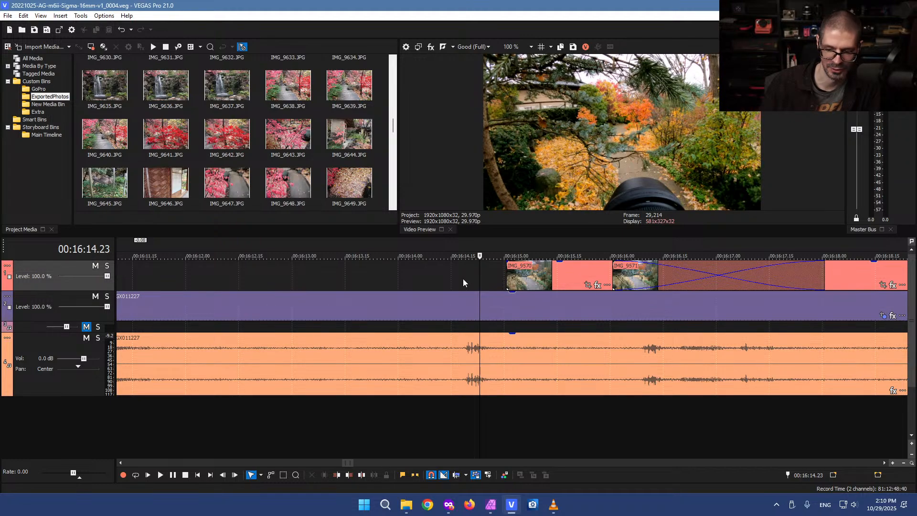
click(482, 274)
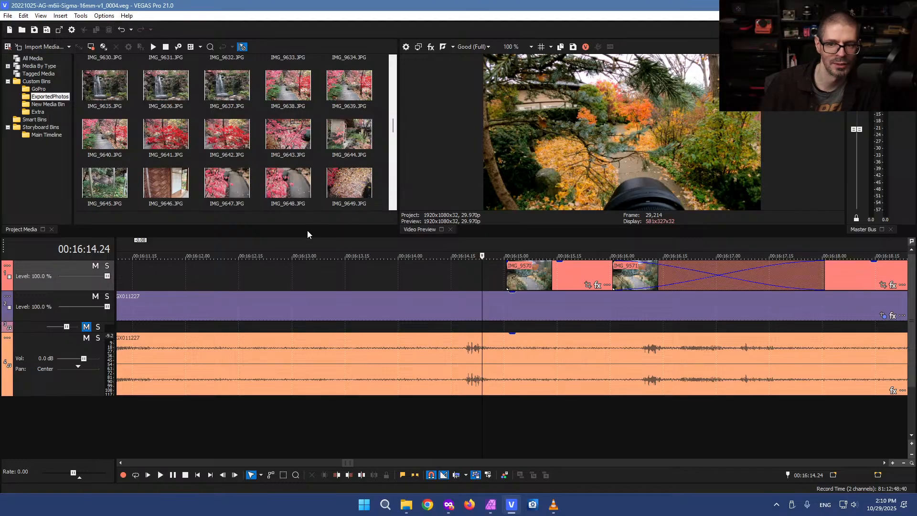
Bring up the 20221025-AG-m6ii-Sigma-16mm project folder in File Explorer and move its window off the timeline
mouse_move(407, 504)
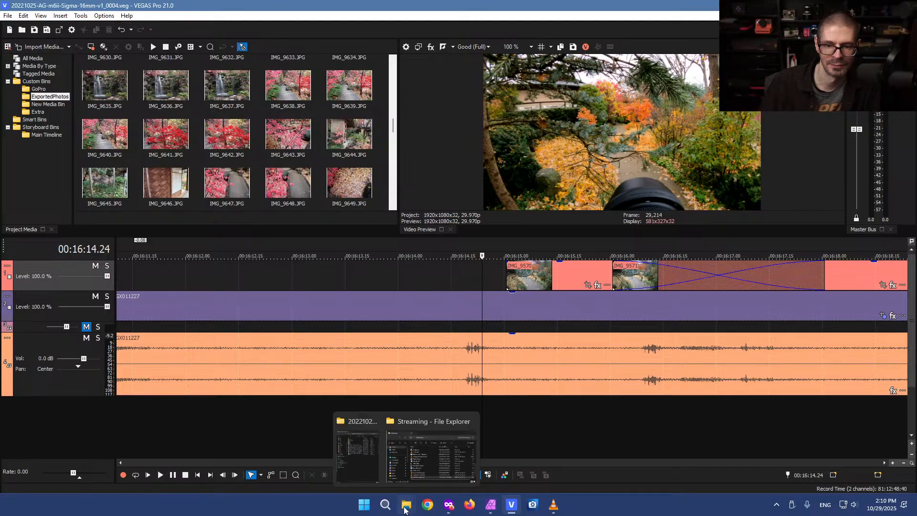
click(360, 465)
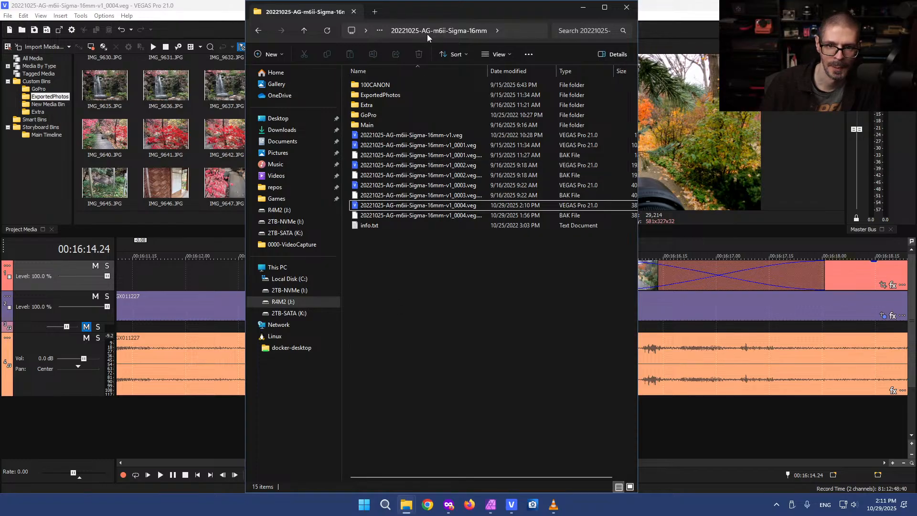
drag(434, 11, 444, 0)
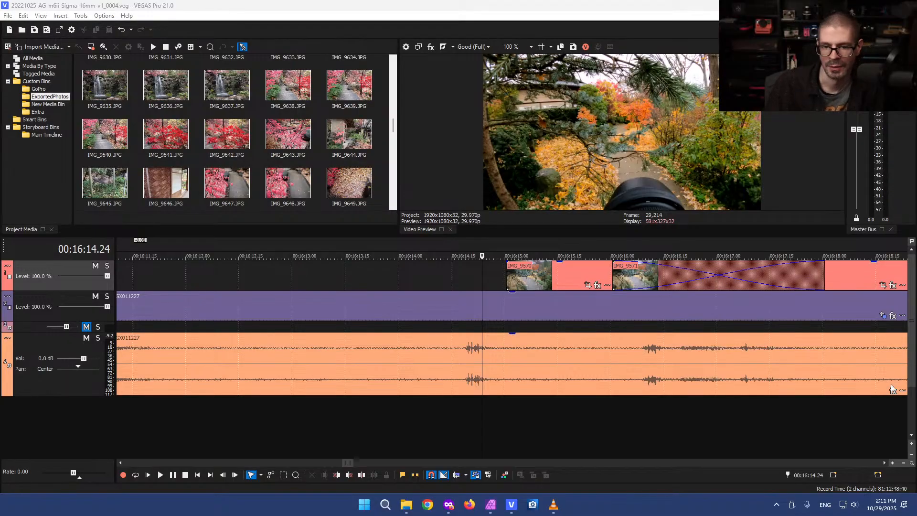
Play GX011227 from around 00:16:14 and compare its two shutter sounds with the starts of IMG_9570 and IMG_9571
click(465, 274)
scroll(468, 282, down, 2)
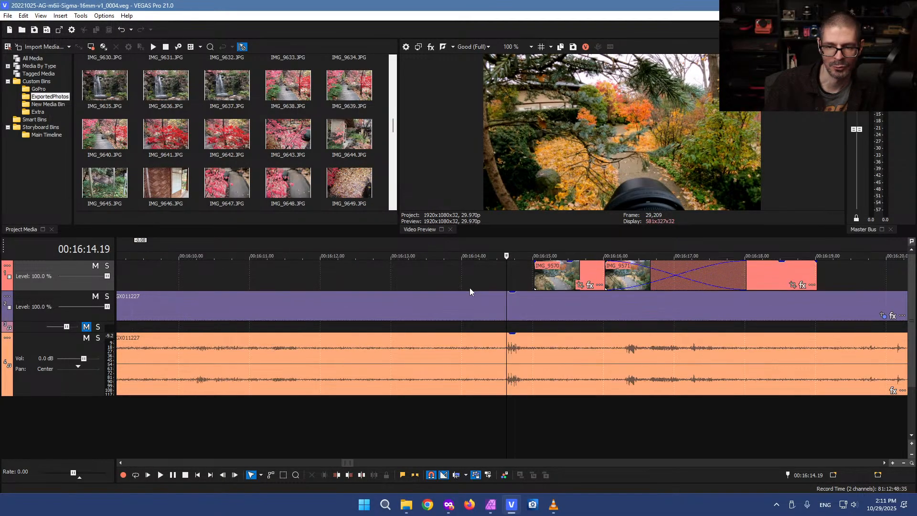
click(517, 274)
key(space)
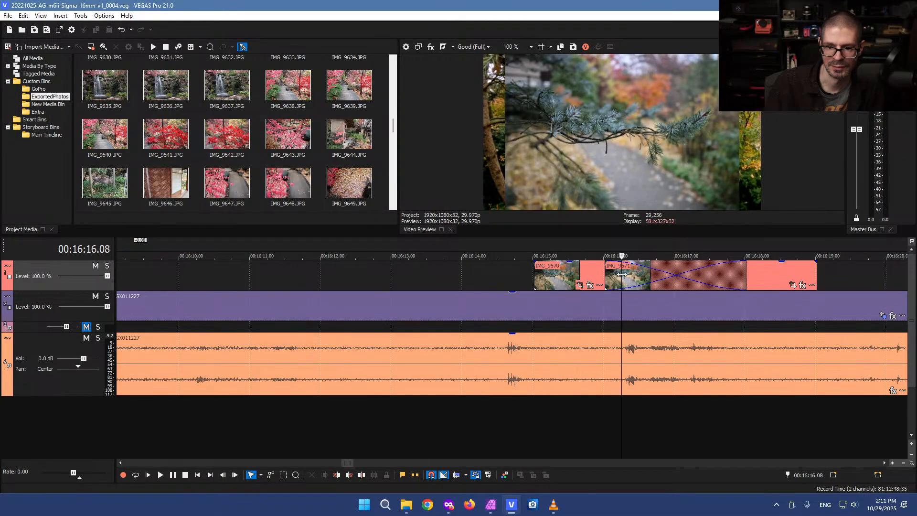
key(space)
drag(517, 274, 480, 274)
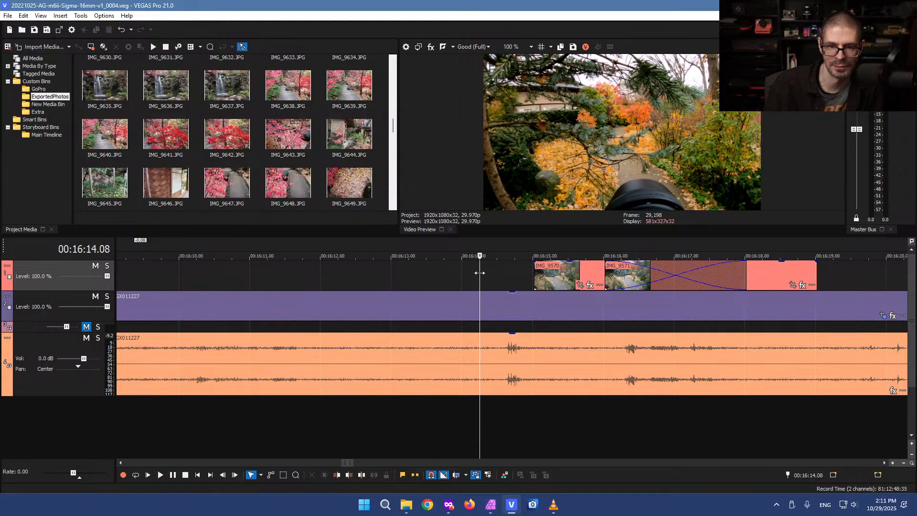
scroll(458, 304, down, 3)
scroll(520, 318, up, 3)
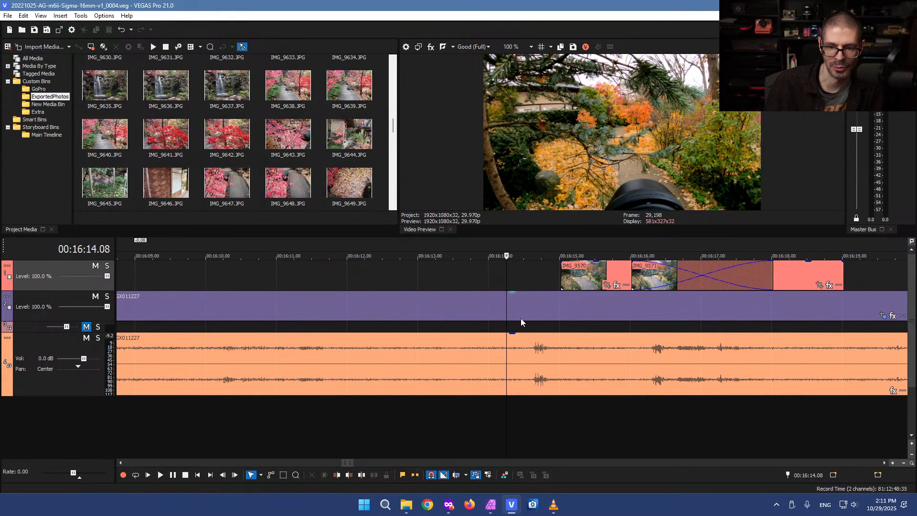
click(528, 282)
click(594, 276)
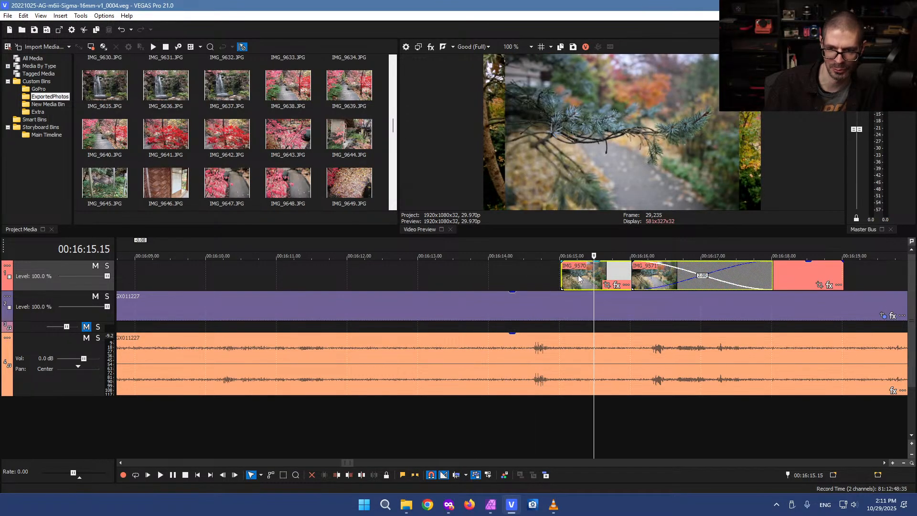
click(533, 271)
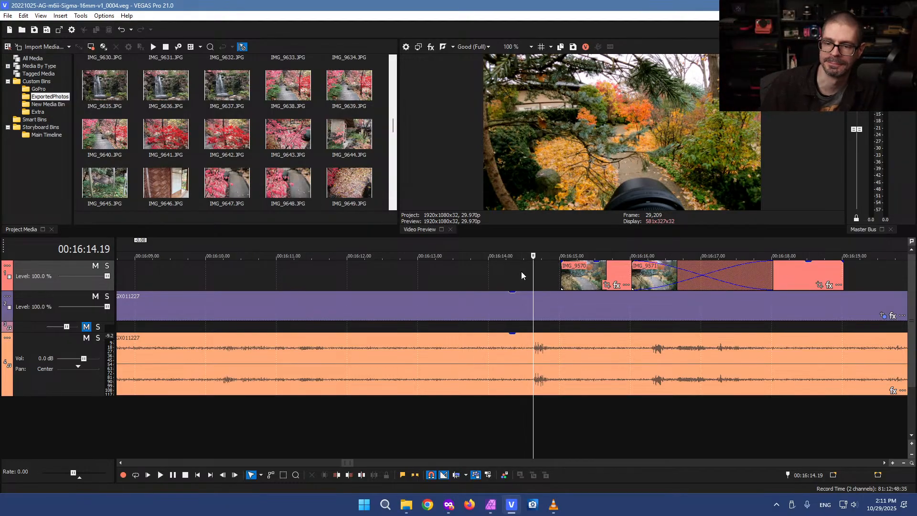
click(545, 270)
Play the timeline around IMG_9572 and compare the shutter sound with the photo's start
scroll(503, 276, down, 5)
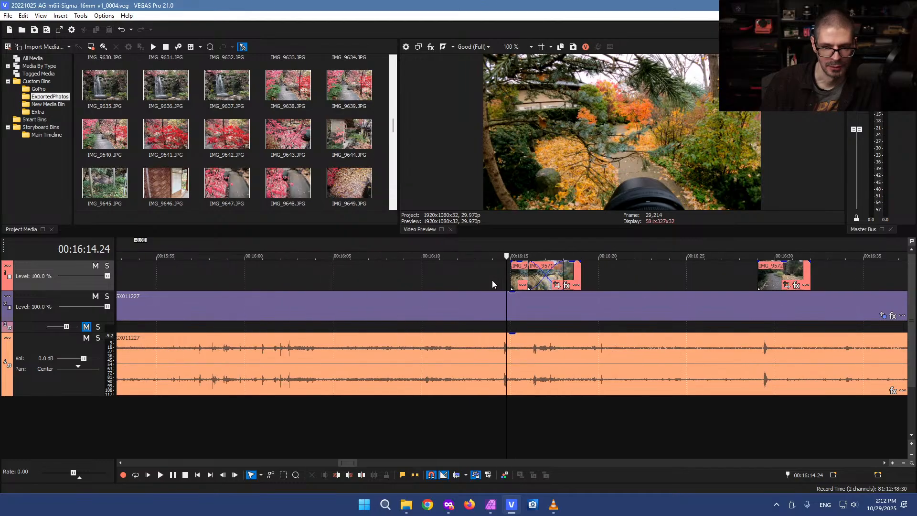
scroll(713, 279, down, 2)
click(690, 280)
scroll(691, 279, up, 6)
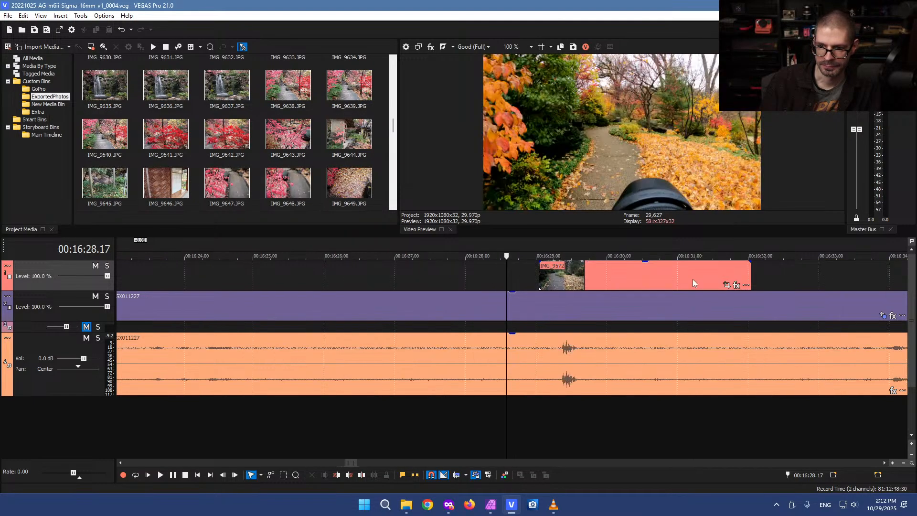
click(544, 278)
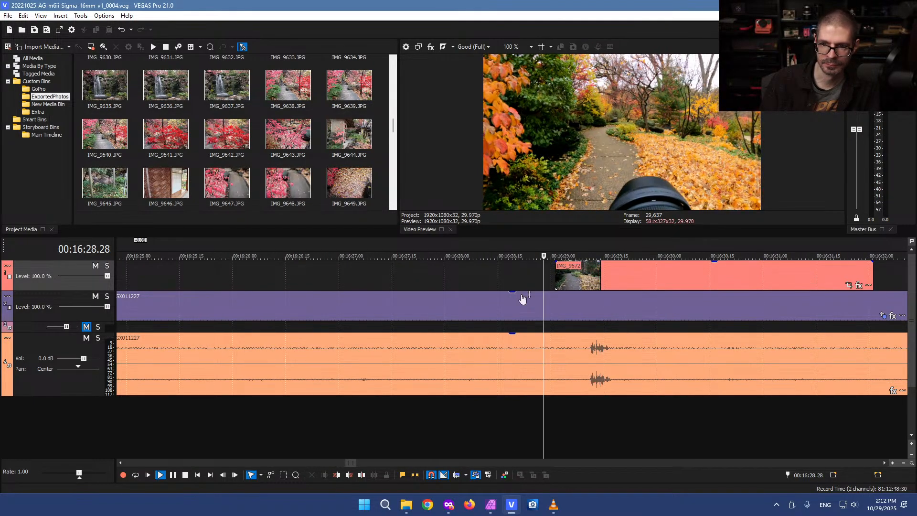
key(space)
key(space)
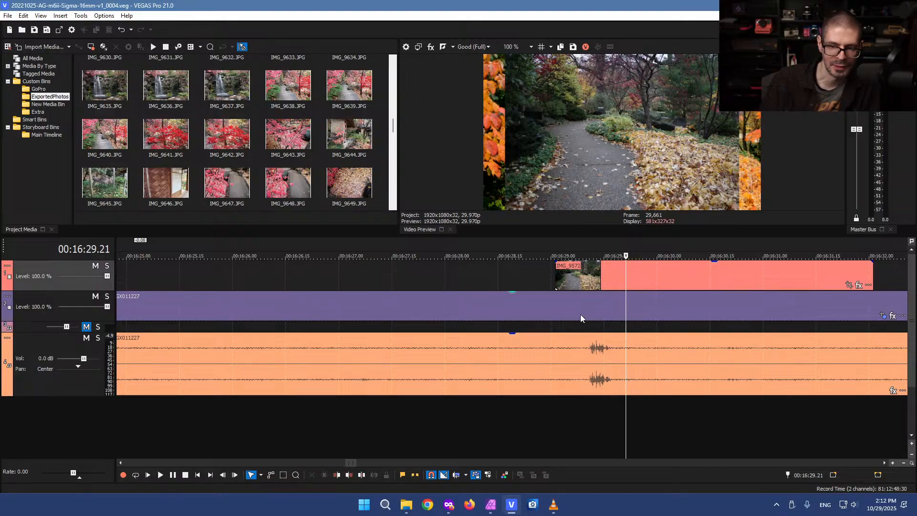
scroll(420, 330, down, 5)
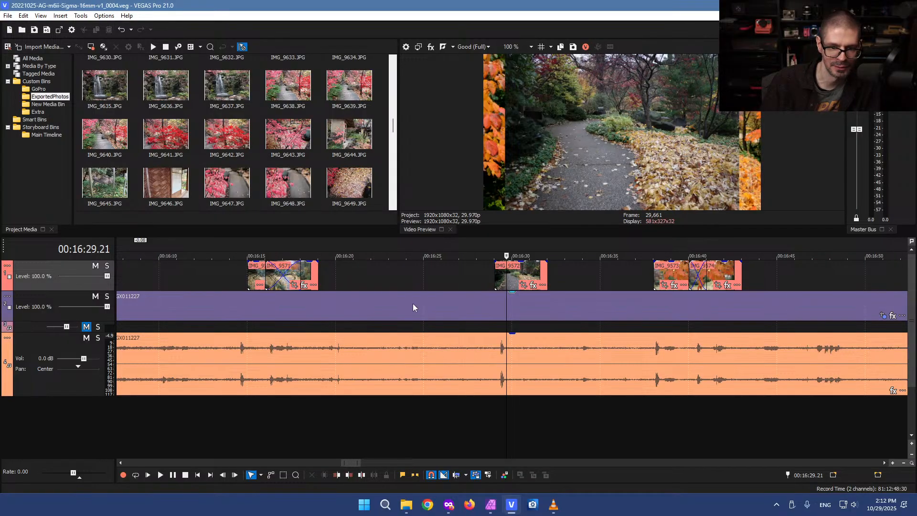
Move GX011227 about 9 frames earlier so its shutter sounds line up with the starts of IMG_9571 and IMG_9572
click(265, 321)
scroll(275, 315, up, 4)
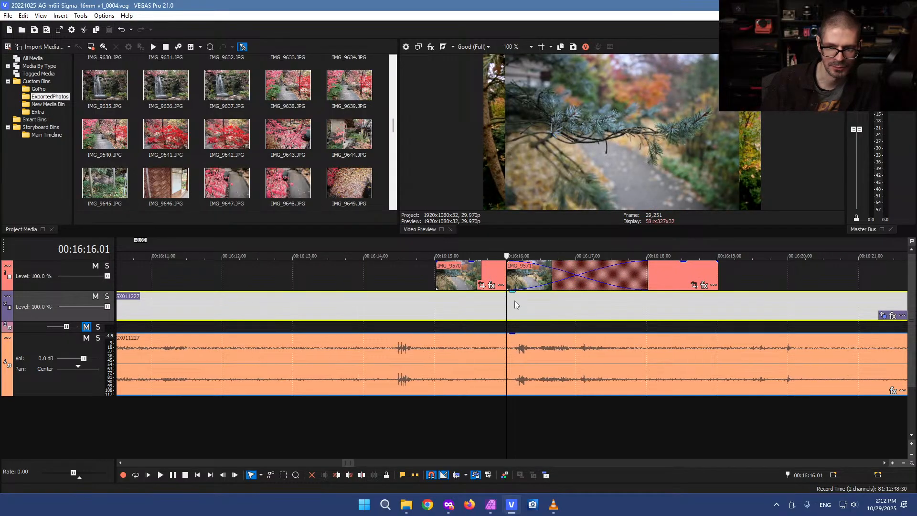
scroll(637, 307, down, 4)
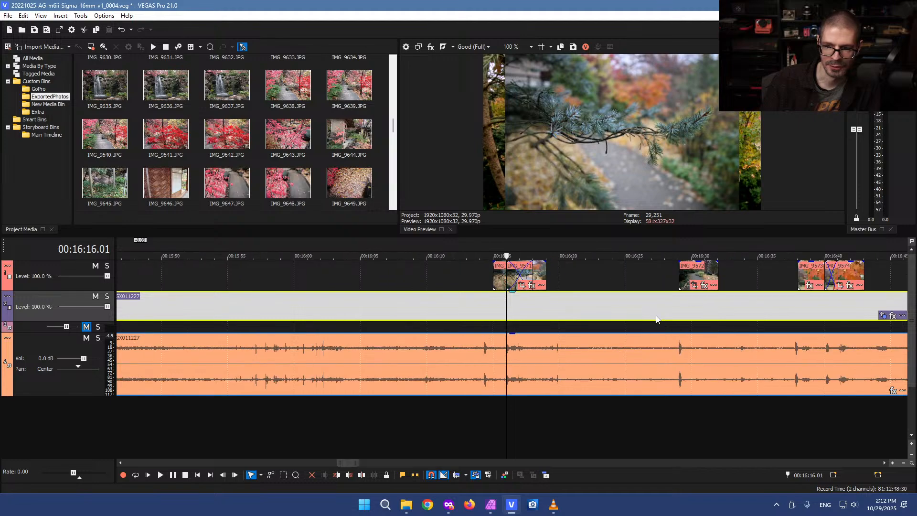
Check the alignment of GX011227's shutter sounds with the photos from IMG_9572 onward, up to the group starting at IMG_9575
click(686, 310)
scroll(687, 308, up, 2)
click(738, 308)
scroll(731, 313, up, 2)
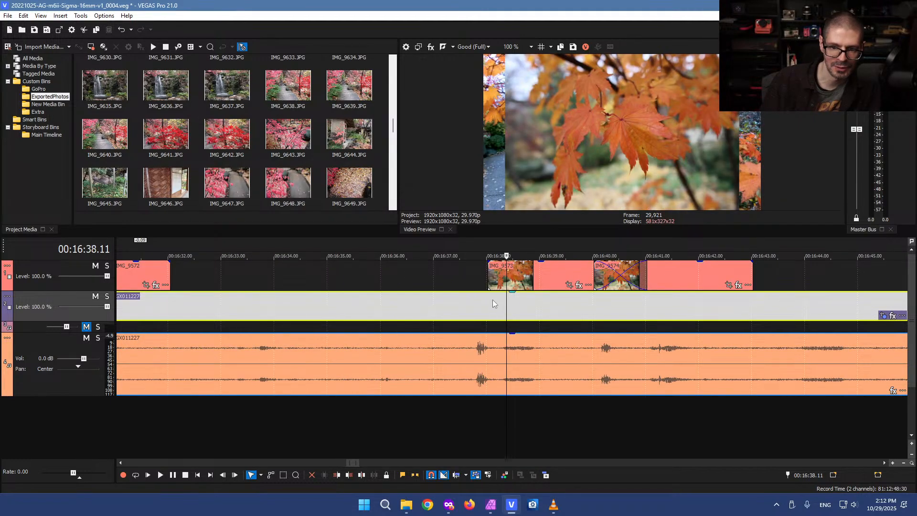
scroll(638, 324, down, 2)
scroll(638, 328, down, 3)
click(656, 310)
scroll(657, 310, up, 3)
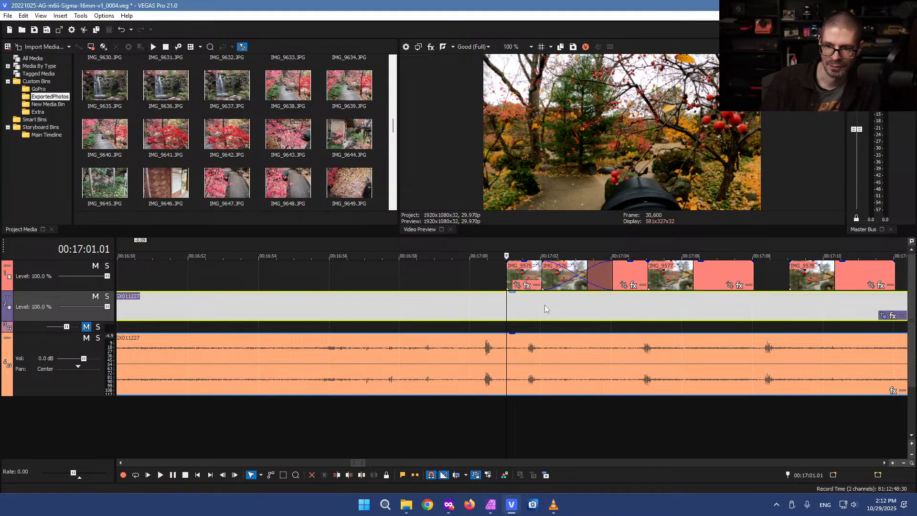
click(530, 276)
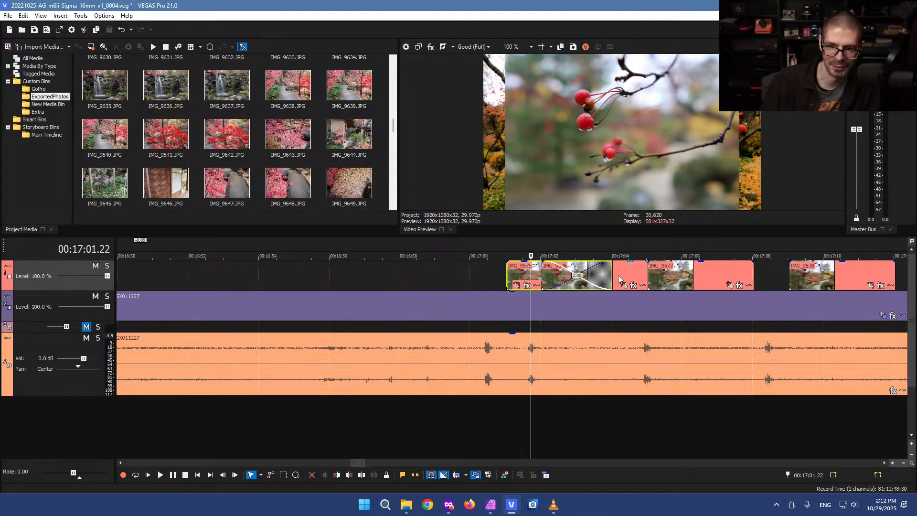
Compare GX011227's four shutter sounds between 00:17:00 and 00:17:09 with the starts of IMG_9575 to IMG_9578
click(618, 277)
click(522, 277)
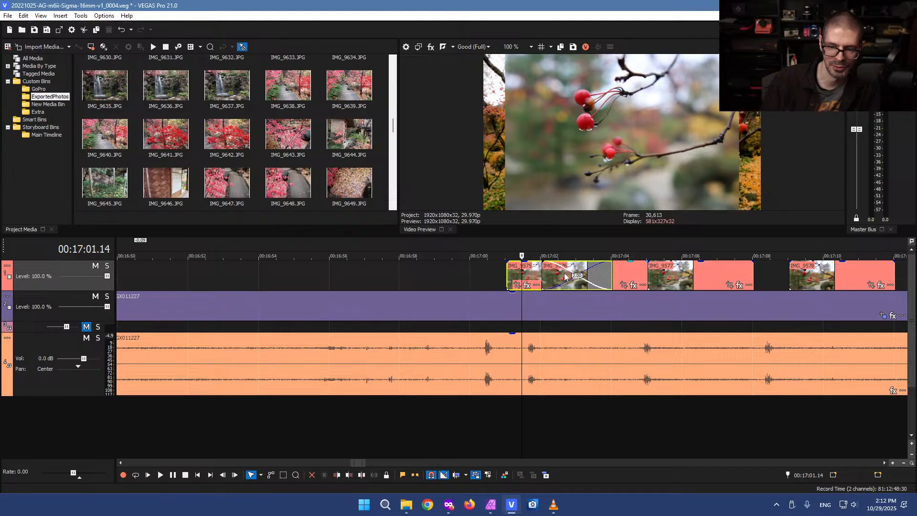
click(619, 275)
click(488, 318)
click(532, 316)
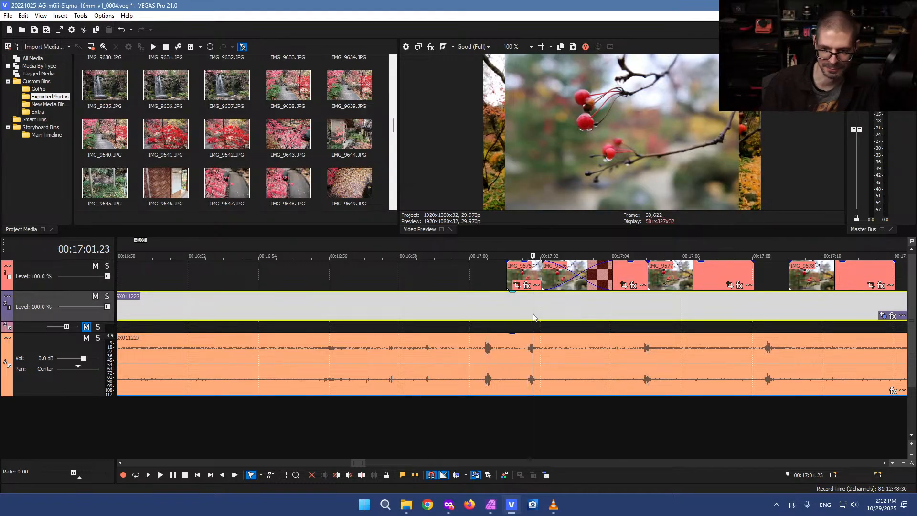
click(486, 311)
click(533, 311)
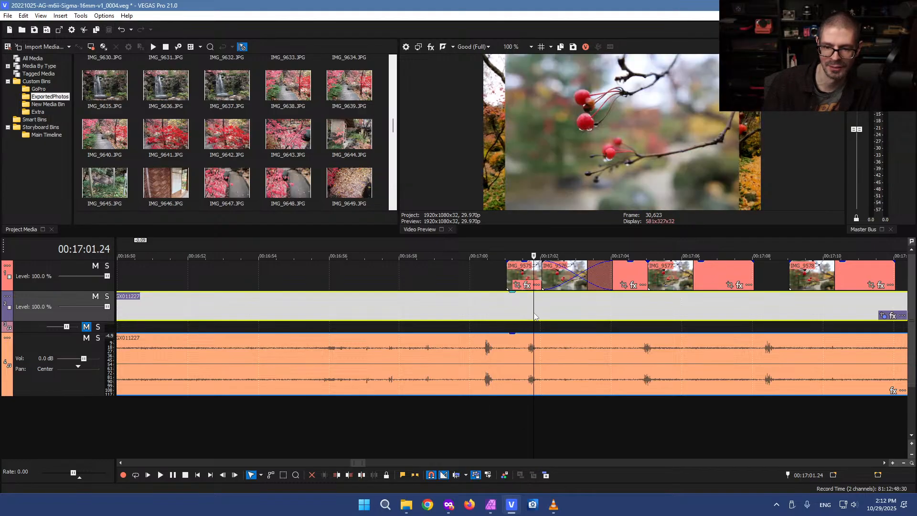
click(648, 319)
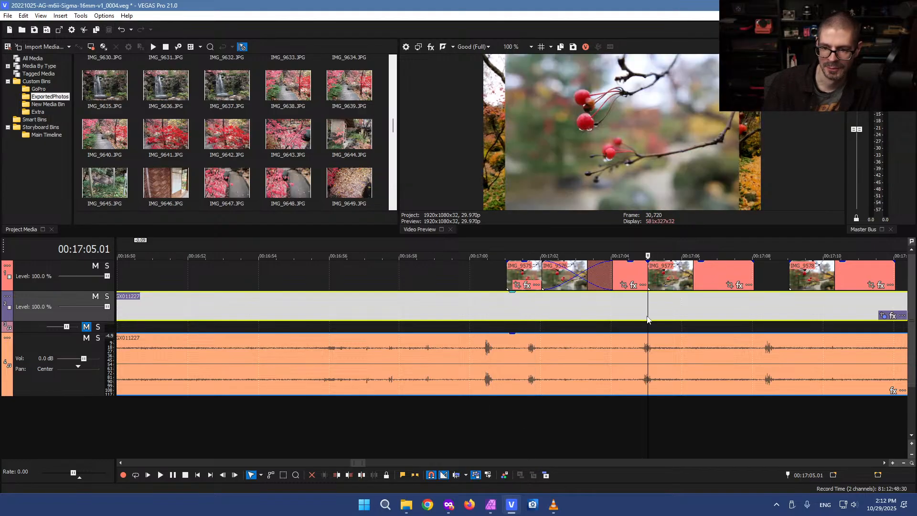
click(771, 319)
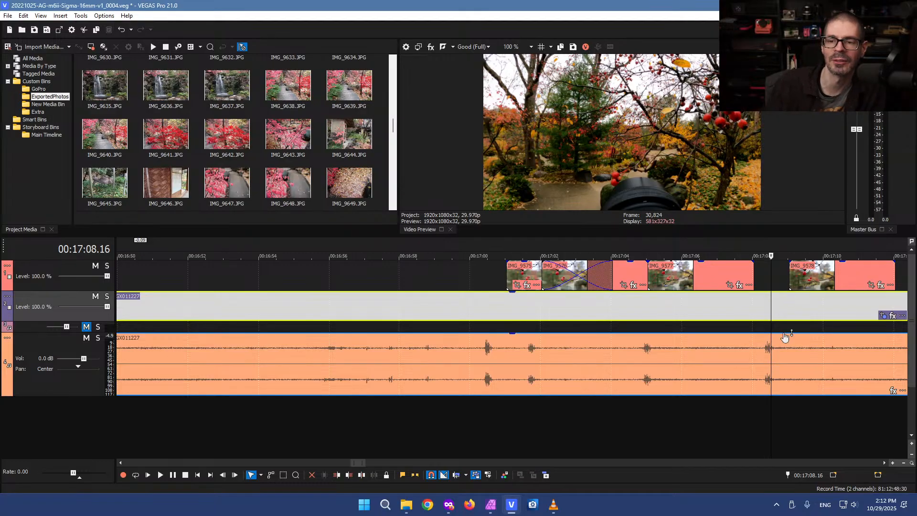
Compare GX011227's shutter sounds with the starts of IMG_9579, IMG_9580 and IMG_9581
scroll(764, 325, down, 3)
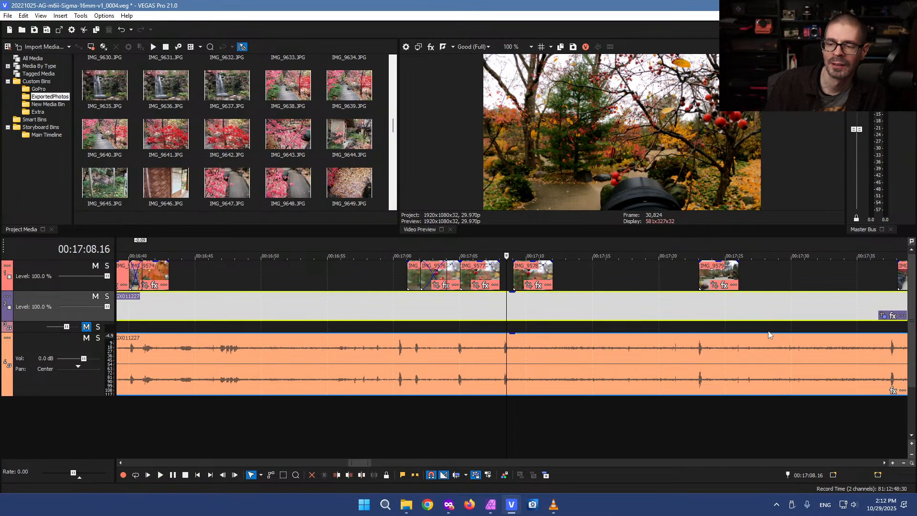
click(701, 309)
scroll(701, 308, up, 5)
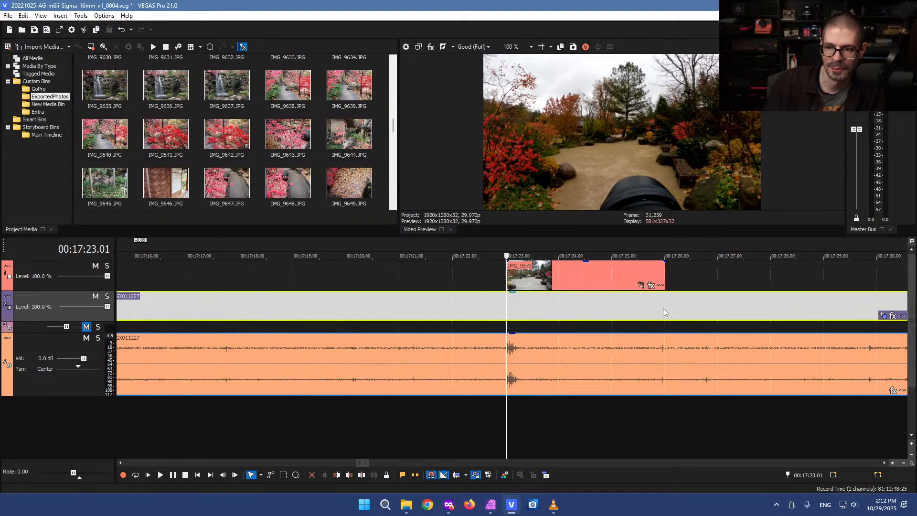
scroll(652, 305, down, 5)
click(700, 303)
scroll(701, 305, up, 3)
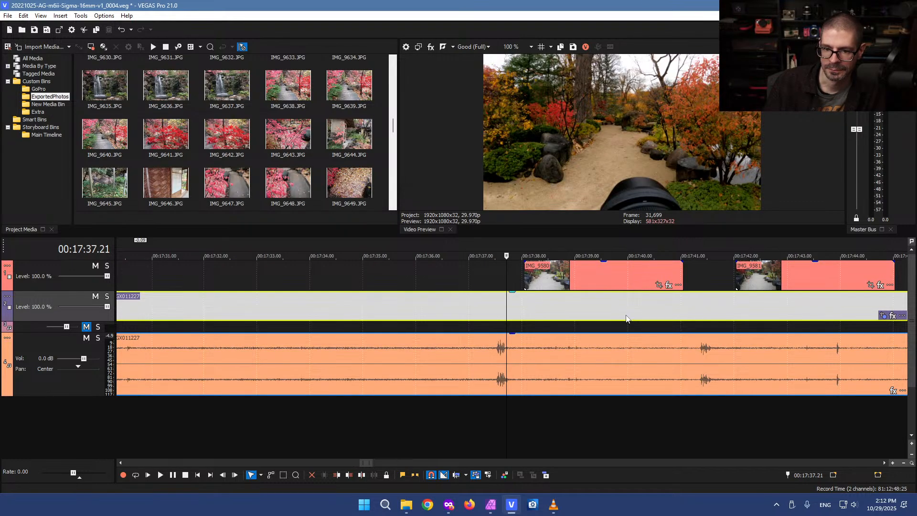
scroll(563, 310, down, 2)
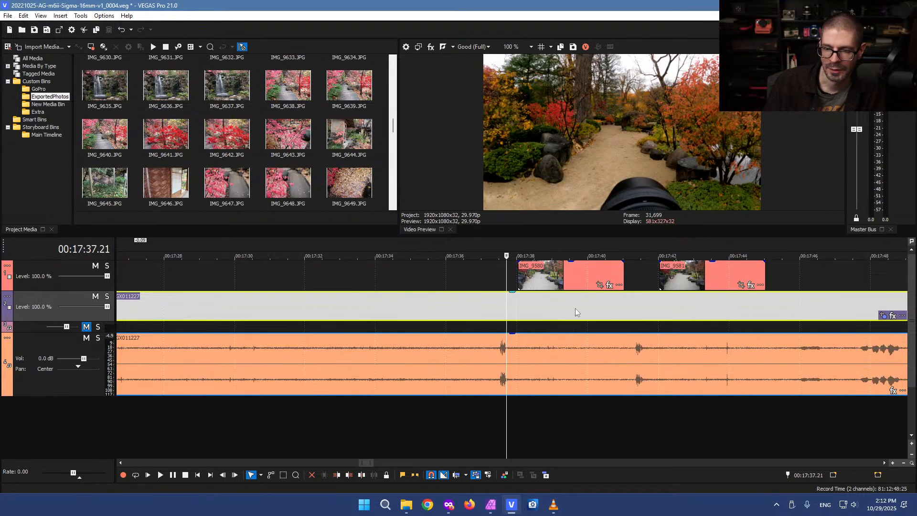
click(636, 311)
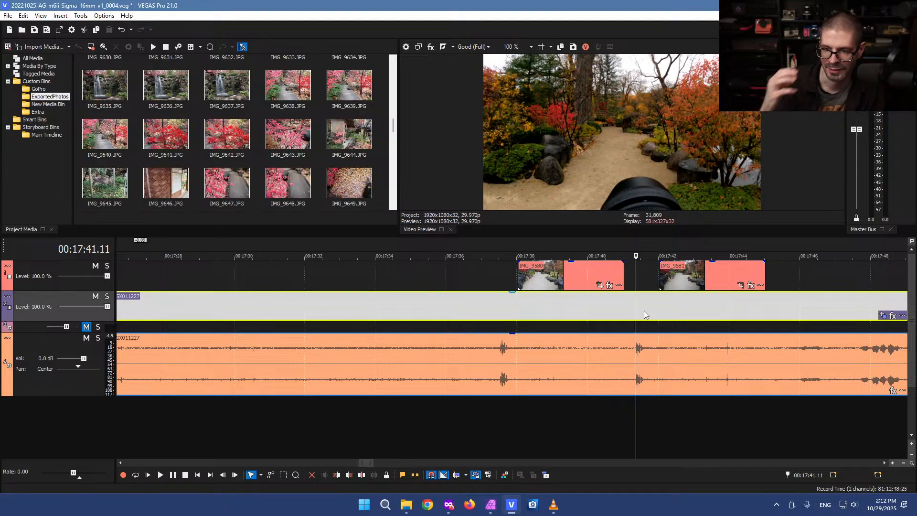
Check GX011227's shutter sounds around 00:18:39 against the starts of IMG_9582 and IMG_9583
scroll(645, 313, down, 3)
scroll(652, 321, down, 6)
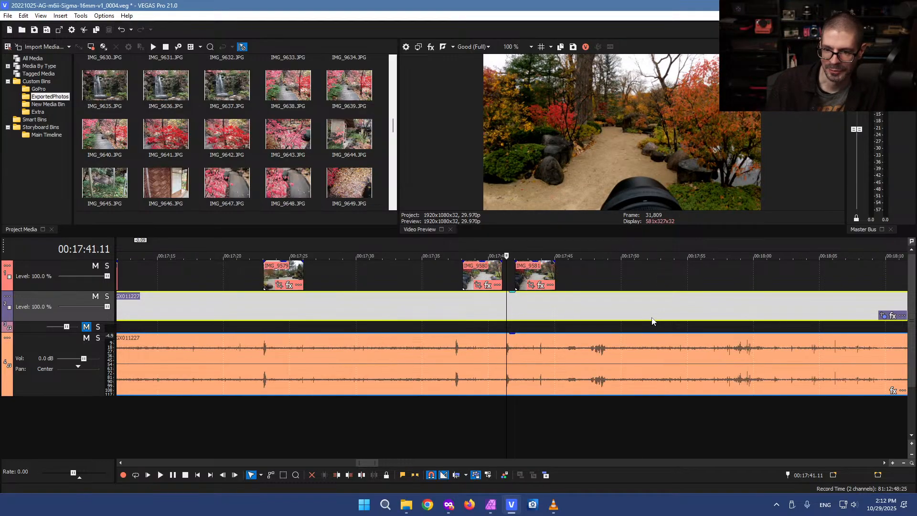
click(705, 299)
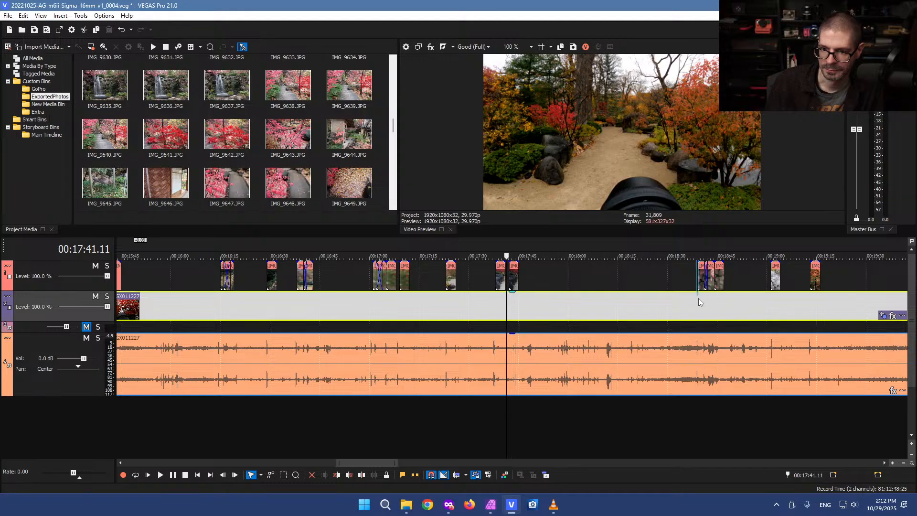
scroll(704, 305, up, 9)
click(502, 311)
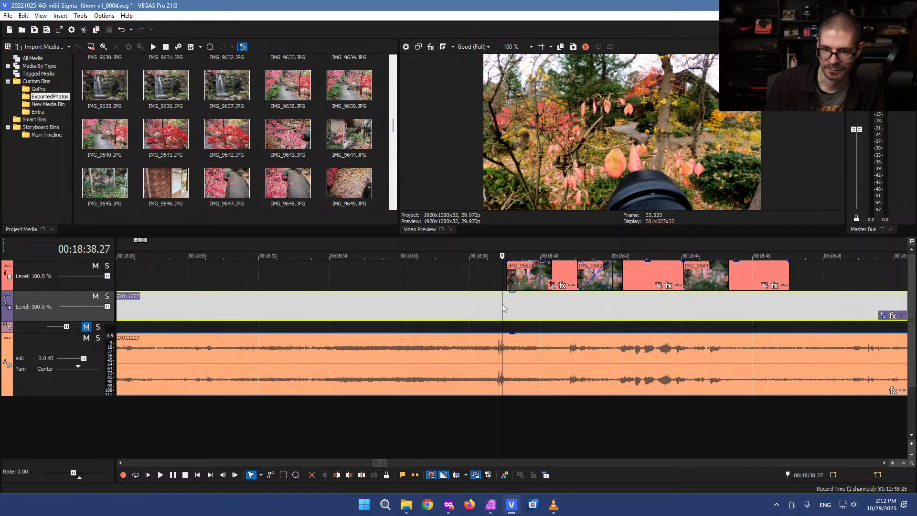
click(573, 309)
scroll(572, 308, down, 5)
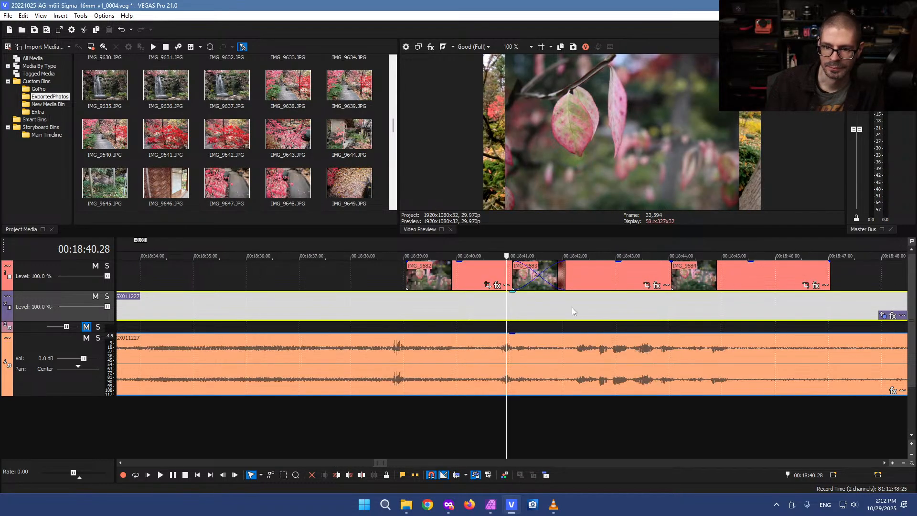
Check GX011227's alignment from IMG_9584 to the photo near 00:19:14, and save the project
click(561, 279)
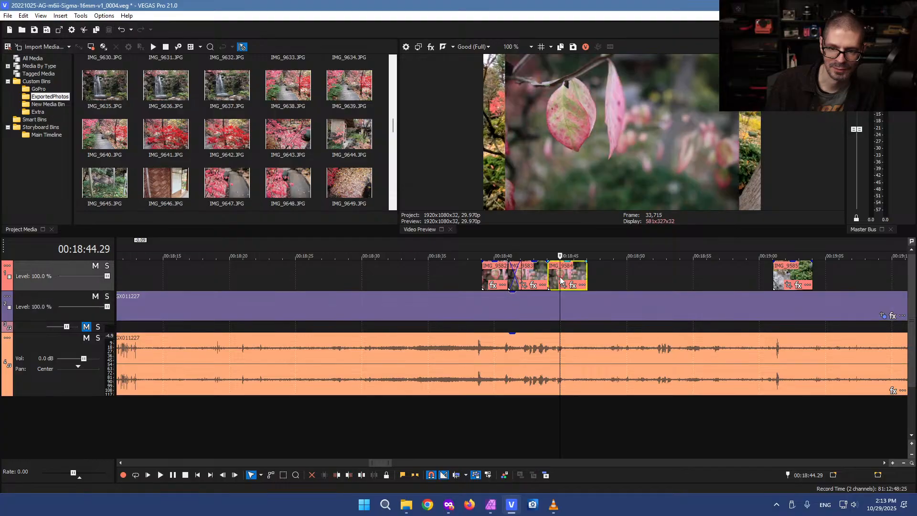
scroll(656, 298, down, 3)
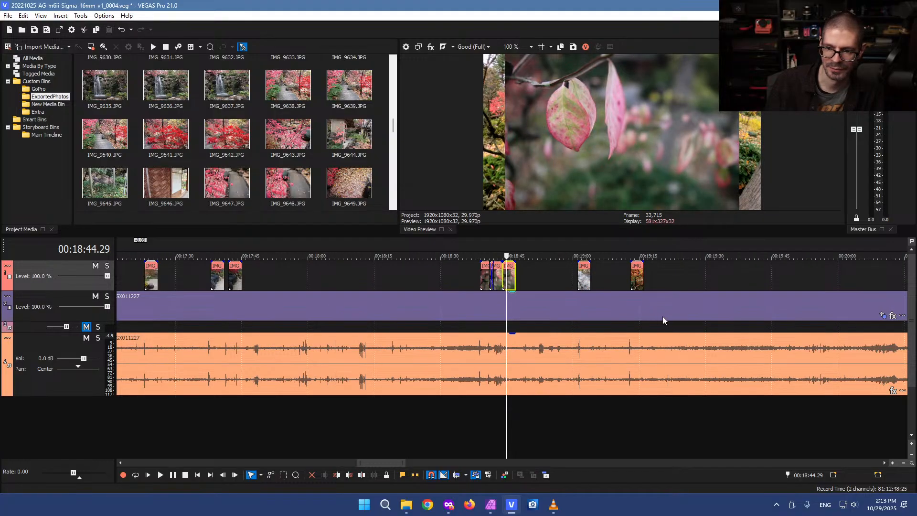
scroll(621, 318, down, 3)
click(605, 308)
scroll(605, 306, up, 7)
scroll(604, 305, down, 7)
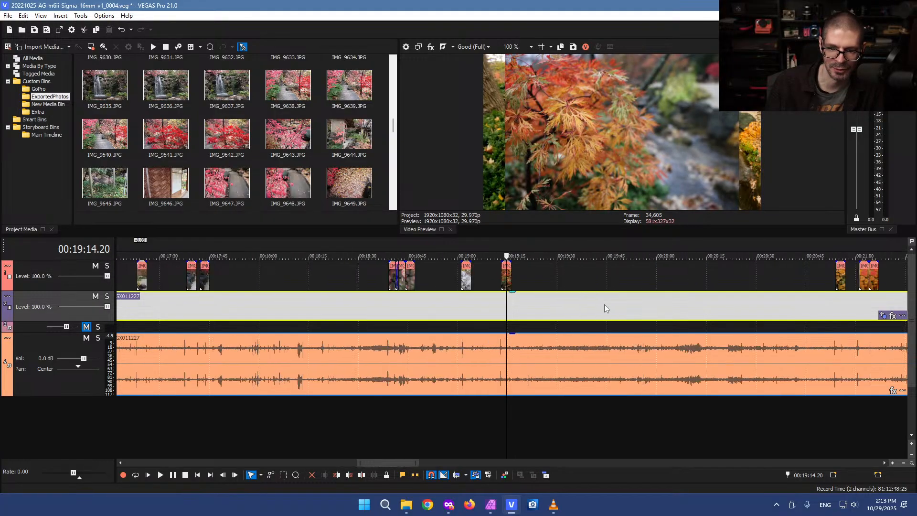
key(ctrl+s)
Inspect the beginning of GX021227 and compare its shutter sounds with the positions of IMG_9611 and IMG_9612
scroll(607, 306, down, 8)
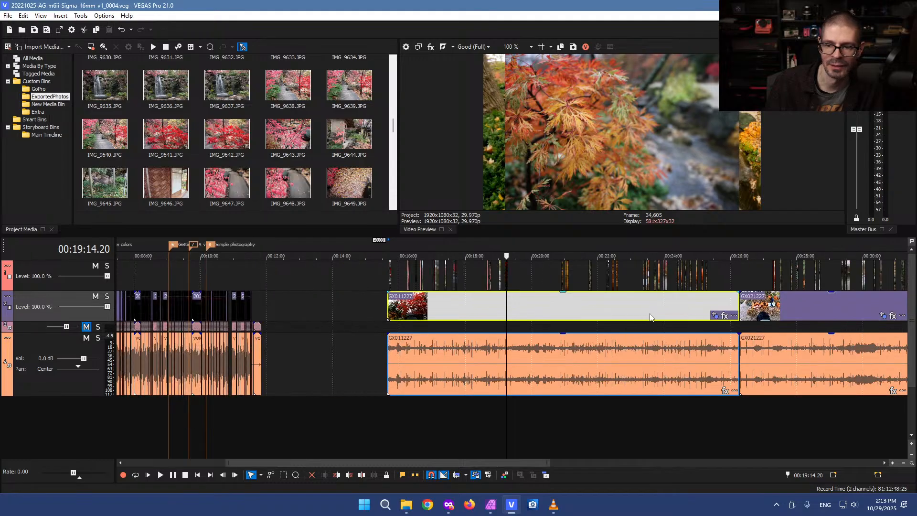
click(687, 271)
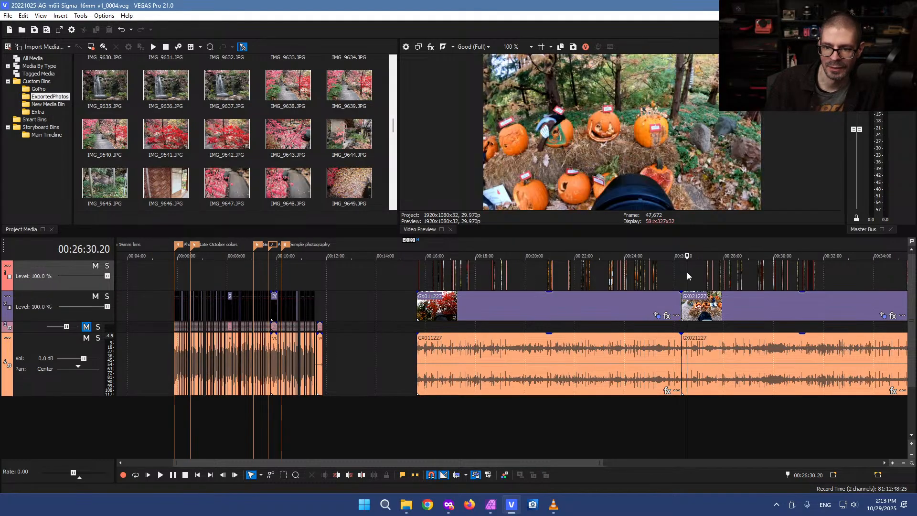
scroll(601, 284, up, 6)
click(586, 308)
scroll(600, 307, up, 6)
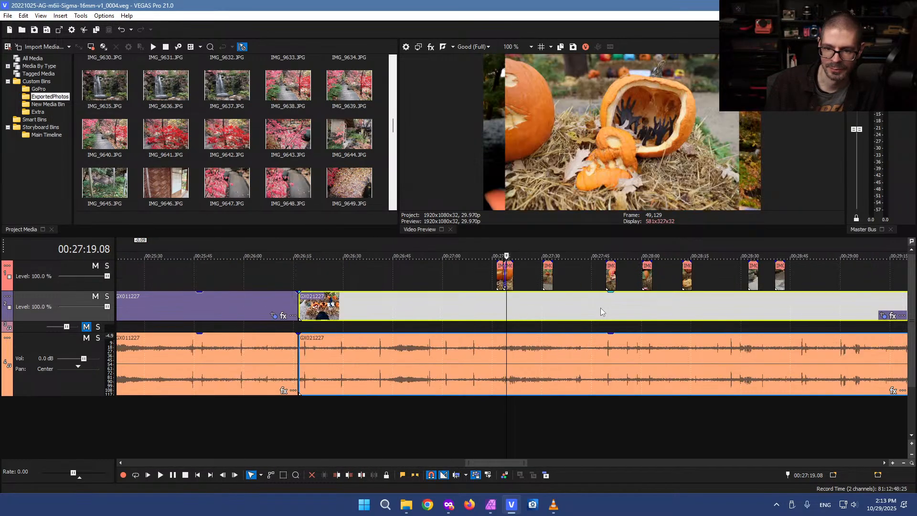
click(479, 273)
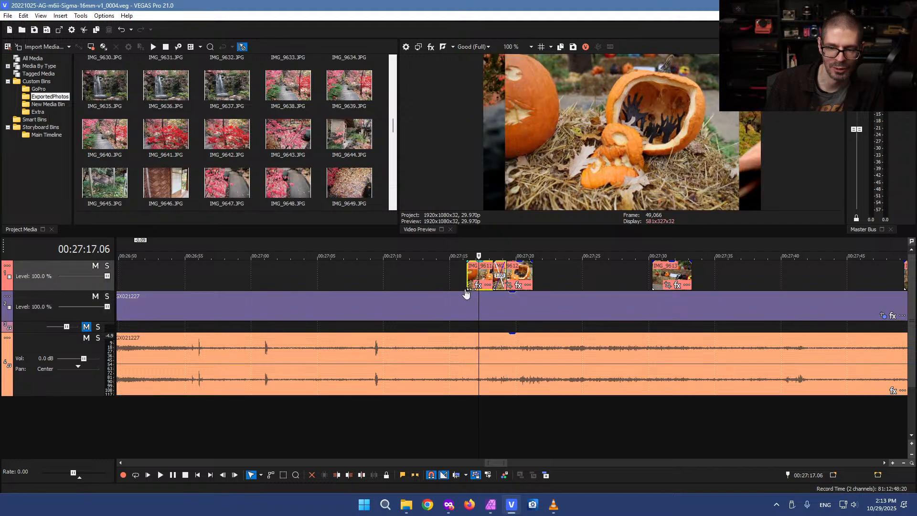
scroll(476, 288, up, 3)
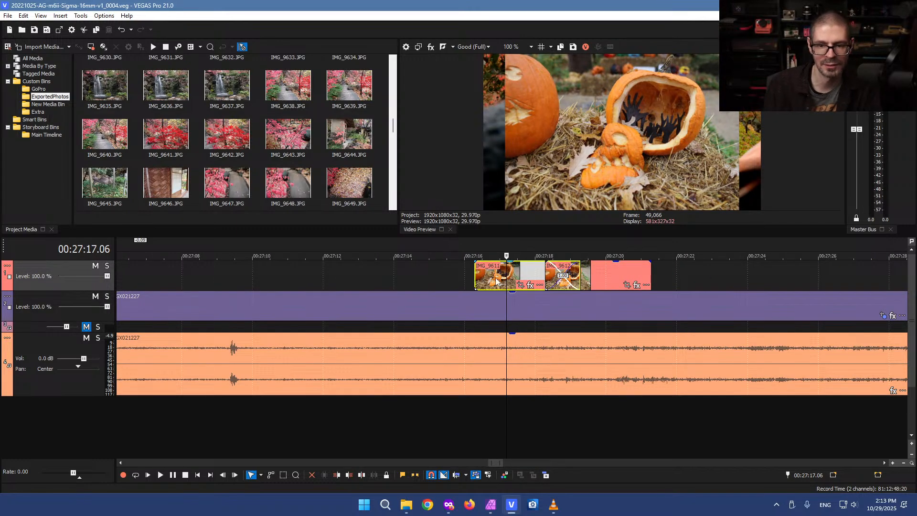
Compare GX011227's shutter sounds with IMG_9608 to IMG_9610 and examine the photo-free stretch around the start of GX021227
scroll(463, 281, down, 8)
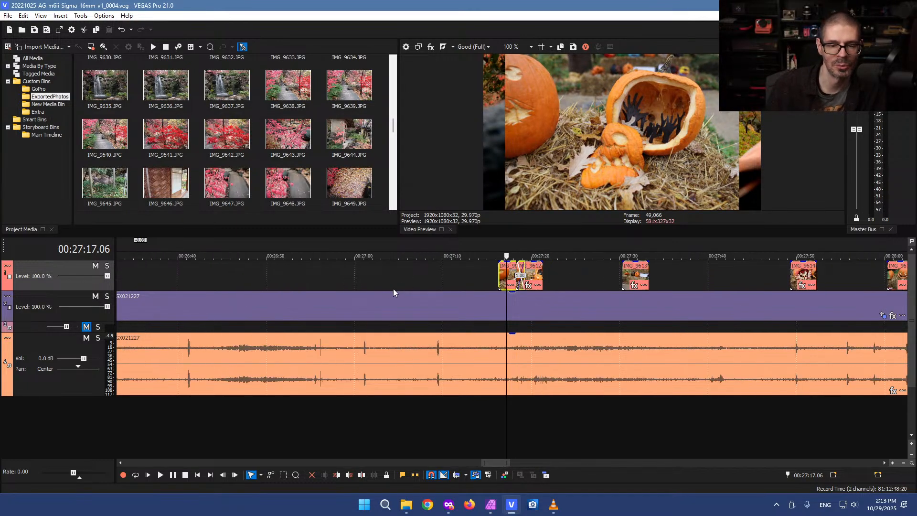
scroll(252, 296, down, 3)
click(240, 271)
scroll(264, 271, up, 8)
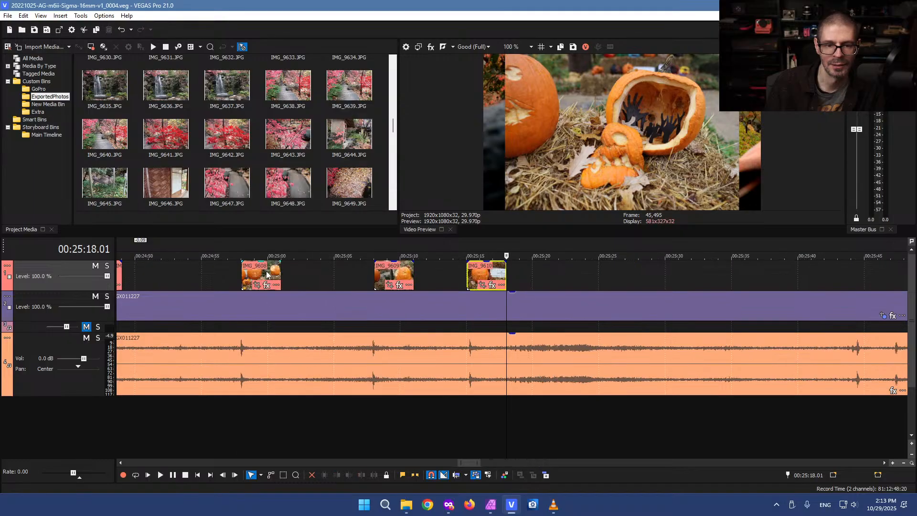
scroll(445, 276, down, 5)
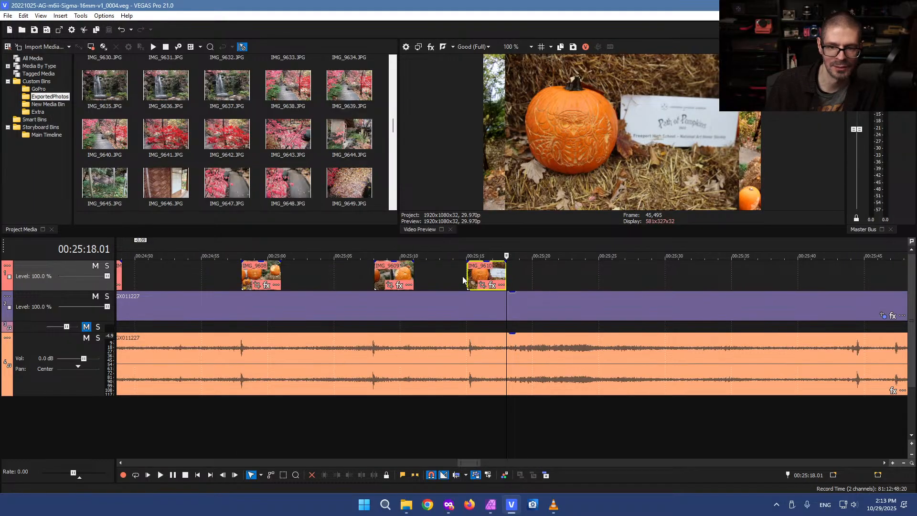
scroll(506, 275, up, 3)
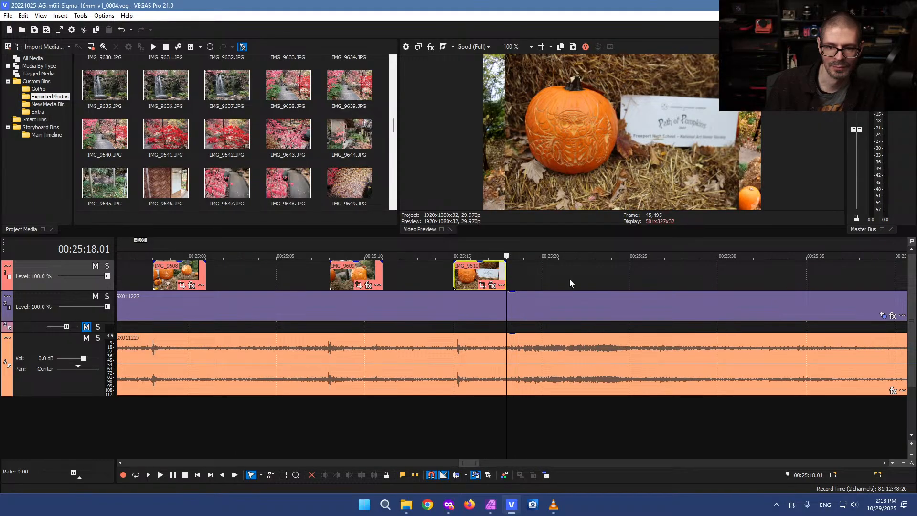
scroll(573, 280, down, 3)
scroll(837, 275, down, 2)
click(758, 276)
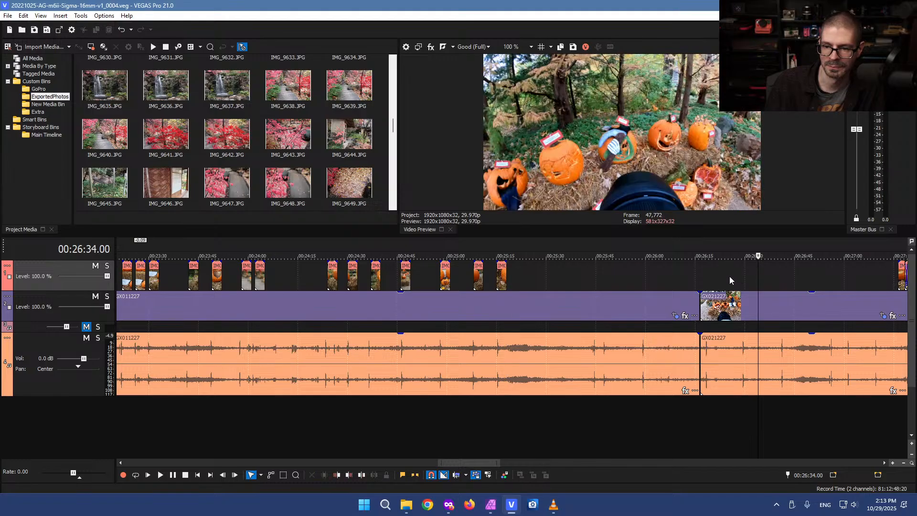
scroll(730, 276, up, 3)
scroll(406, 307, down, 3)
Try GX021227 about 58 seconds later, starting just before IMG_9611, and compare its first shutter sounds with IMG_9611 and IMG_9612
drag(435, 306, 697, 306)
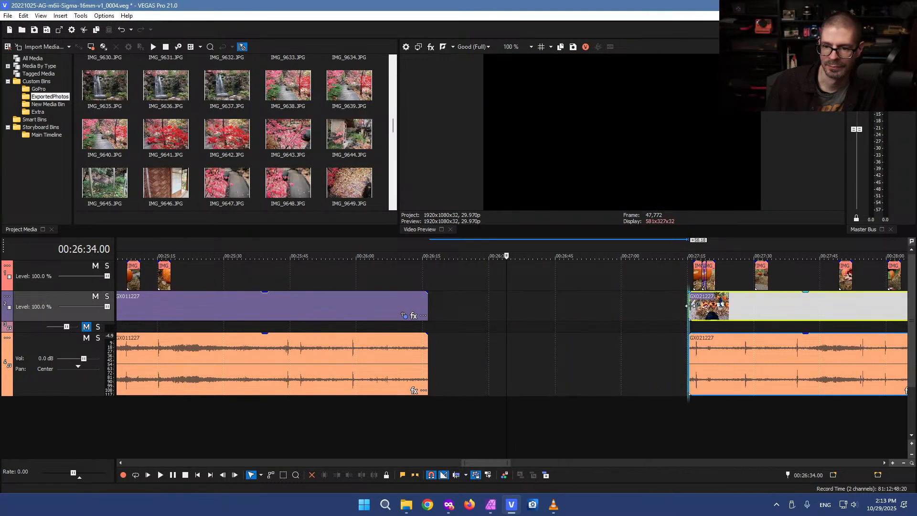
click(688, 307)
scroll(691, 307, up, 3)
scroll(661, 311, up, 3)
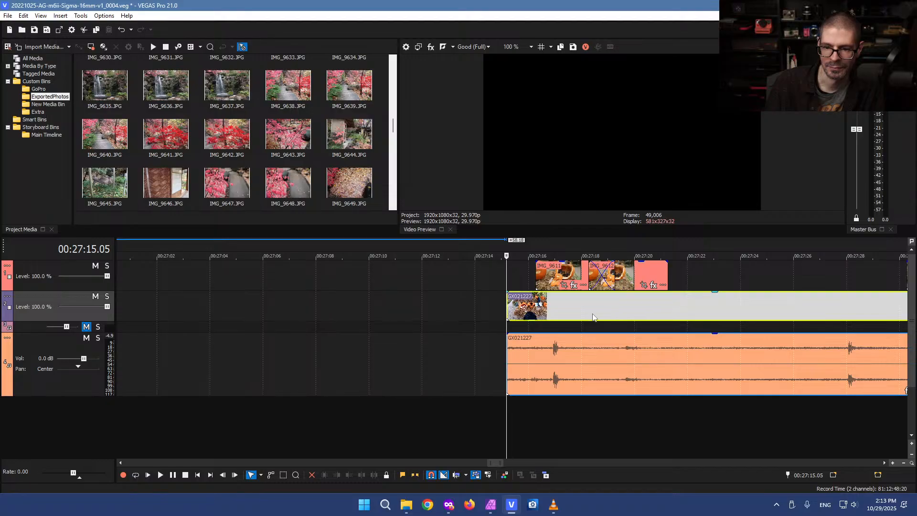
click(847, 352)
click(555, 359)
scroll(664, 360, down, 4)
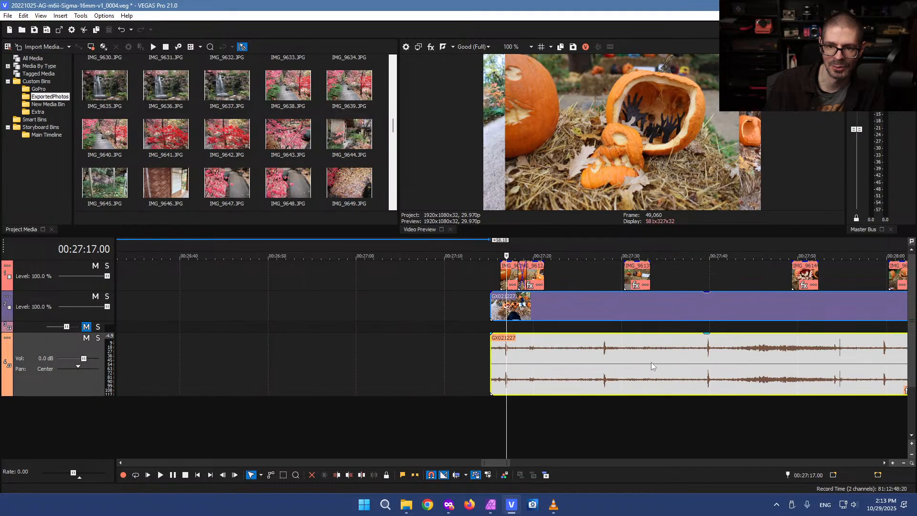
Examine the gap between GX011227 and GX021227 and the photos around both clips
scroll(663, 359, down, 8)
scroll(248, 316, down, 4)
scroll(337, 308, up, 3)
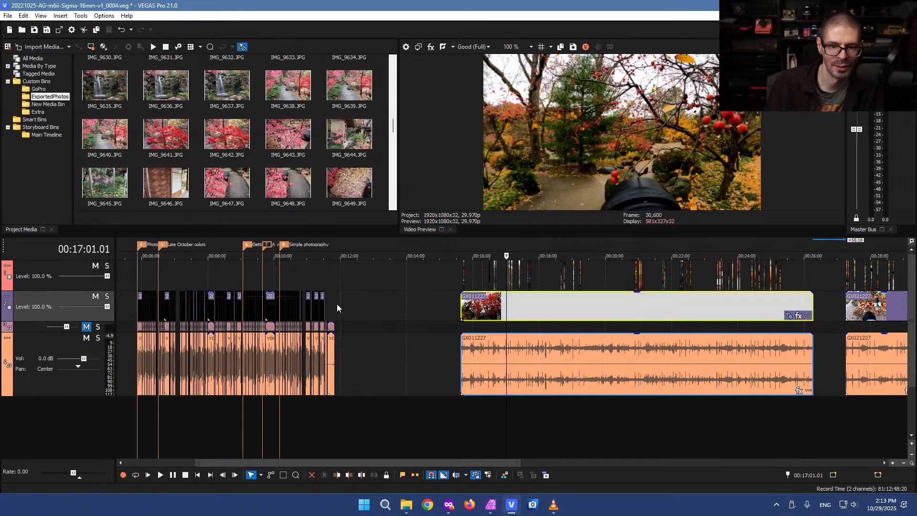
click(855, 305)
scroll(855, 303, up, 4)
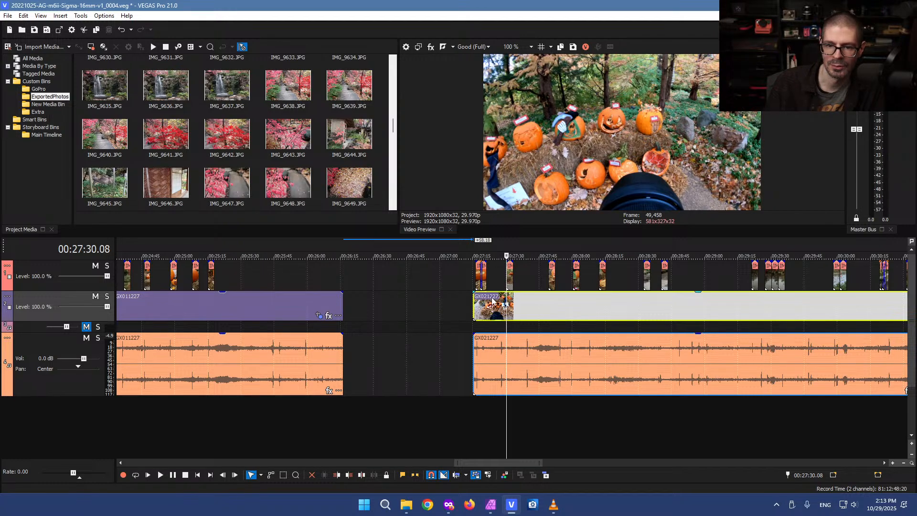
scroll(493, 302, down, 4)
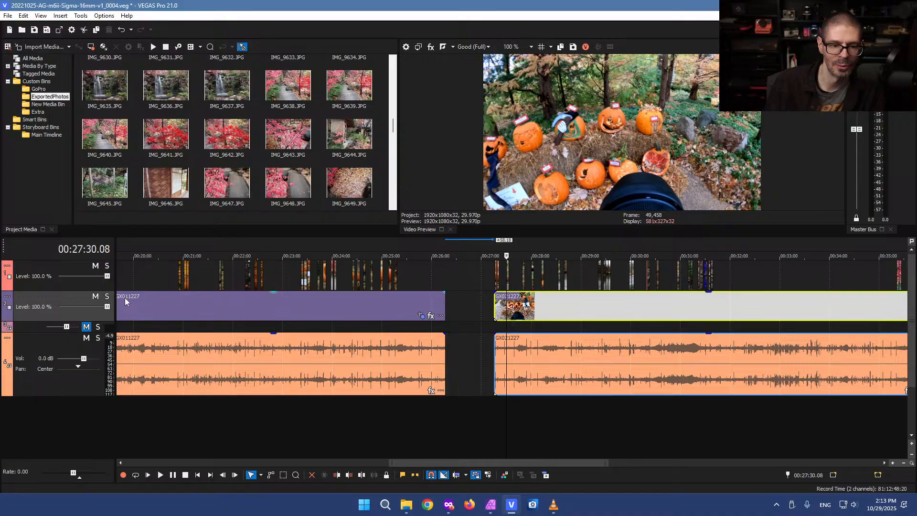
Move GX021227 about 35 seconds earlier and place the playhead at its first shutter sound, near 00:26:41
click(529, 312)
scroll(525, 316, up, 6)
drag(424, 315, 260, 314)
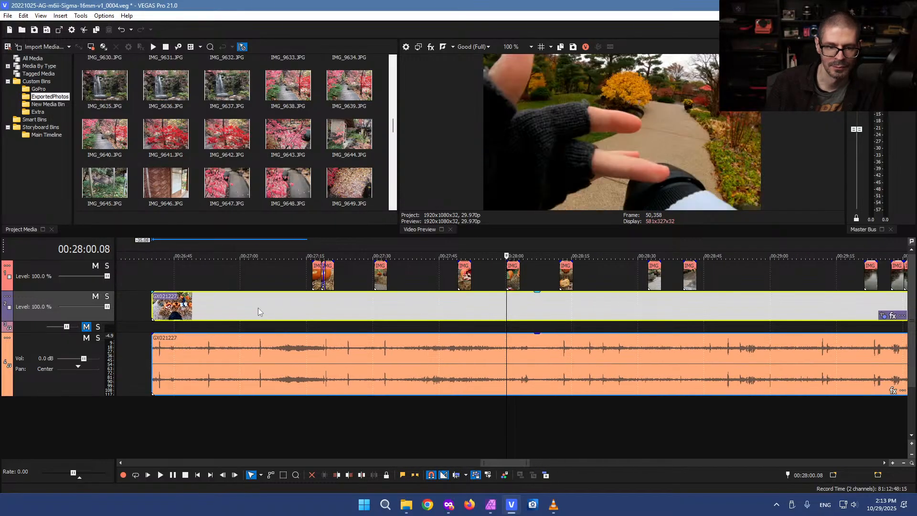
click(160, 285)
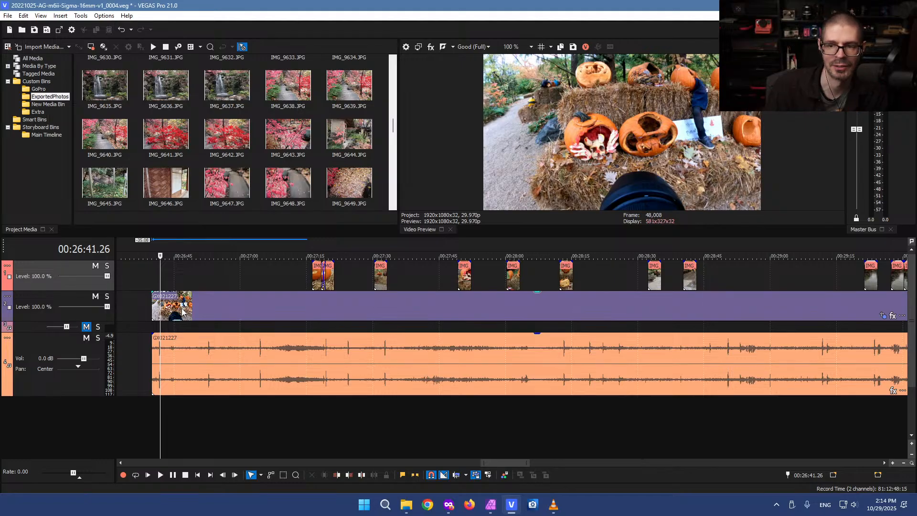
Try GX021227 about eight seconds earlier, starting near 00:26:31
click(271, 278)
scroll(458, 304, up, 2)
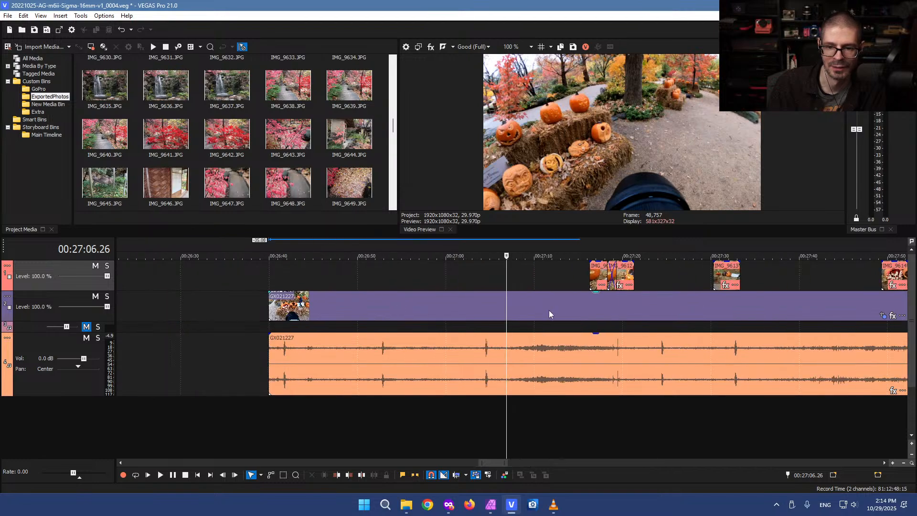
click(651, 309)
scroll(567, 315, up, 2)
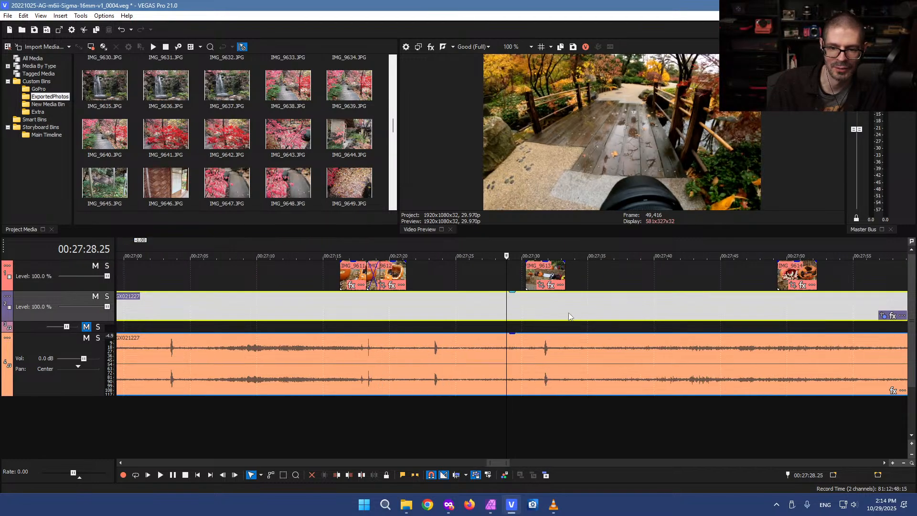
drag(544, 310, 471, 314)
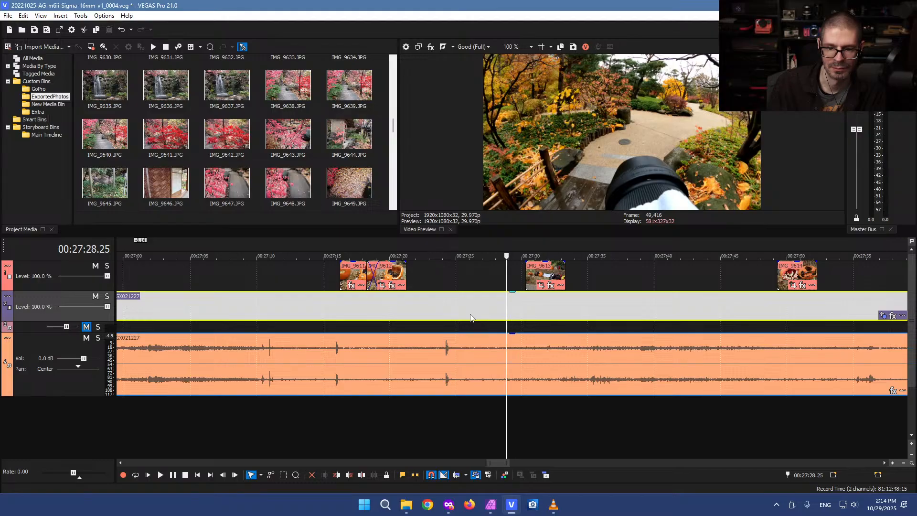
scroll(471, 318, down, 3)
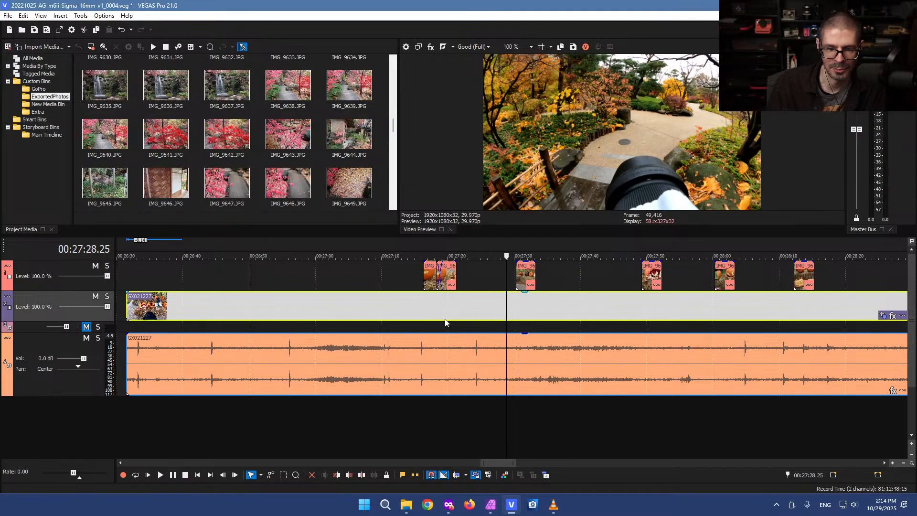
Play GX021227's first two shutter sounds and compare the pumpkin displays in the footage at each one
click(210, 327)
key(space)
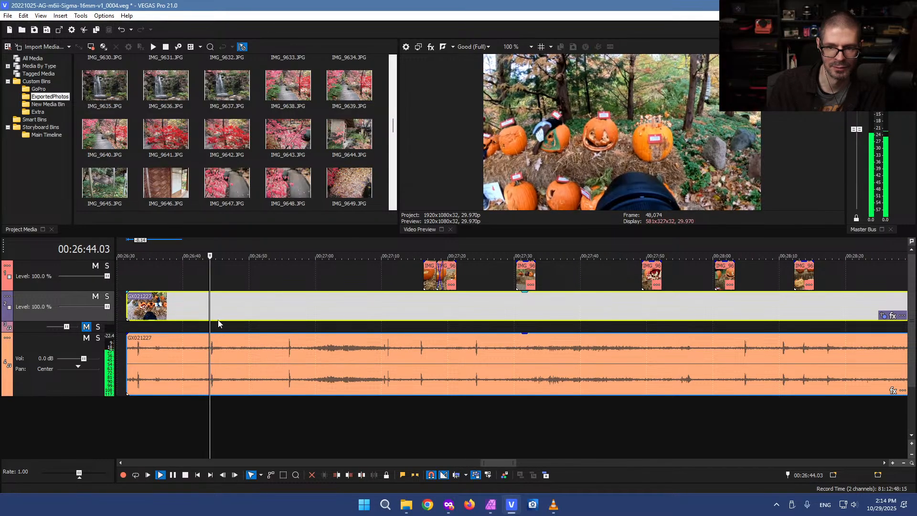
key(Return)
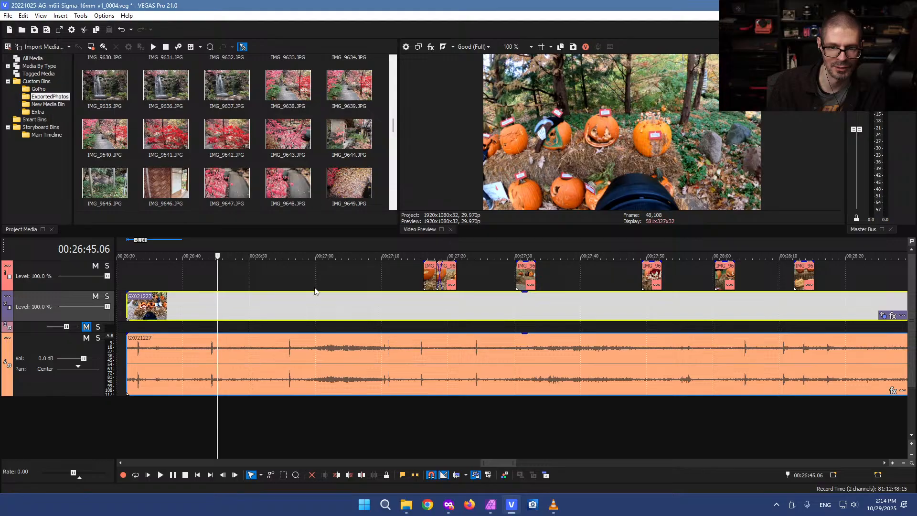
click(133, 285)
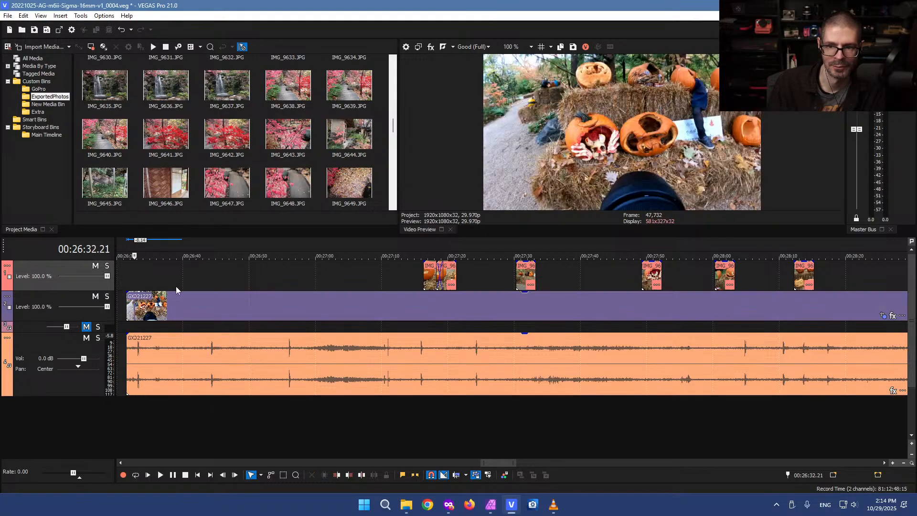
scroll(420, 295, up, 4)
click(517, 316)
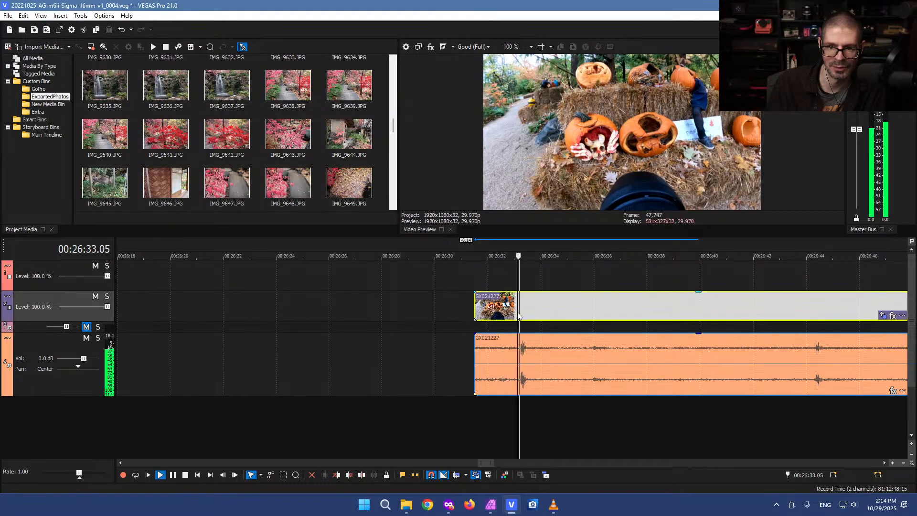
click(530, 305)
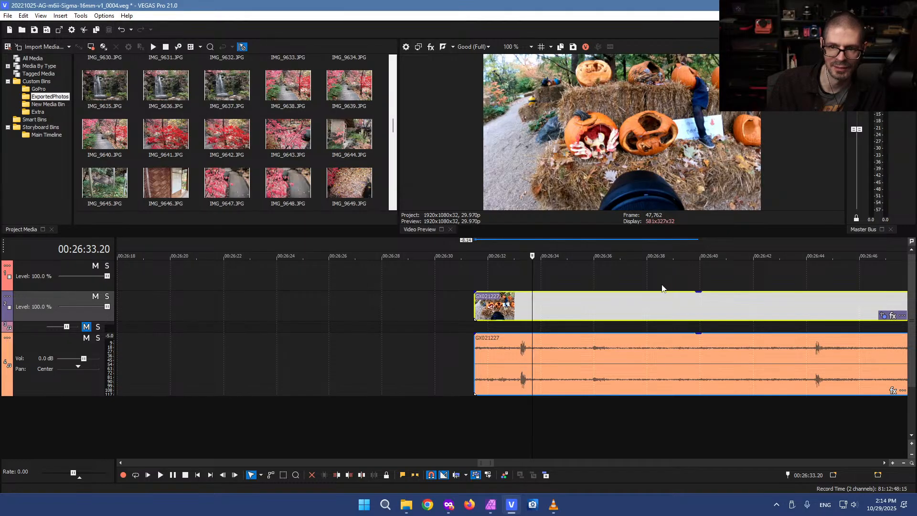
scroll(630, 296, down, 3)
scroll(704, 295, down, 3)
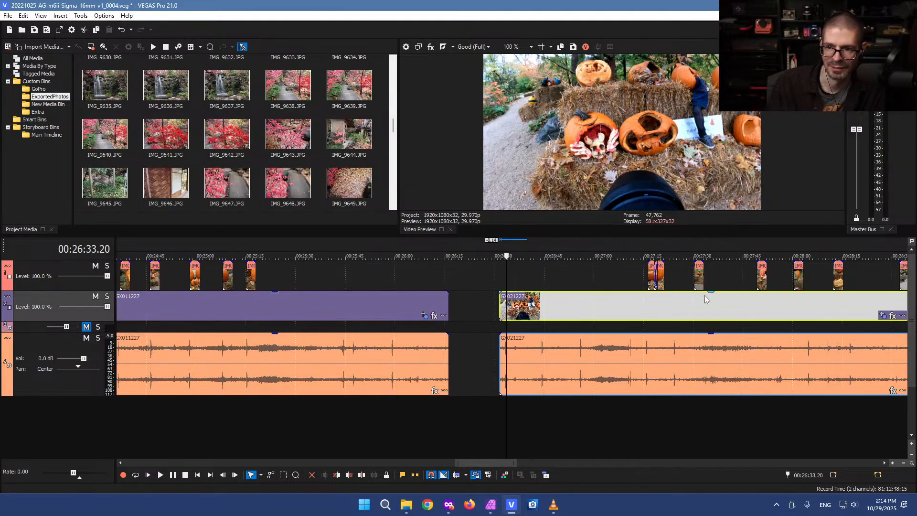
Compare IMG_9611, IMG_9612 and IMG_9613 with the shutter sounds near the start of GX021227
click(666, 279)
scroll(564, 274, up, 5)
click(436, 276)
click(479, 275)
scroll(551, 271, down, 2)
click(615, 274)
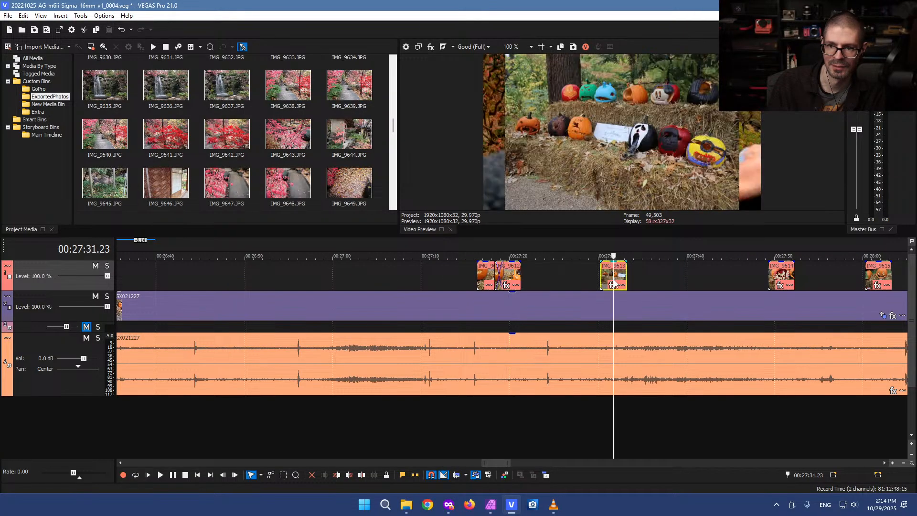
scroll(611, 290, down, 2)
scroll(609, 290, up, 3)
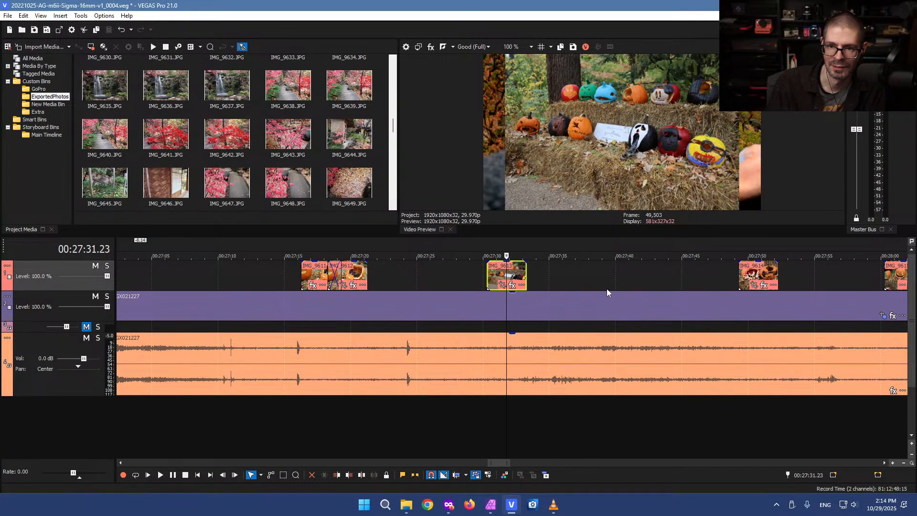
Check IMG_9608, IMG_9609 and IMG_9610 against the shutter sounds of GX011227
scroll(343, 271, down, 7)
click(352, 272)
scroll(351, 272, up, 6)
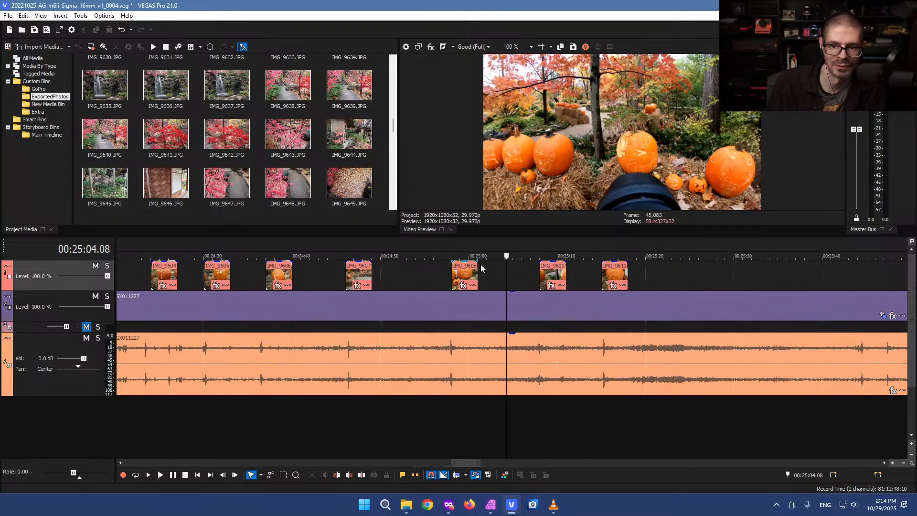
click(546, 273)
click(618, 274)
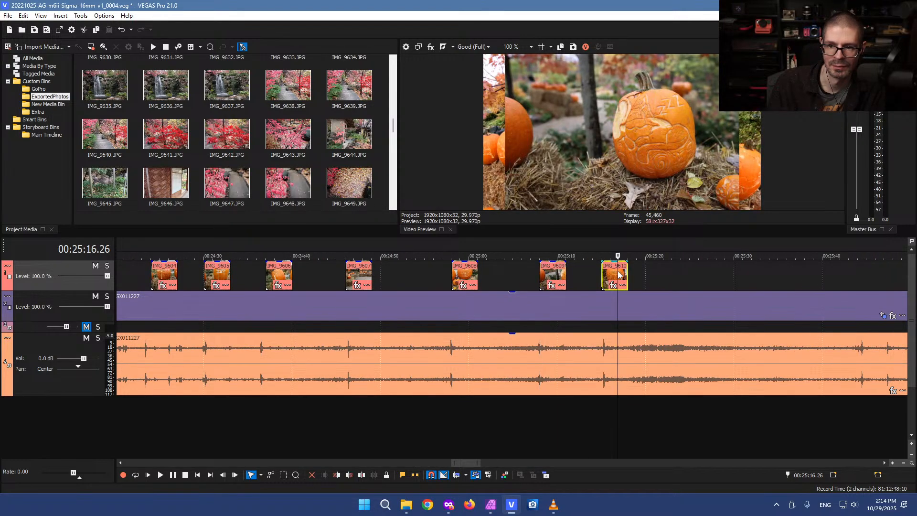
click(459, 275)
Examine earlier photos over GX011227, including IMG_9604 and those near 00:23:23 and 00:21:04, to verify that clip's sync
scroll(459, 274, down, 4)
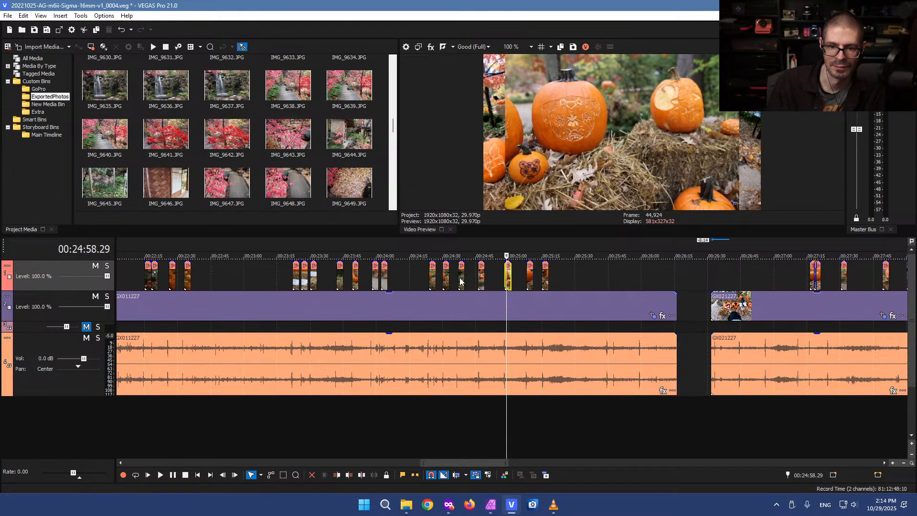
click(433, 274)
scroll(445, 288, up, 4)
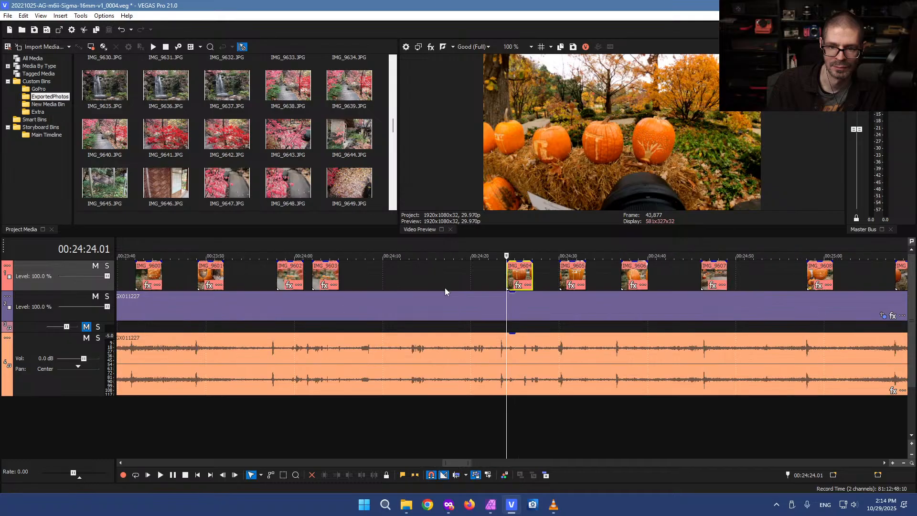
click(239, 281)
scroll(238, 280, up, 3)
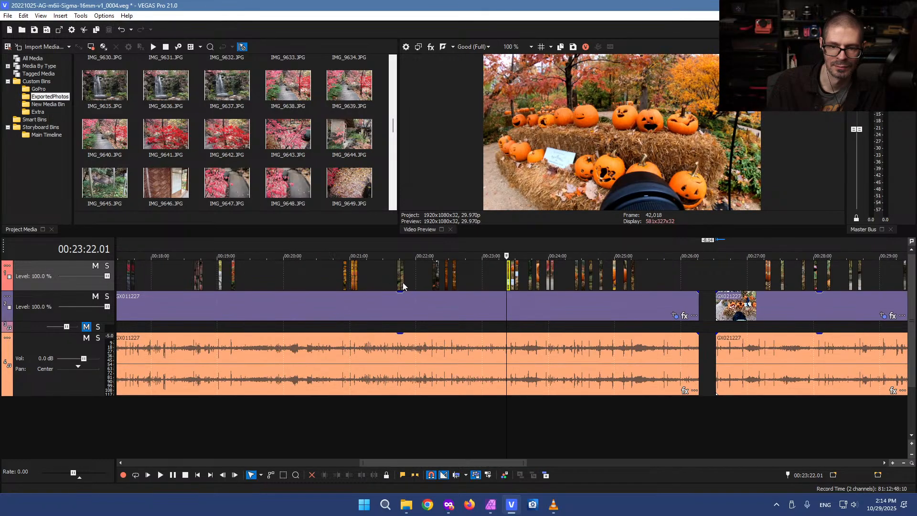
click(526, 272)
scroll(485, 308, down, 4)
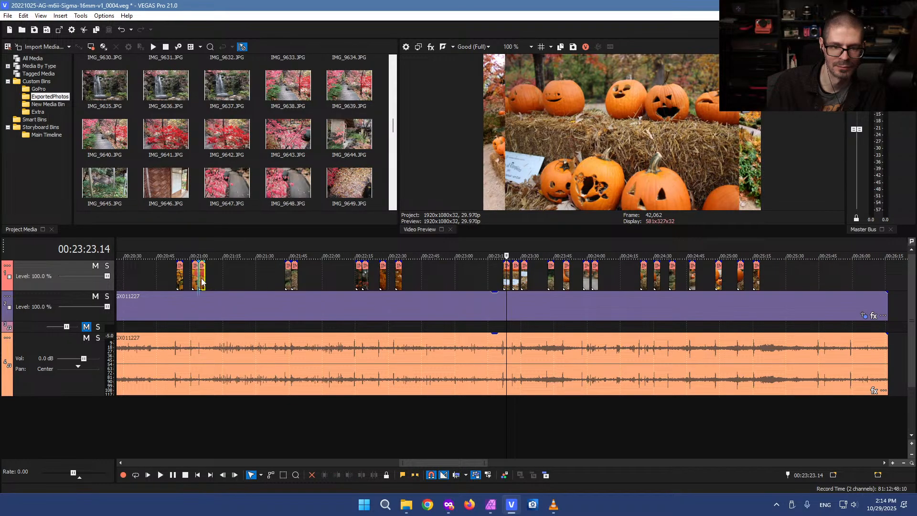
click(200, 278)
scroll(228, 286, up, 3)
scroll(676, 274, down, 3)
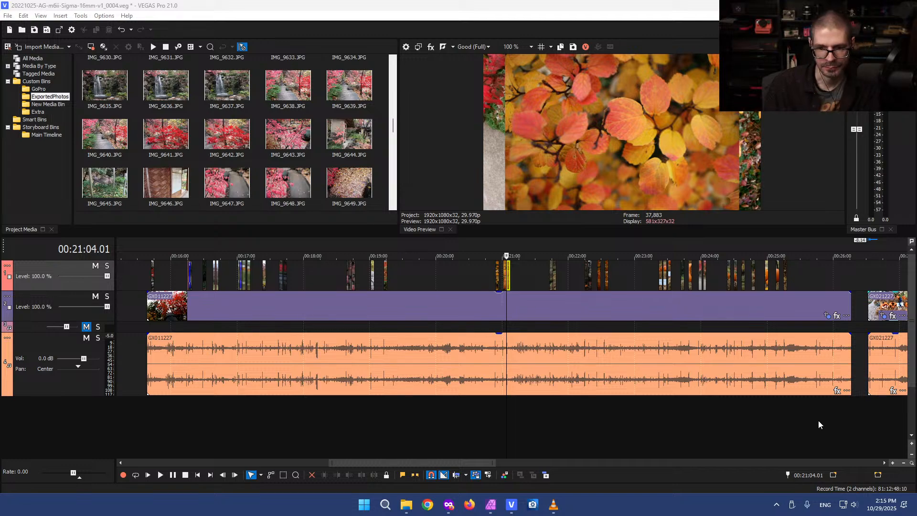
Examine the GX021227 footage before and around IMG_9611 and IMG_9612
scroll(703, 354, down, 4)
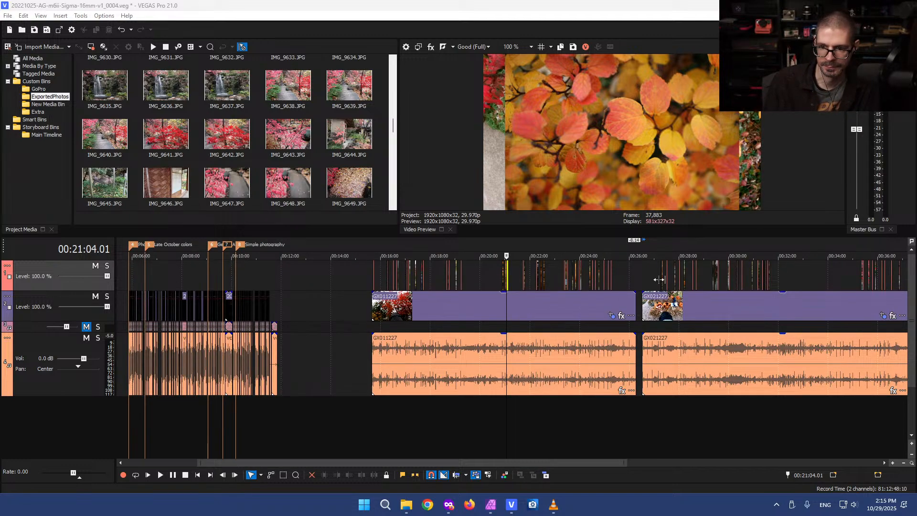
click(660, 279)
scroll(661, 284, up, 8)
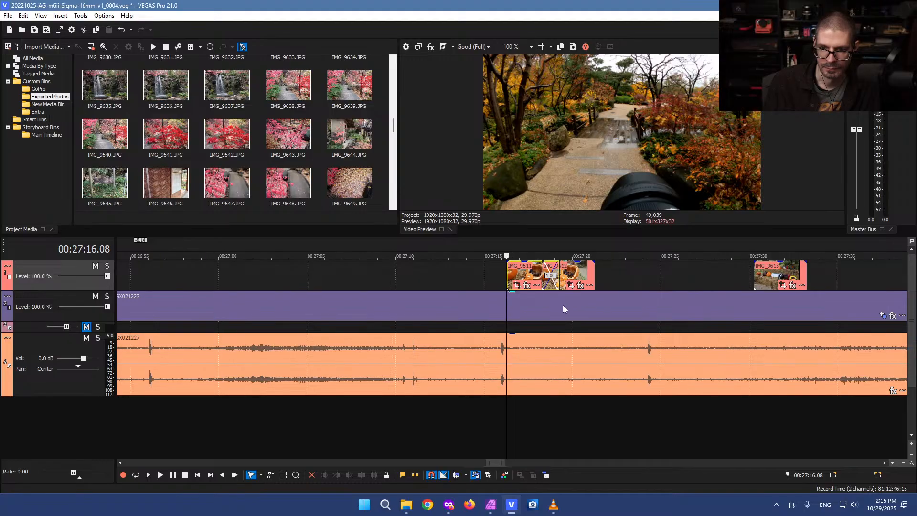
click(477, 261)
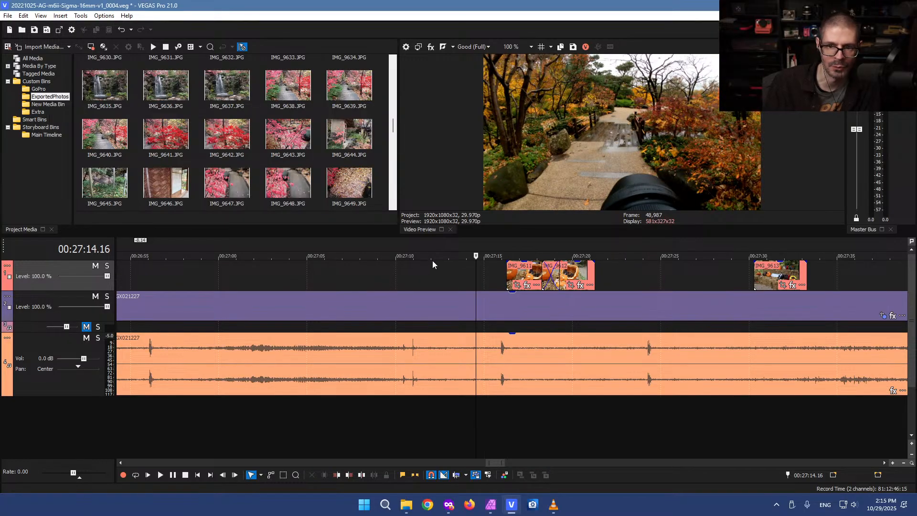
click(205, 274)
scroll(331, 285, down, 2)
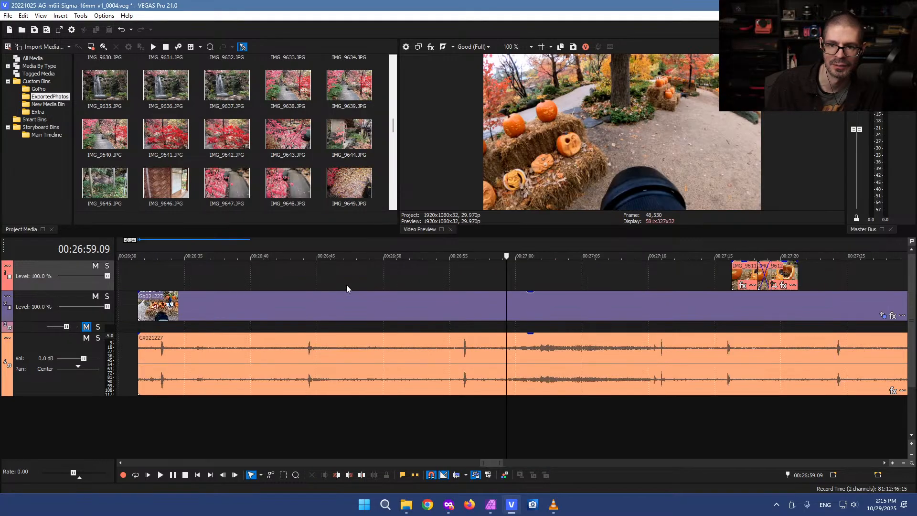
Try GX021227 about 43 seconds later, starting just before IMG_9611, and play it over IMG_9611 and IMG_9612
drag(402, 312, 737, 320)
click(663, 307)
scroll(667, 308, up, 2)
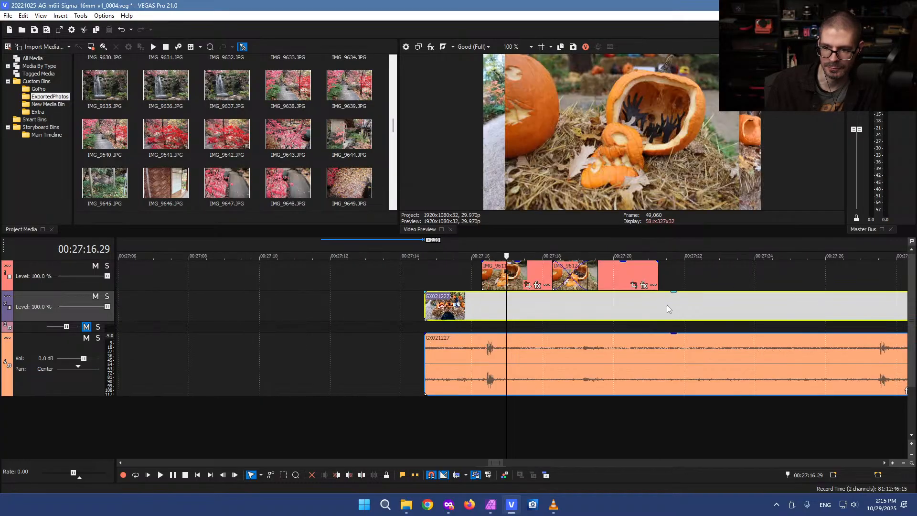
click(575, 318)
key(space)
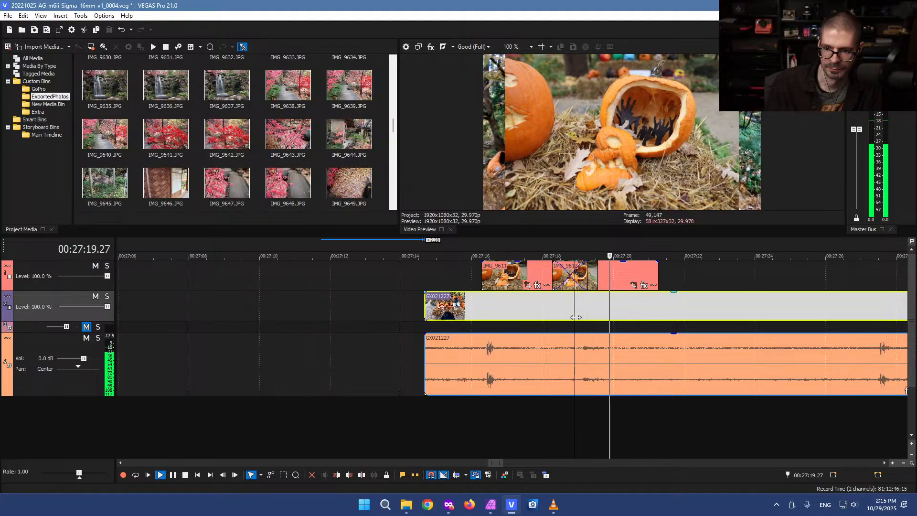
key(Return)
Shift GX021227 slightly earlier so its first shutter sound meets IMG_9611, and play the match
drag(482, 319, 471, 317)
click(468, 266)
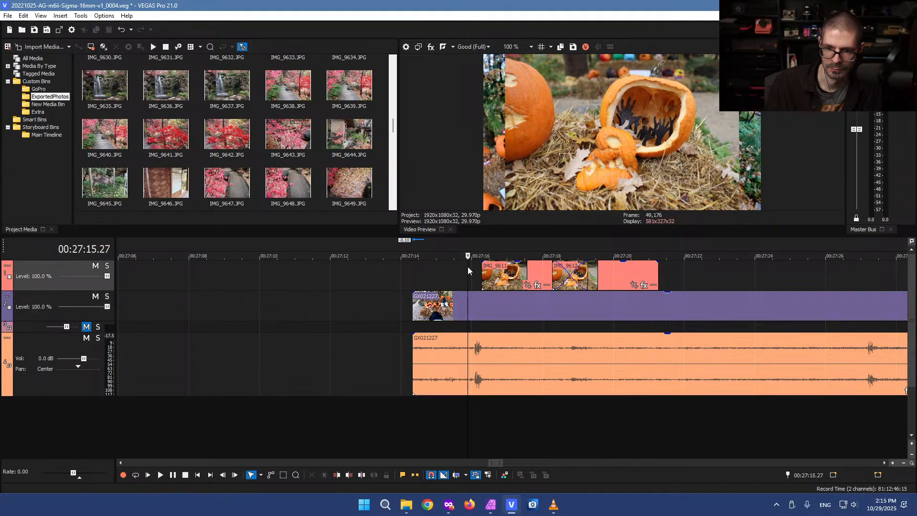
key(space)
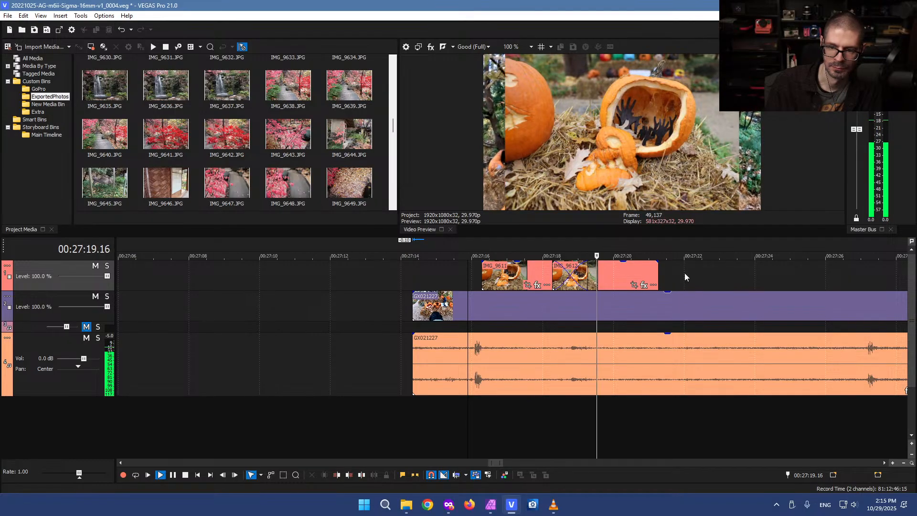
scroll(726, 291, down, 3)
scroll(669, 295, down, 2)
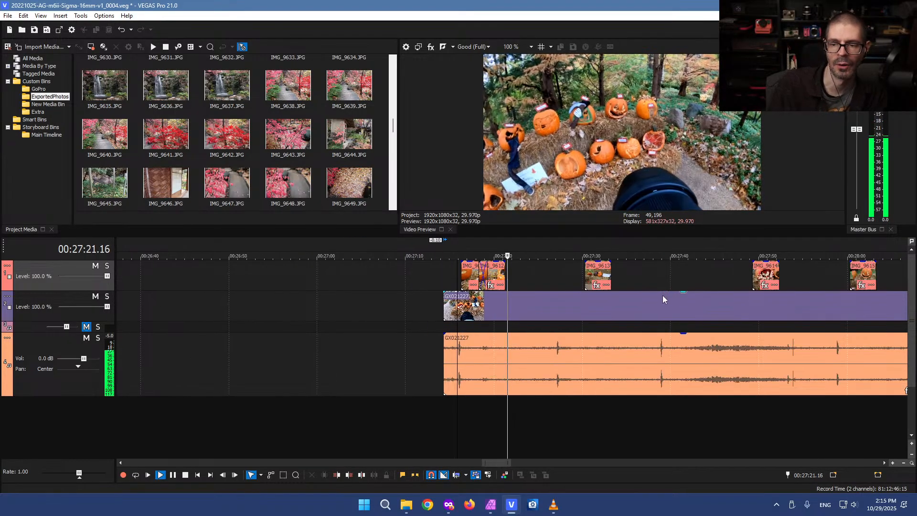
Compare IMG_9613 with the opening footage of GX021227
click(592, 282)
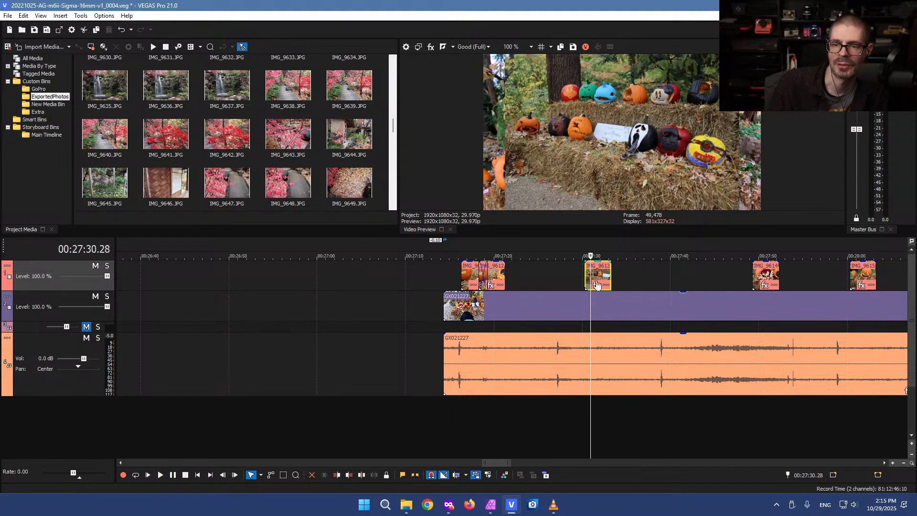
scroll(595, 288, down, 4)
scroll(414, 296, up, 4)
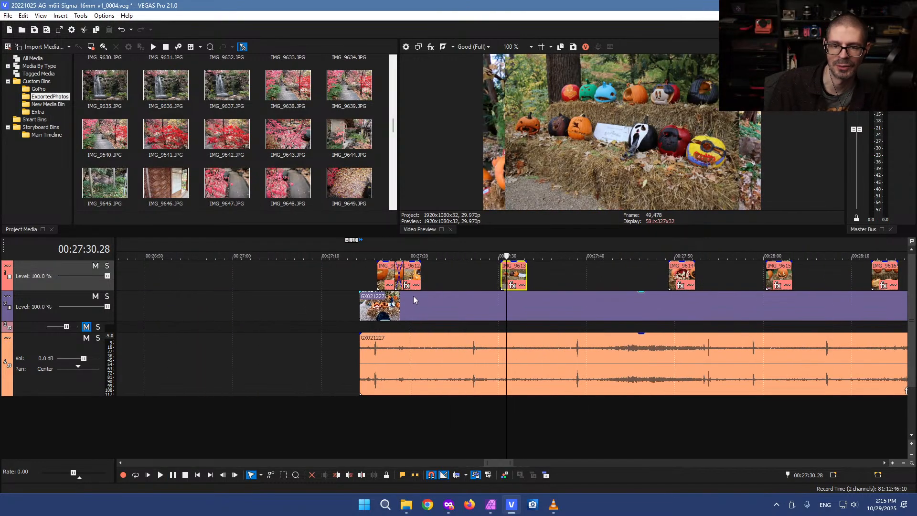
click(366, 282)
scroll(422, 293, down, 2)
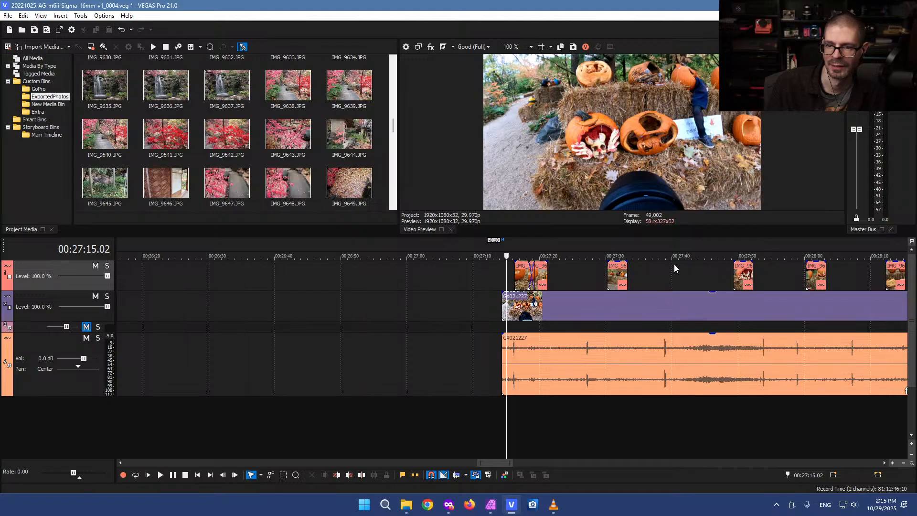
Move GX021227 to start near 00:27:47, lining up its first shutter sound with IMG_9614
click(744, 277)
drag(531, 306, 758, 304)
click(755, 303)
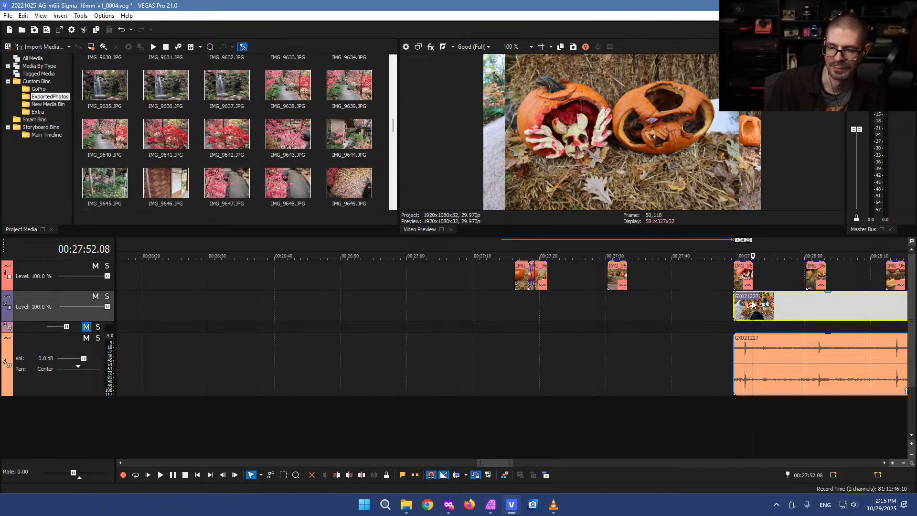
scroll(755, 304, up, 4)
drag(469, 309, 404, 304)
scroll(414, 319, down, 6)
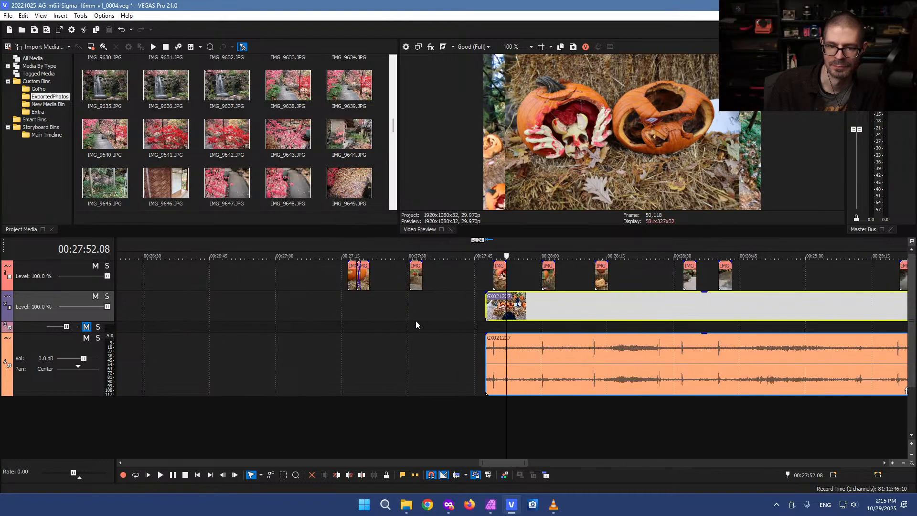
Move IMG_9613 directly after IMG_9612 and shift IMG_9611 1 second earlier so it ends where IMG_9612 begins
click(412, 270)
scroll(411, 268, up, 6)
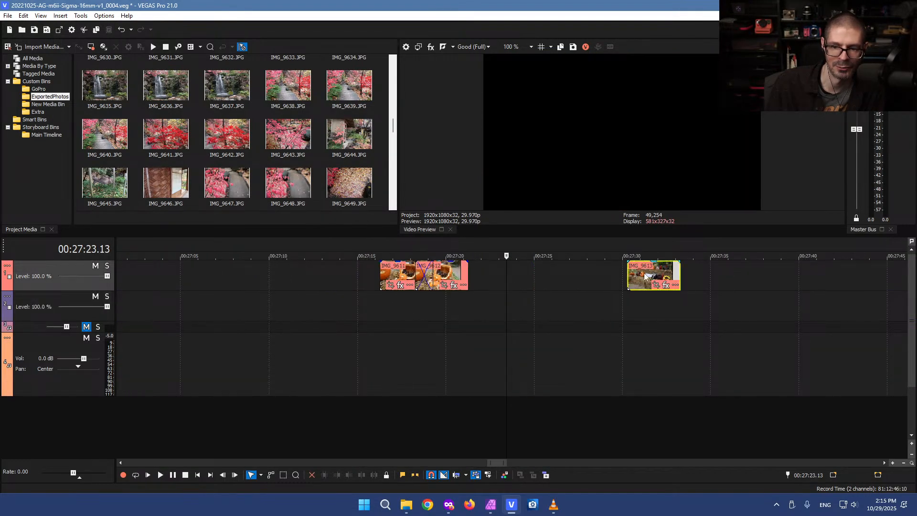
drag(646, 277, 488, 279)
click(386, 277)
drag(393, 278, 377, 278)
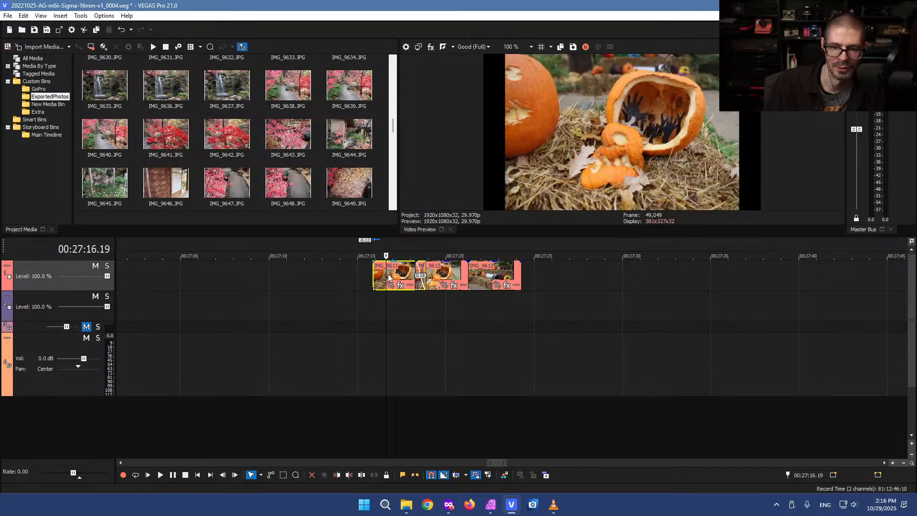
click(498, 273)
Select IMG_9611, IMG_9612 and IMG_9613 together and move them about 53 seconds earlier, to just after the end of GX011227
scroll(499, 274, down, 5)
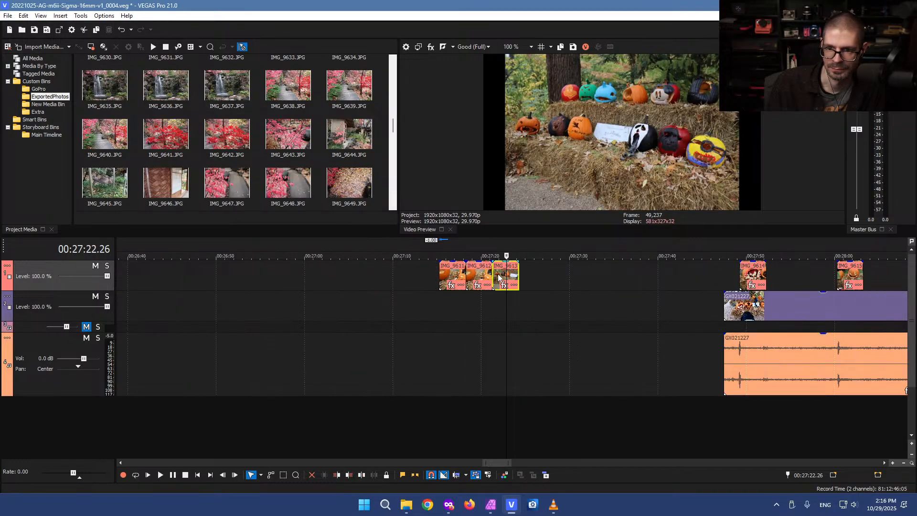
scroll(531, 276, down, 1)
key(d)
key(d)
drag(539, 275, 311, 276)
click(385, 277)
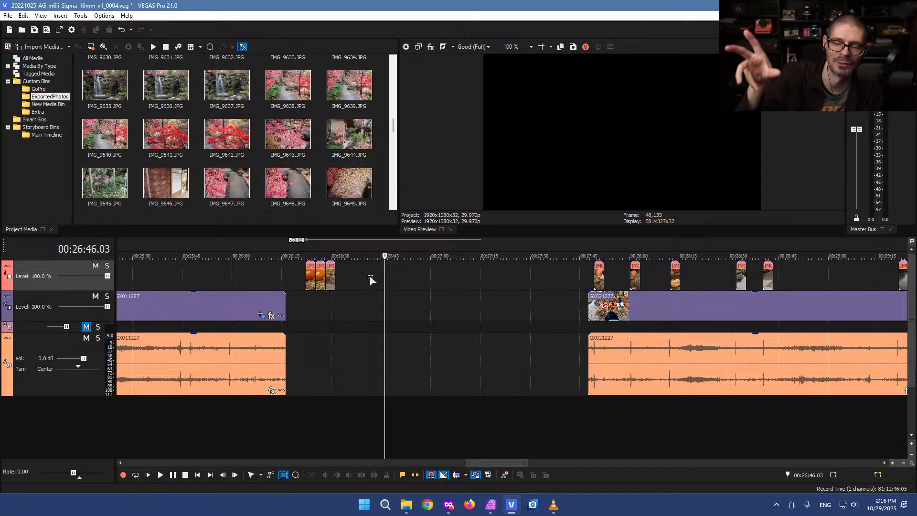
click(350, 281)
scroll(379, 297, up, 5)
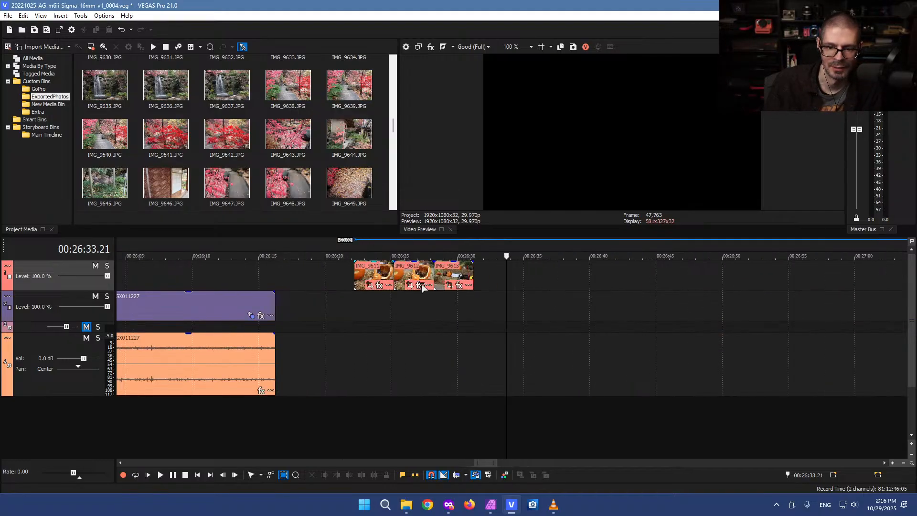
click(371, 273)
click(520, 272)
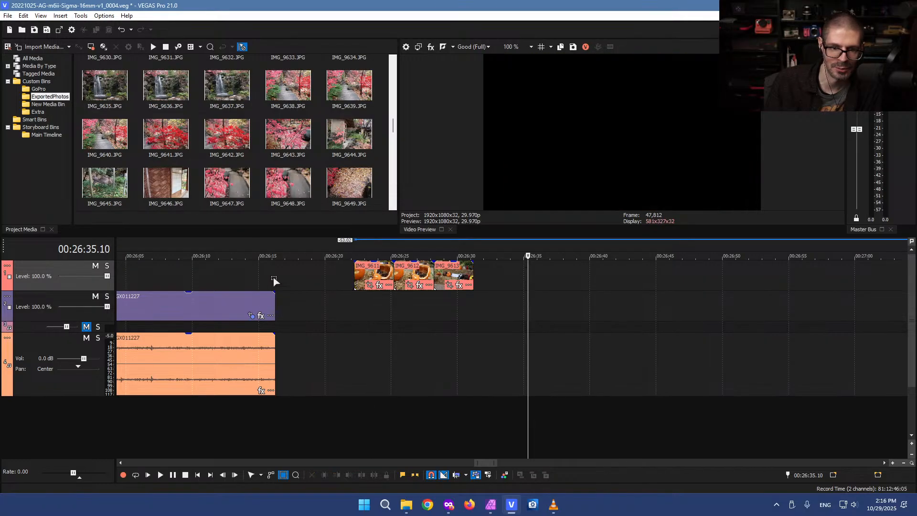
Ripple-move GX021227 and everything after it earlier, so the clip starts near 00:26:31 and IMG_9614 follows IMG_9613
click(280, 284)
scroll(765, 273, down, 5)
scroll(741, 284, down, 2)
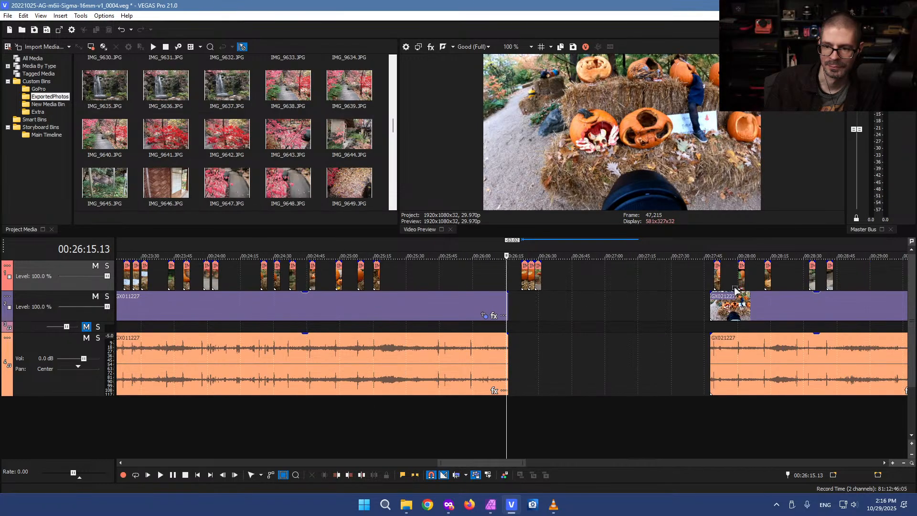
click(729, 283)
click(616, 294)
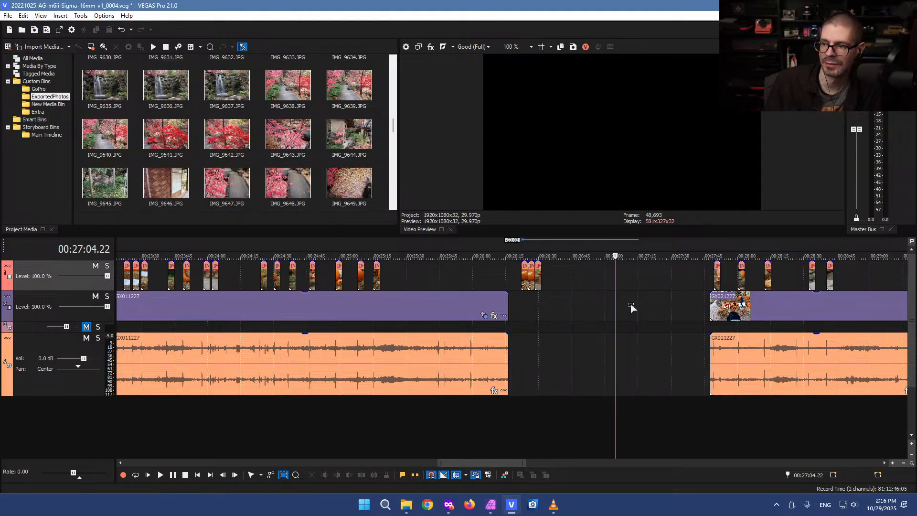
scroll(631, 305, up, 3)
click(806, 311)
drag(806, 311, 335, 315)
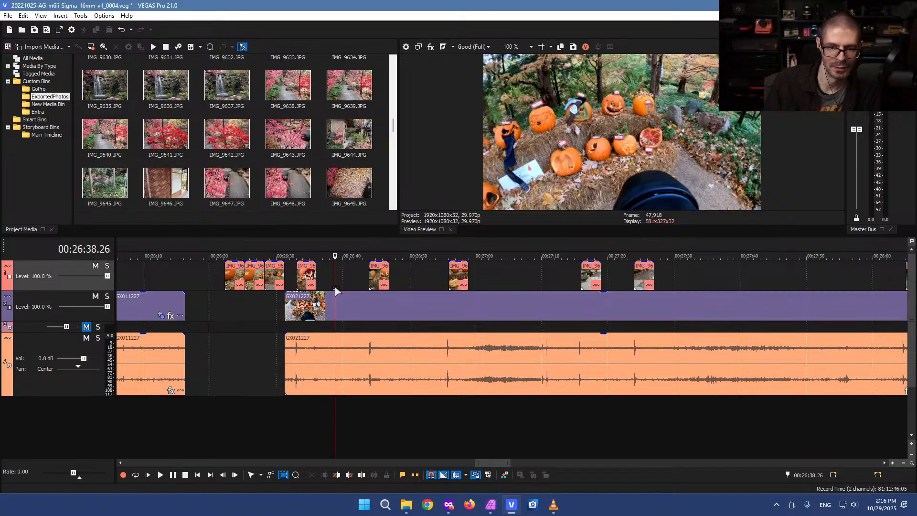
scroll(339, 295, down, 2)
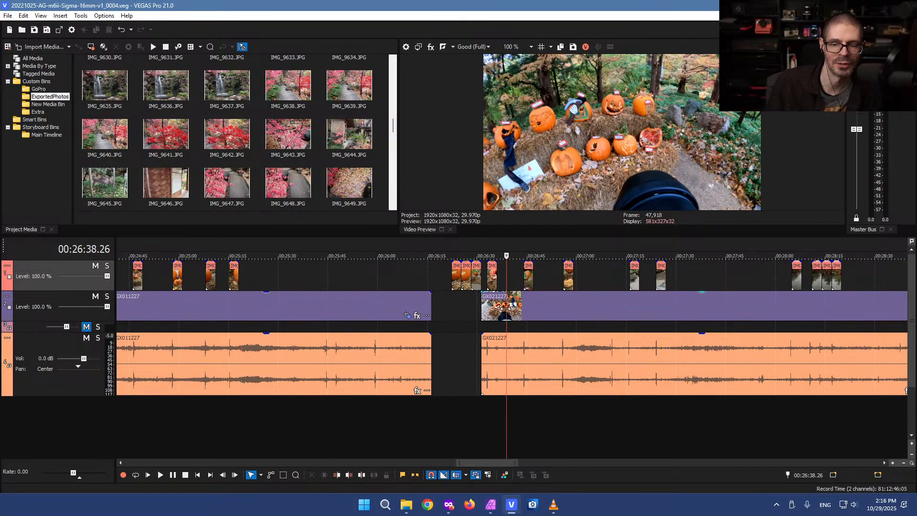
Try shifting the crop of GX021227 upward to a Y Center of 887.2
scroll(583, 312, down, 6)
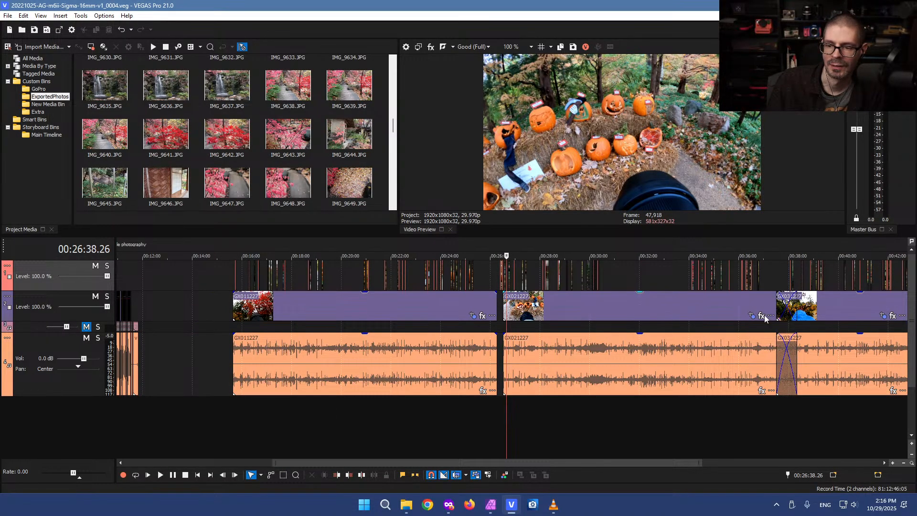
click(750, 315)
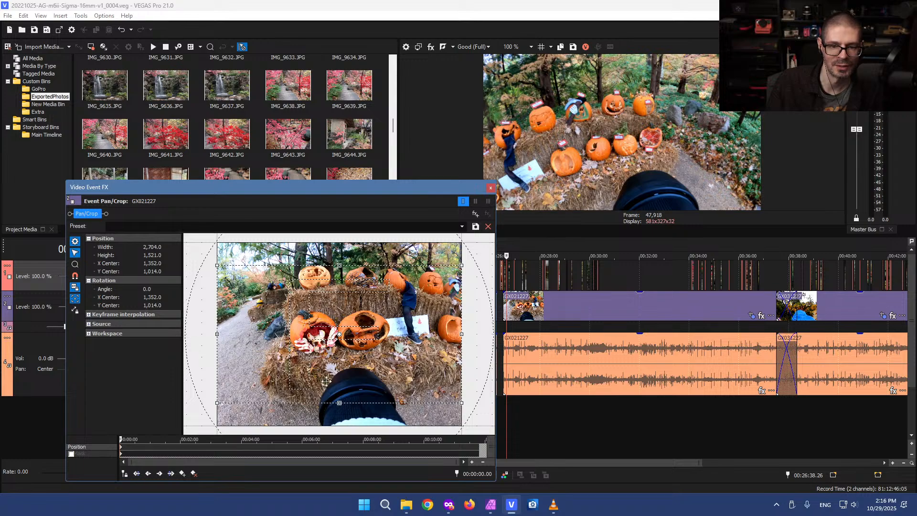
drag(371, 193, 358, 38)
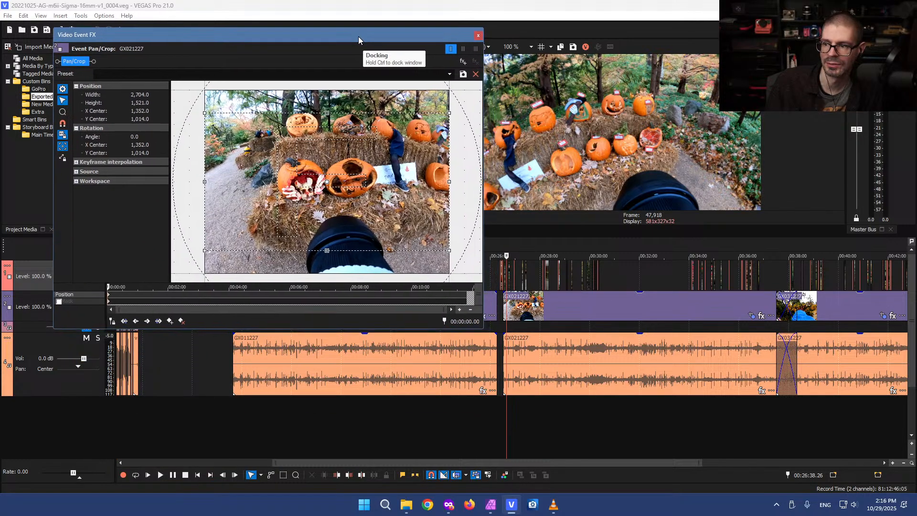
mouse_move(366, 166)
mouse_down()
mouse_move(358, 148)
mouse_move(371, 201)
mouse_move(379, 125)
mouse_move(359, 184)
mouse_move(360, 156)
mouse_up()
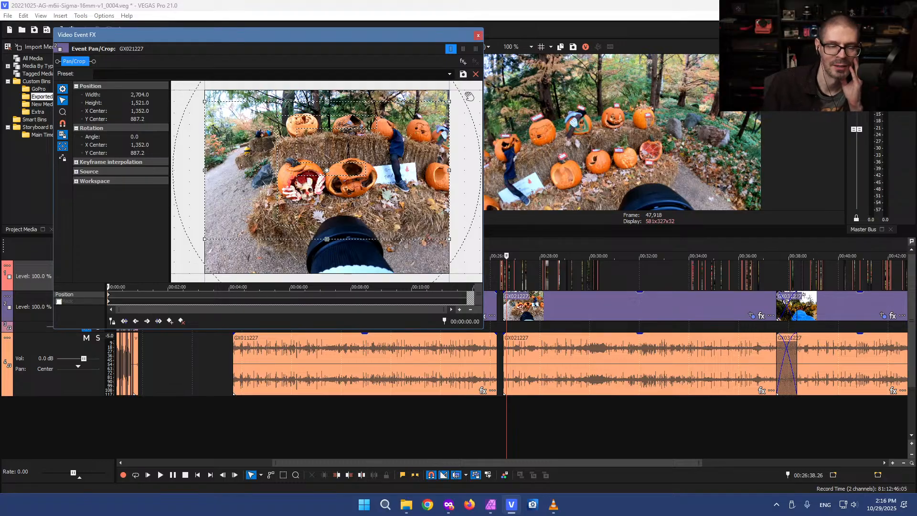
click(478, 36)
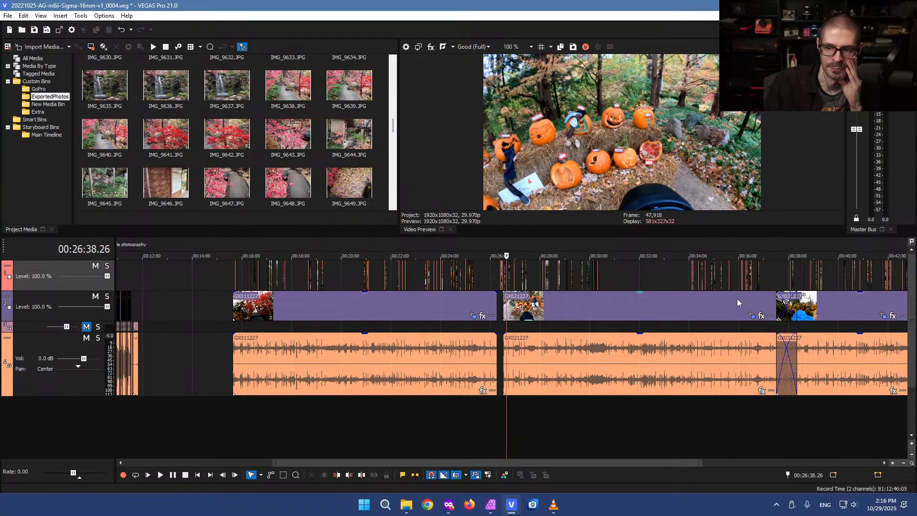
Recenter the crop of GX021227 vertically at a Y Center of 1,014.0
click(752, 315)
right_click(332, 200)
click(360, 201)
right_click(360, 201)
click(400, 245)
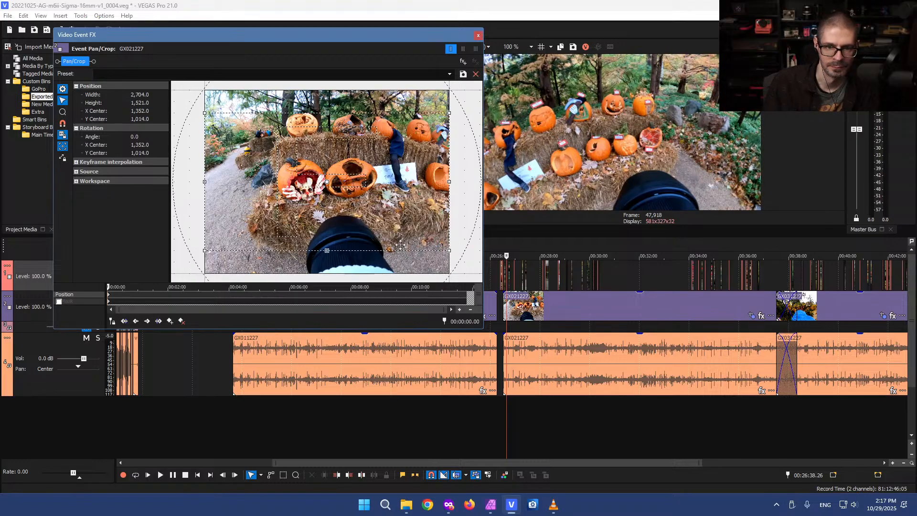
click(479, 36)
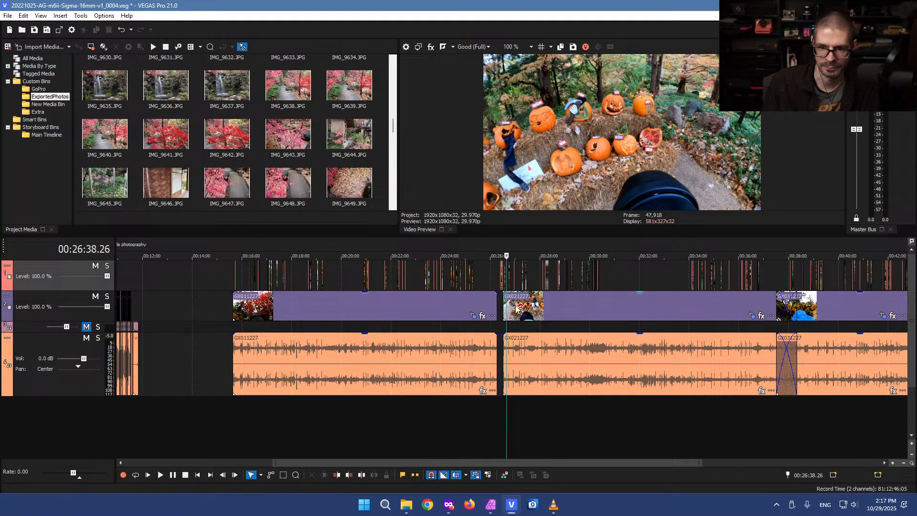
Check the sync of GX021227 with its photos by playing the shutter sound at IMG_9629, near 00:29:53
click(516, 308)
scroll(515, 306, up, 8)
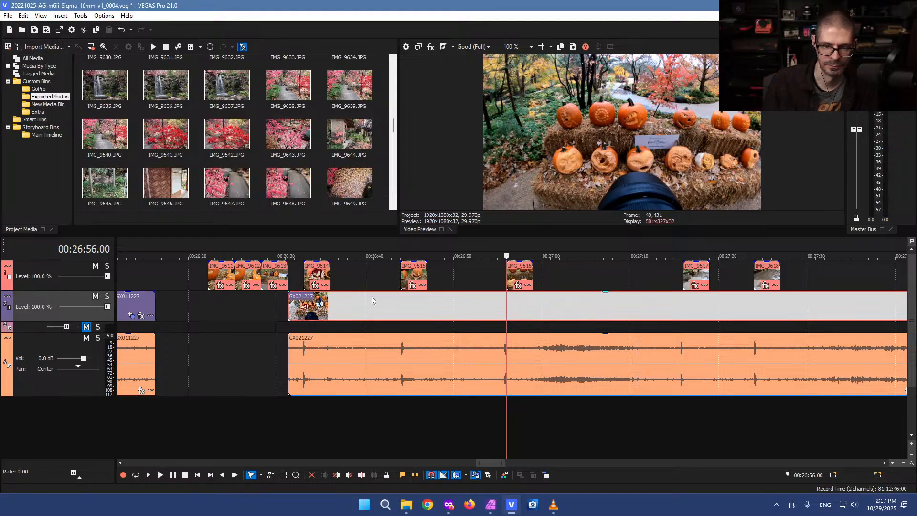
scroll(379, 299, down, 8)
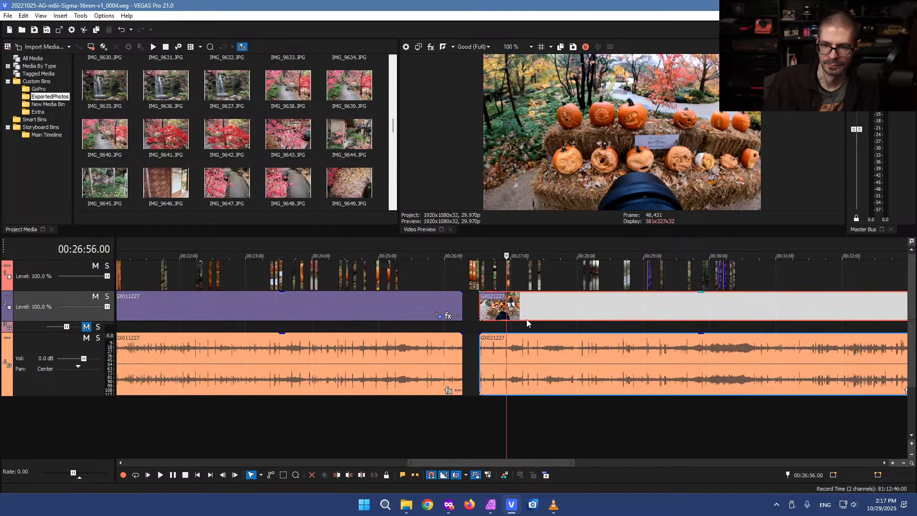
click(652, 305)
scroll(651, 304, up, 5)
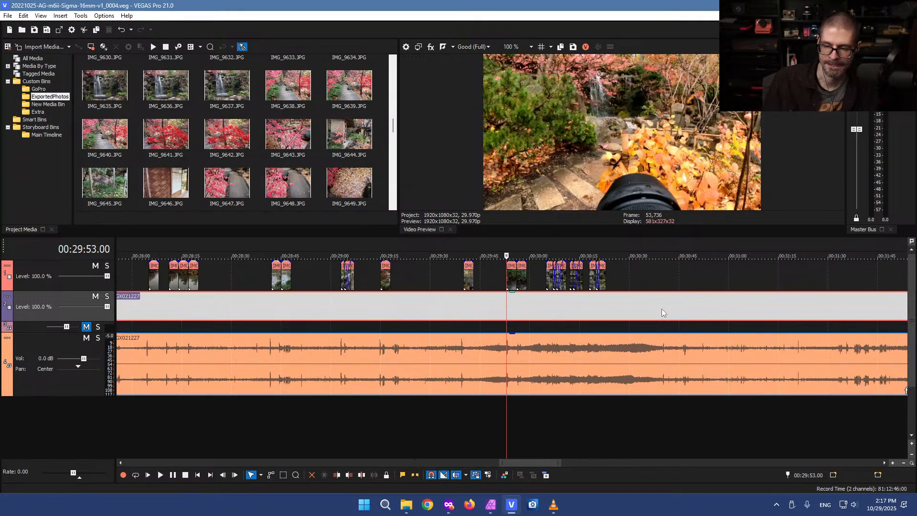
scroll(661, 311, up, 3)
key(space)
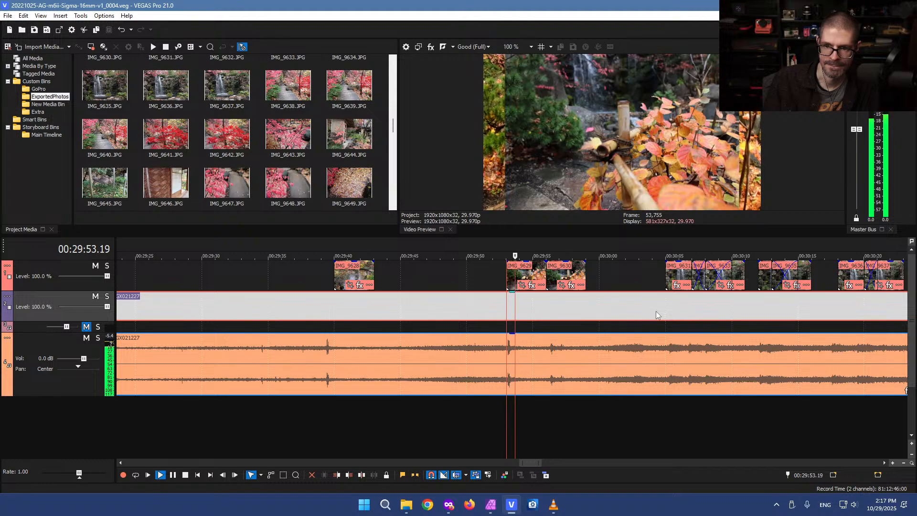
click(497, 270)
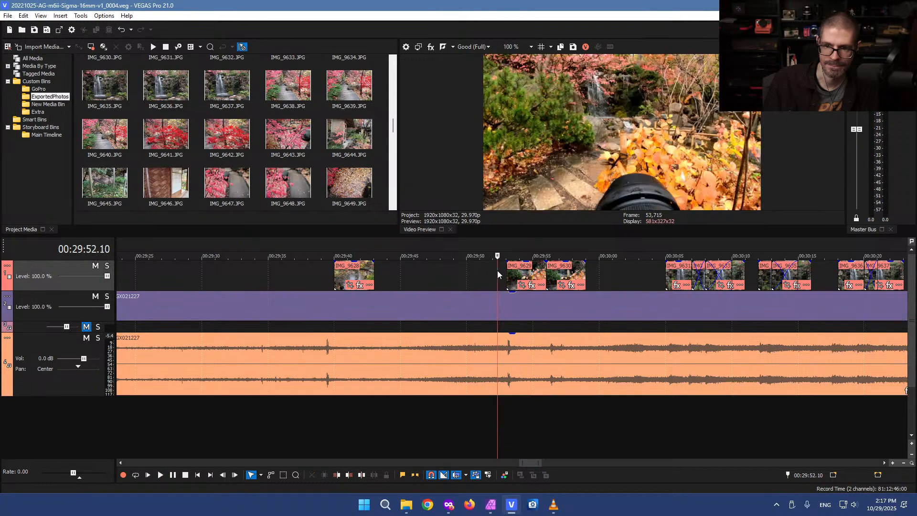
scroll(603, 298, down, 8)
scroll(603, 298, down, 2)
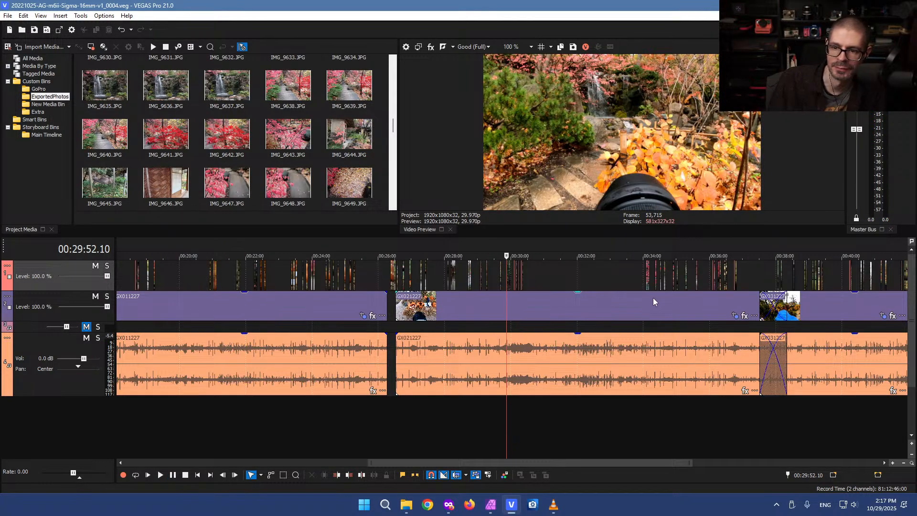
Check the sync near the end of GX021227 by playing the footage over IMG_9651, near 00:36:25
click(757, 279)
scroll(765, 286, up, 7)
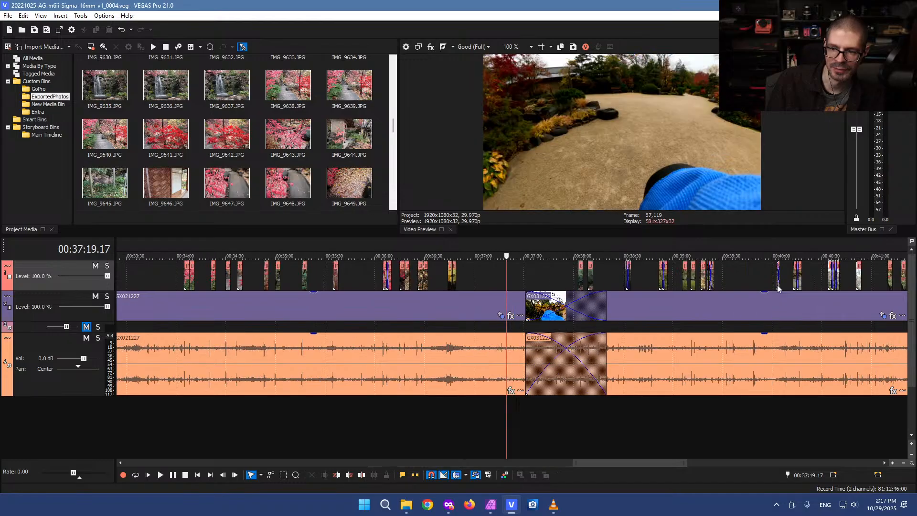
click(423, 302)
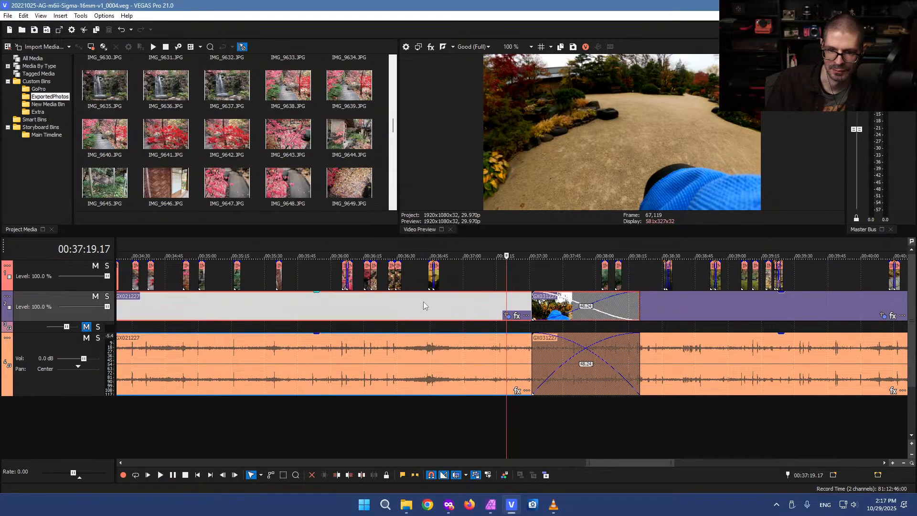
scroll(435, 303, up, 3)
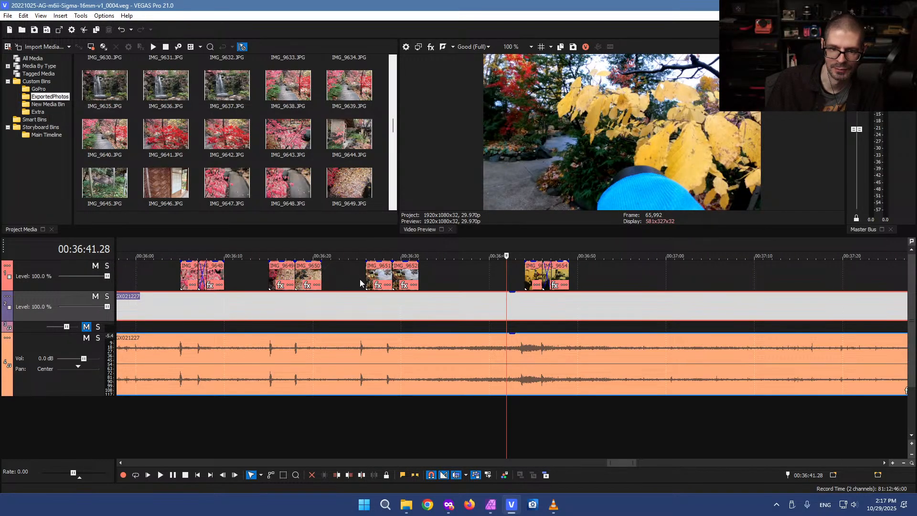
click(360, 280)
key(space)
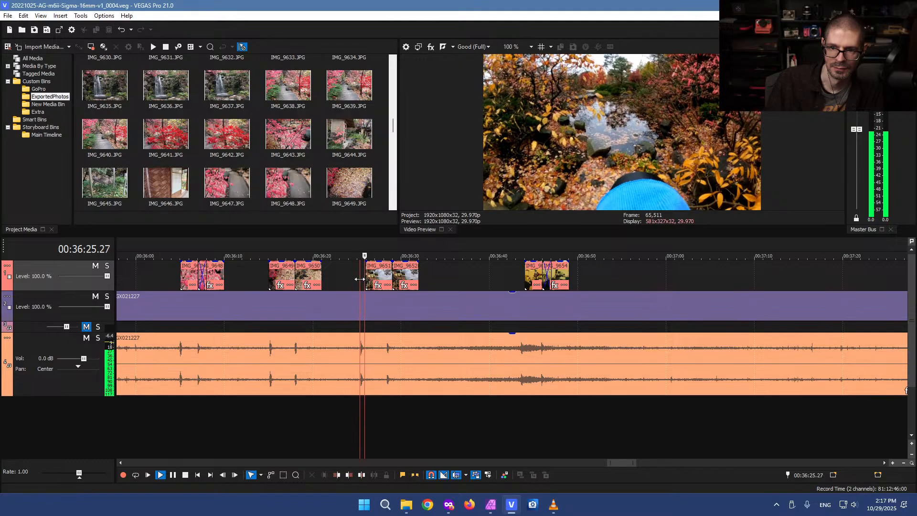
scroll(686, 280, down, 5)
key(space)
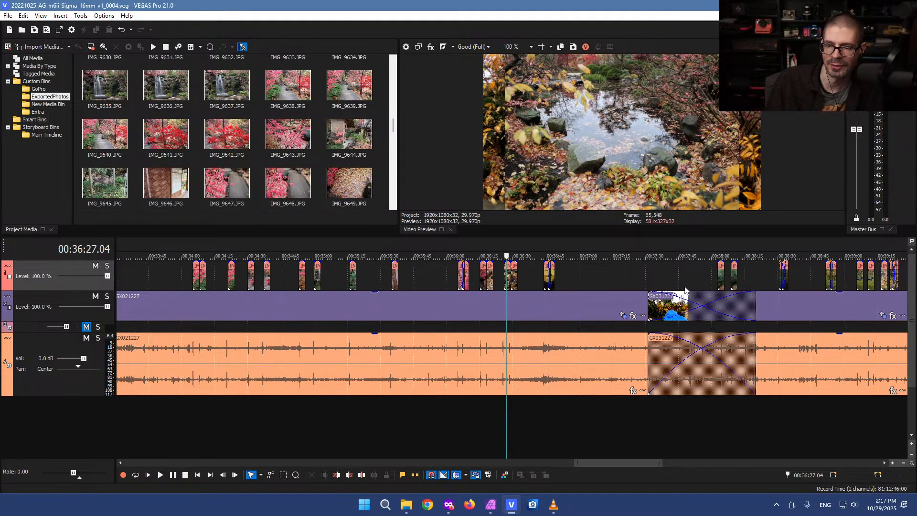
Ripple-move GX031227 and the photos after it later, so the clip starts exactly where GX021227 ends
click(710, 282)
scroll(710, 285, down, 3)
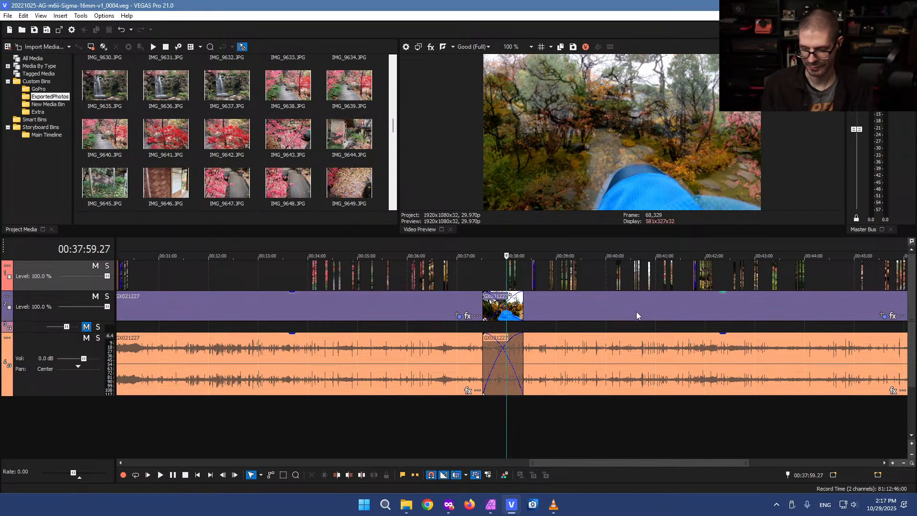
drag(559, 316, 599, 314)
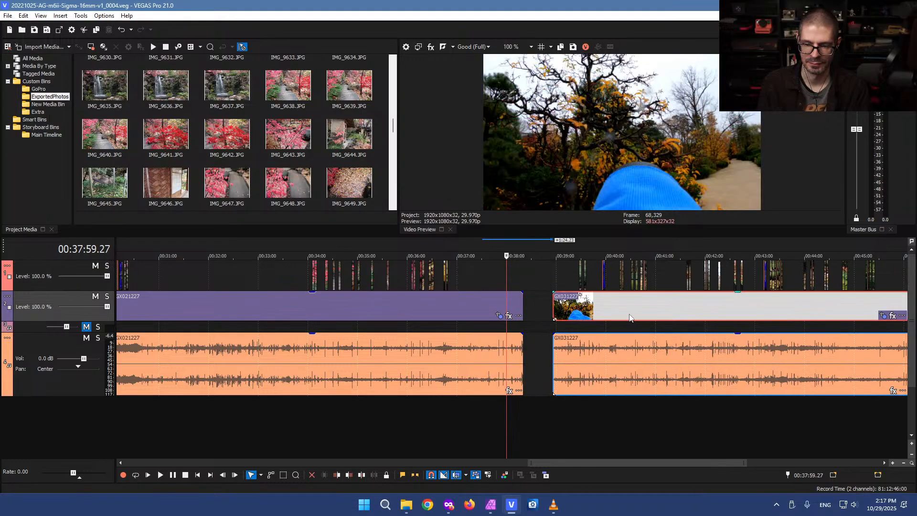
click(546, 296)
click(536, 275)
scroll(554, 286, up, 4)
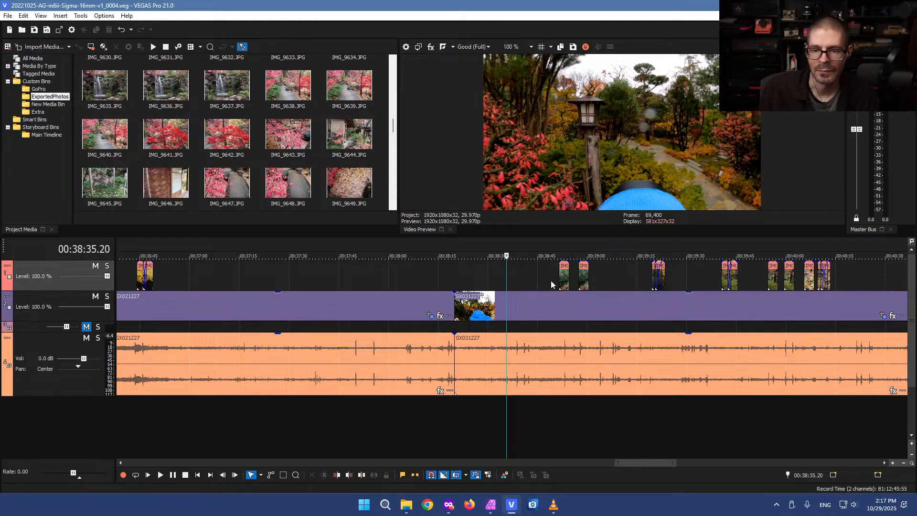
Compare IMG_9655 with the shutter sounds in GX031227, and inspect IMG_9653 and IMG_9654 over GX021227
click(564, 279)
scroll(554, 305, up, 6)
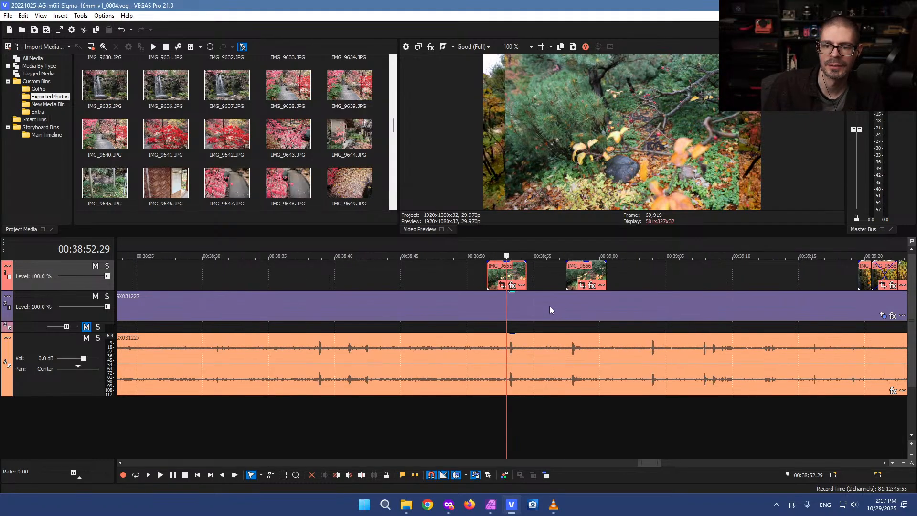
scroll(346, 285, down, 8)
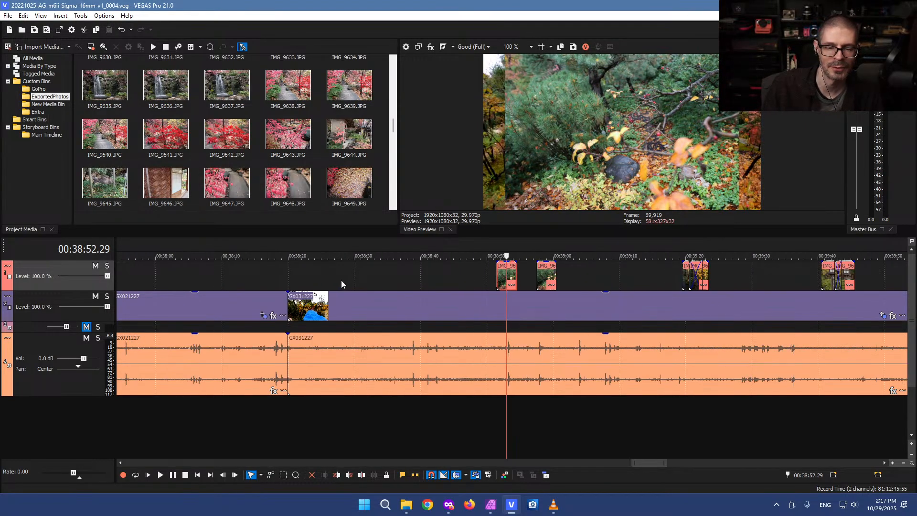
click(233, 275)
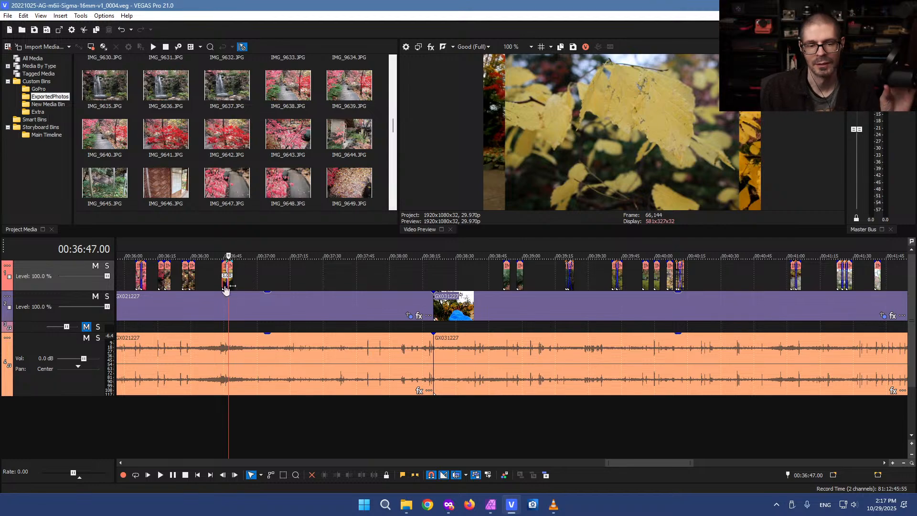
scroll(286, 274, up, 3)
scroll(511, 268, up, 2)
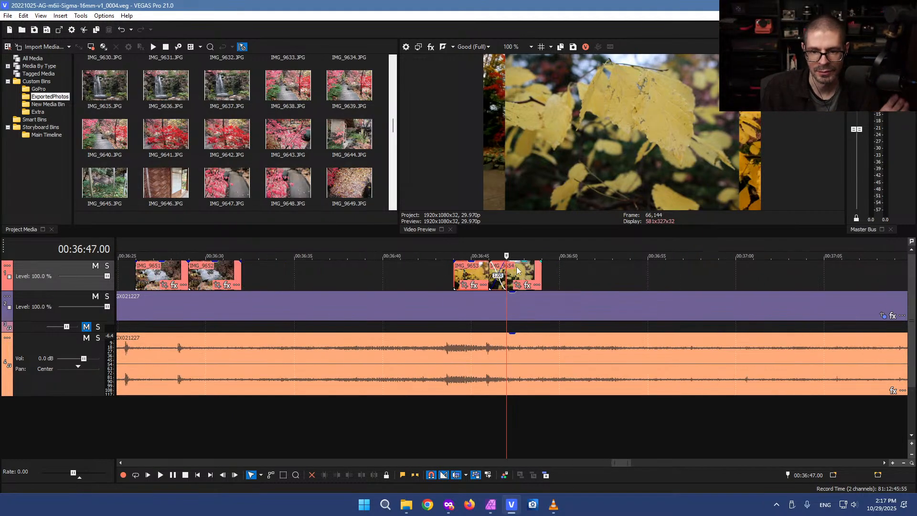
Play the first loud shutter sound in GX031227, near 00:38:39, and compare its footage with IMG_9655
scroll(641, 263, down, 10)
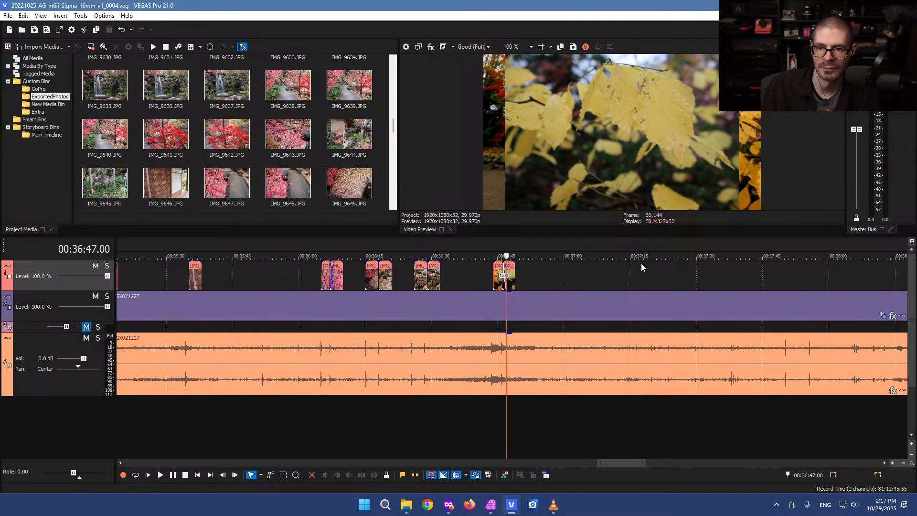
click(577, 273)
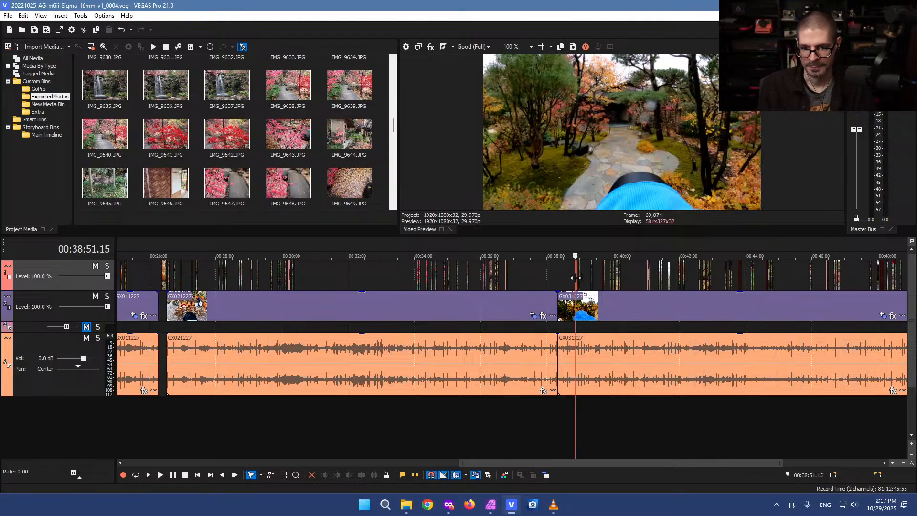
scroll(478, 292, up, 10)
click(404, 267)
scroll(470, 286, down, 2)
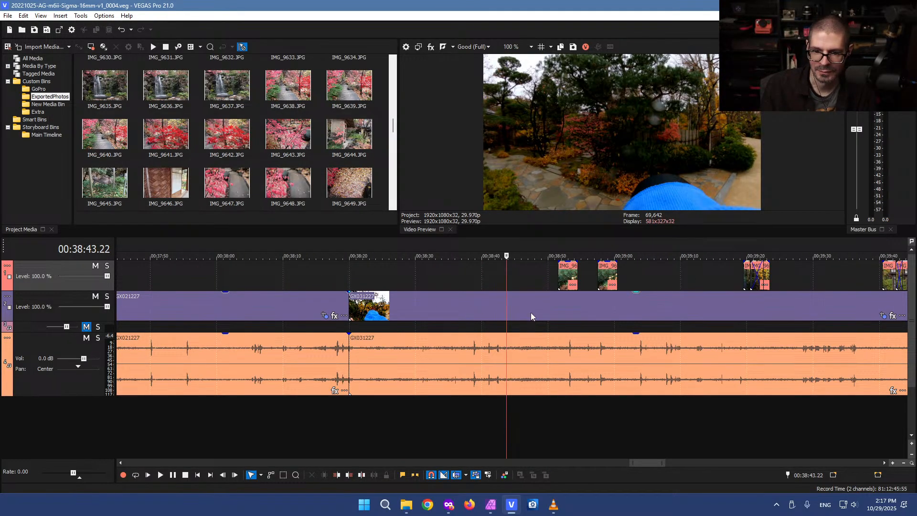
click(477, 319)
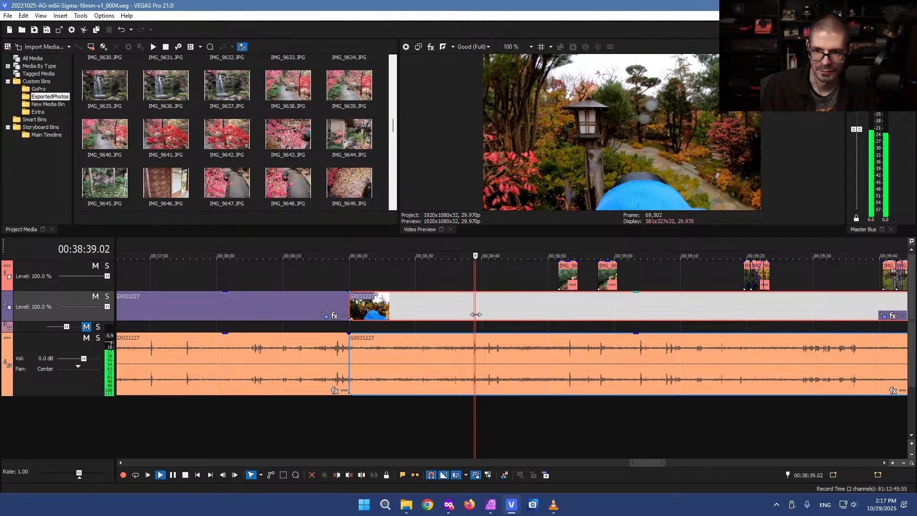
click(570, 273)
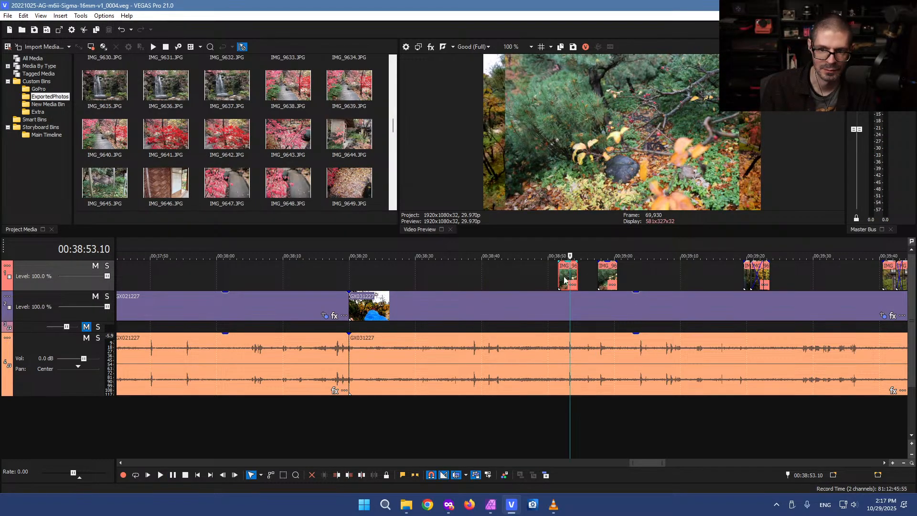
Examine the GX031227 footage of the lantern at the shutter sound near 00:38:38
scroll(635, 301, down, 4)
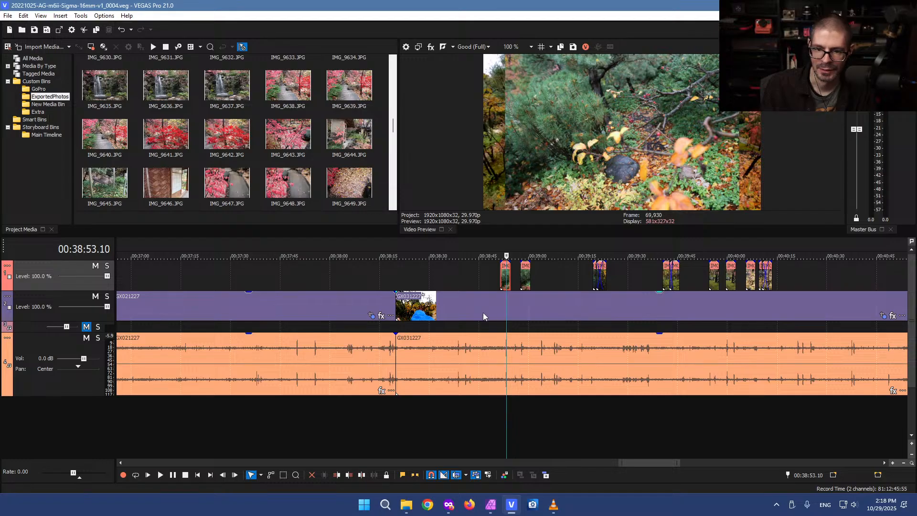
click(458, 278)
scroll(469, 296, up, 10)
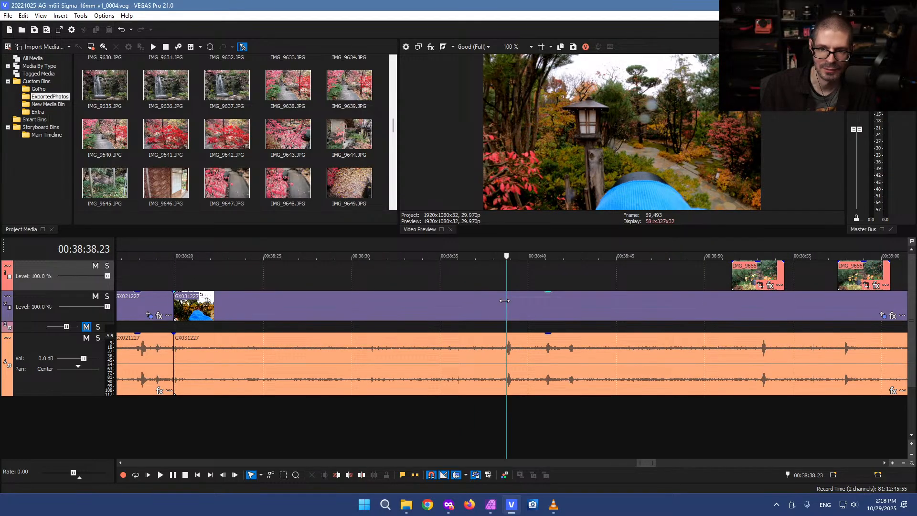
scroll(505, 302, down, 2)
scroll(504, 301, down, 3)
scroll(506, 302, up, 6)
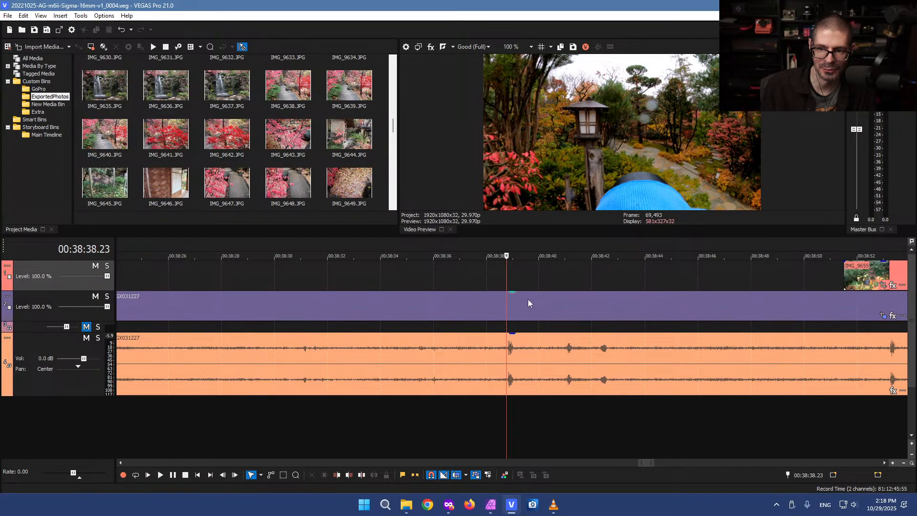
scroll(524, 304, down, 4)
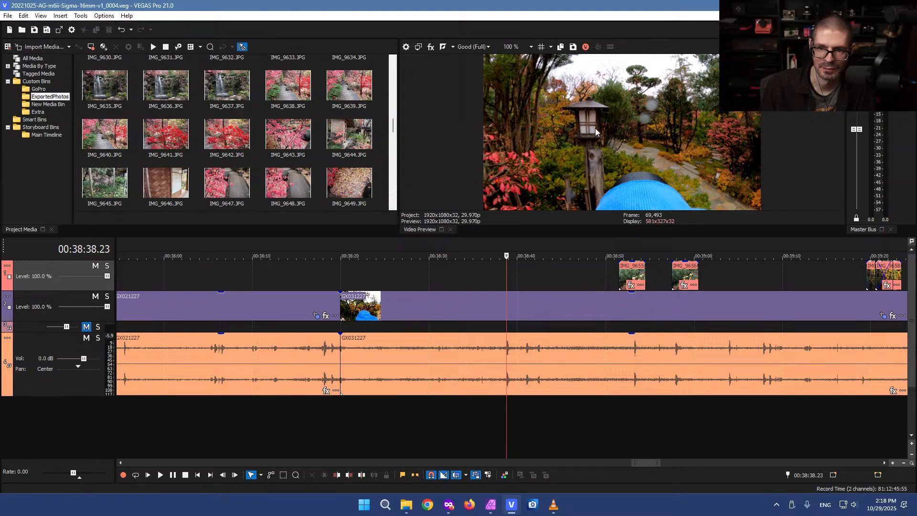
Look through the photos following IMG_9656, from 00:39:20 to 00:39:41, for the shot matching the lantern footage
scroll(707, 311, down, 3)
click(691, 276)
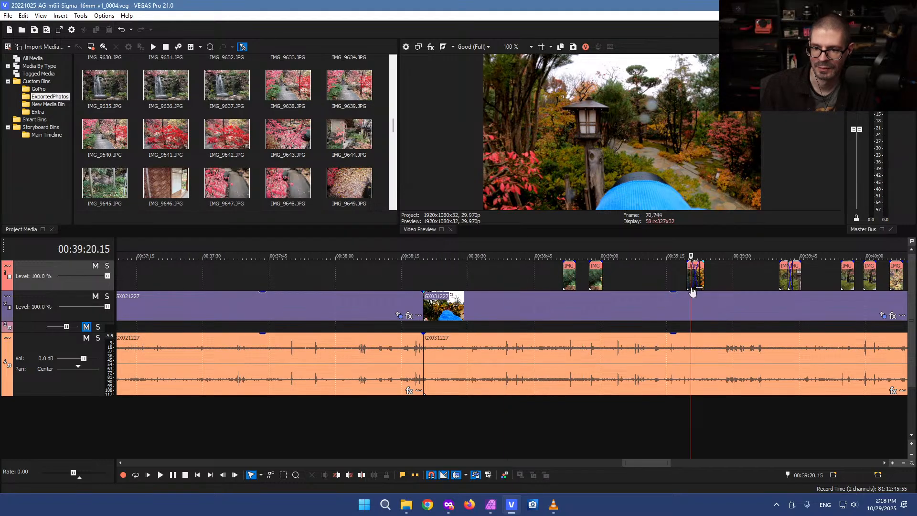
scroll(659, 306, up, 6)
click(496, 277)
click(575, 278)
scroll(592, 286, down, 4)
click(628, 280)
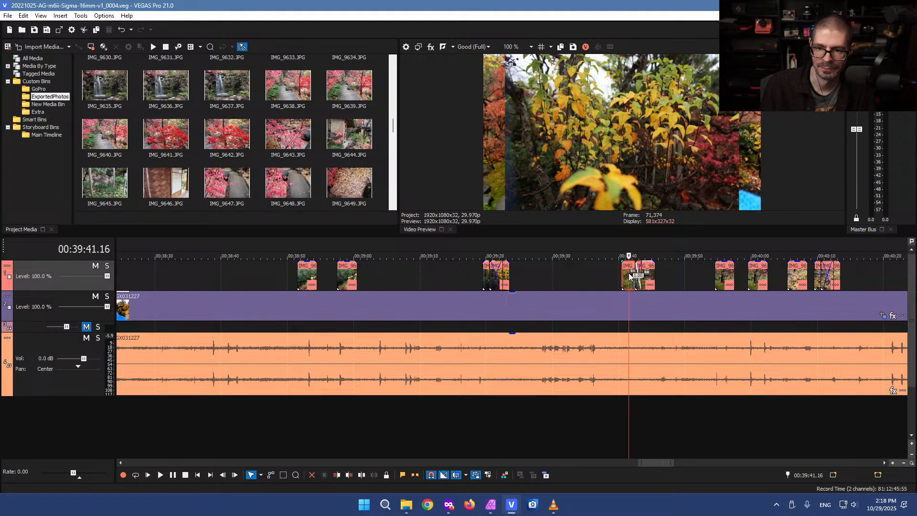
Move GX031227 later, finishing with auto ripple off, so its lantern shutter sound lines up with IMG_9659
scroll(459, 311, down, 4)
mouse_move(408, 310)
mouse_down()
mouse_move(432, 311)
mouse_move(420, 311)
mouse_up()
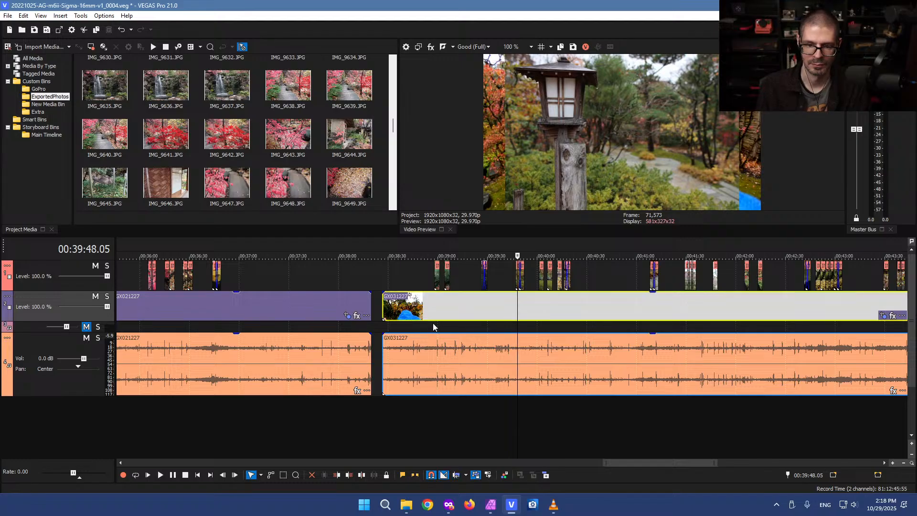
drag(409, 316, 479, 305)
Check the new GX031227 position by playing the shutter sounds over IMG_9659 and IMG_9660, near 00:39:47
scroll(517, 316, up, 5)
click(489, 273)
click(452, 276)
key(space)
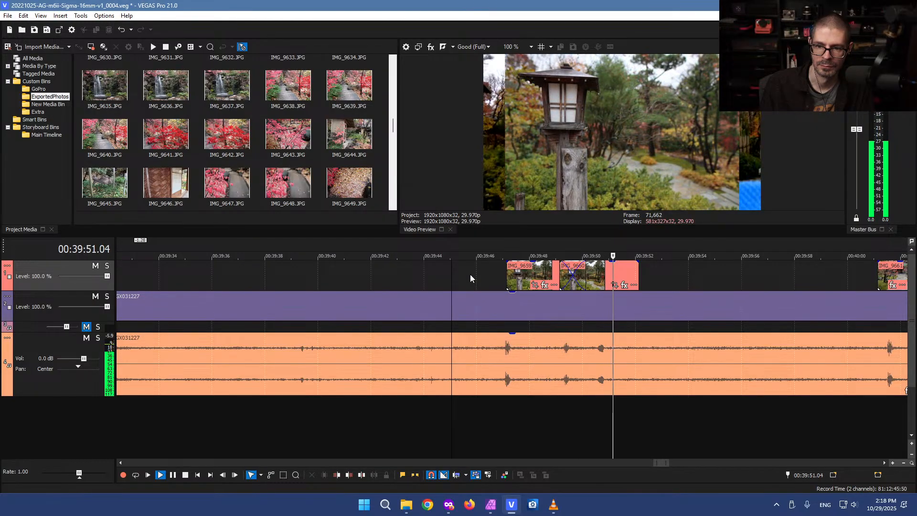
key(space)
Play the shutter sound at IMG_9661, near 00:40:01, and compare the following photos with the waveform
click(727, 276)
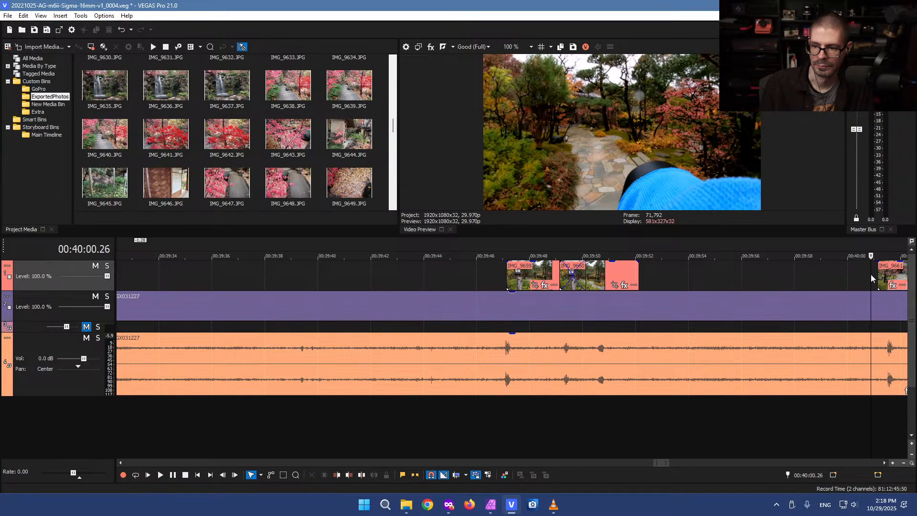
click(870, 274)
key(space)
scroll(758, 362, up, 3)
key(space)
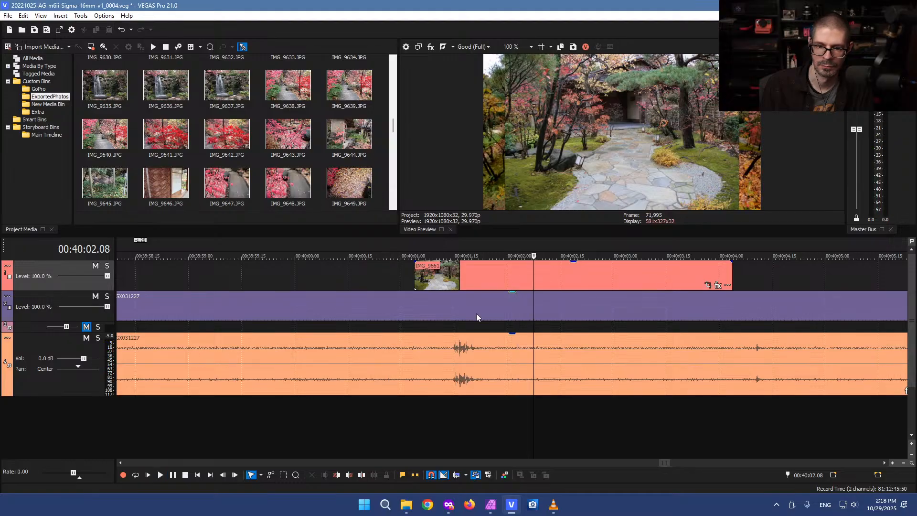
click(432, 312)
scroll(524, 345, down, 5)
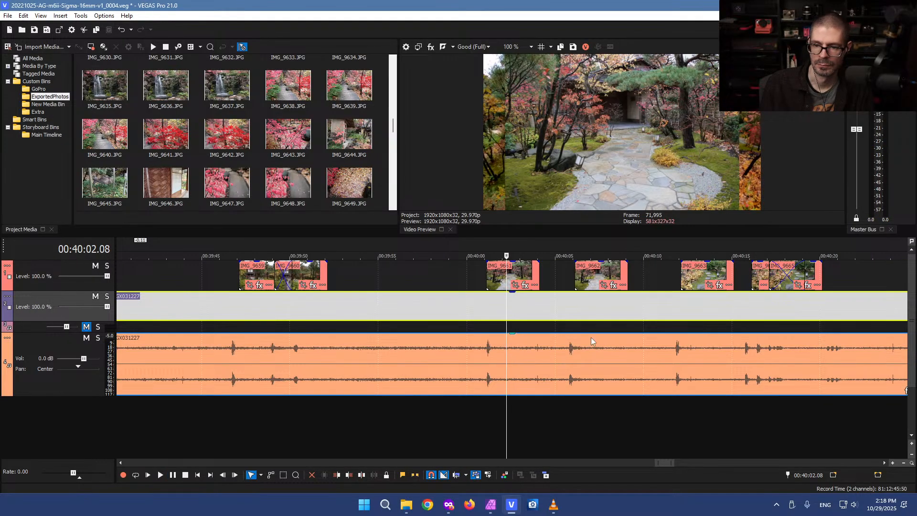
Check the sync at IMG_9664 and IMG_9665 by replaying the footage from about 00:40:15
click(747, 276)
key(space)
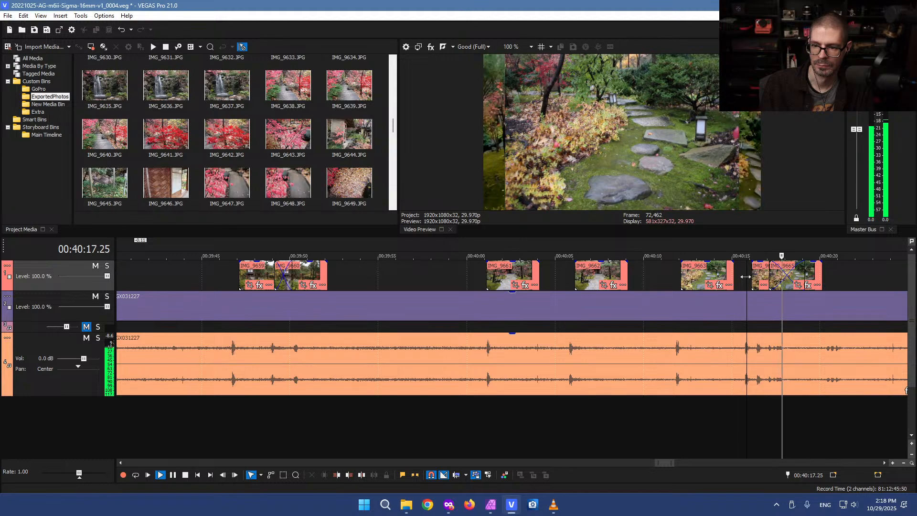
key(space)
key(space)
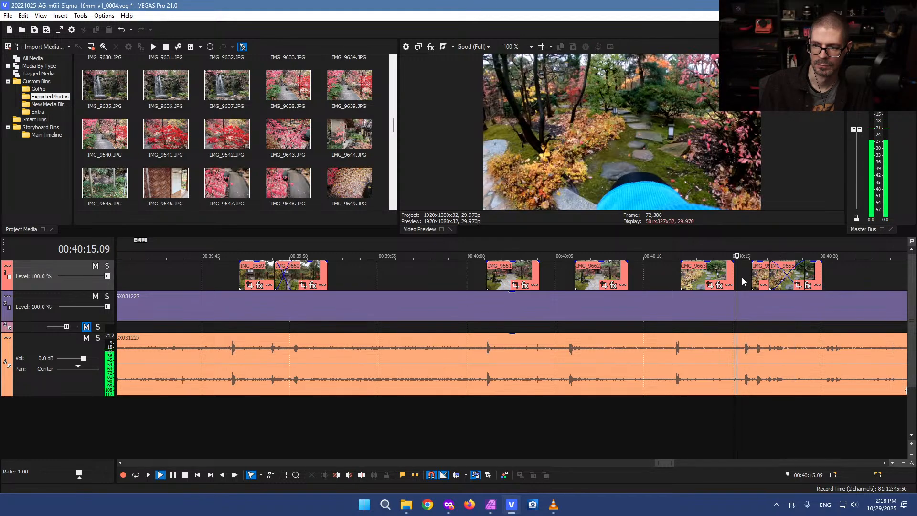
key(space)
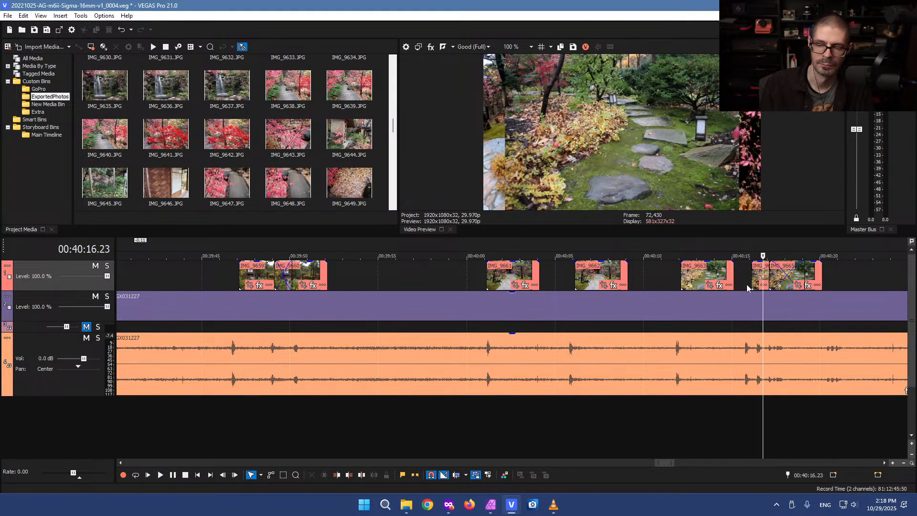
scroll(770, 301, down, 2)
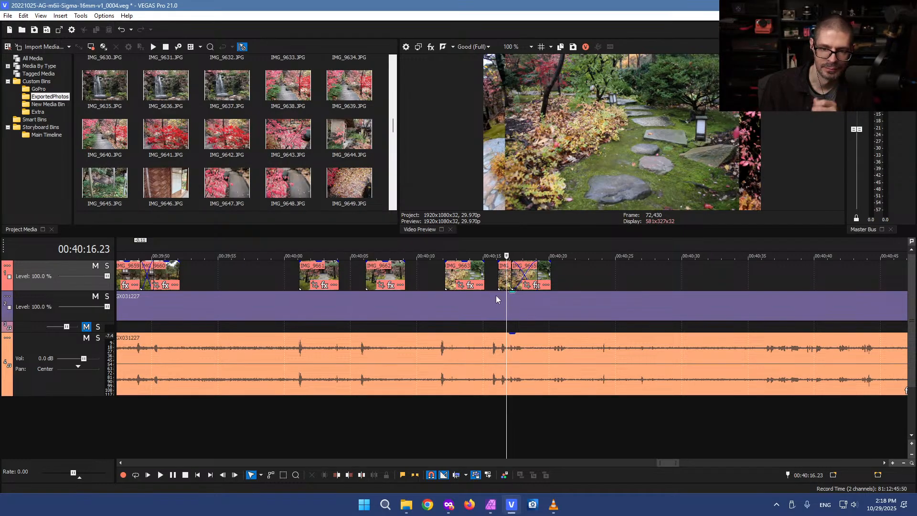
click(489, 276)
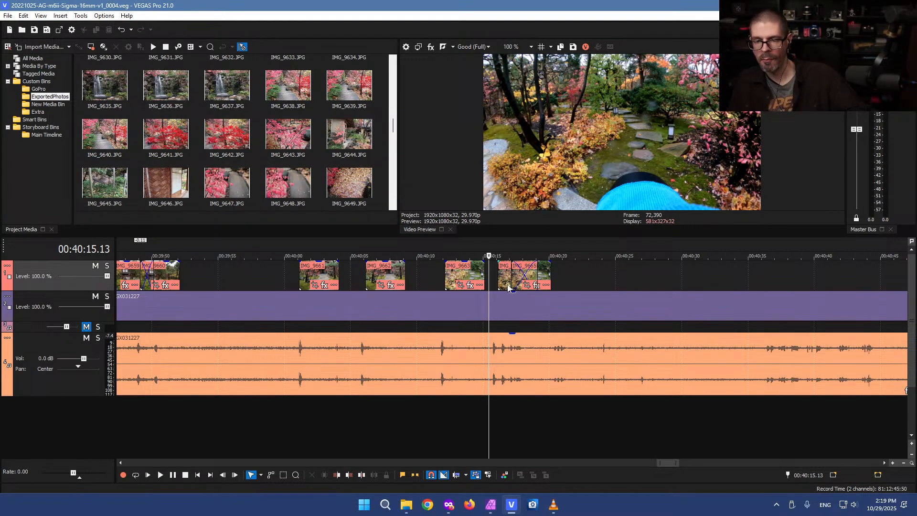
Play GX031227 from 00:41:06 to check its shutter sounds against the photos from IMG_9666 onward
scroll(578, 306, down, 5)
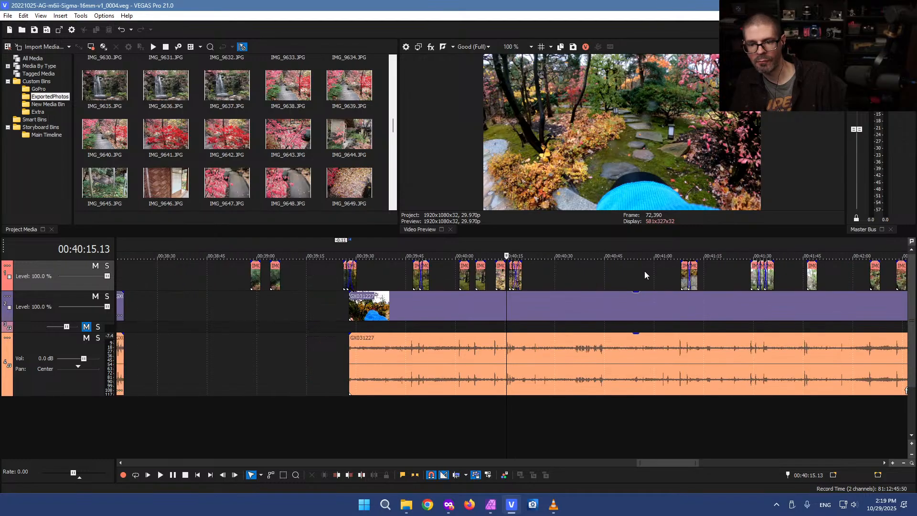
click(675, 283)
scroll(675, 284, up, 3)
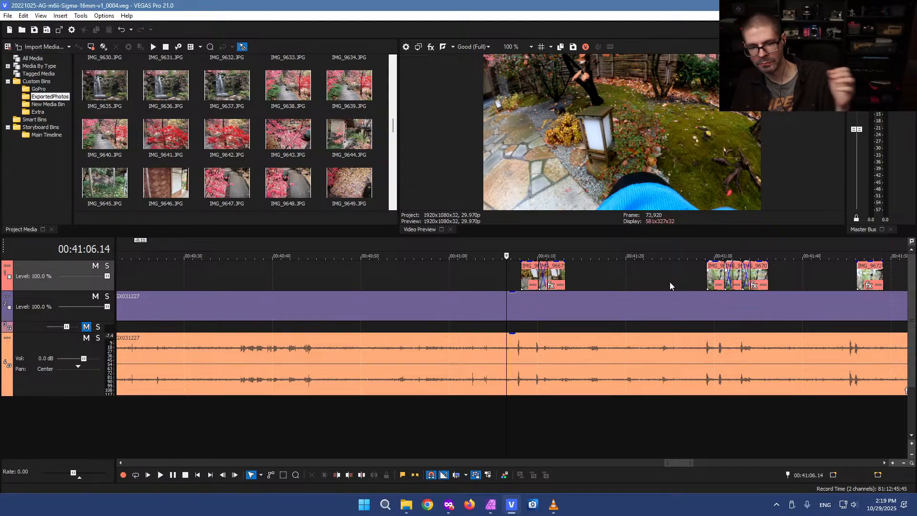
click(509, 277)
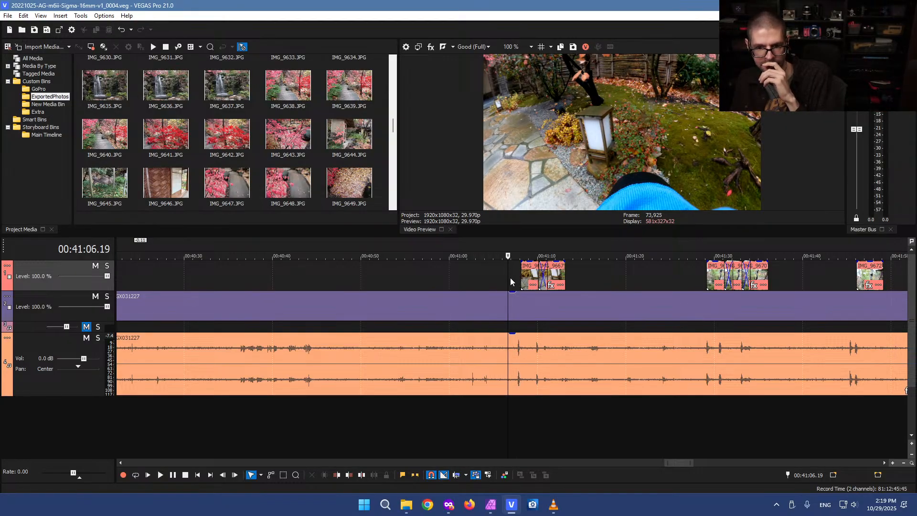
scroll(508, 277, up, 5)
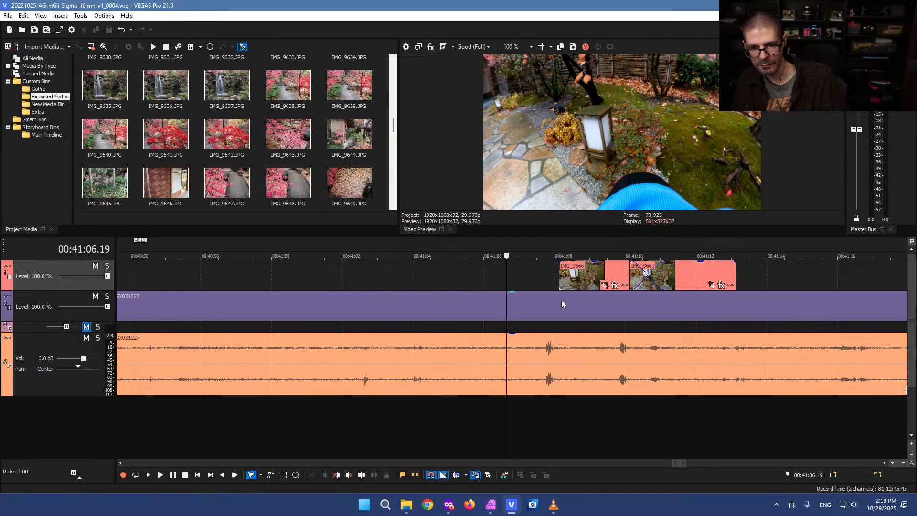
key(space)
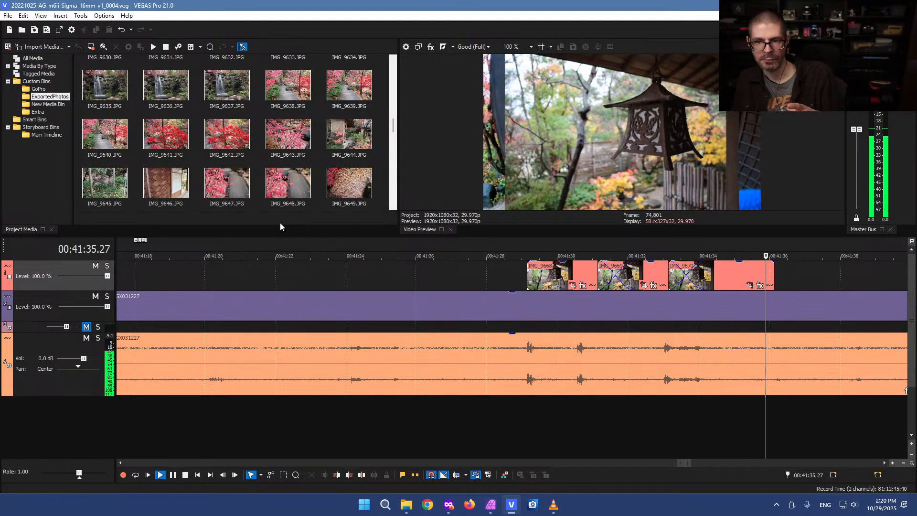
Enlarge the video preview in height and width while the footage plays
scroll(405, 269, down, 5)
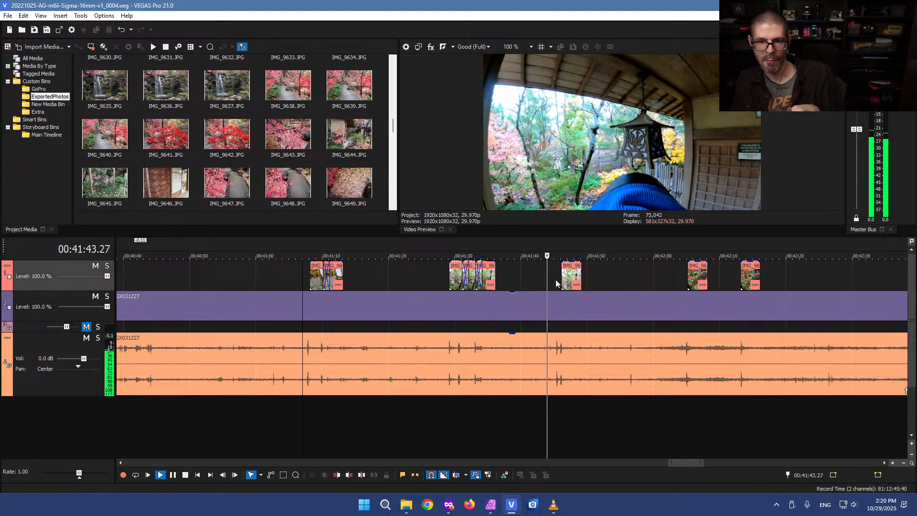
drag(290, 234, 291, 280)
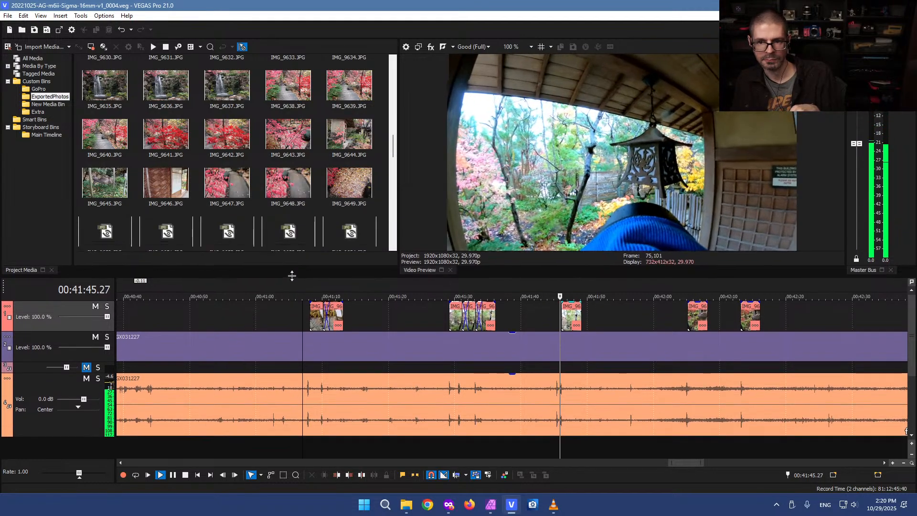
drag(397, 217, 294, 217)
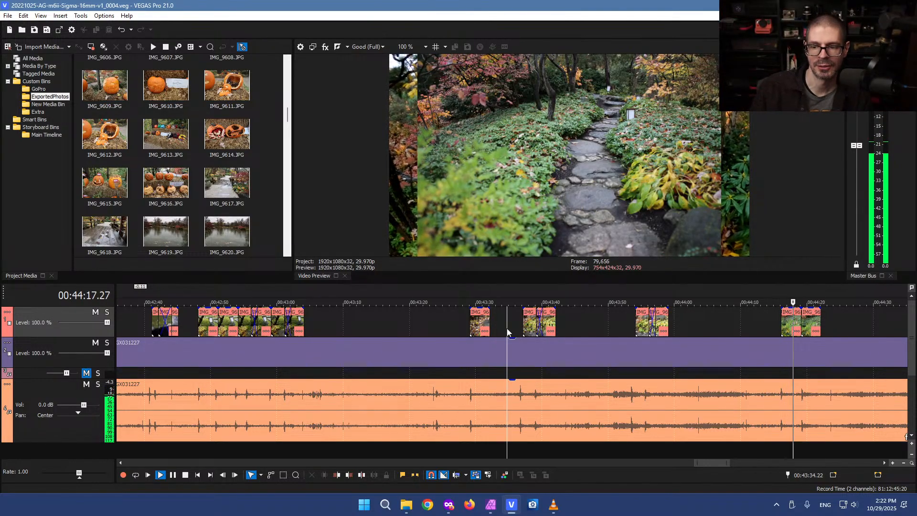
Stop playback and inspect the footage just before IMG_9688, near 00:44:12
scroll(507, 328, down, 2)
click(614, 321)
key(Return)
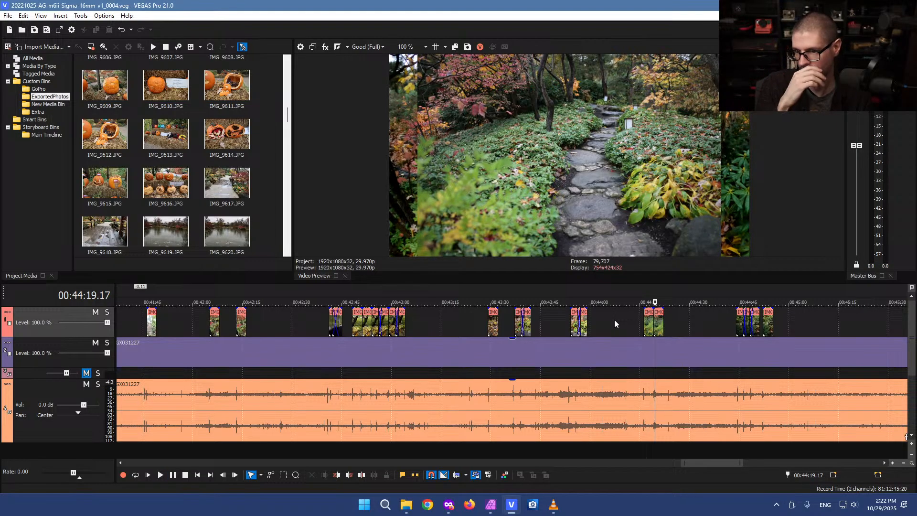
click(632, 324)
scroll(621, 337, up, 2)
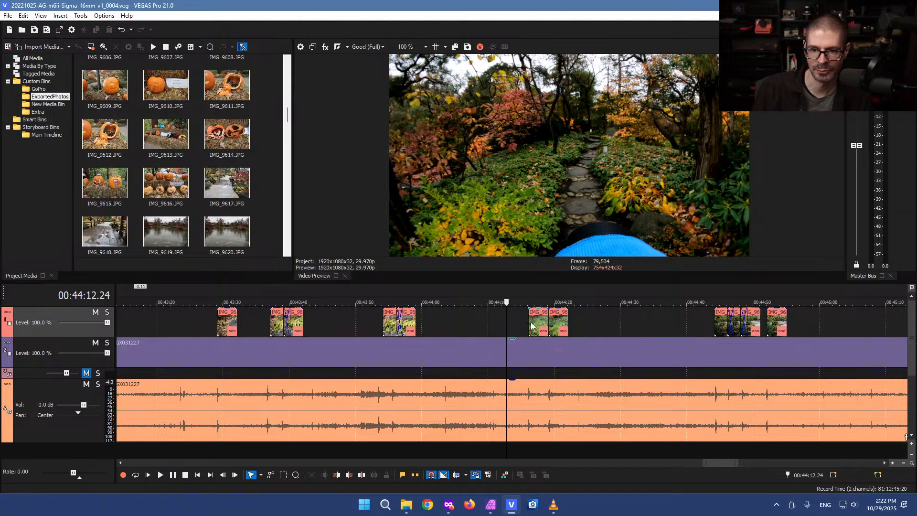
Review the photos backward from IMG_9687 through IMG_9684 to the one near 00:43:03, over GX031227
click(458, 324)
click(408, 324)
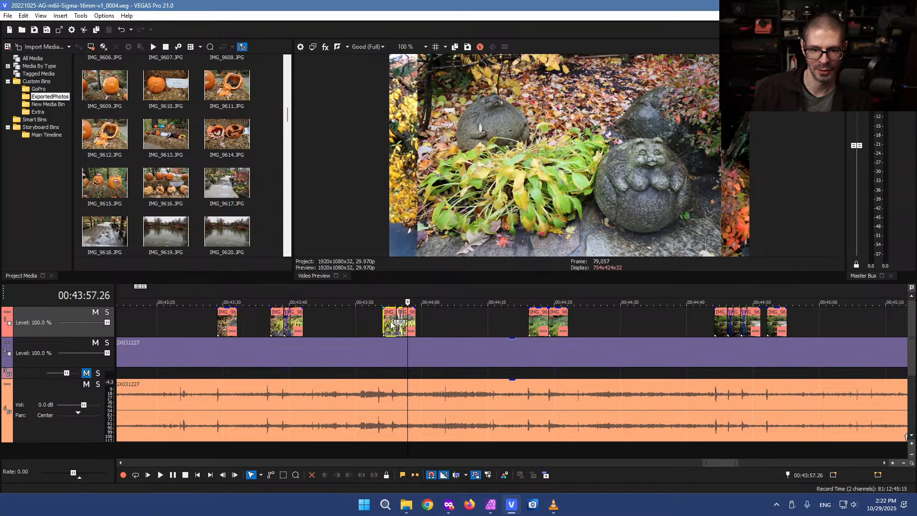
click(390, 325)
scroll(390, 325, up, 3)
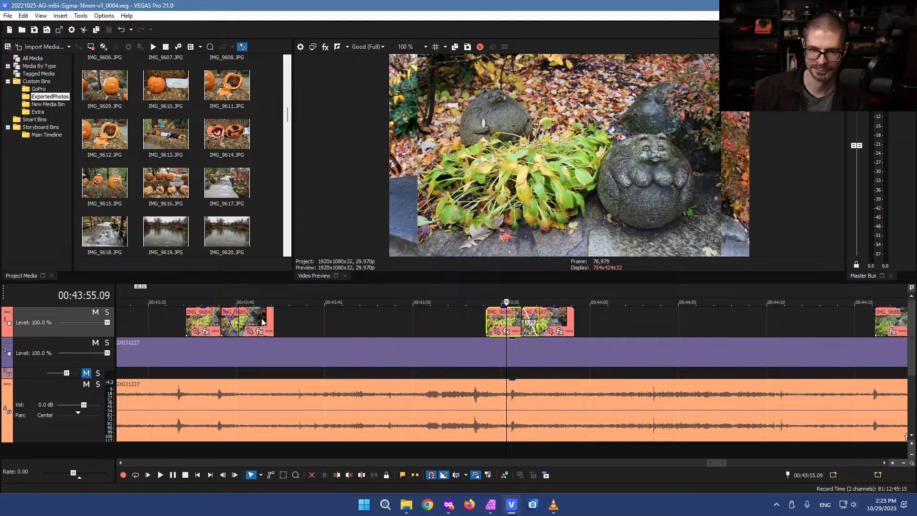
click(262, 323)
click(199, 321)
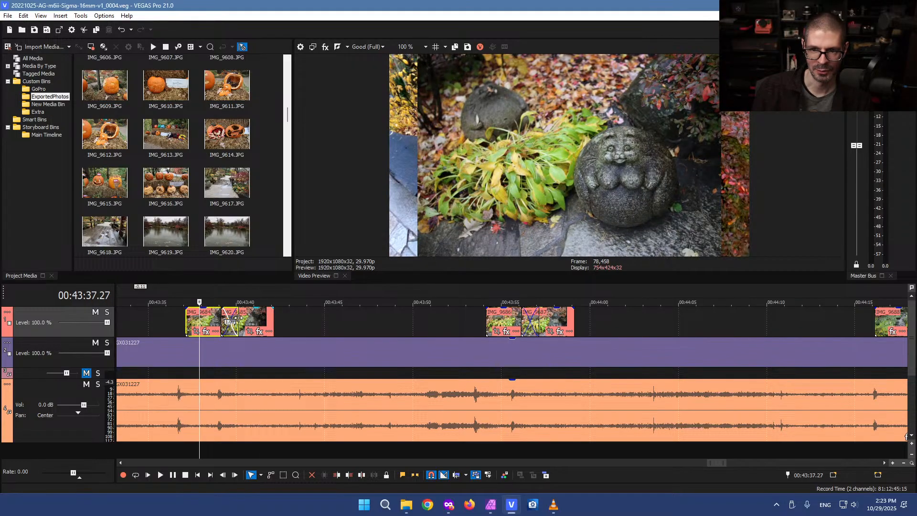
scroll(236, 318, down, 3)
click(203, 326)
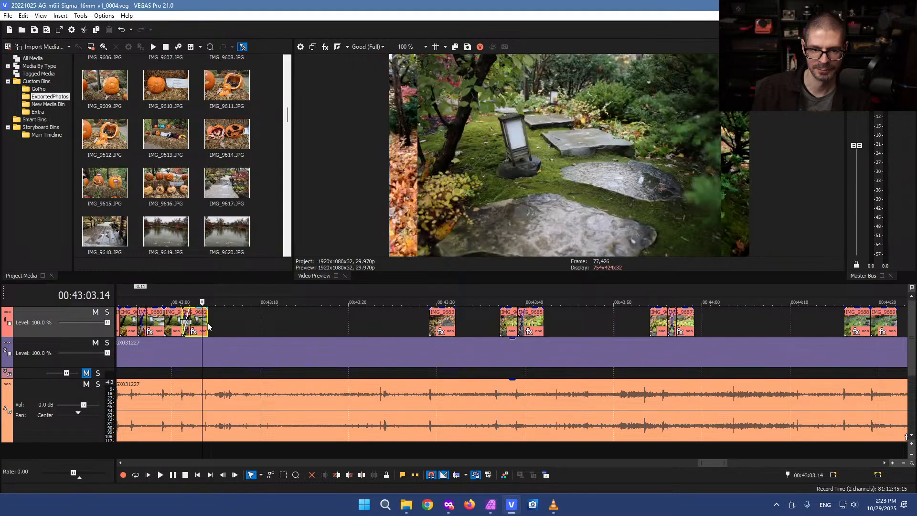
Check the photos near 00:43:30, 00:42:49 and 00:42:15 and the footage near 00:43:12 against the GX031227 footage
click(446, 325)
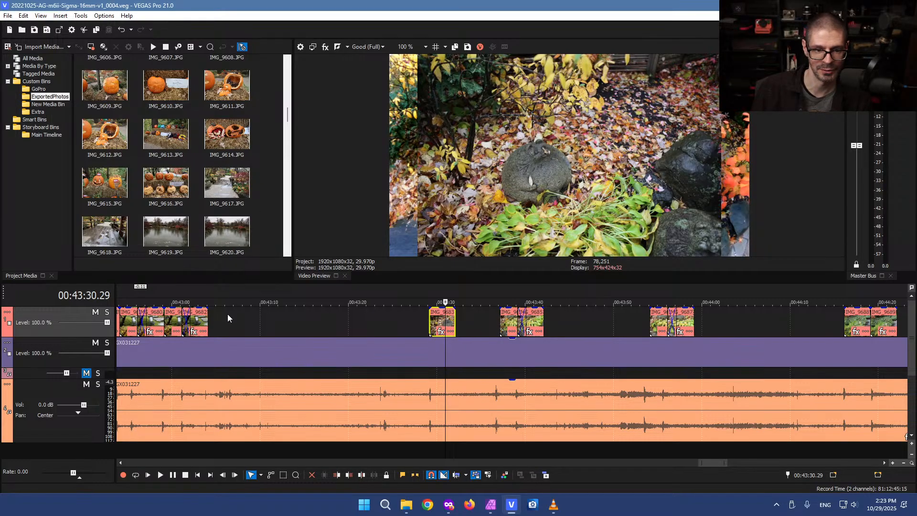
scroll(262, 326, down, 3)
click(334, 324)
scroll(336, 325, up, 2)
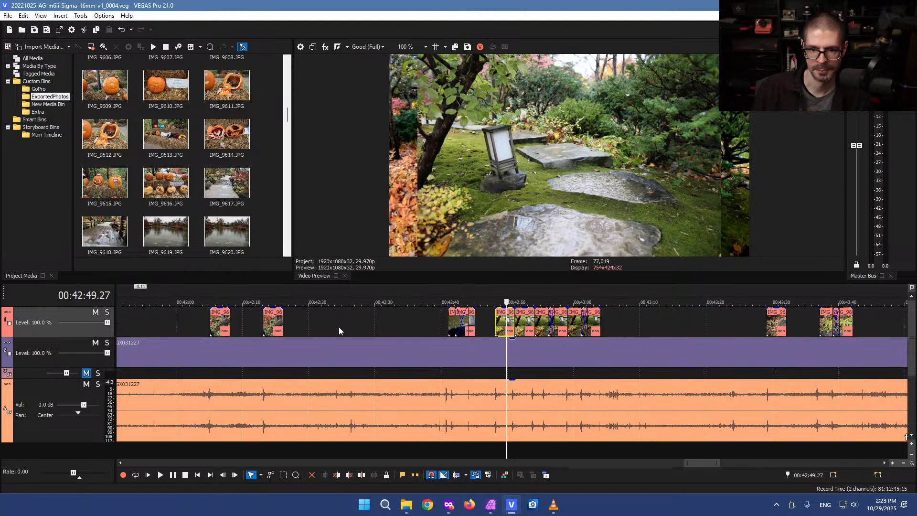
click(278, 322)
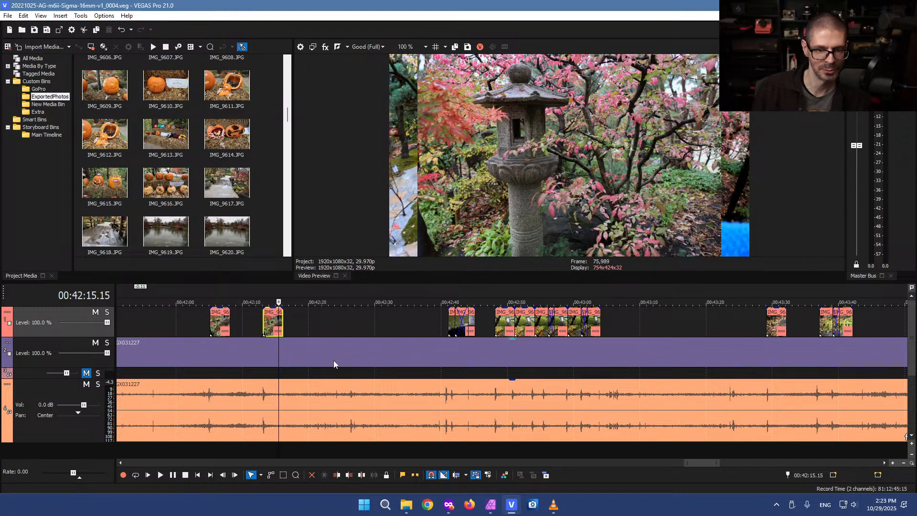
click(655, 311)
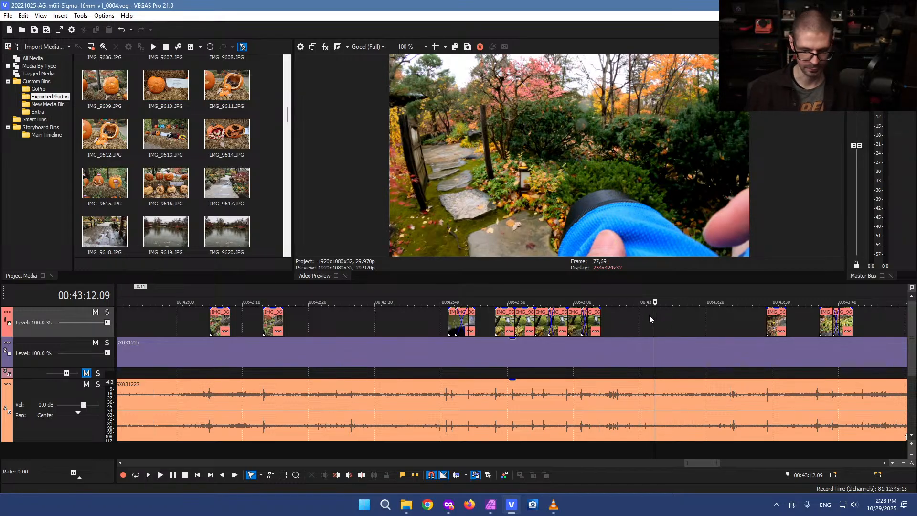
Gather the photos between GX021227 and GX031227 into one continuous row starting near 00:38:21, right after GX021227 ends
scroll(620, 348, down, 10)
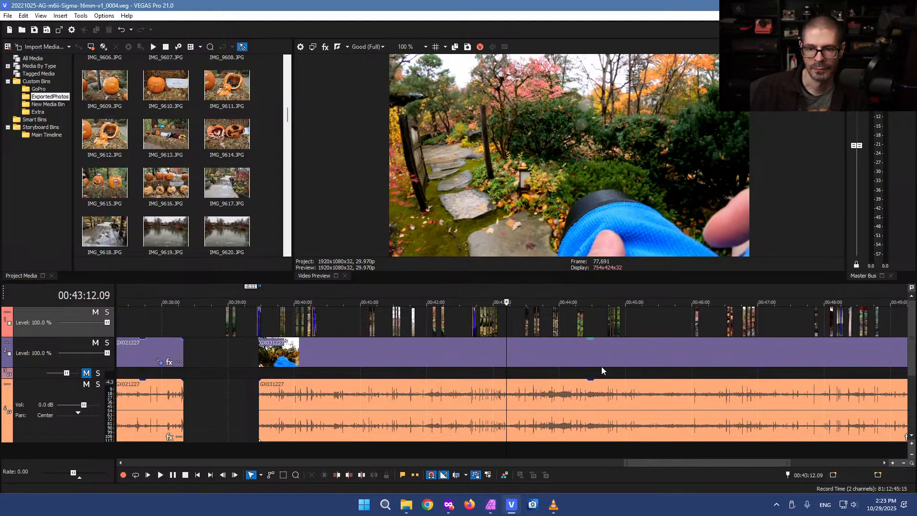
click(484, 347)
scroll(485, 347, up, 10)
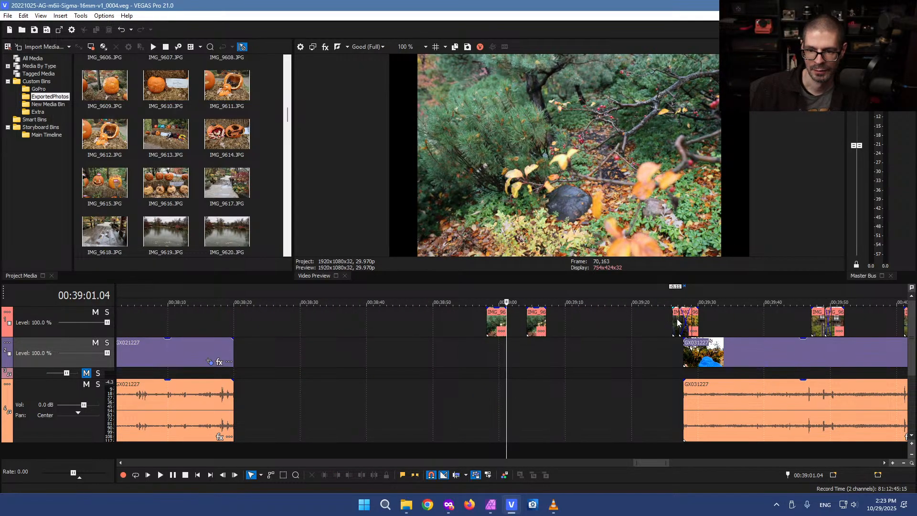
click(708, 317)
key(d)
key(d)
drag(708, 316, 679, 326)
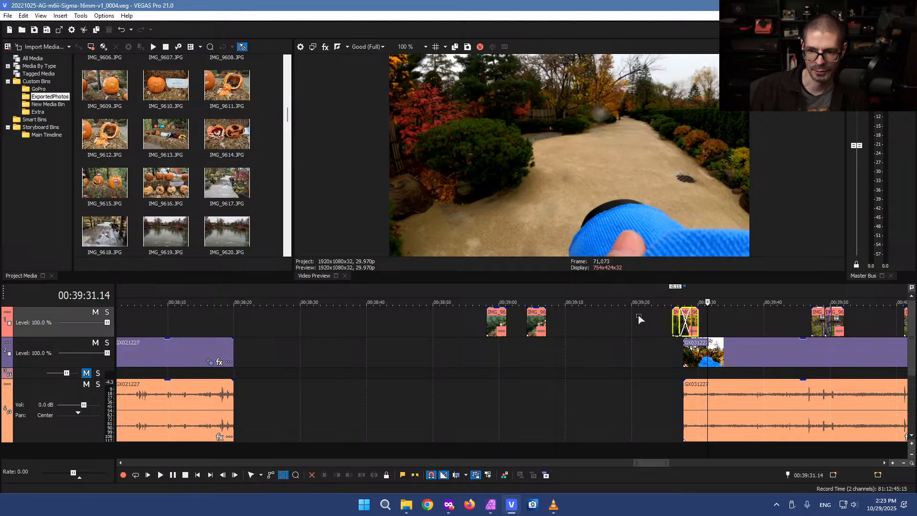
click(674, 325)
drag(696, 322, 578, 325)
drag(603, 322, 250, 325)
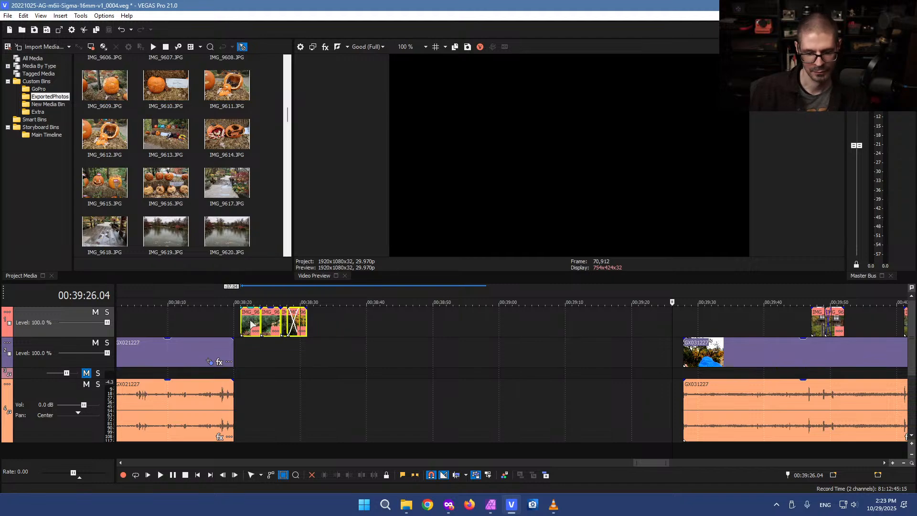
Cut the gathered photos, paste them at about 00:26:07, and move the three photos preceding GX021227 directly in front of them
key(ctrl+x)
scroll(261, 340, down, 8)
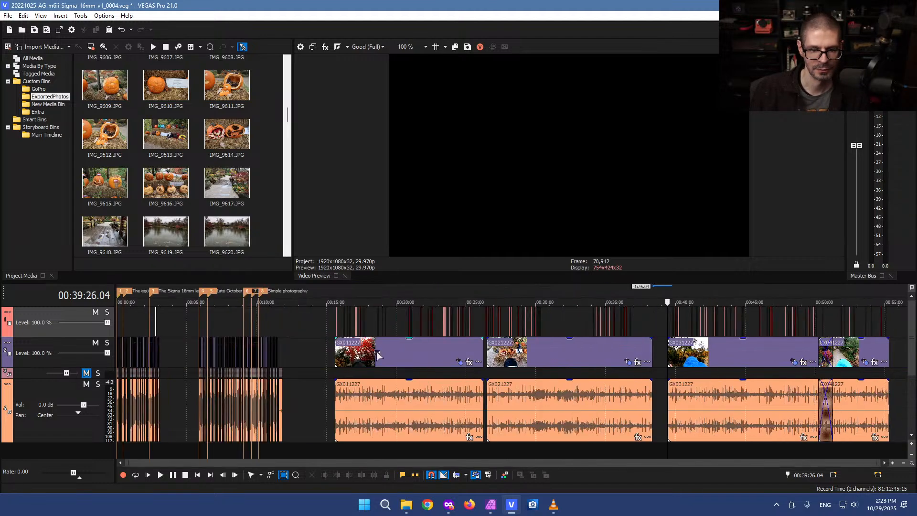
click(489, 325)
scroll(489, 325, up, 8)
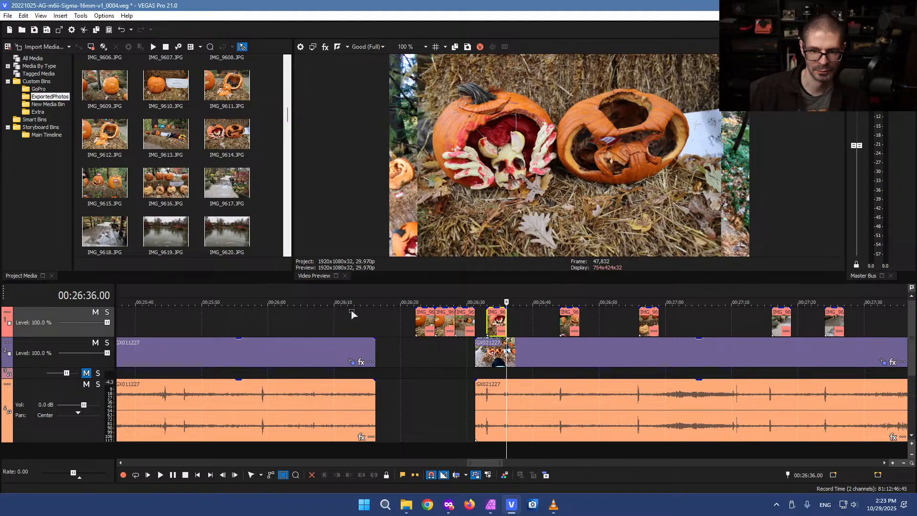
click(318, 314)
key(ctrl+v)
click(428, 322)
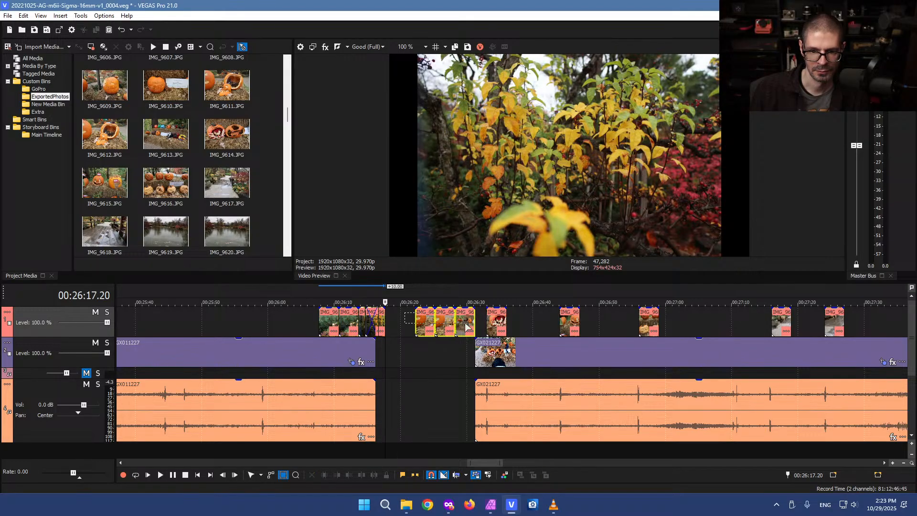
drag(429, 322, 271, 331)
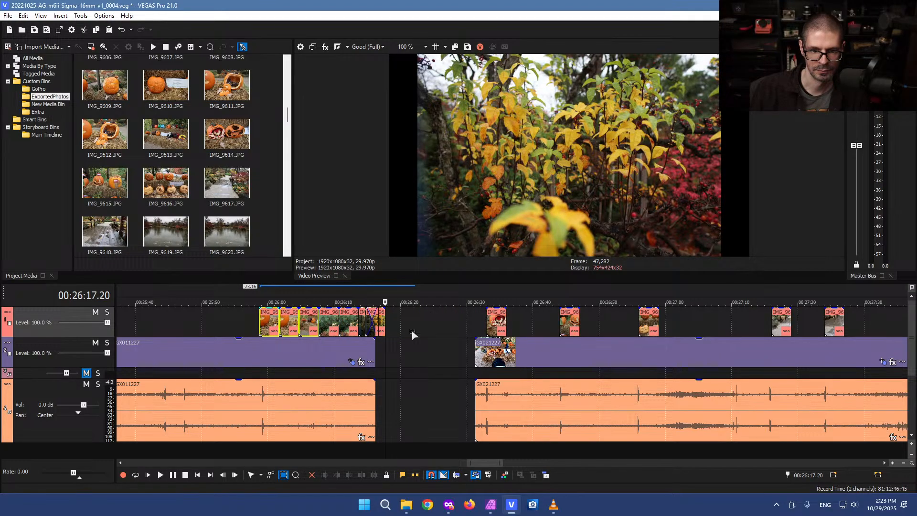
Cut the combined photo row, paste it at about 00:11:54 after the last voice clip, and clear the selection with the normal edit tool
key(Delete)
scroll(247, 331, down, 6)
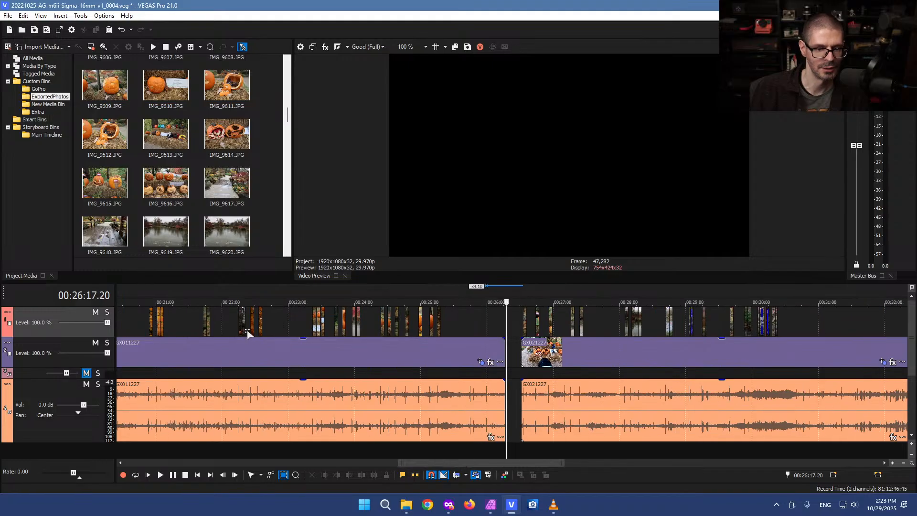
click(169, 324)
scroll(165, 327, up, 2)
scroll(165, 327, up, 2)
click(416, 314)
scroll(509, 321, up, 2)
click(480, 319)
key(ctrl+v)
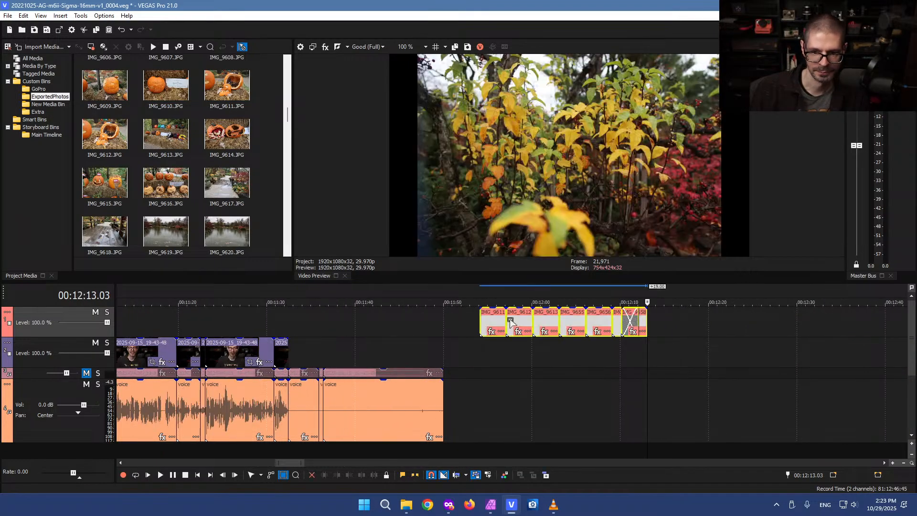
click(506, 361)
key(ctrl+d)
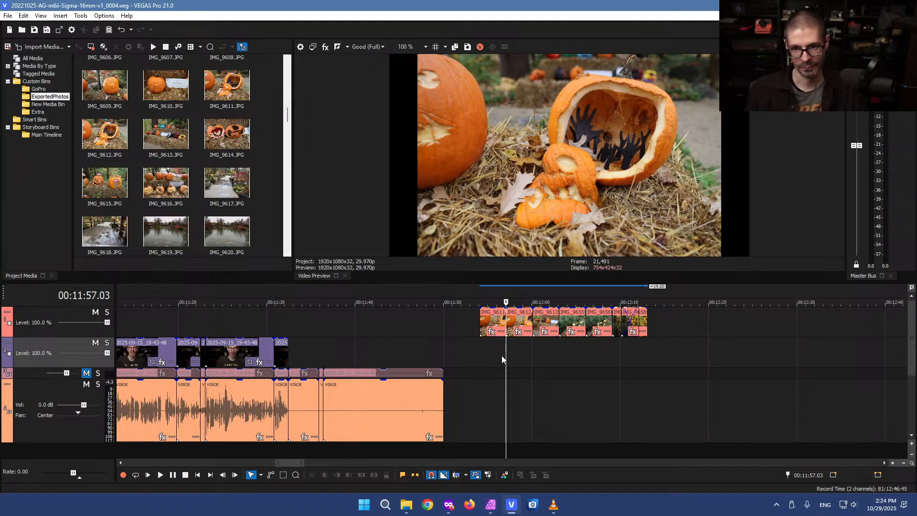
Move the section at the "Photos at different apertures" marker, with all later clips and markers, back to about 00:03:09
scroll(499, 358, down, 6)
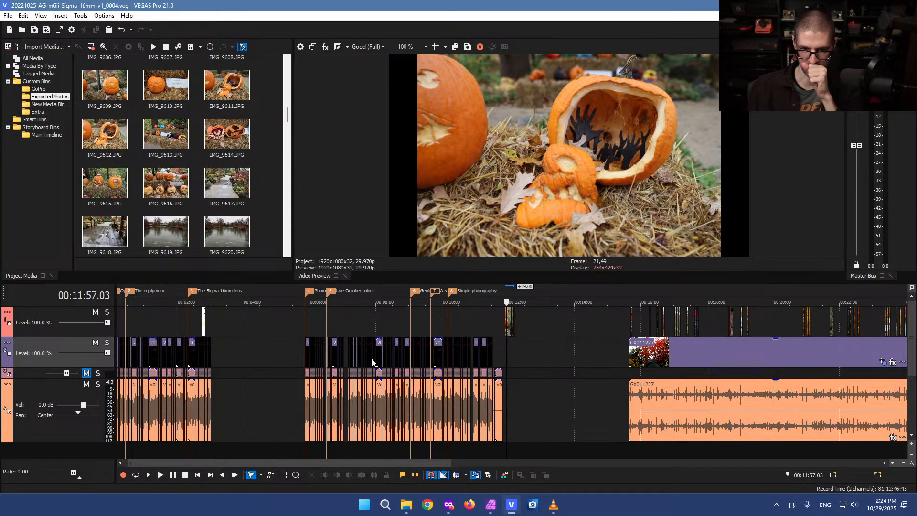
click(261, 340)
scroll(391, 351, up, 5)
scroll(439, 355, down, 2)
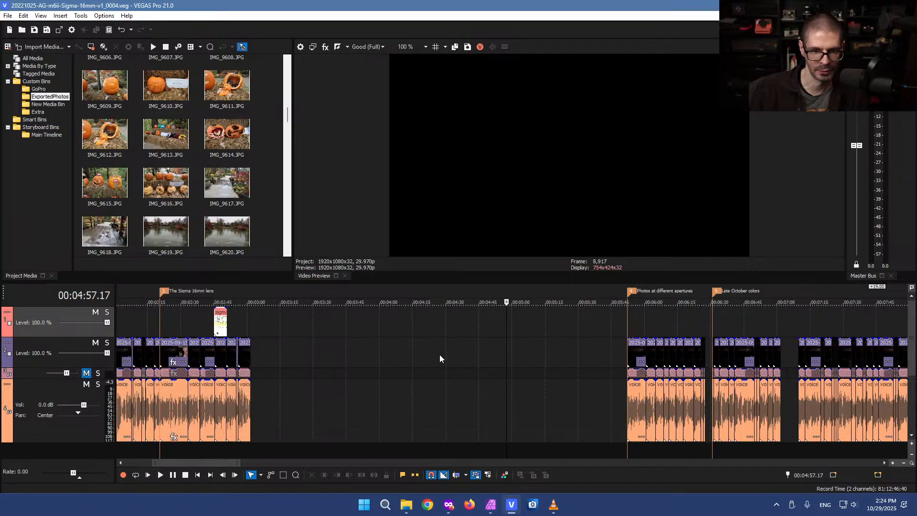
click(538, 333)
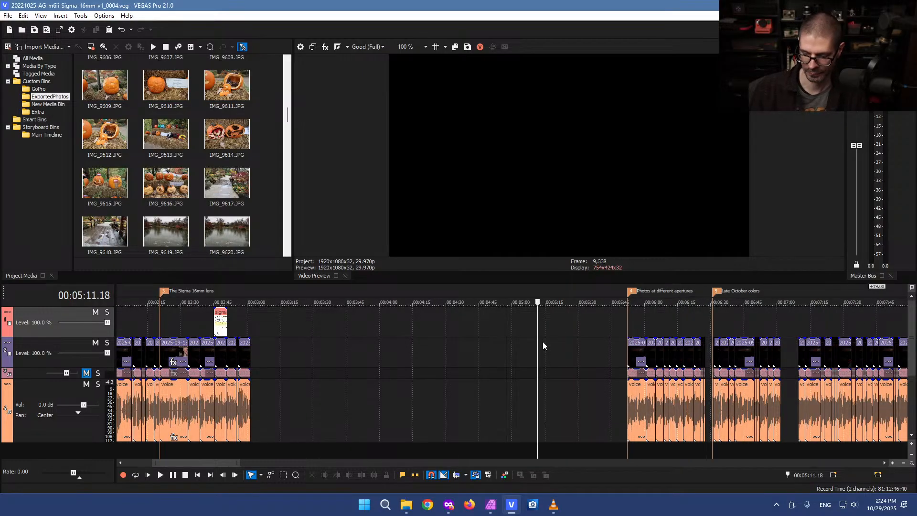
click(636, 355)
click(633, 354)
drag(639, 356, 279, 351)
click(257, 326)
scroll(257, 325, up, 6)
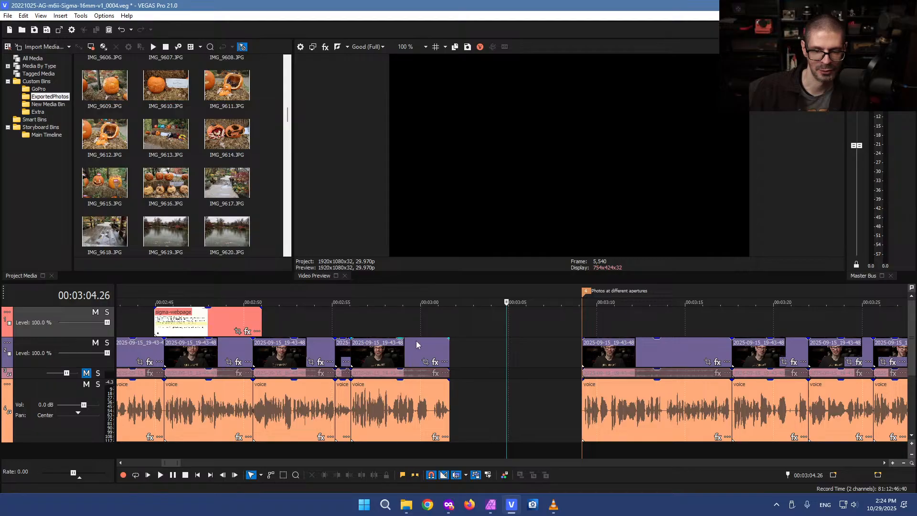
Examine the gaps between the narration sections from the Sigma 16mm lens section to the end of Late October colors
click(489, 340)
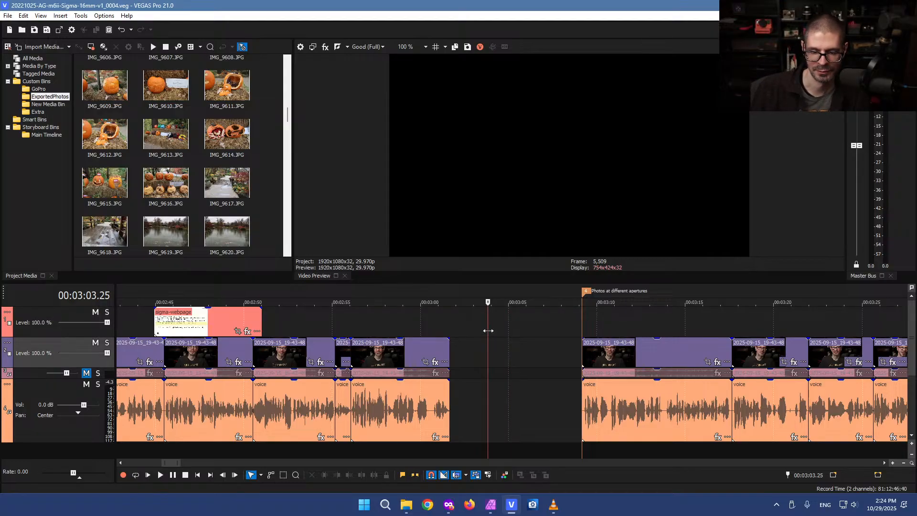
click(486, 323)
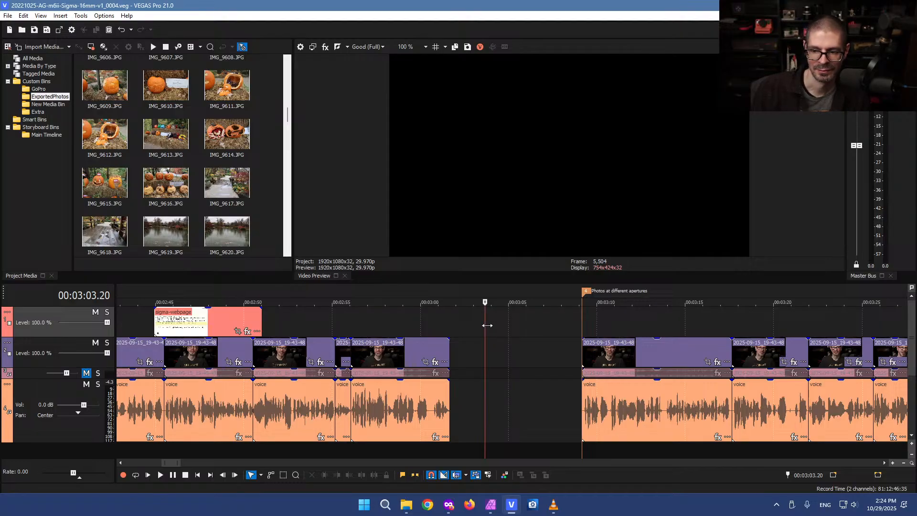
click(526, 322)
scroll(534, 325, down, 3)
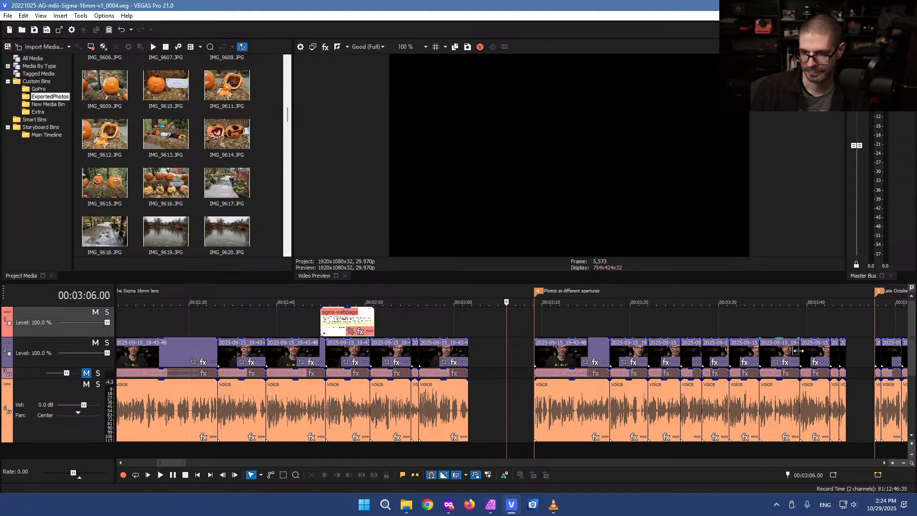
scroll(844, 359, down, 4)
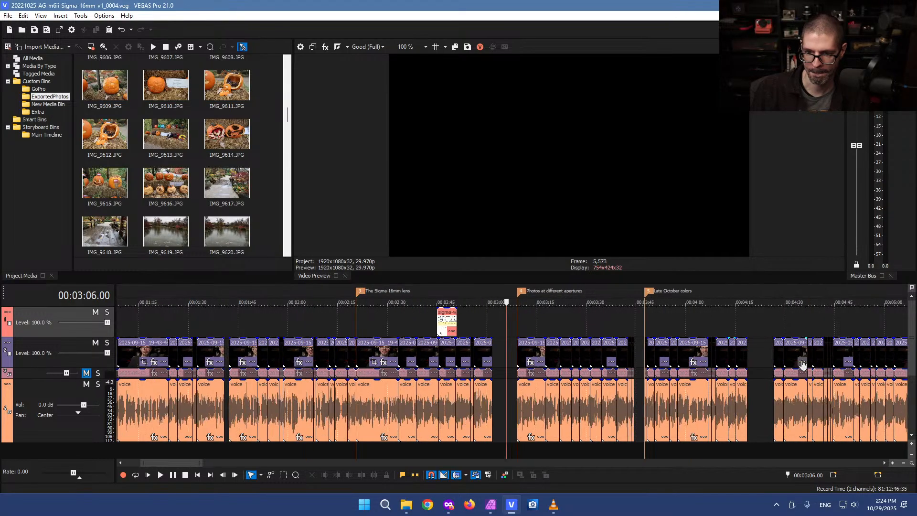
scroll(566, 347, down, 3)
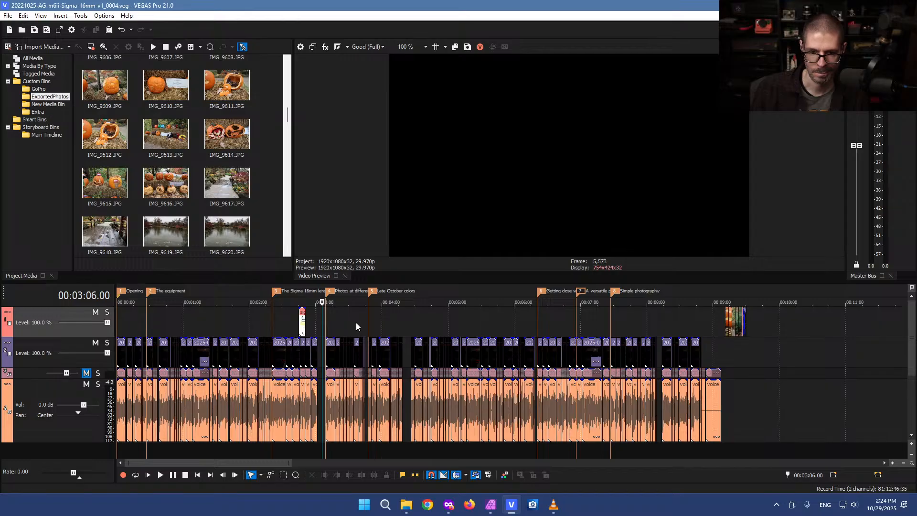
click(411, 326)
scroll(466, 338, up, 5)
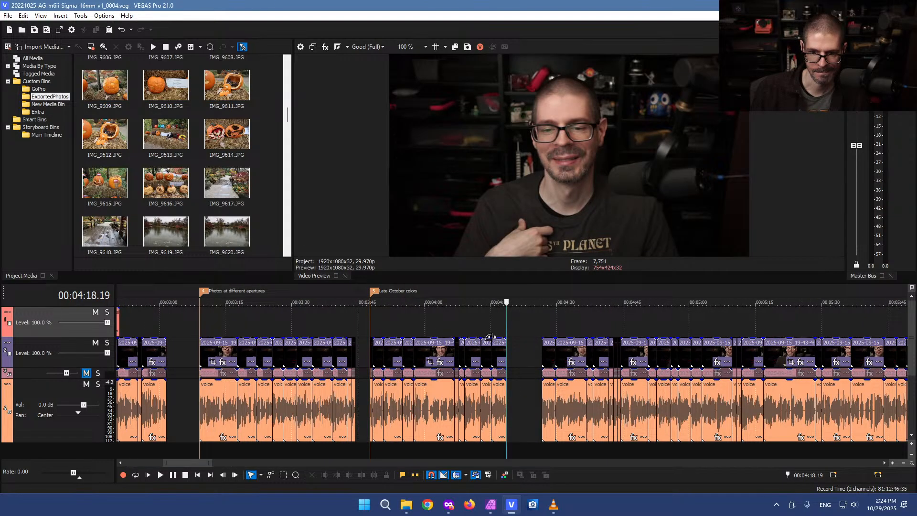
scroll(521, 342, down, 3)
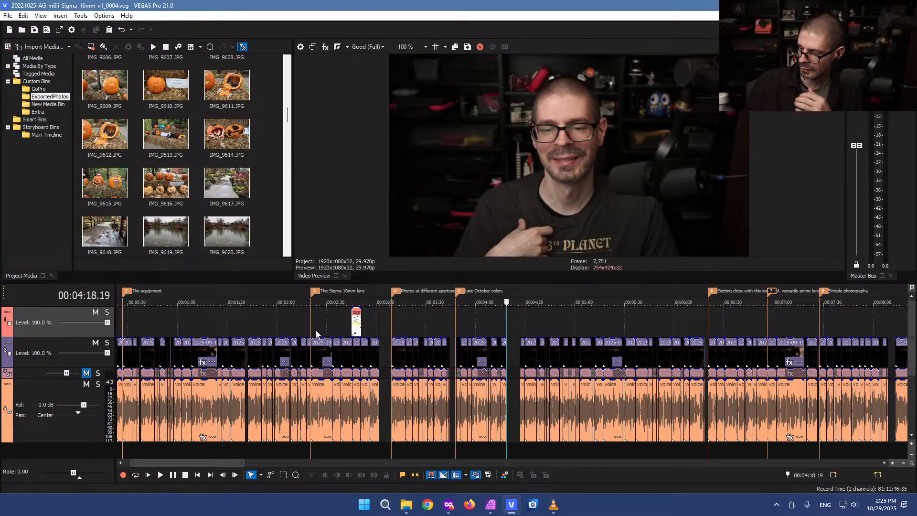
Play the narration edit from the very beginning of the timeline at a 1.50 playback rate
click(124, 326)
scroll(198, 344, up, 4)
click(256, 327)
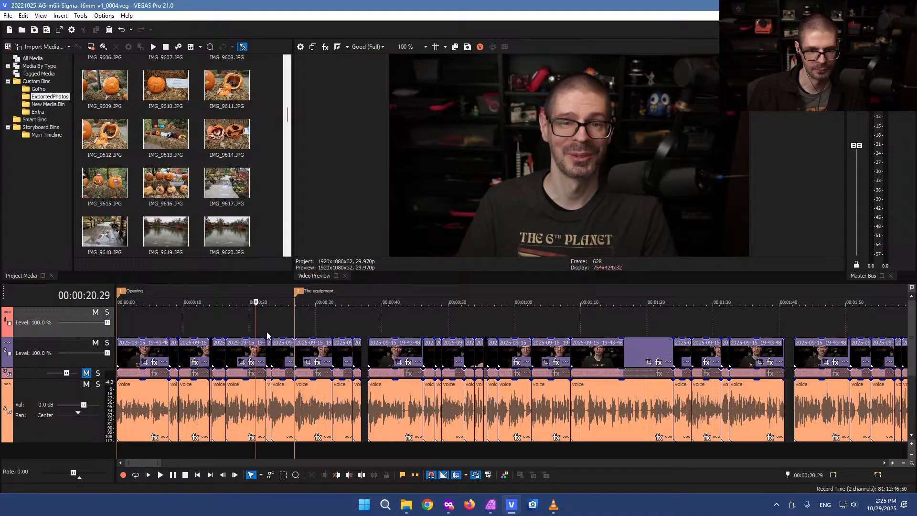
click(130, 321)
key(Home)
scroll(334, 333, up, 4)
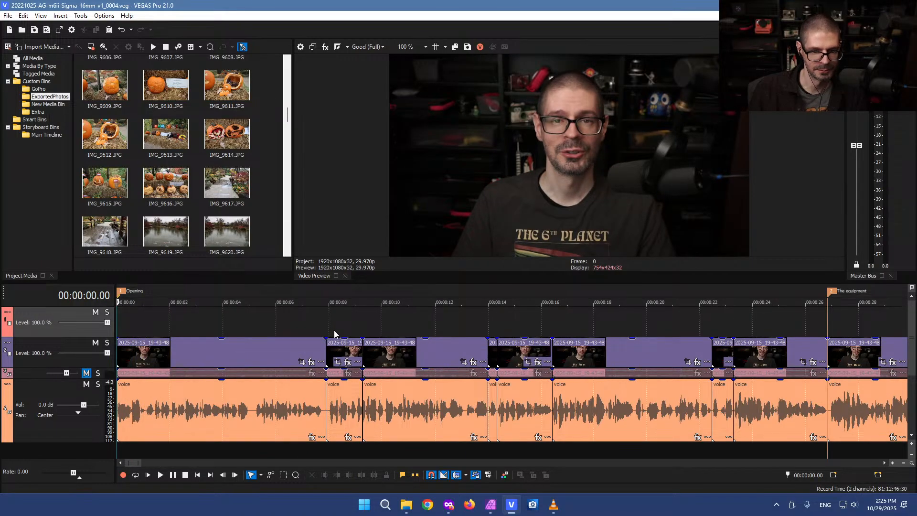
key(l)
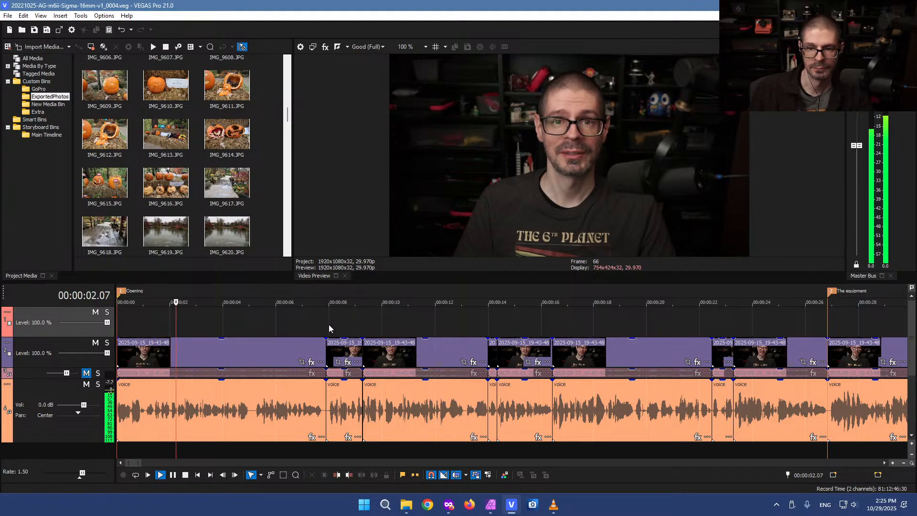
scroll(363, 327, down, 3)
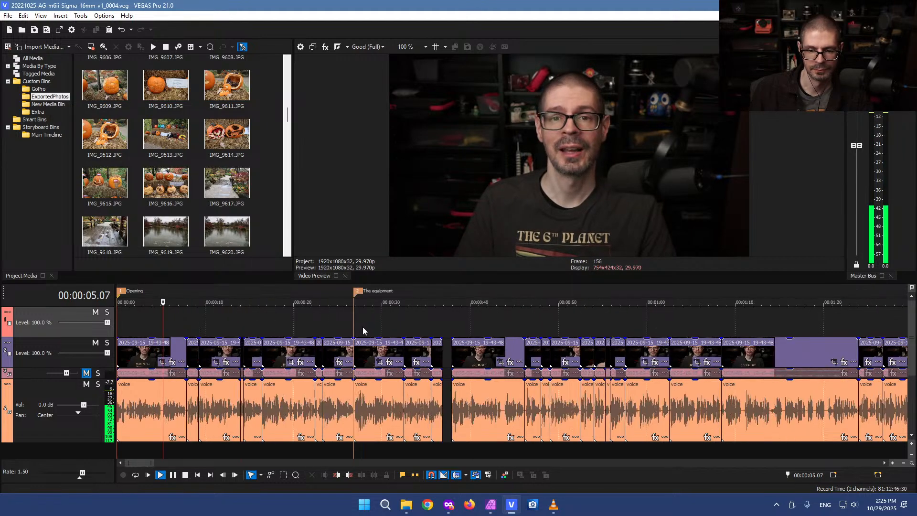
scroll(363, 327, down, 1)
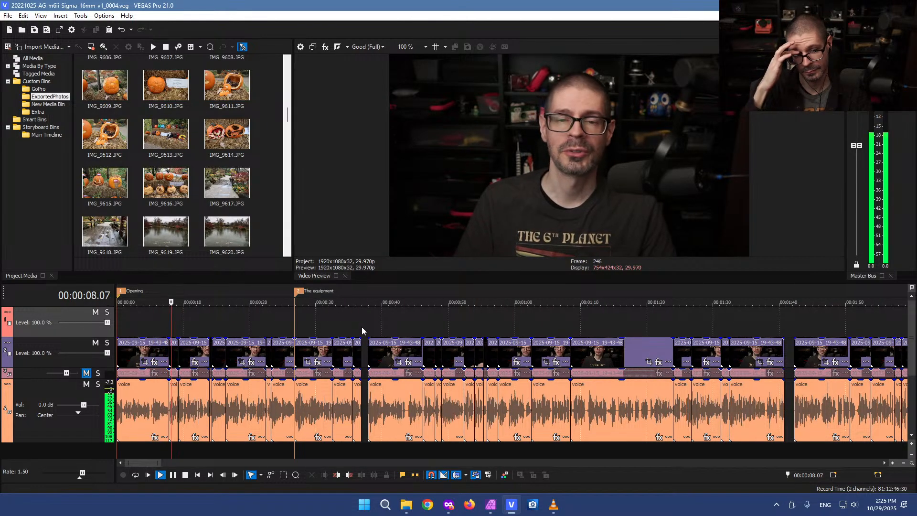
Raise the playback rate to 2.00 and review the opening through the start of The equipment section
key(l)
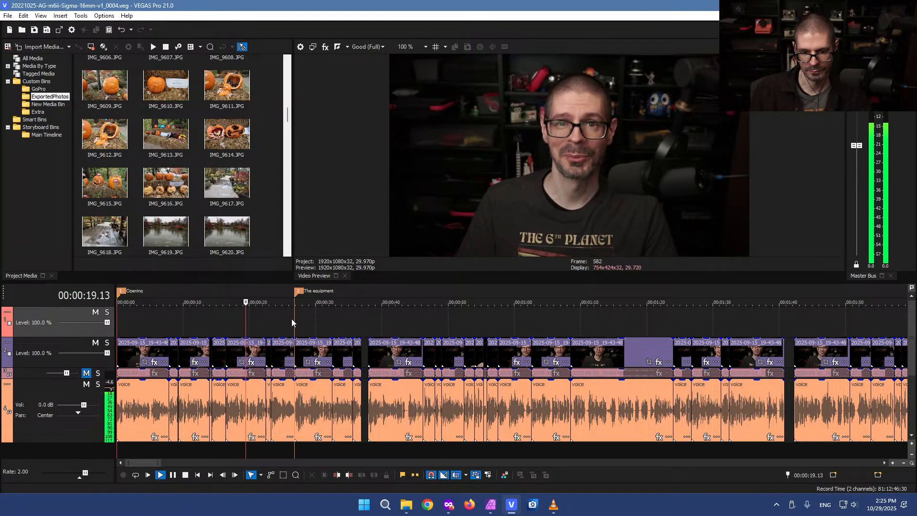
scroll(363, 329, up, 2)
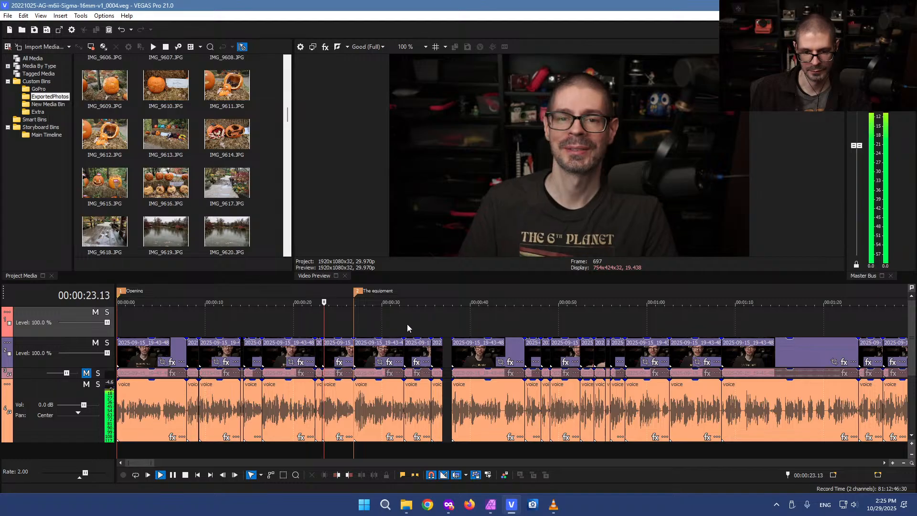
scroll(406, 323, up, 2)
scroll(634, 321, up, 1)
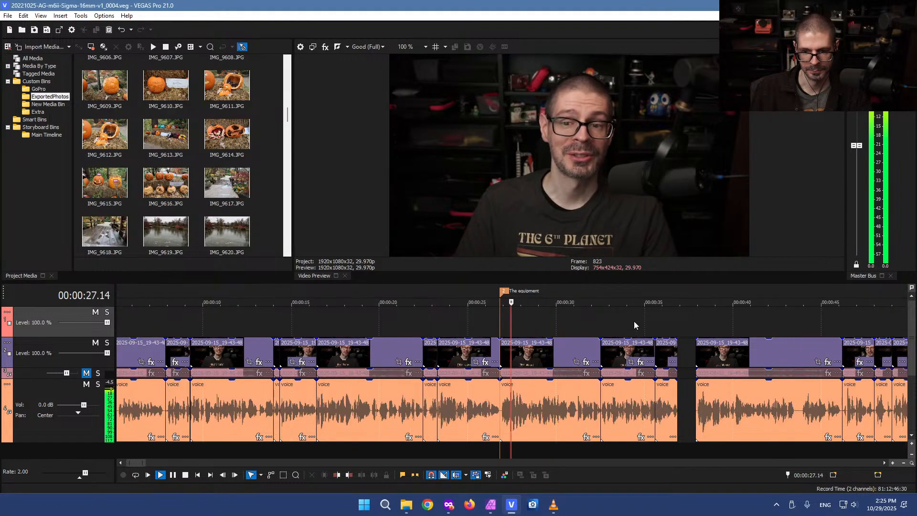
scroll(629, 321, down, 2)
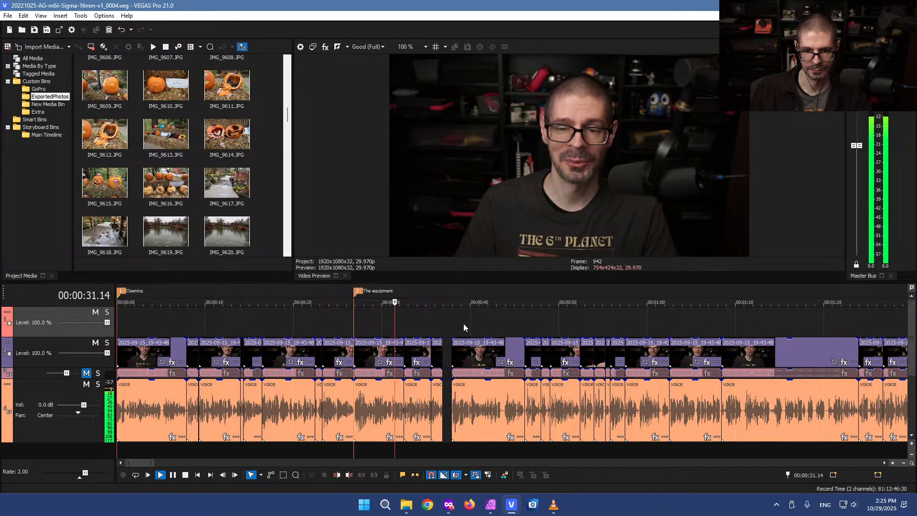
Stop the review in The equipment section and move the clip after the 00:00:37 gap back 1 second against the preceding clip
scroll(499, 323, up, 1)
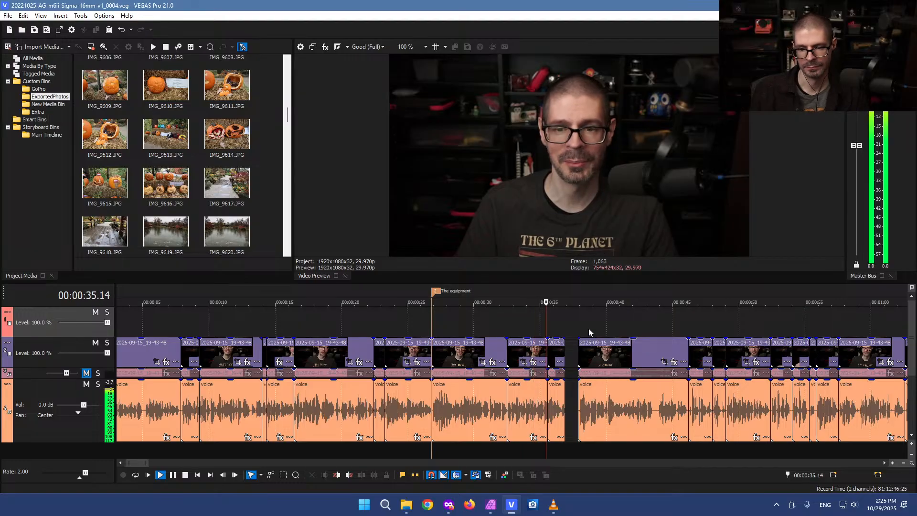
scroll(627, 320, up, 1)
scroll(626, 320, down, 1)
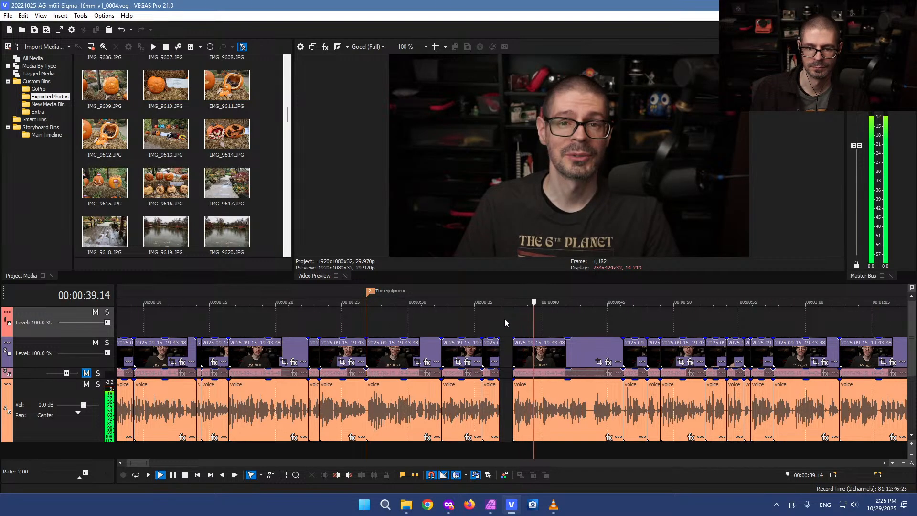
scroll(505, 319, up, 3)
key(space)
click(538, 331)
click(529, 330)
drag(576, 357, 522, 354)
Play across the join near 00:00:36.28 and review the following narration clip at a 1.50 rate up to about 00:00:43
click(445, 319)
key(space)
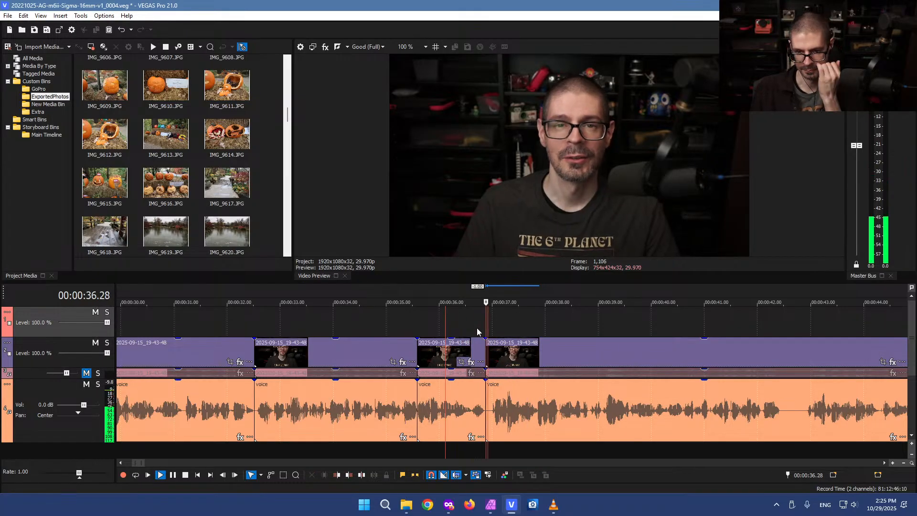
key(l)
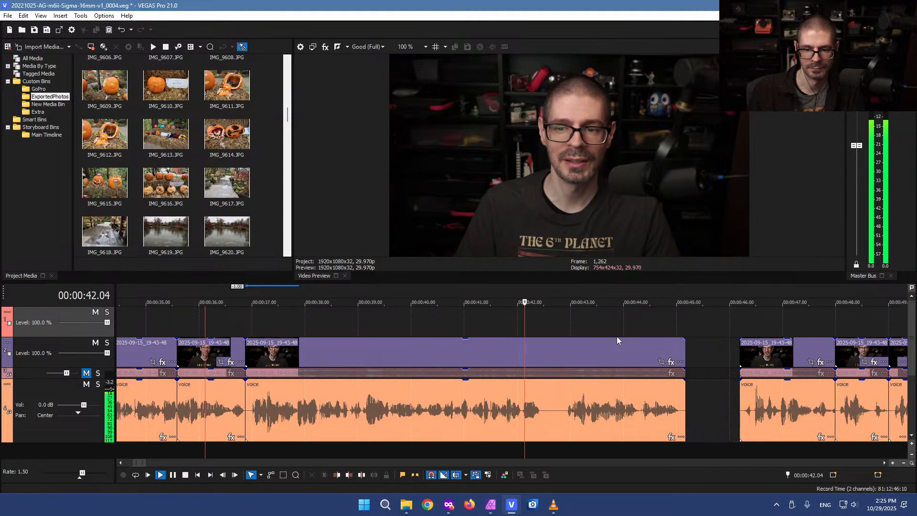
key(k)
Split the narration clip on both sides of the silent pause starting at 00:00:42.15 and ripple-delete the pause
click(540, 409)
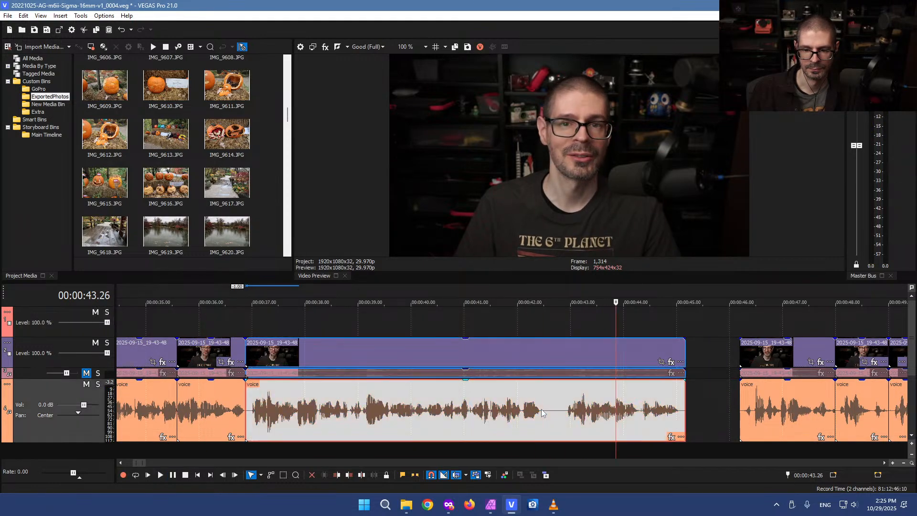
key(s)
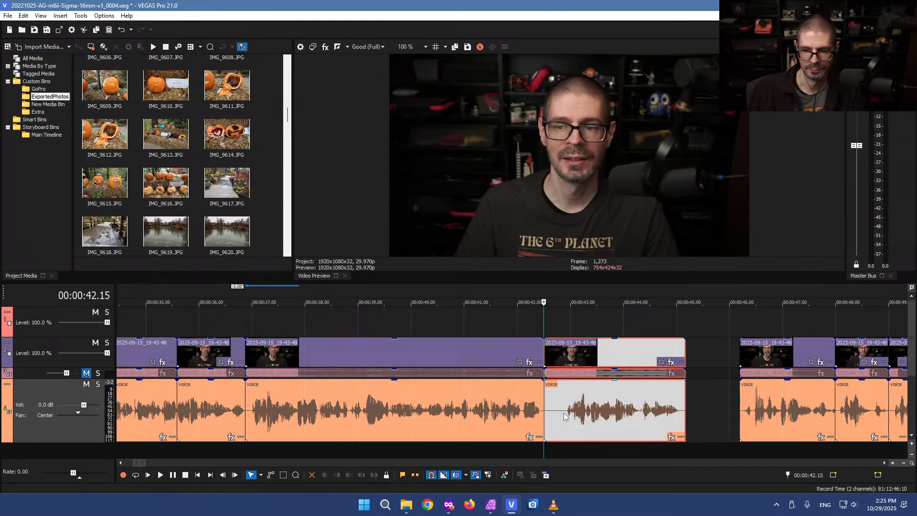
click(564, 417)
key(s)
click(556, 416)
key(Delete)
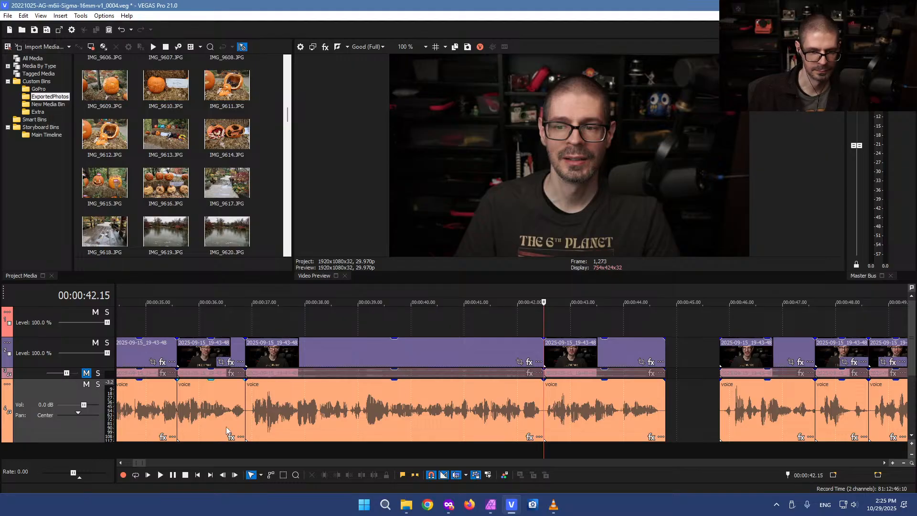
Place the cursor at about 00:00:37.07 and enlarge the waveform around the silent start of that narration clip
click(264, 416)
key(Up)
key(Up)
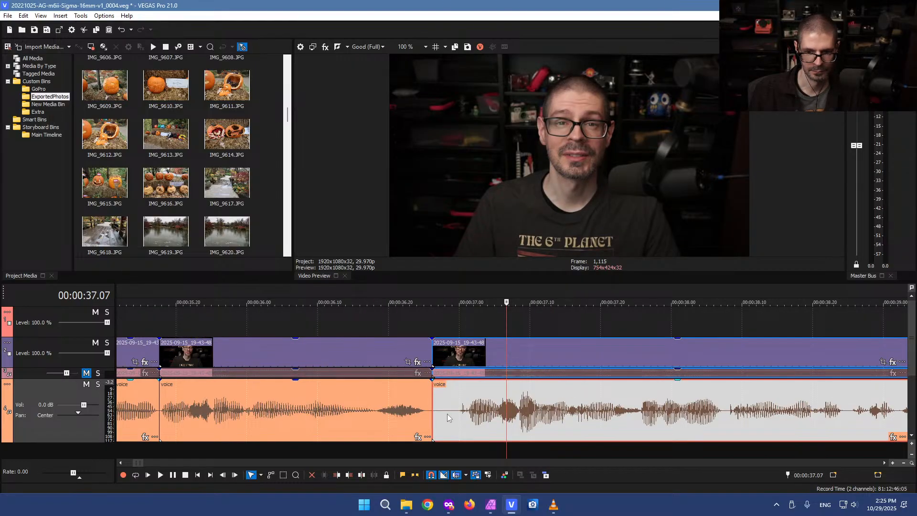
Play the start of the clip near 00:00:37, split it at 00:00:37.01 just before the speech, and delete the leading piece
click(447, 414)
key(space)
key(space)
click(463, 417)
scroll(464, 416, up, 2)
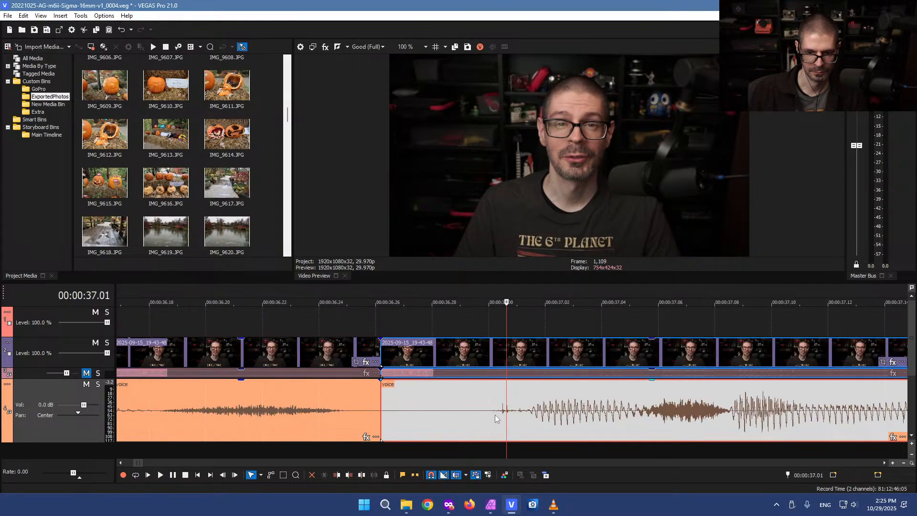
key(space)
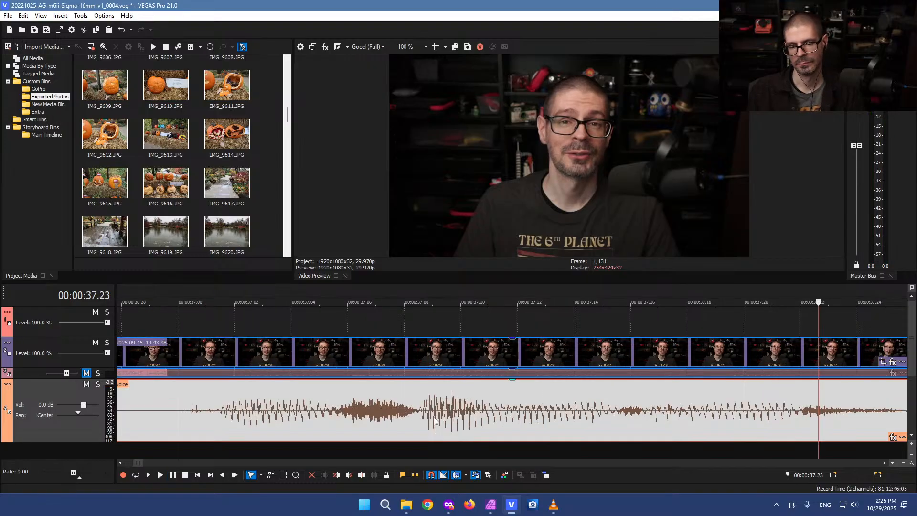
scroll(267, 422, down, 4)
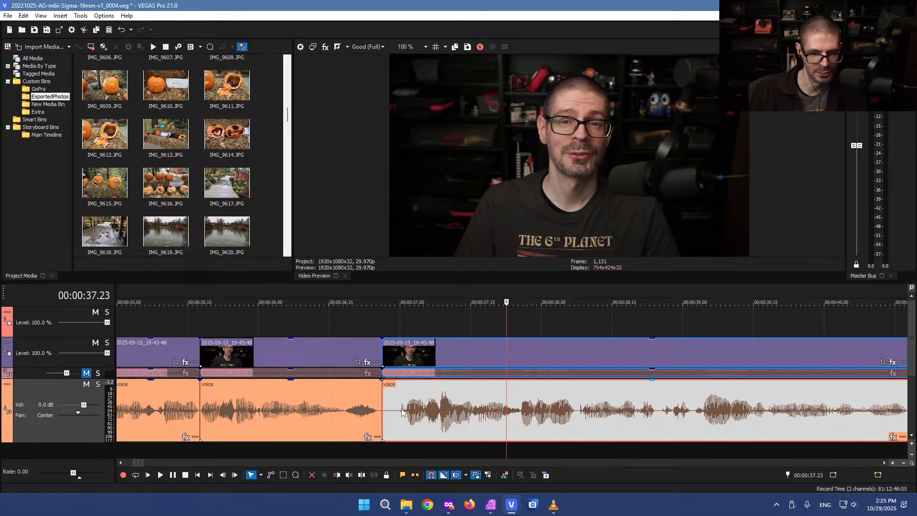
click(401, 411)
scroll(452, 412, up, 3)
click(515, 412)
key(s)
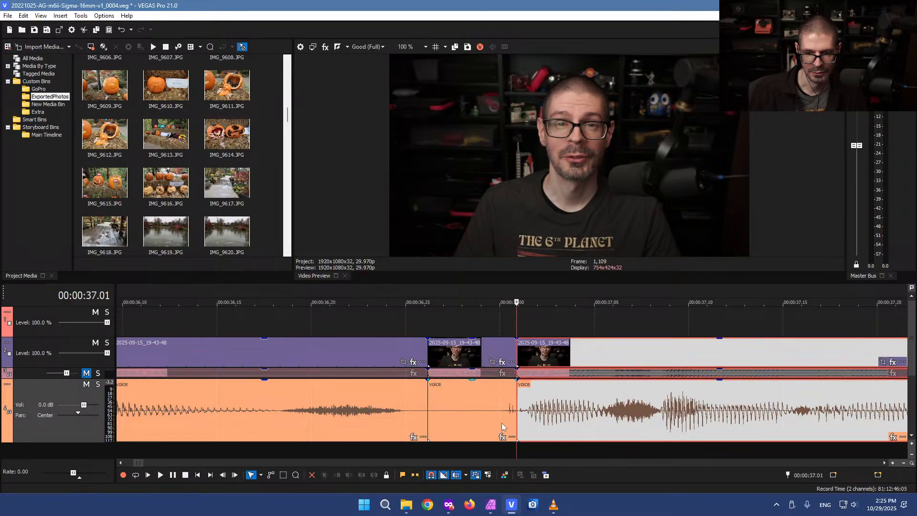
click(470, 414)
key(Delete)
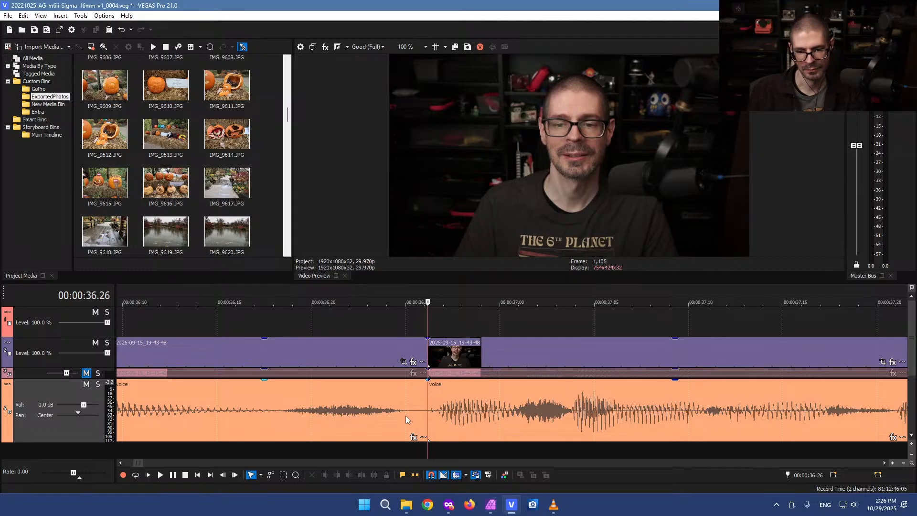
Play back the join at 00:00:36.26 to check how the speech flows across the cut
scroll(420, 409, down, 3)
click(427, 407)
key(space)
scroll(430, 410, down, 4)
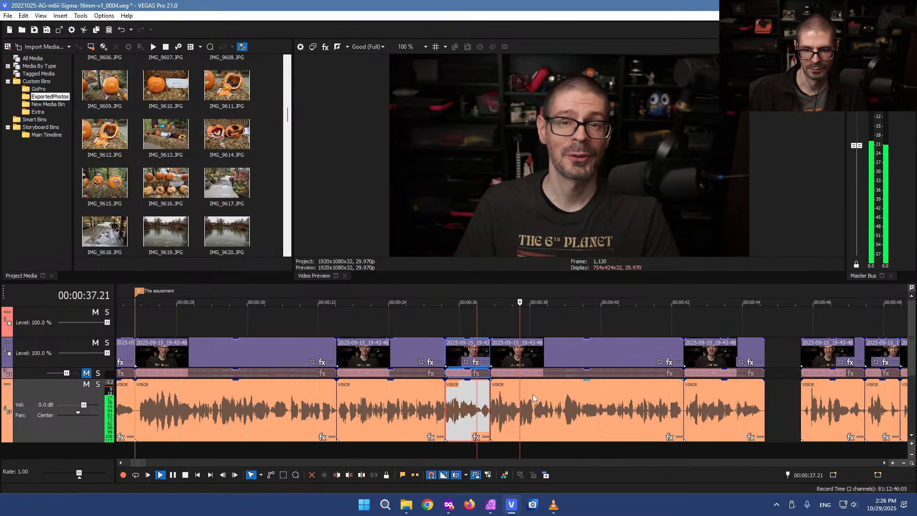
key(Return)
click(452, 401)
key(space)
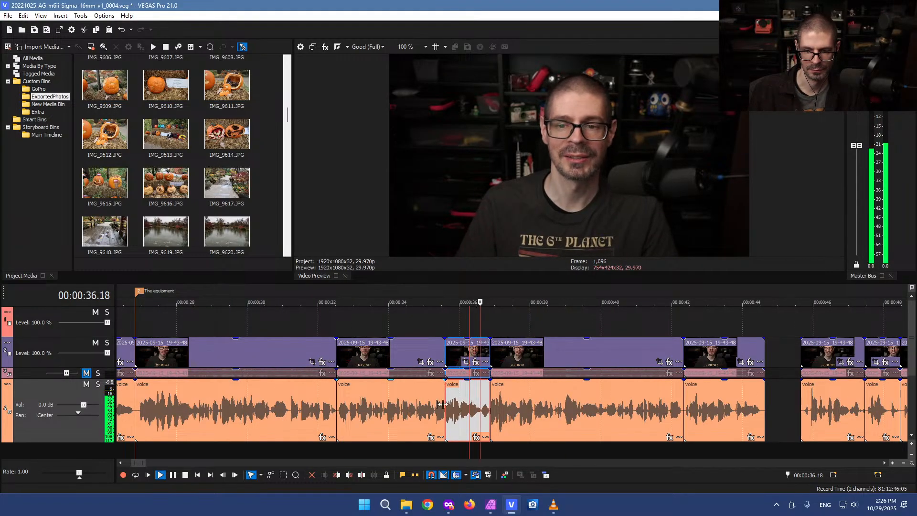
Adjust the join before 00:00:37 so the previous clip's tail slightly overlaps the next clip in a very short crossfade
click(504, 394)
scroll(503, 395, up, 5)
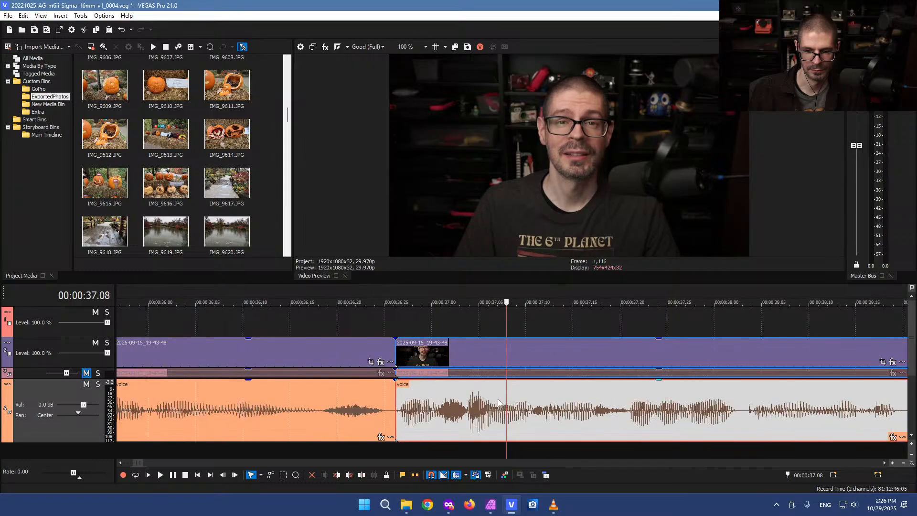
mouse_move(433, 412)
mouse_down()
mouse_move(449, 413)
mouse_move(404, 420)
mouse_move(430, 423)
mouse_up()
click(423, 421)
scroll(422, 420, up, 4)
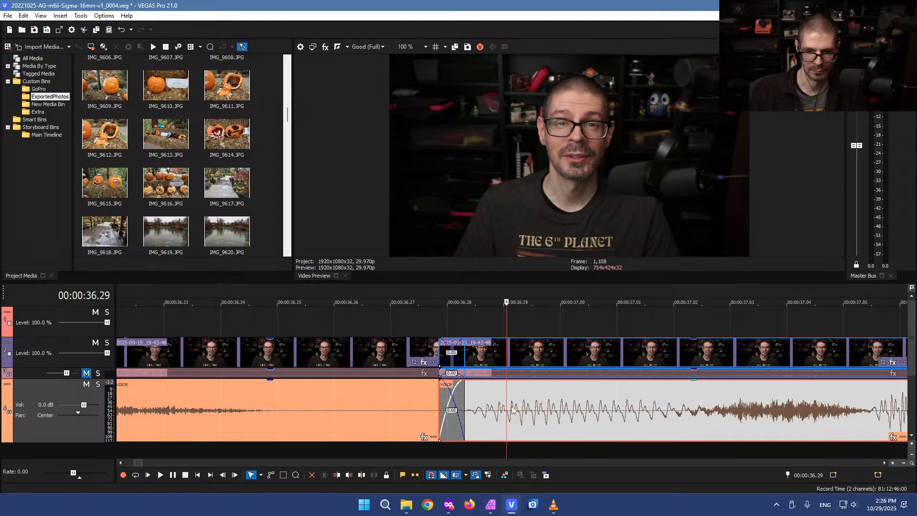
Play back the crossfaded join and the clip that follows it, from about 00:00:35 to 00:00:41
scroll(488, 413, down, 8)
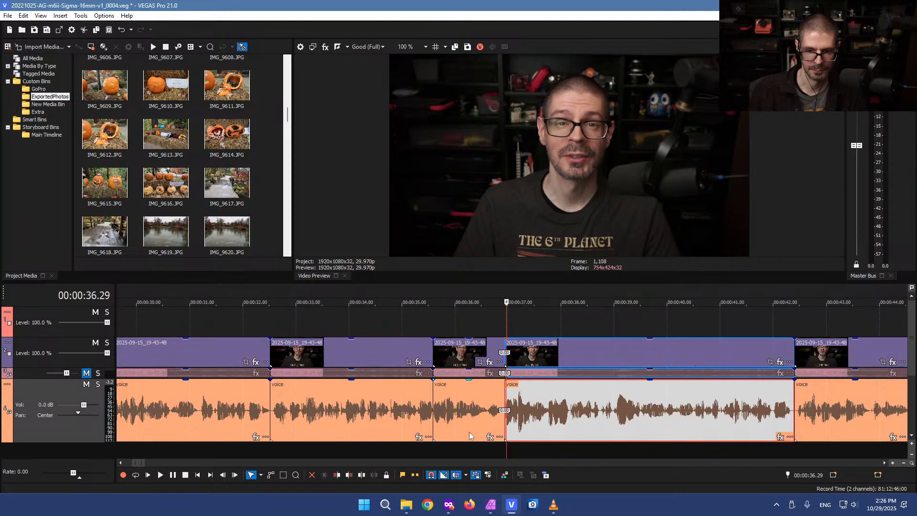
click(420, 398)
key(space)
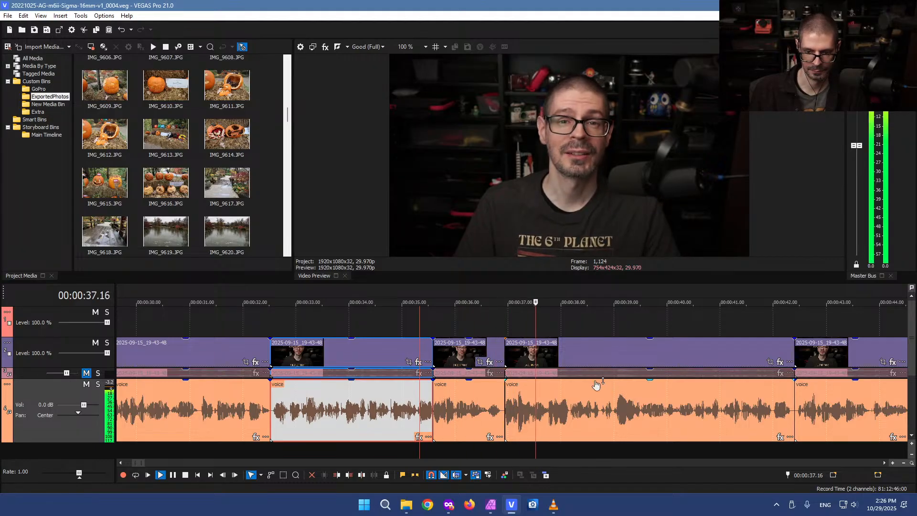
scroll(572, 383, down, 4)
key(space)
Close the gap after about 00:00:44 by moving the following clips earlier on the timeline
click(605, 329)
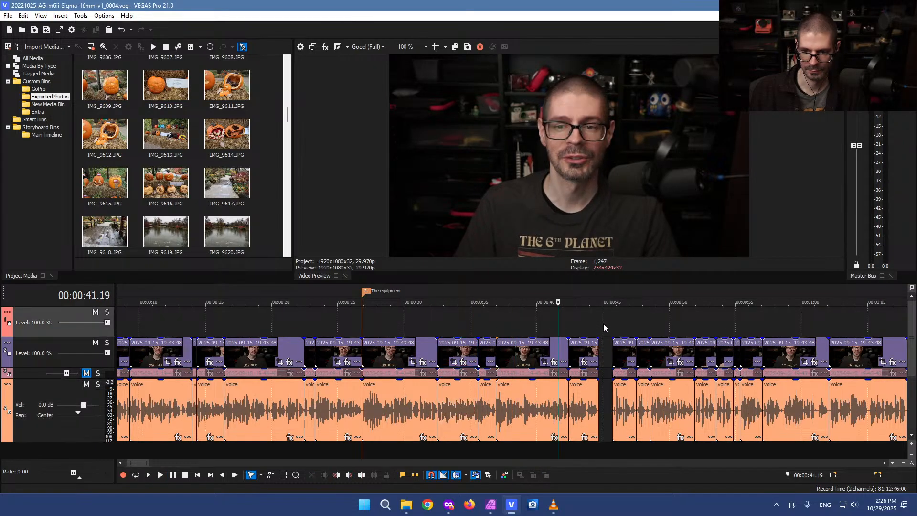
scroll(604, 329, up, 3)
drag(544, 394, 508, 394)
drag(604, 410, 573, 410)
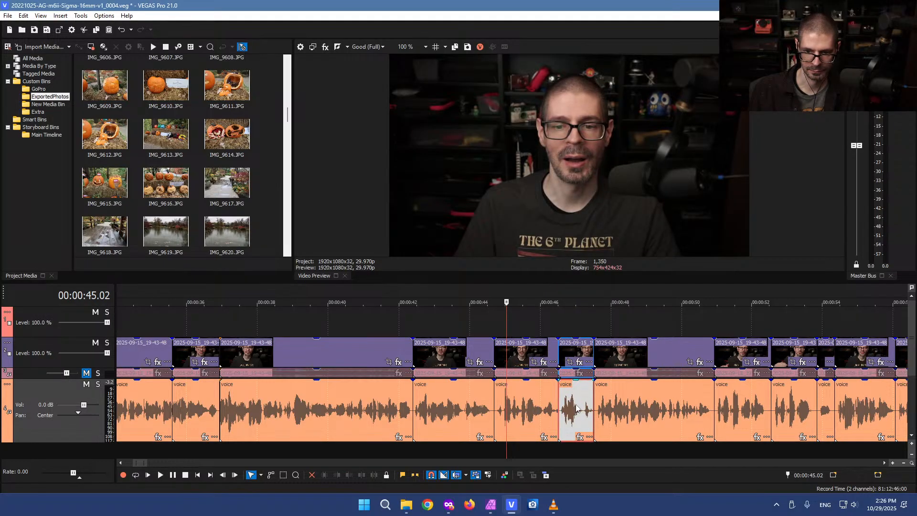
Play back the clips between about 00:00:44 and 00:00:48 to check the closed gap and the short phrase after it
click(549, 407)
click(491, 407)
key(space)
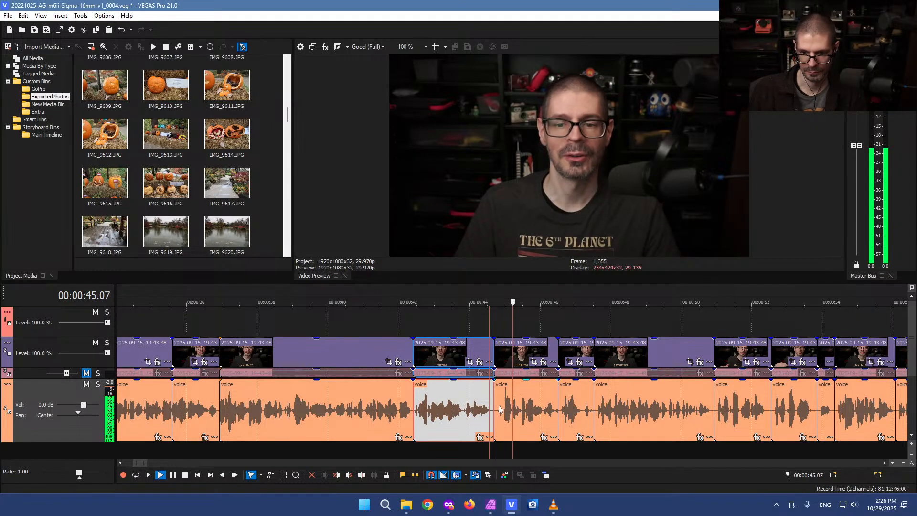
scroll(580, 395, up, 3)
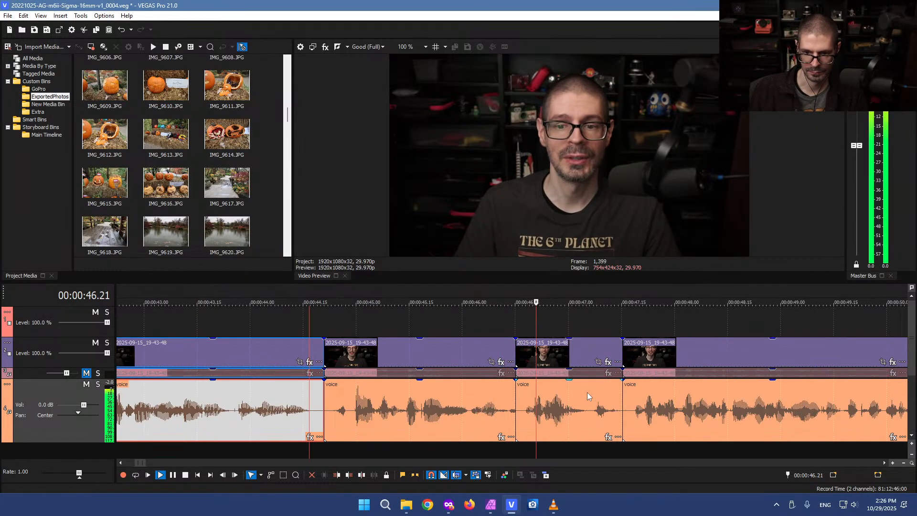
key(Return)
click(534, 407)
click(531, 407)
key(space)
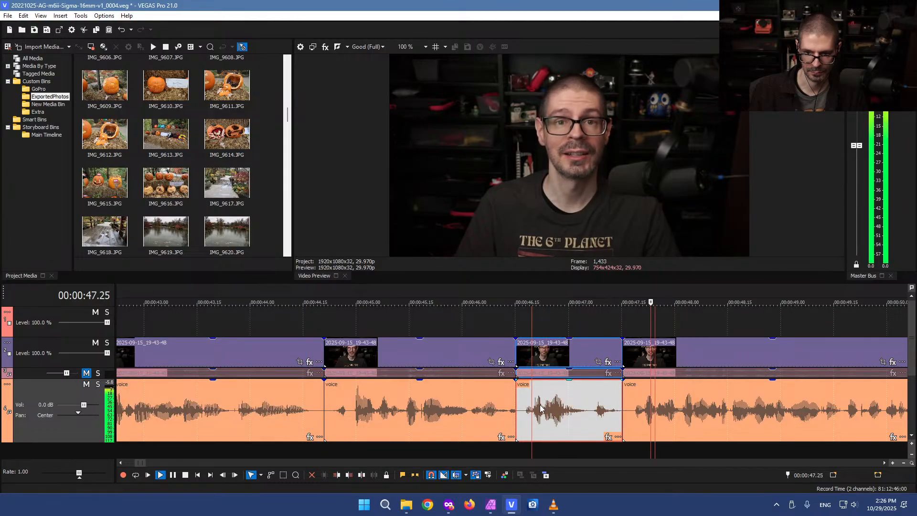
key(Return)
Delete the short clip that starts at 00:00:46.15, letting the following clips close up
scroll(540, 408, down, 4)
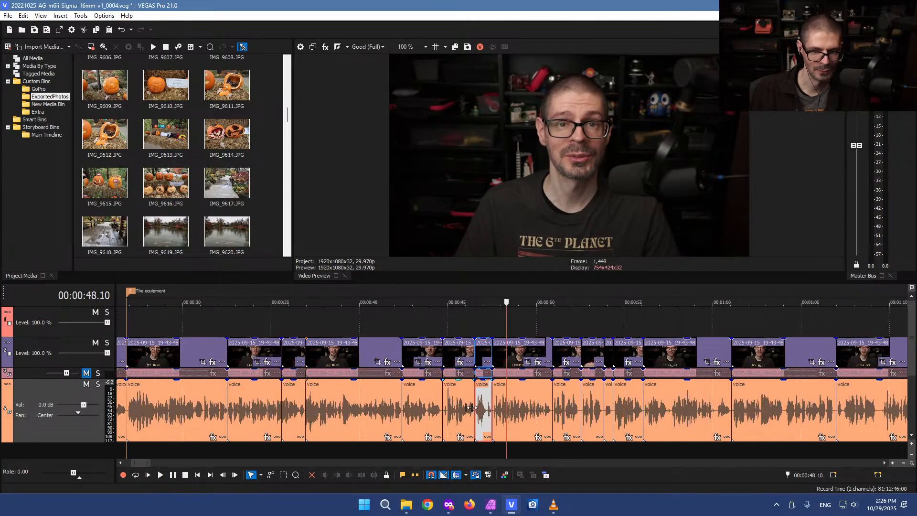
scroll(471, 408, down, 1)
scroll(549, 412, up, 4)
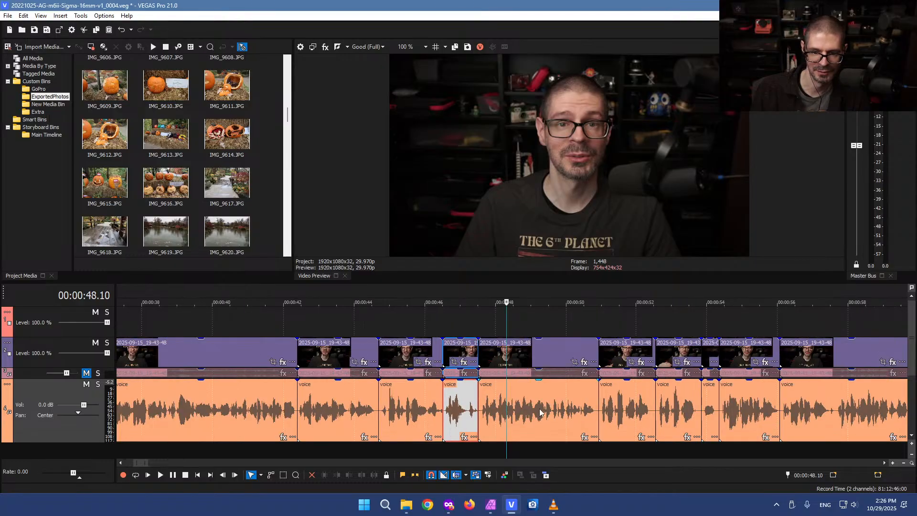
click(462, 407)
key(Delete)
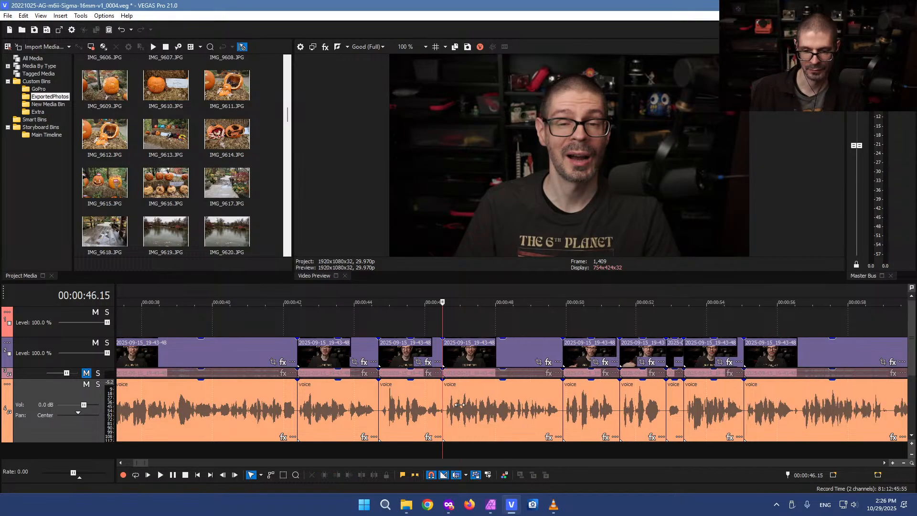
Move the clips after the 00:00:46.15 cut later to start at about 00:00:48.15, leaving a gap
drag(469, 415, 532, 415)
drag(447, 419, 454, 419)
click(239, 338)
scroll(402, 340, down, 3)
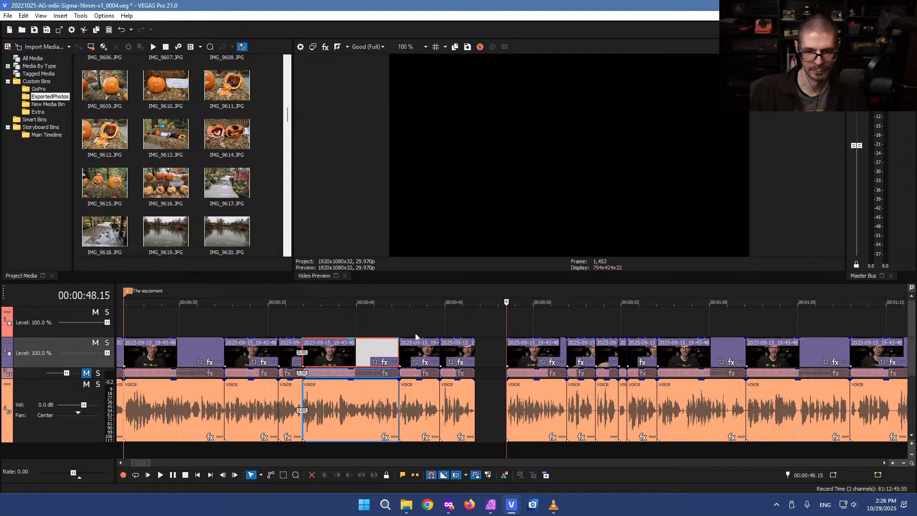
Play the timeline at 1.50 speed from just after "The equipment" marker to review the edited speech
click(338, 321)
scroll(350, 320, down, 2)
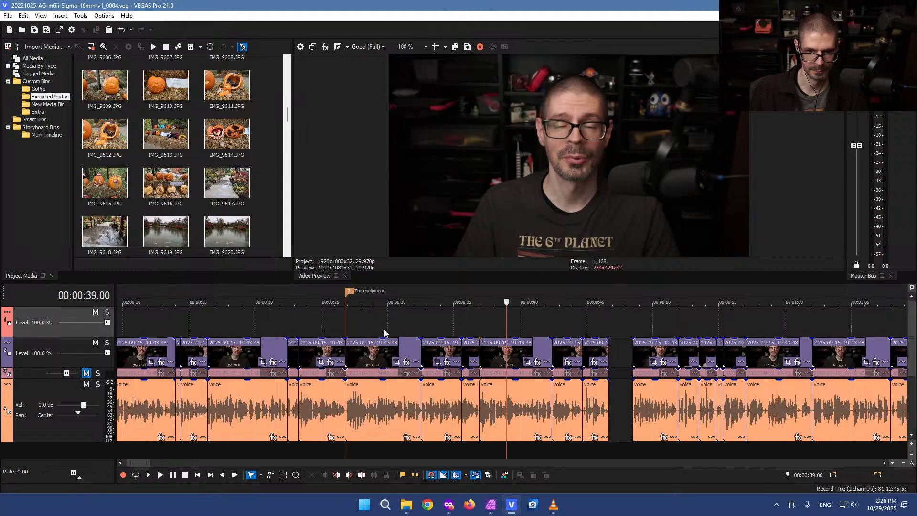
click(355, 320)
key(l)
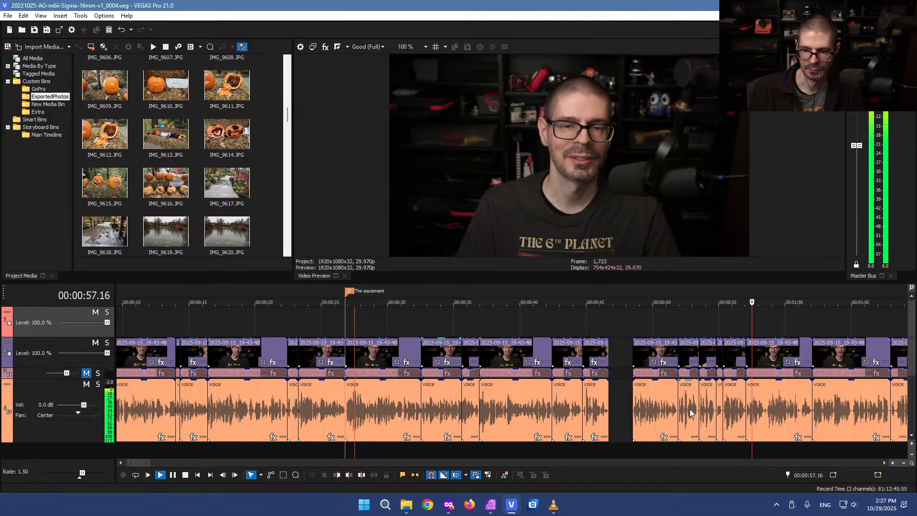
Delete the short clip at 00:00:56.01 and move the next clips to start at about 00:00:57.00
click(732, 416)
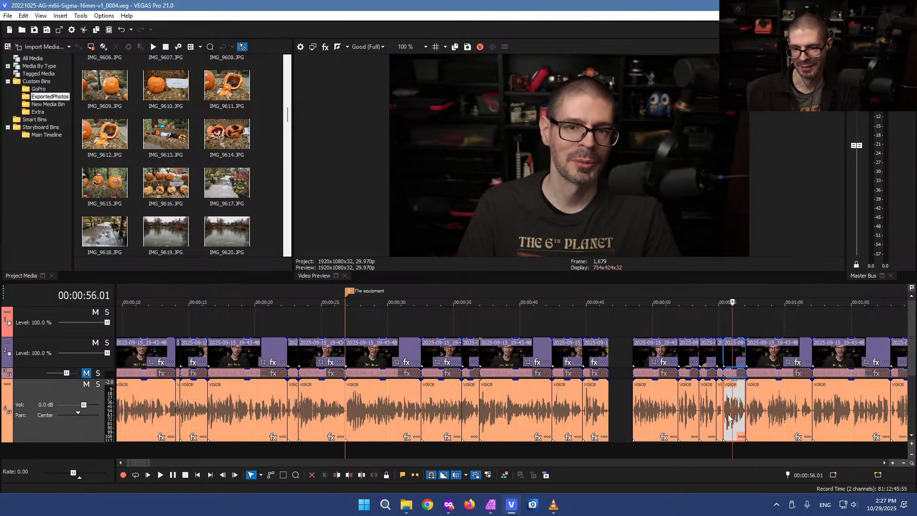
key(Delete)
drag(729, 416, 753, 421)
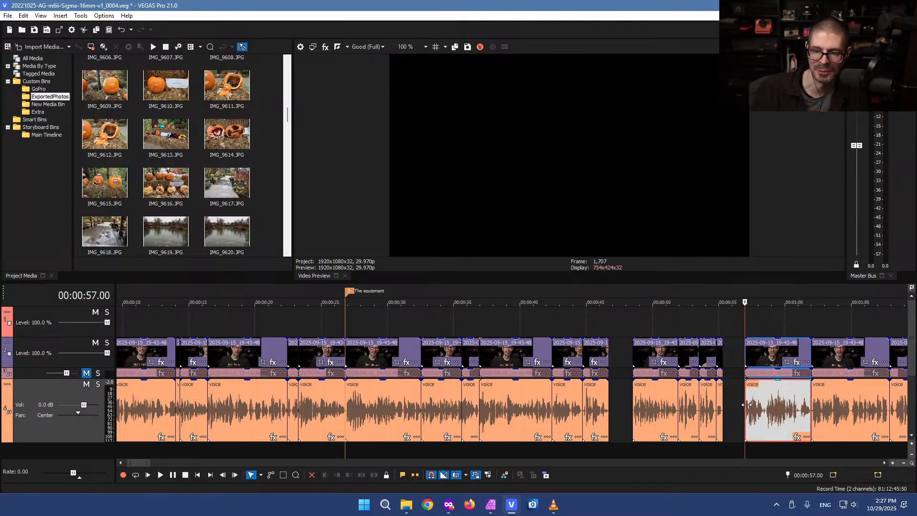
Play the timeline from 00:00:57.00 onward, raising the playback rate to 1.50 and then 2.00, to review up to about 00:01:31
click(750, 409)
click(745, 410)
key(space)
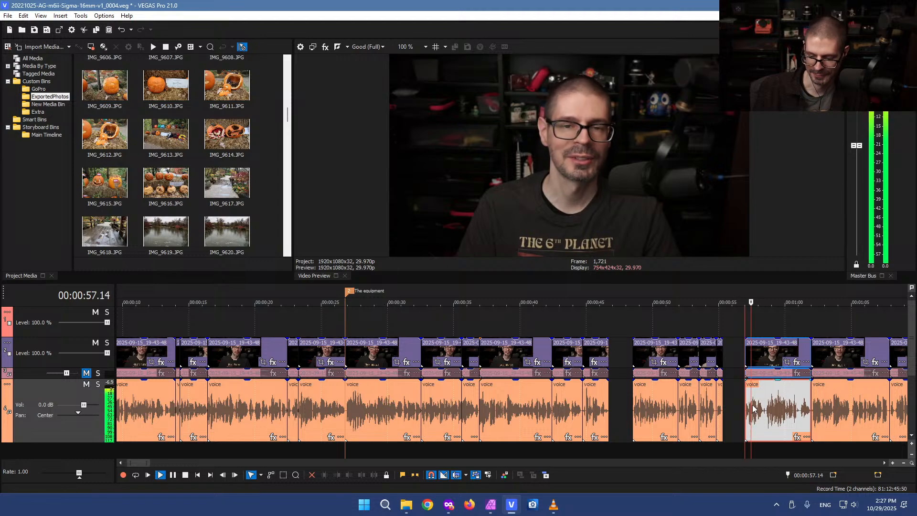
key(l)
scroll(720, 415, down, 4)
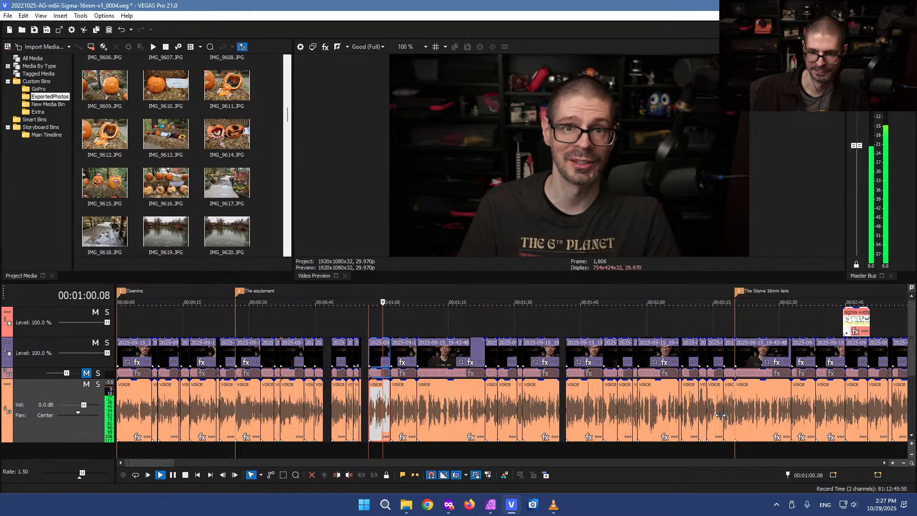
scroll(720, 415, up, 4)
scroll(720, 415, up, 2)
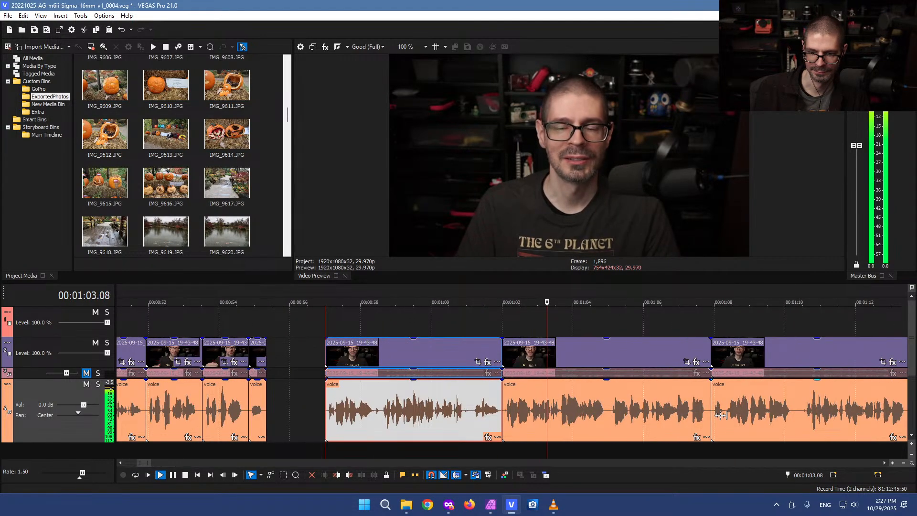
scroll(720, 415, down, 3)
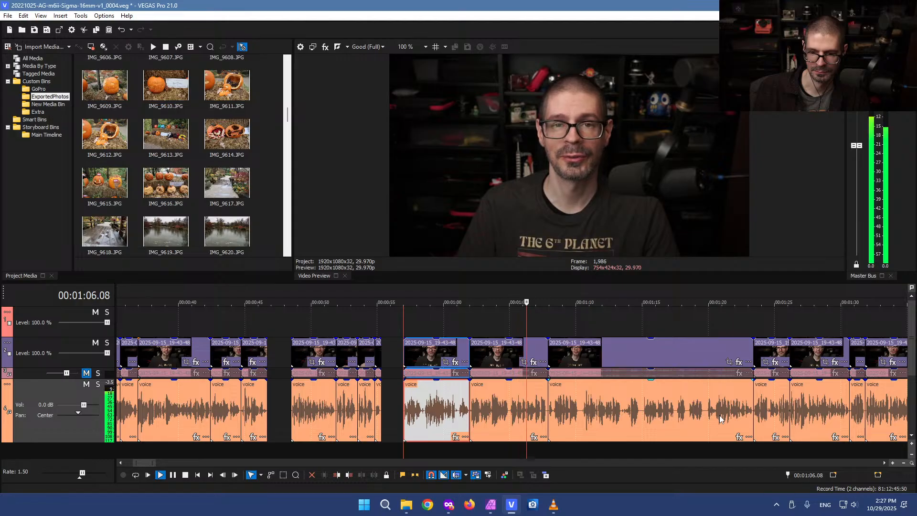
scroll(720, 419, up, 4)
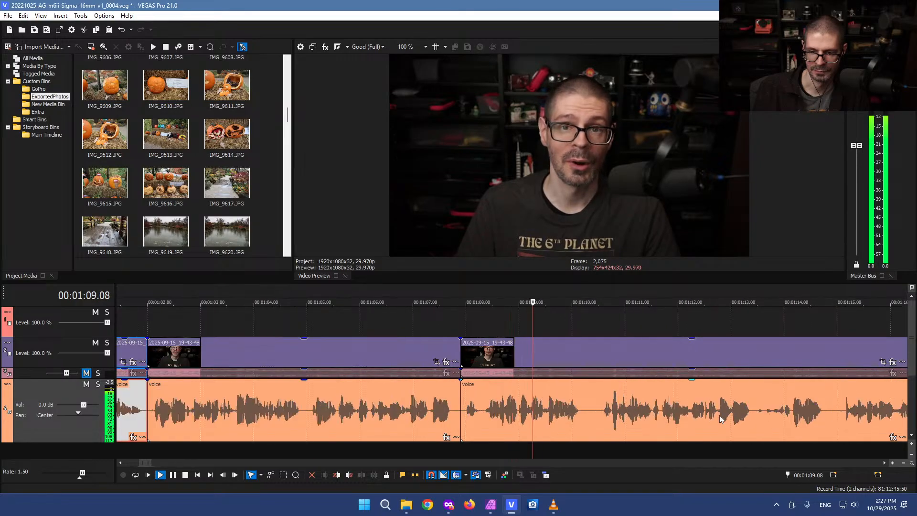
scroll(718, 416, down, 5)
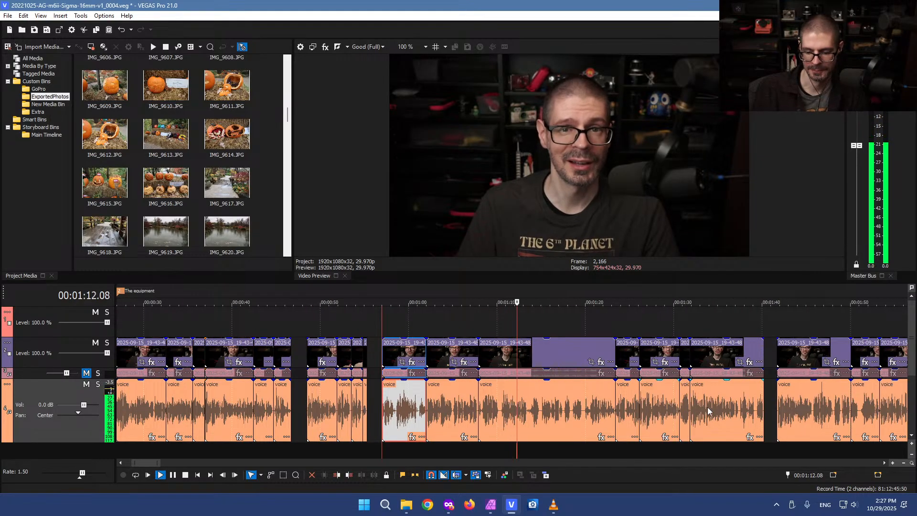
key(l)
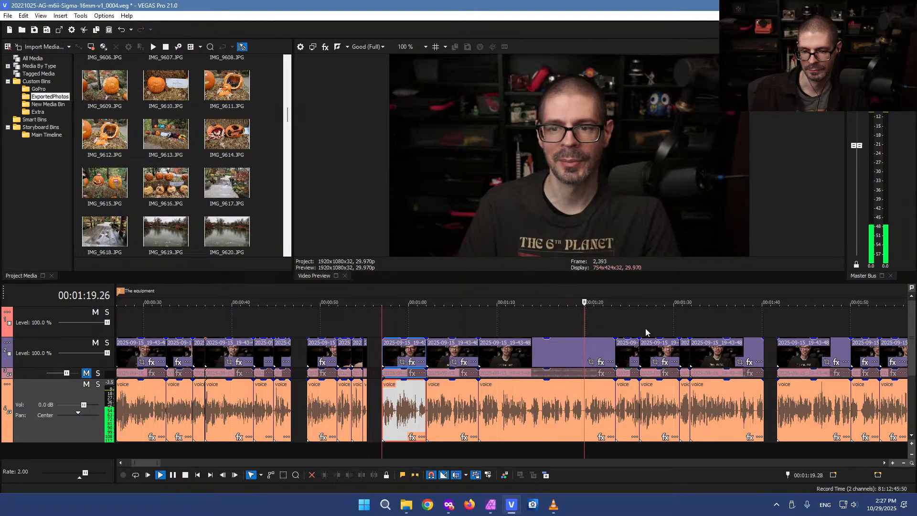
scroll(646, 329, up, 2)
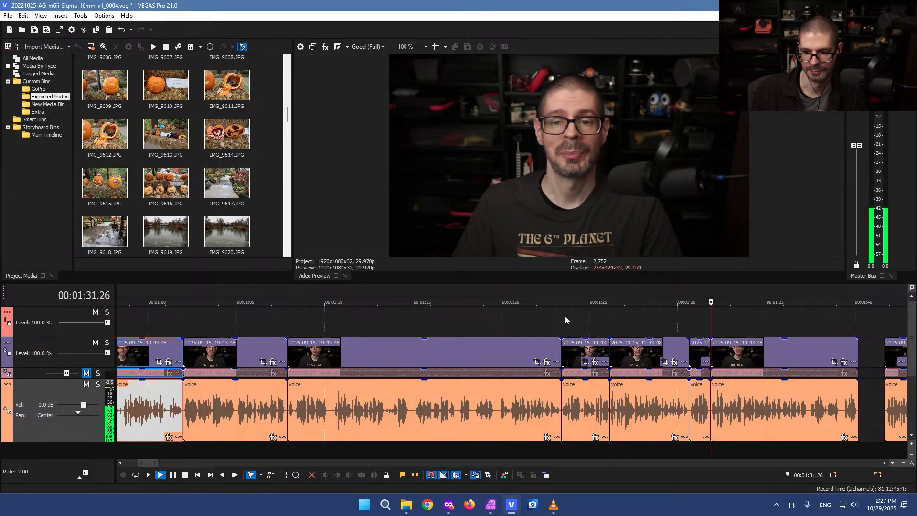
Stop playback and add a marker named "Bad weather is good weather for photos" at 00:01:31.25
key(k)
click(709, 322)
key(m)
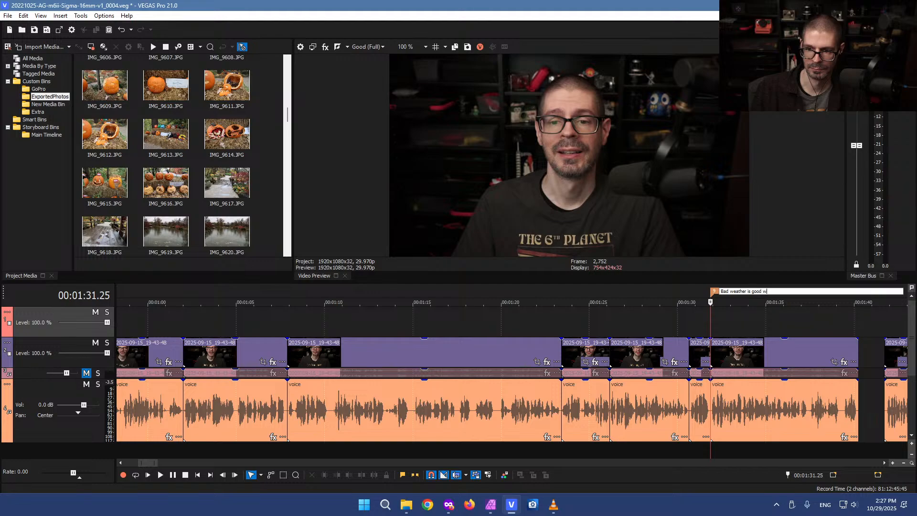
text(Bad weather is good weather for photo)
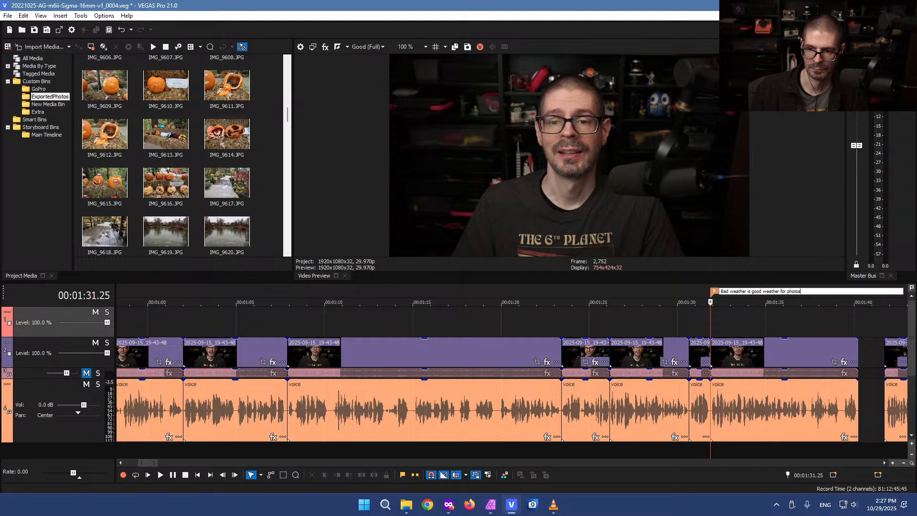
text(s)
key(Return)
scroll(718, 326, down, 5)
scroll(716, 330, up, 2)
scroll(717, 333, down, 1)
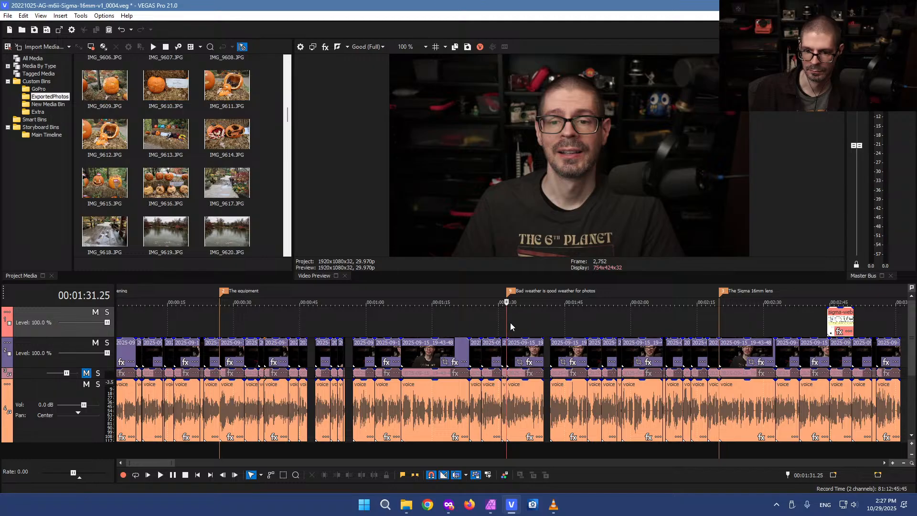
Play the timeline at 1.50 speed from about 00:01:35 to 00:01:44 to review the speech across the gap
click(524, 320)
scroll(528, 320, up, 5)
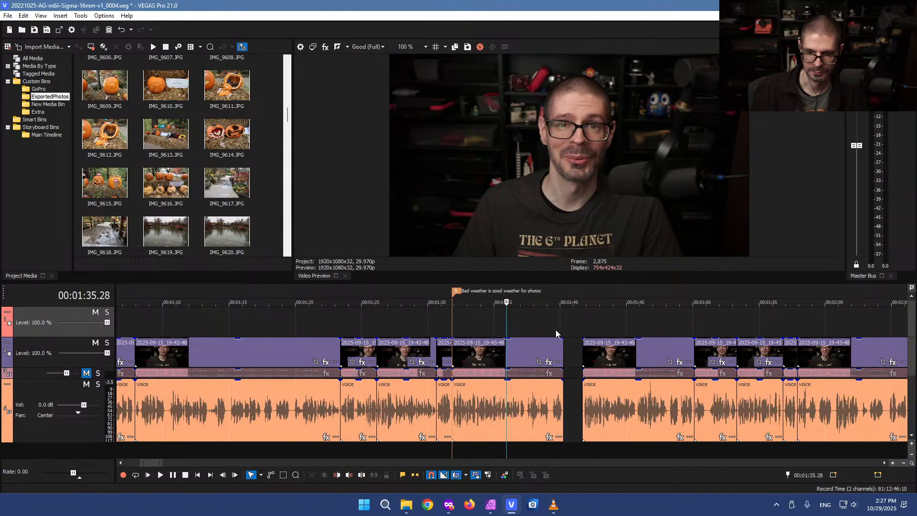
key(l)
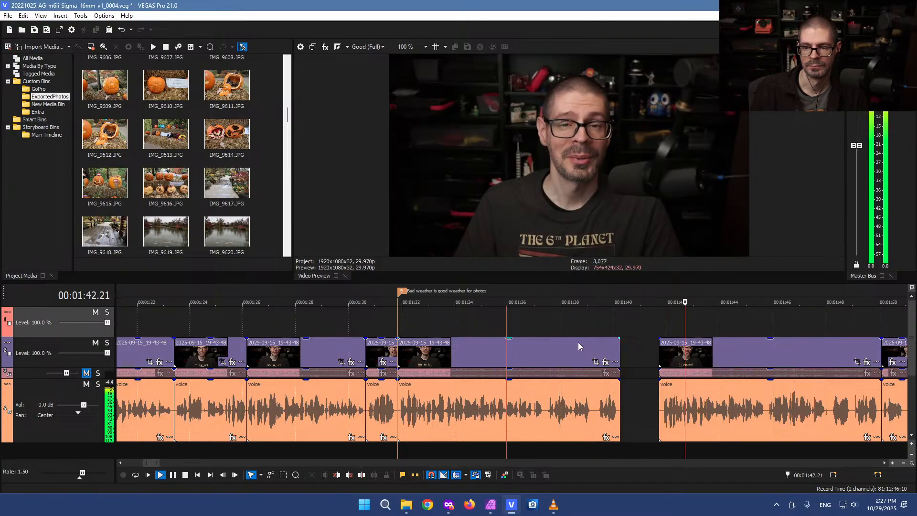
scroll(609, 365, down, 2)
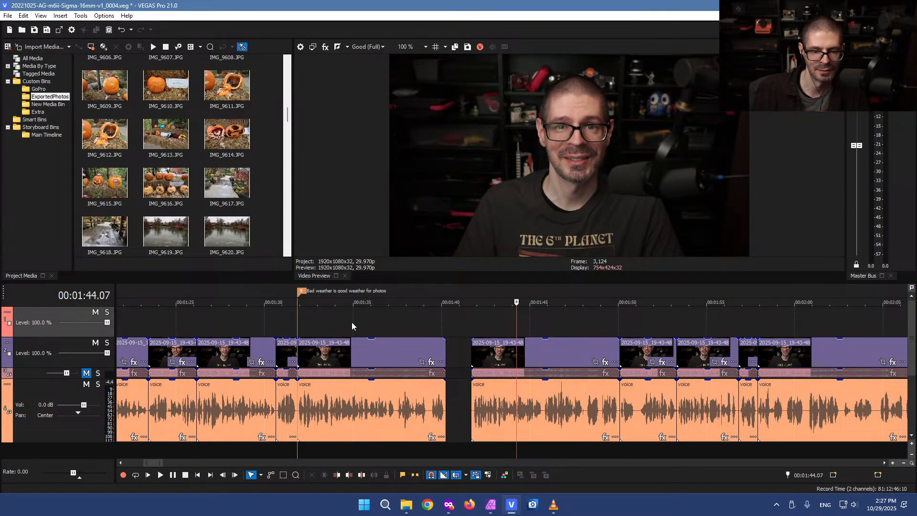
key(space)
Play from the clip after the gap at about 00:01:41, at 1.50 and then 2.00 speed, to review up to about 00:01:56
scroll(352, 322, down, 2)
scroll(559, 349, up, 3)
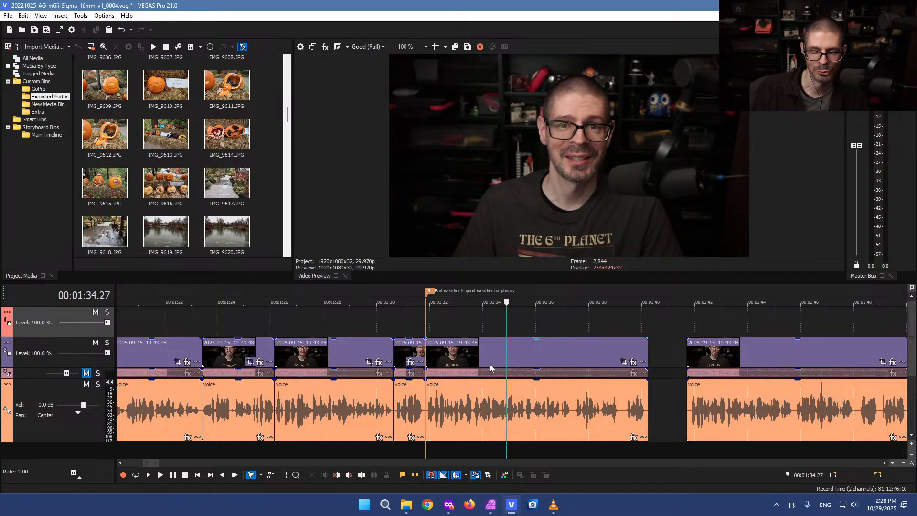
click(573, 351)
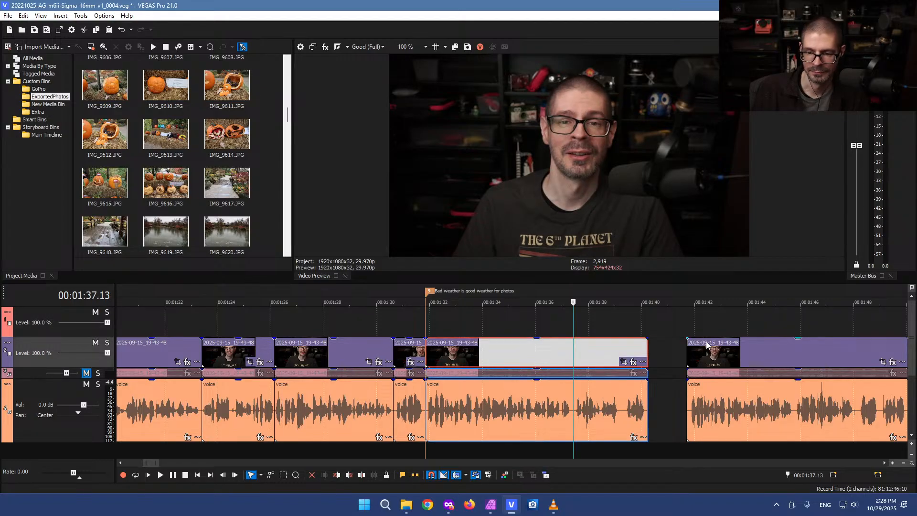
click(686, 328)
scroll(687, 329, down, 2)
key(space)
key(l)
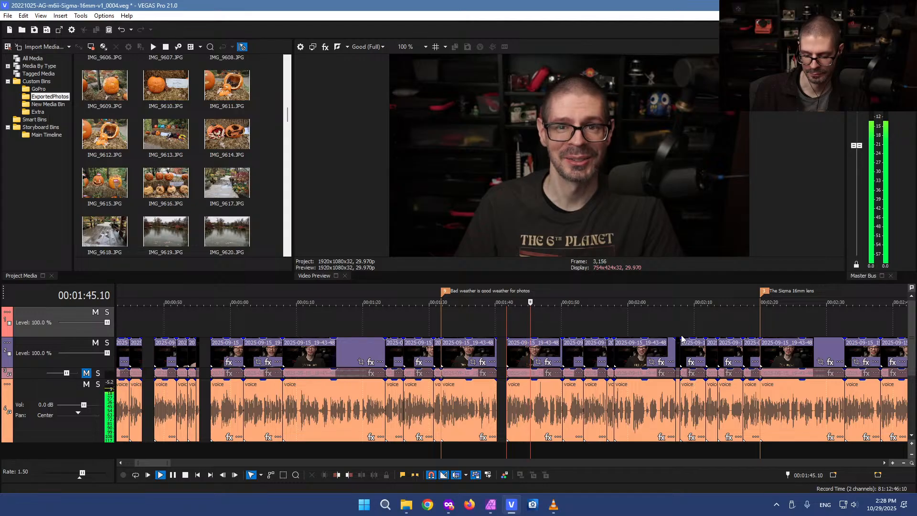
key(l)
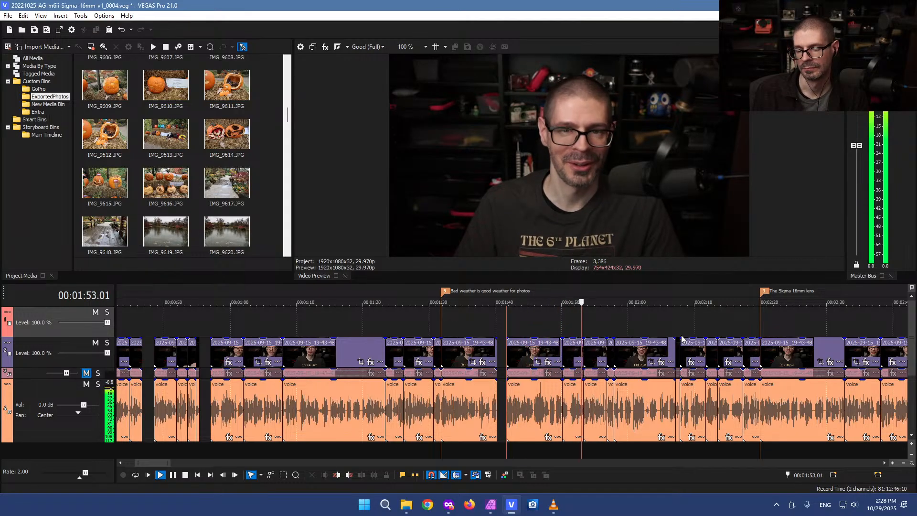
key(k)
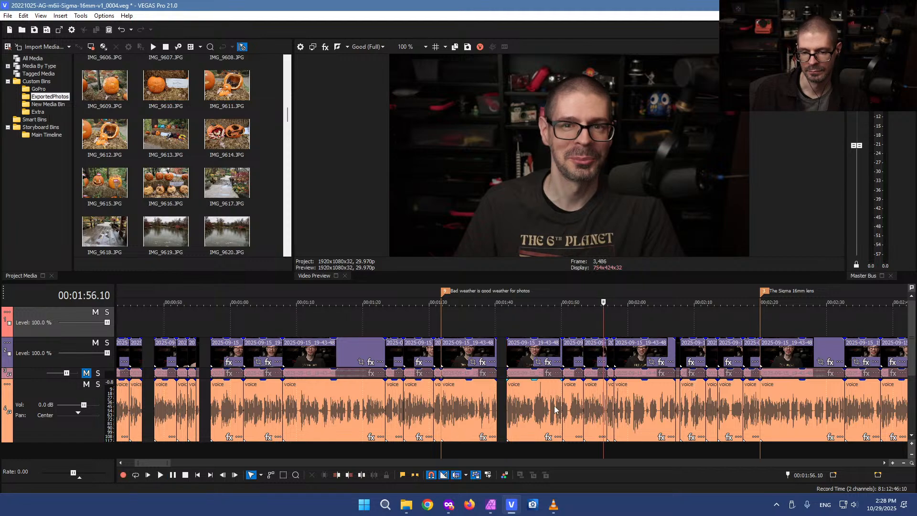
Split the clip at 00:01:50.29 and ripple-delete its remaining part up to 00:01:53.09
click(587, 406)
scroll(466, 413, up, 5)
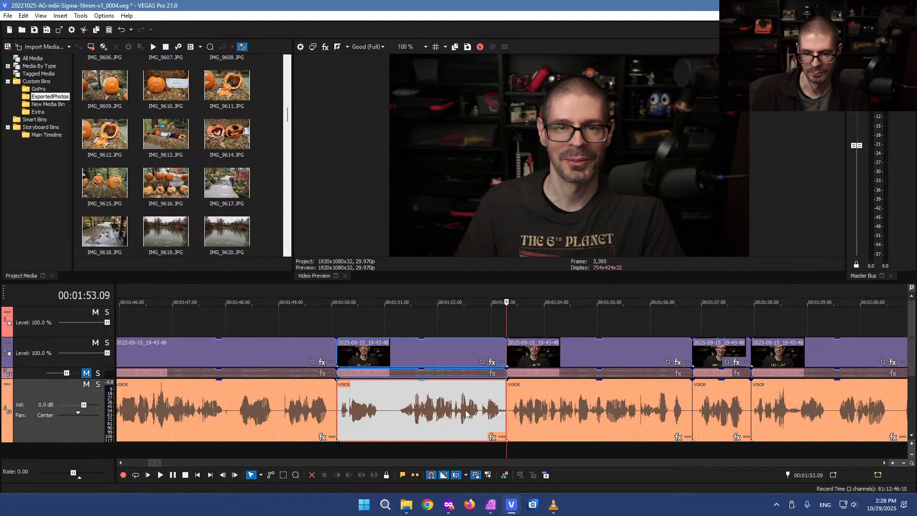
click(384, 416)
key(s)
key(Delete)
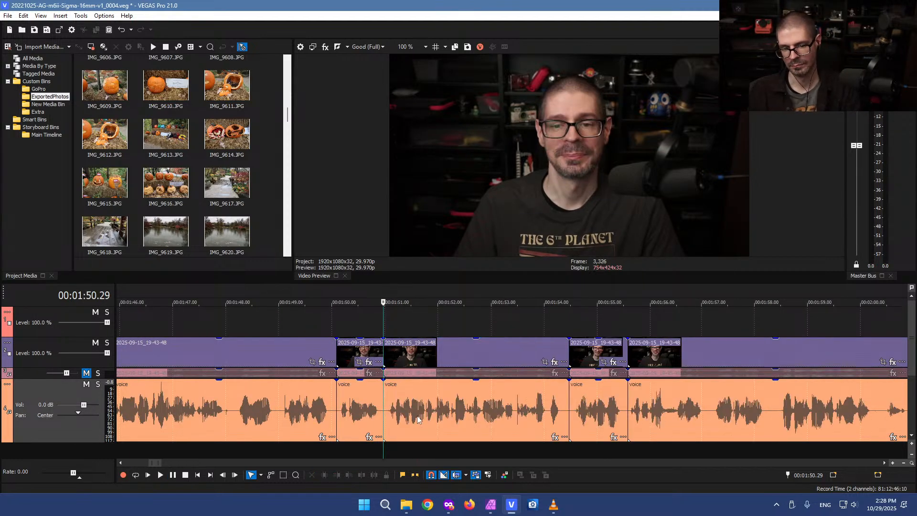
scroll(417, 417, up, 5)
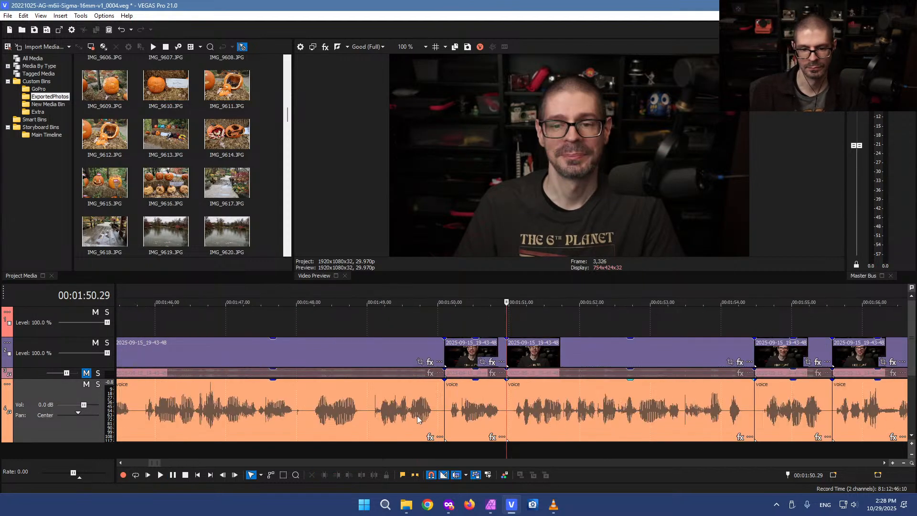
click(539, 411)
key(s)
key(ctrl+z)
scroll(526, 420, down, 5)
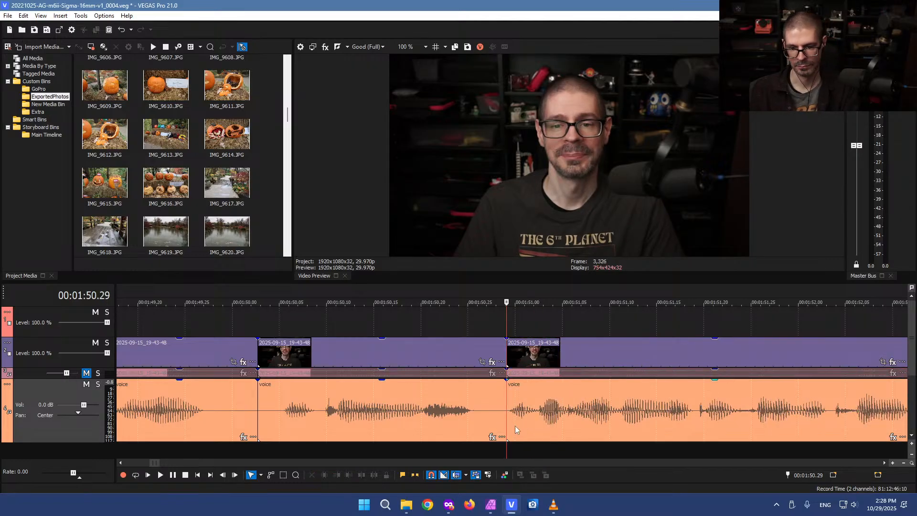
Cut the pauses on both sides of the short clip so that it runs from 00:01:49.29 to 00:01:50.23 without gaps
click(457, 420)
scroll(522, 415, up, 5)
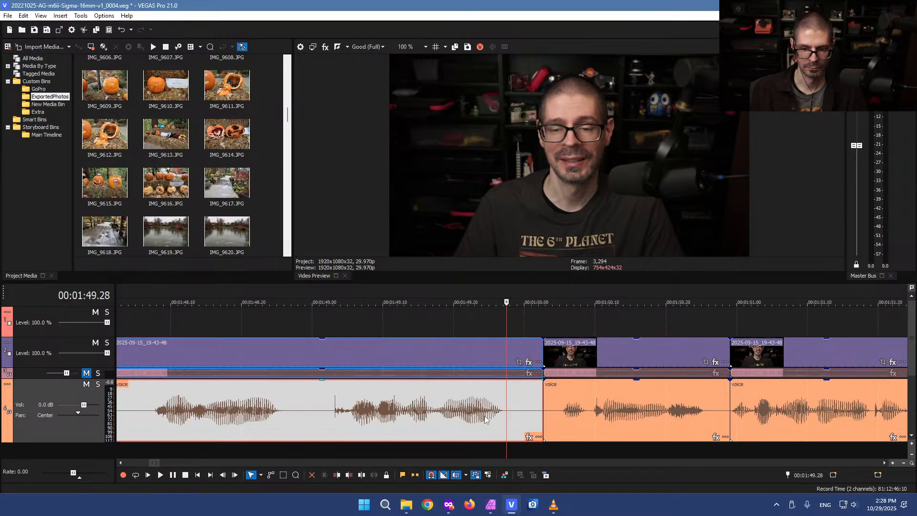
click(520, 412)
key(s)
click(569, 415)
key(alt+bracketleft)
key(Delete)
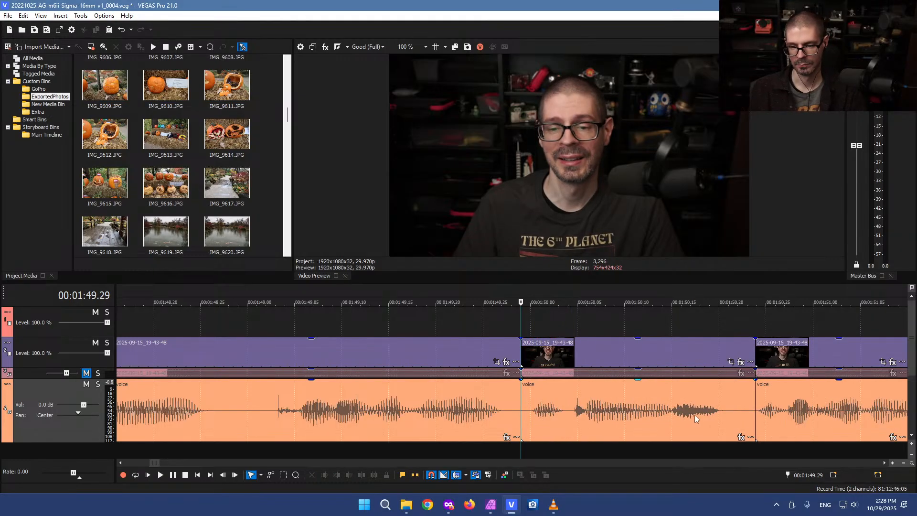
click(741, 412)
scroll(262, 438, down, 2)
scroll(262, 438, down, 1)
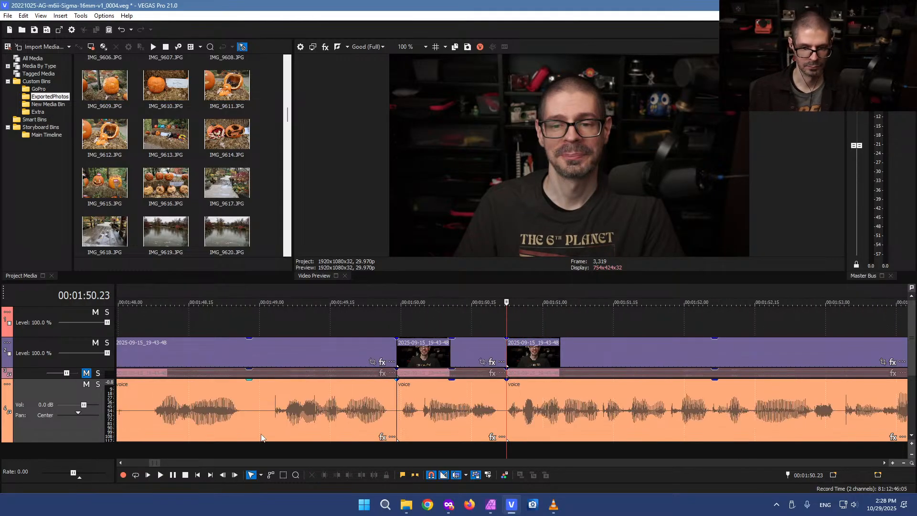
Isolate the small noise spike at about 00:01:49.03 in the voice audio with two splits and lower that piece's gain to about -11.4 dB
click(243, 403)
key(space)
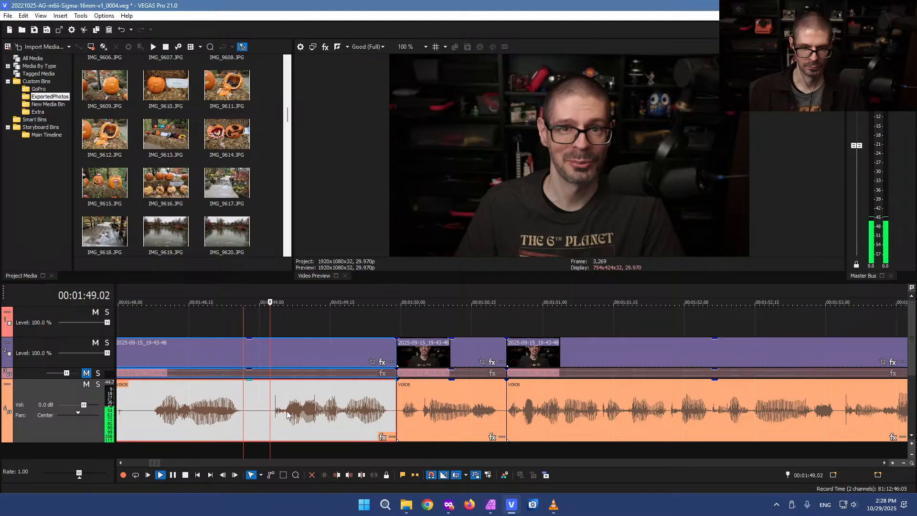
scroll(334, 416, up, 1)
key(Return)
key(space)
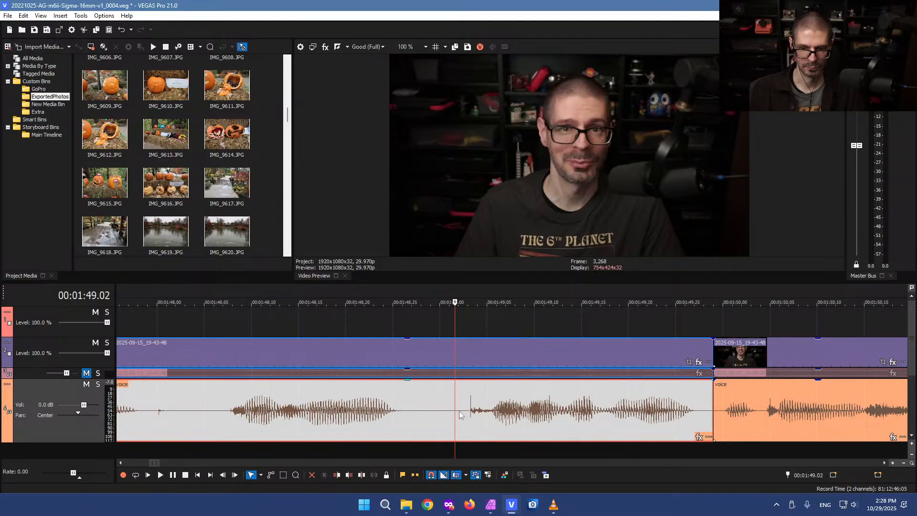
scroll(525, 412, up, 2)
scroll(560, 412, up, 1)
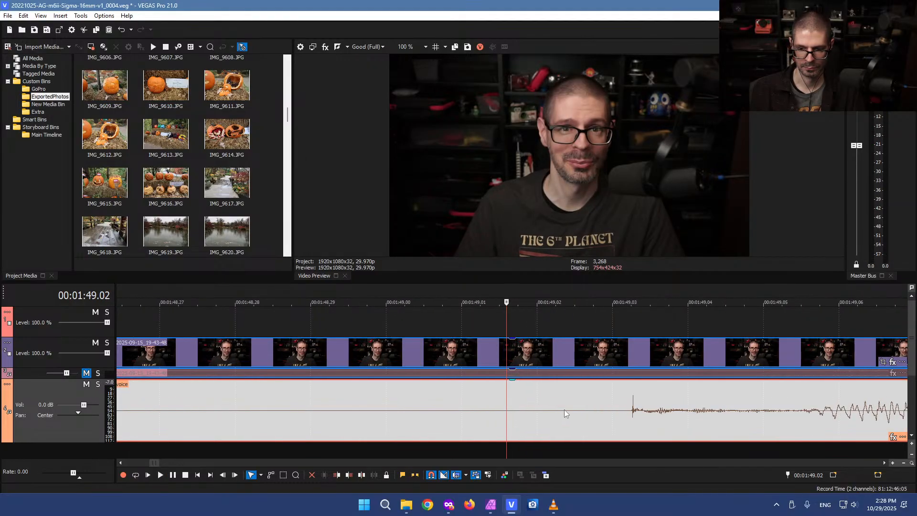
click(644, 412)
key(s)
click(610, 412)
key(s)
click(626, 412)
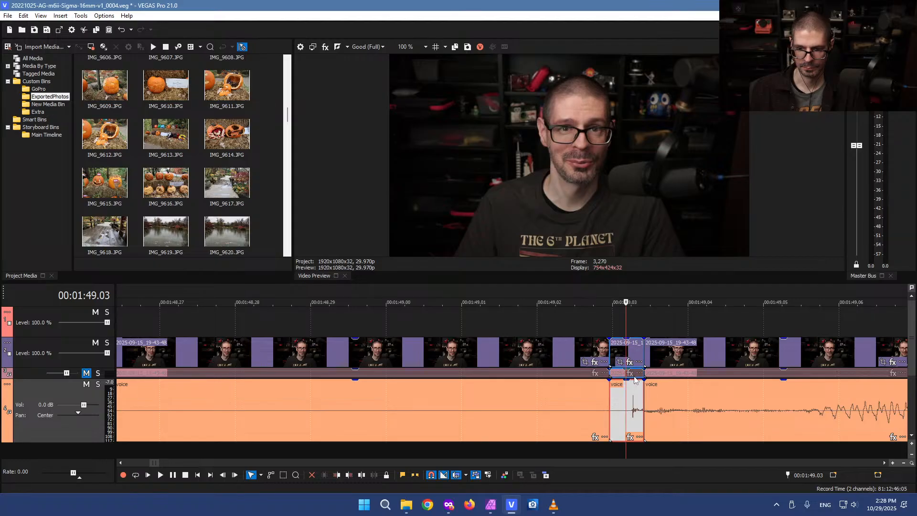
drag(628, 385, 626, 427)
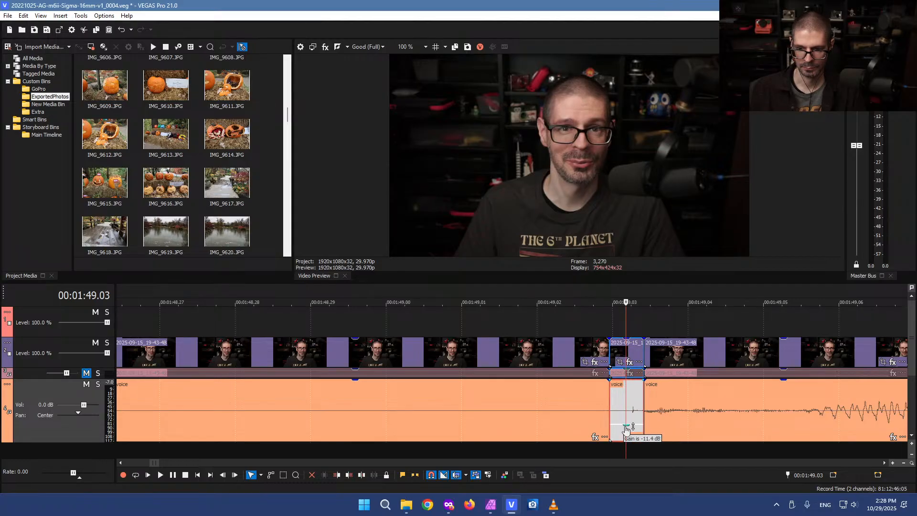
Split off the silence just before the quieted piece and ripple-delete it at about 00:01:48.29
click(524, 419)
scroll(493, 417, down, 4)
scroll(501, 409, up, 1)
click(493, 410)
key(s)
click(500, 412)
scroll(499, 412, up, 2)
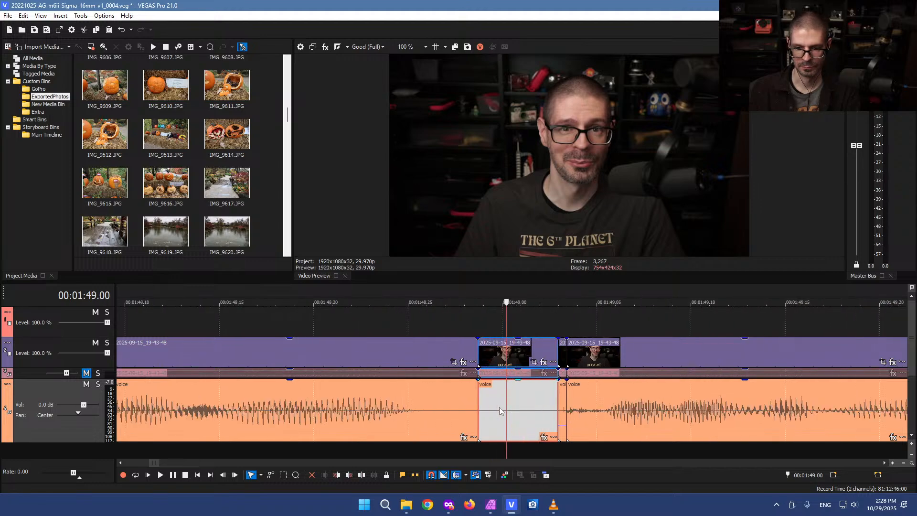
key(Delete)
scroll(459, 427, down, 3)
scroll(449, 424, down, 3)
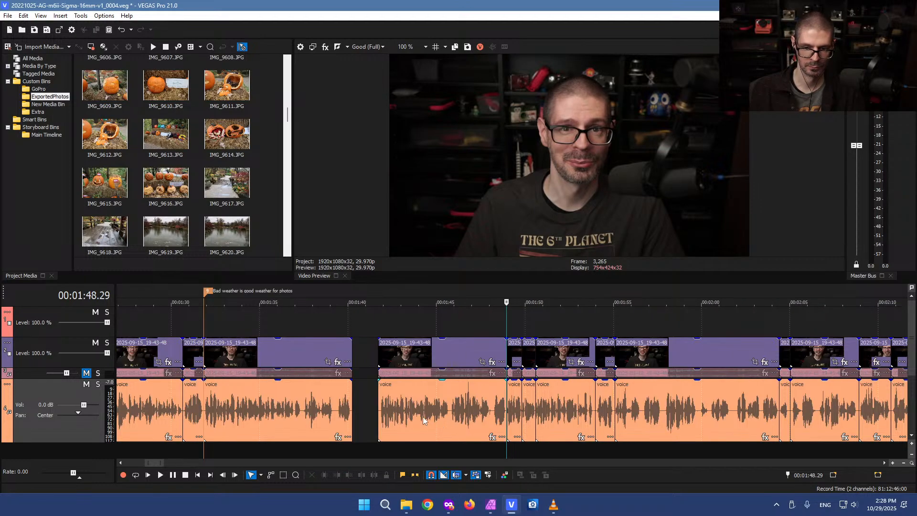
Split around the short pause at 00:01:45.20 and ripple-delete it
click(459, 400)
scroll(459, 401, up, 4)
click(423, 412)
key(s)
click(444, 412)
key(s)
click(442, 412)
key(Delete)
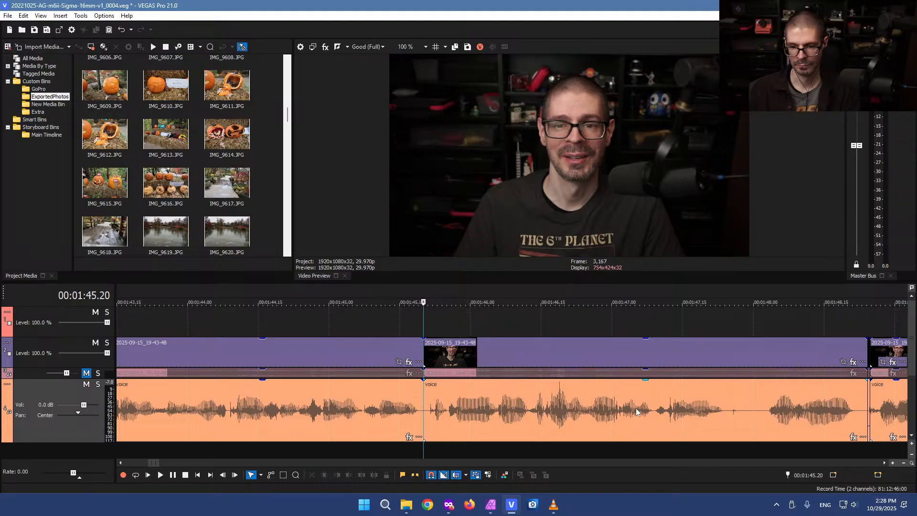
Split around the pause starting at 00:01:47.25 and ripple-delete it
click(730, 410)
key(s)
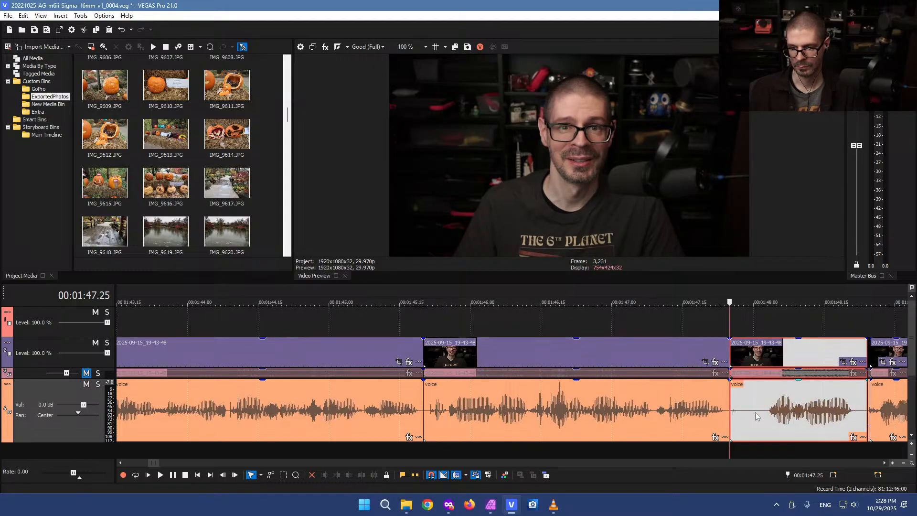
click(755, 412)
key(s)
key(Delete)
scroll(327, 398, down, 5)
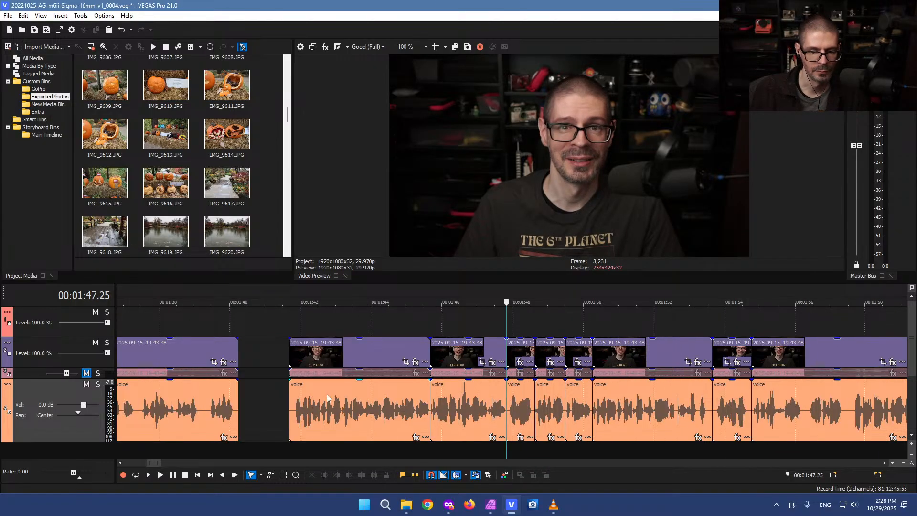
Trim the silence at the start of the first clip after the gap, keeping the clip's start at 00:01:41.21
click(296, 403)
scroll(296, 404, up, 5)
key(s)
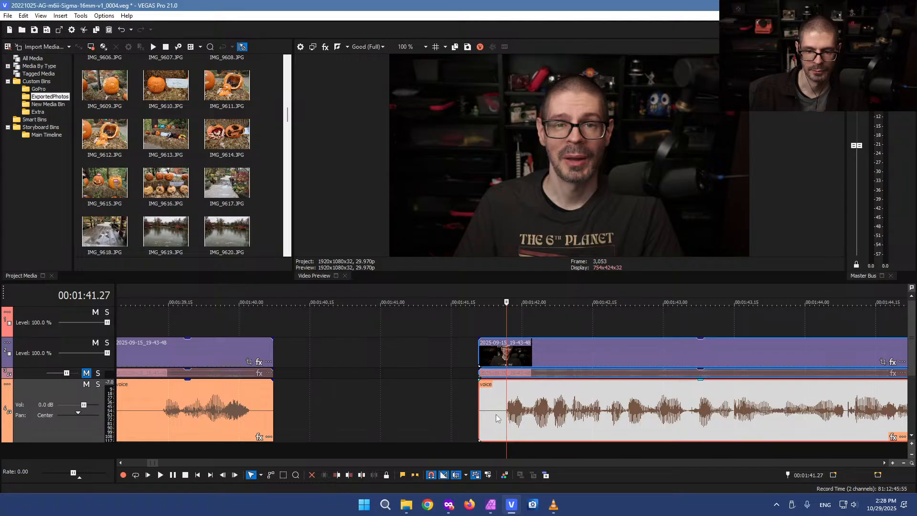
click(486, 412)
key(Delete)
scroll(425, 411, down, 4)
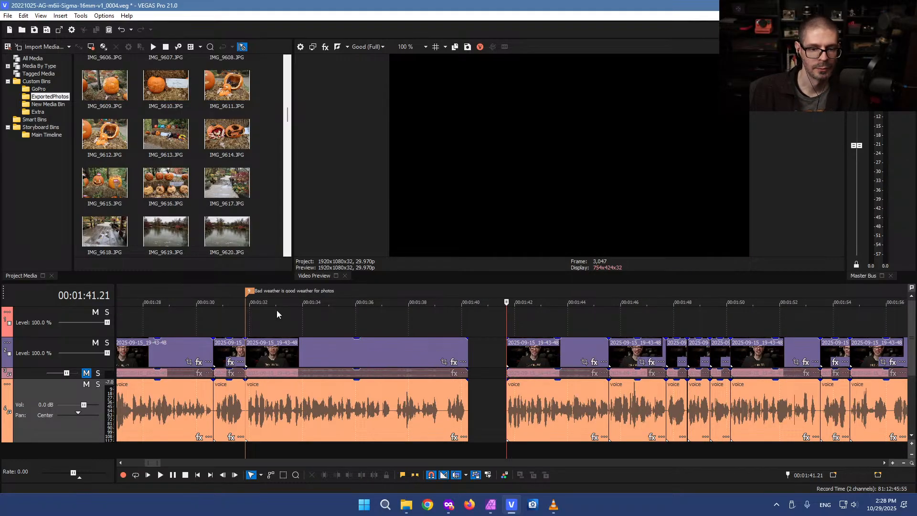
Move the "Bad weather is good weather for photos" marker to 00:01:41.21 and delete the long clip before the gap
drag(246, 295, 513, 310)
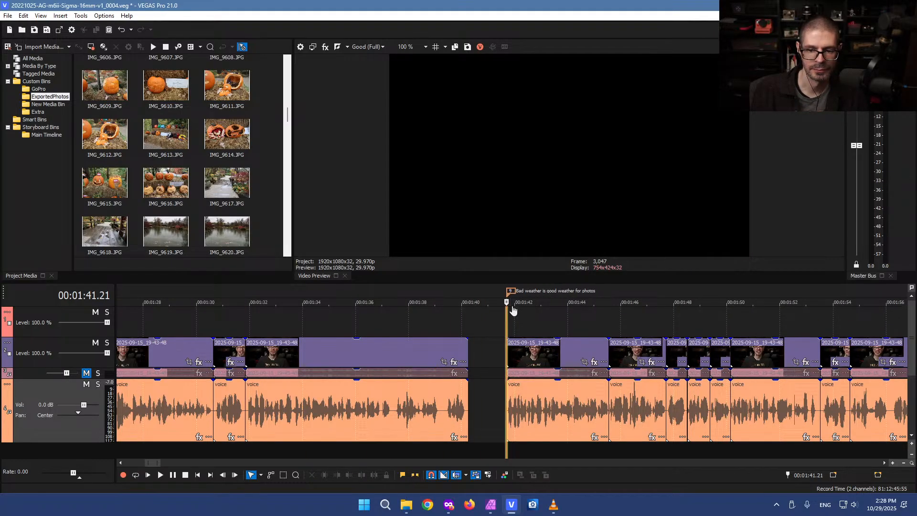
click(378, 352)
key(Delete)
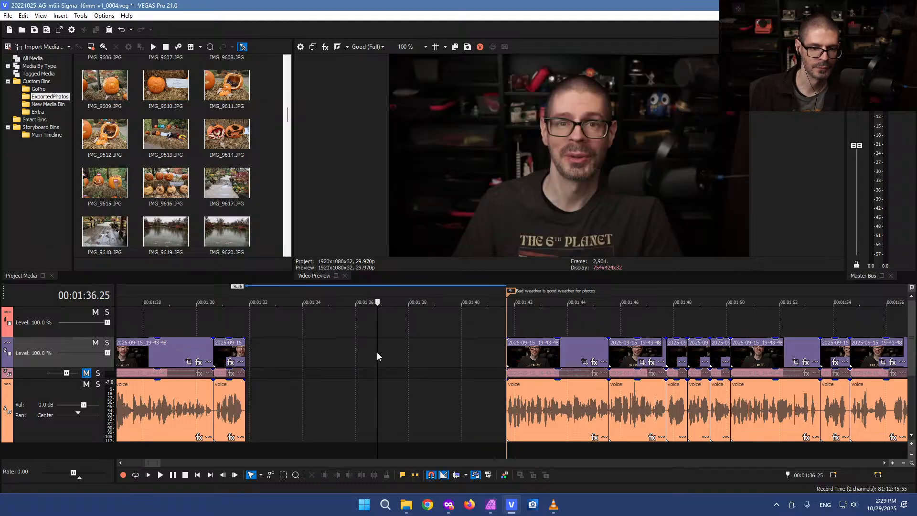
Close the gap by moving the following clips and the marker back to the end of the preceding clip at 00:01:31.25
key(ctrl+l)
click(533, 349)
drag(549, 349, 292, 349)
click(309, 318)
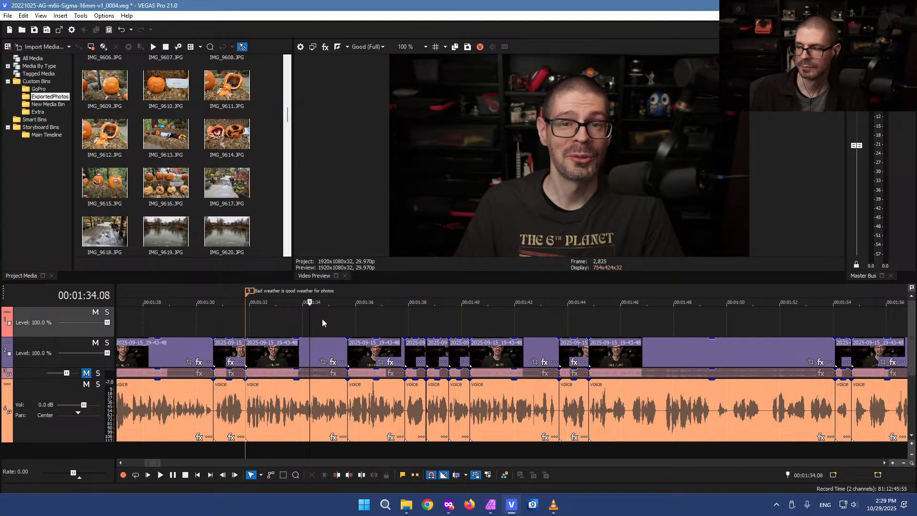
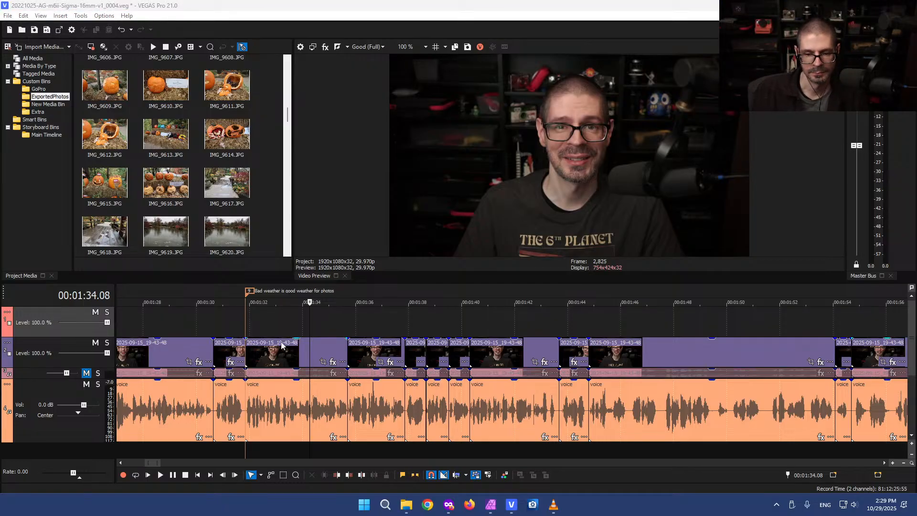
Review the equipment section from 00:00:28.03 at double playback speed
click(291, 317)
scroll(340, 327, down, 3)
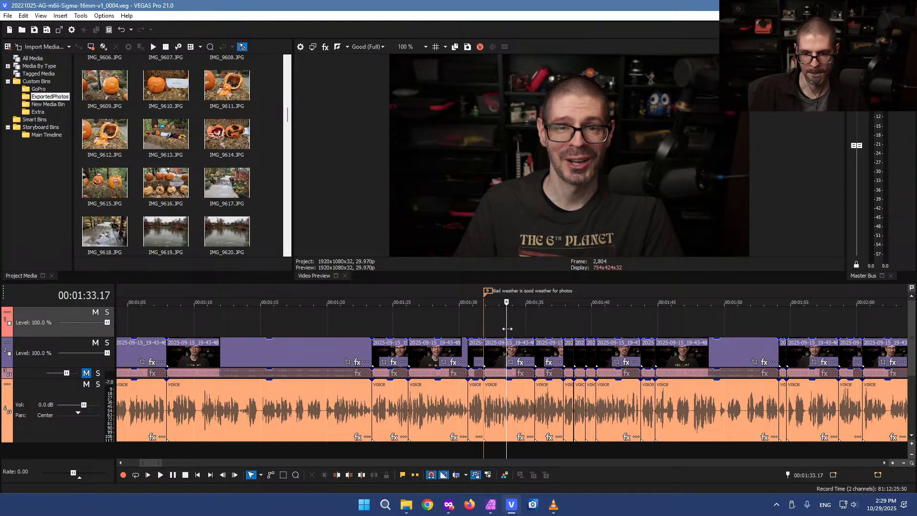
scroll(491, 348, down, 3)
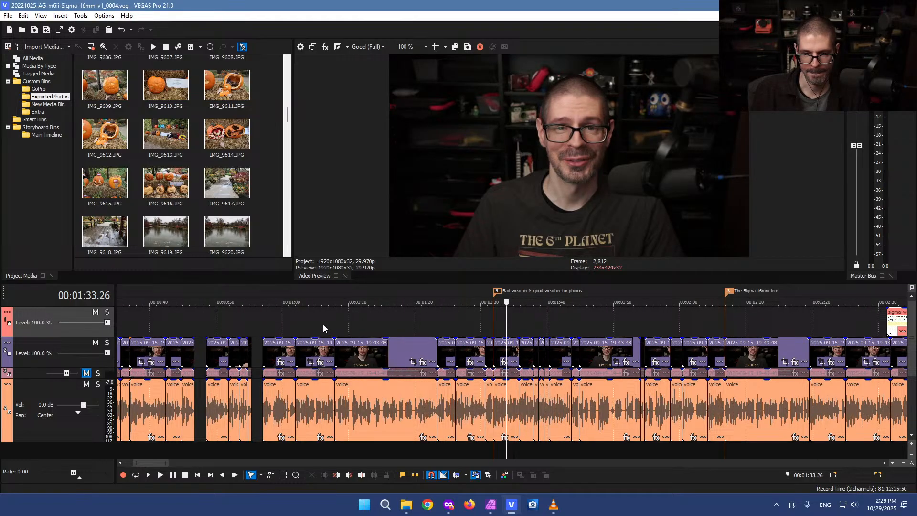
scroll(318, 327, down, 3)
click(211, 327)
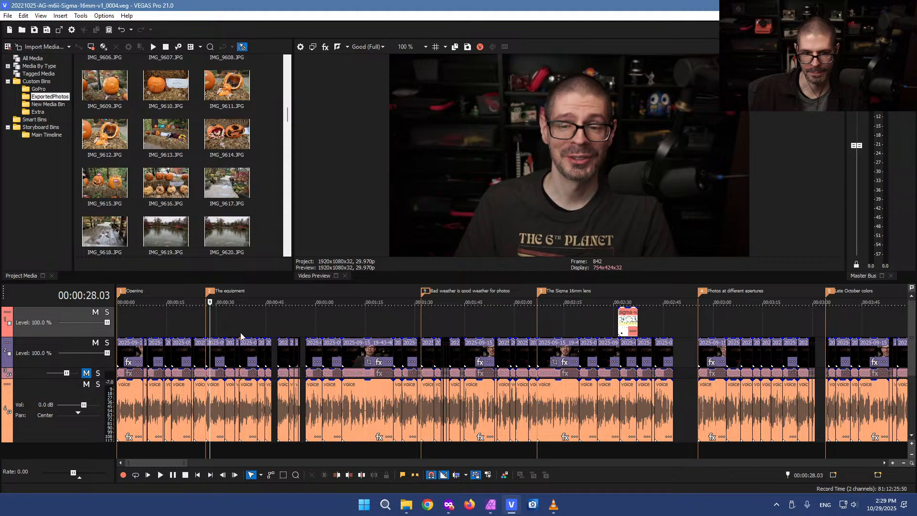
key(l)
key(l)
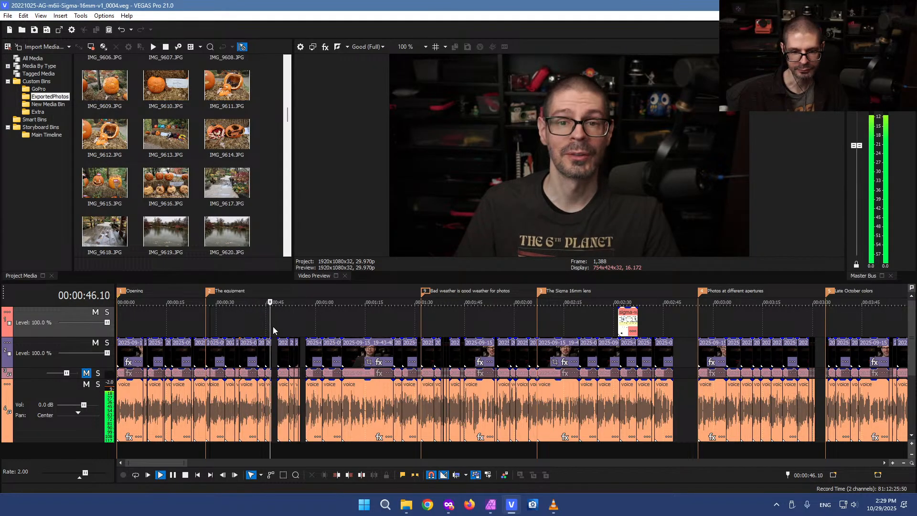
key(k)
Move the clips after the gap at 00:00:48.15 later and extend the last clip before the gap by 5.05 seconds
click(279, 320)
scroll(279, 320, up, 4)
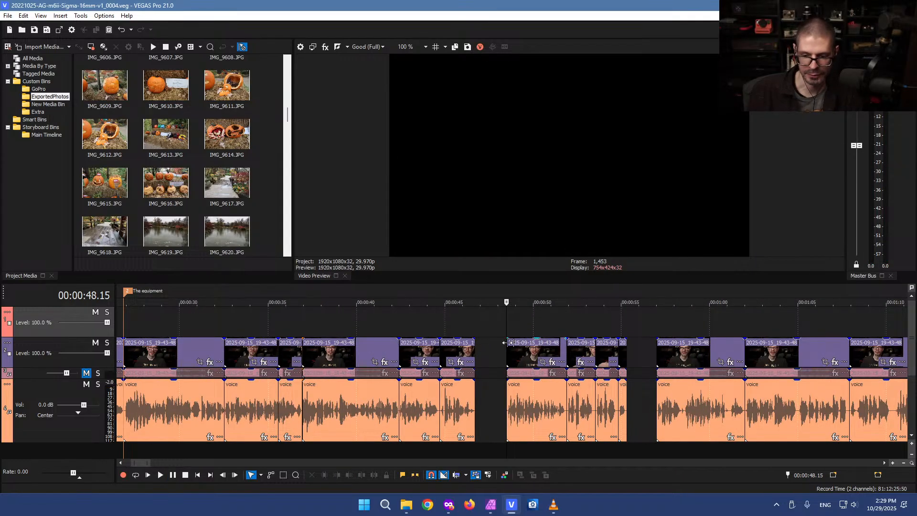
drag(533, 358, 671, 358)
key(ctrl+l)
click(496, 364)
drag(473, 349, 565, 363)
click(481, 395)
key(space)
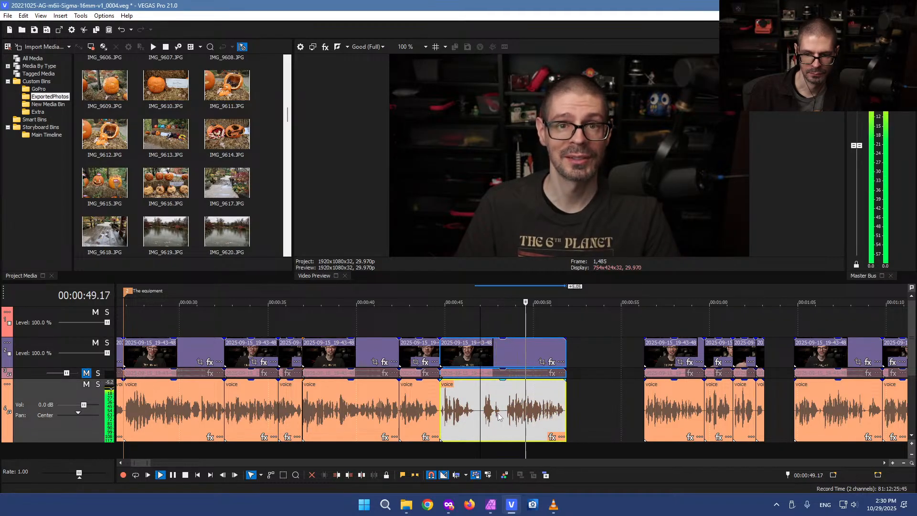
Listen through the extended clip's phrases and delete the whole clip, leaving the following clips in place
key(Return)
click(434, 409)
key(space)
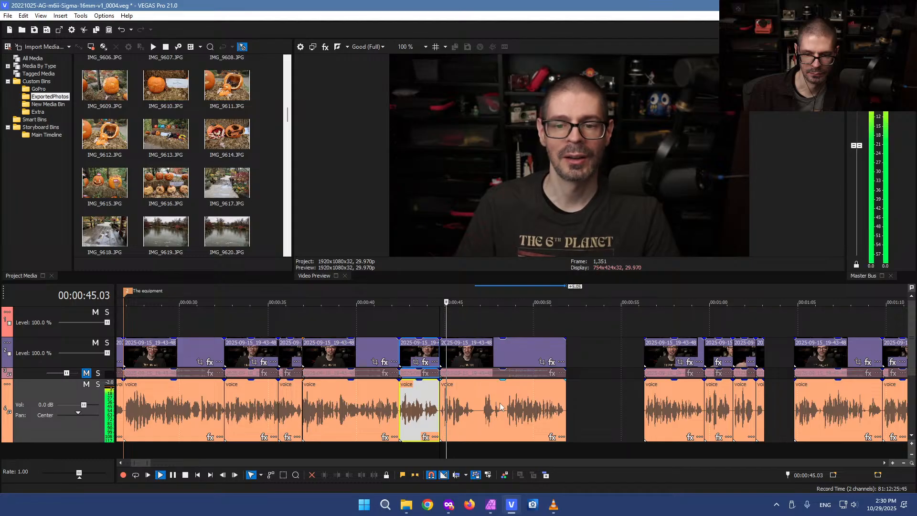
scroll(544, 407, up, 5)
key(Return)
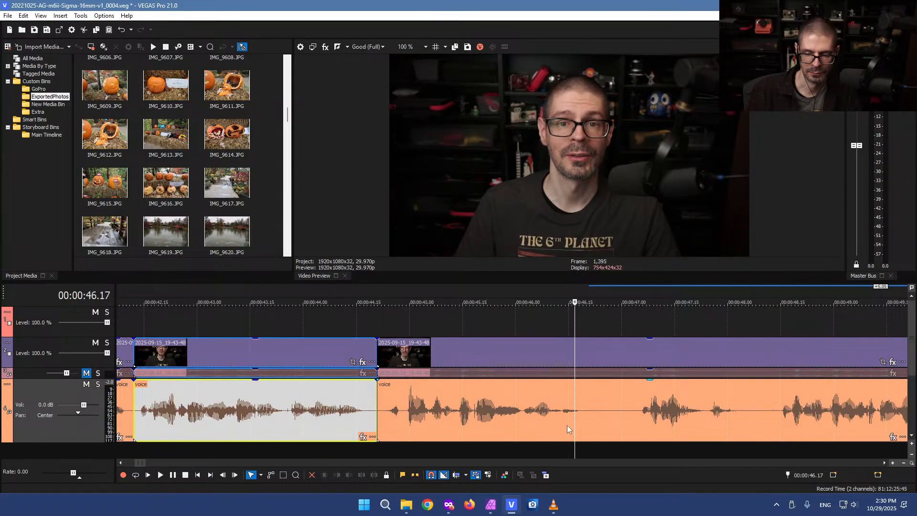
click(643, 416)
key(space)
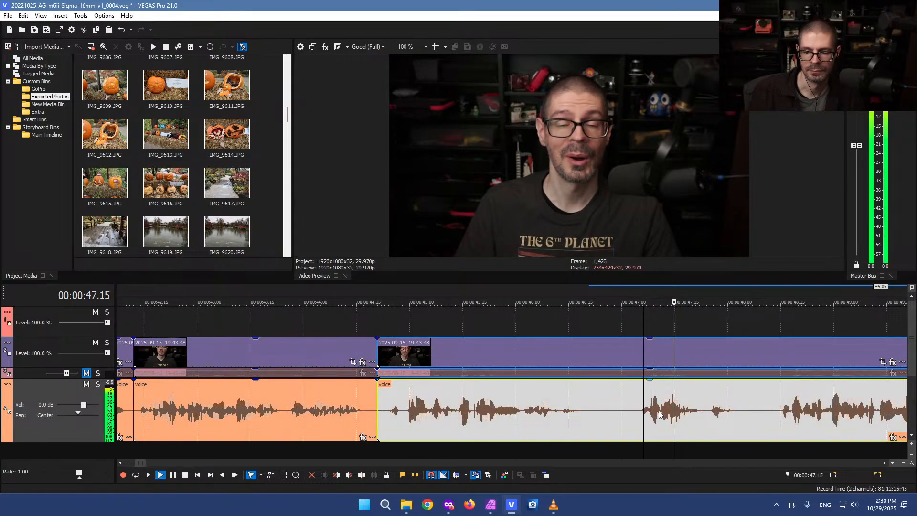
key(Return)
scroll(634, 426, down, 5)
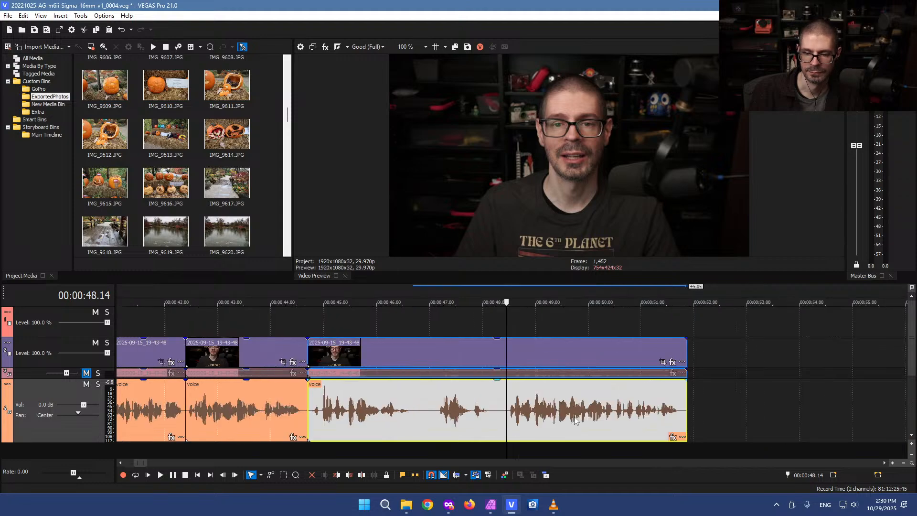
click(464, 404)
key(Delete)
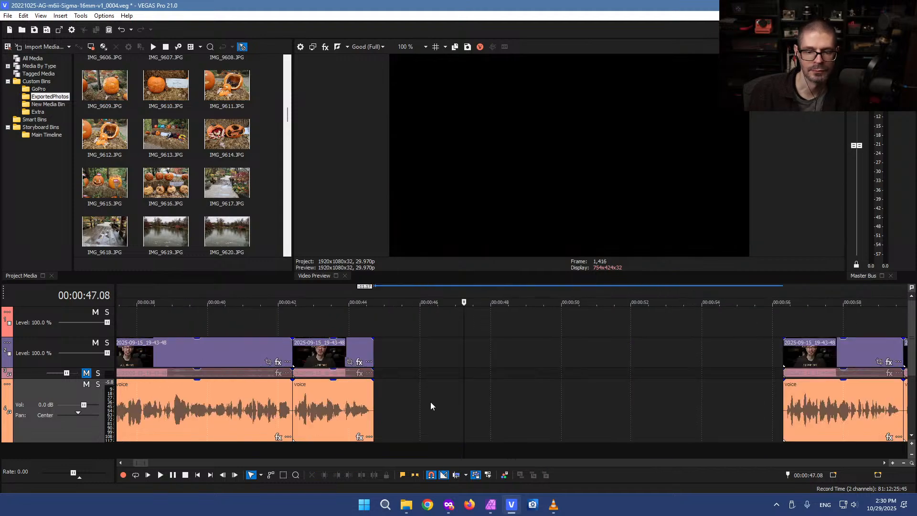
Turn on auto ripple and move the clips after the gap back to the end of the preceding clip at about 00:00:44.21
click(173, 411)
key(space)
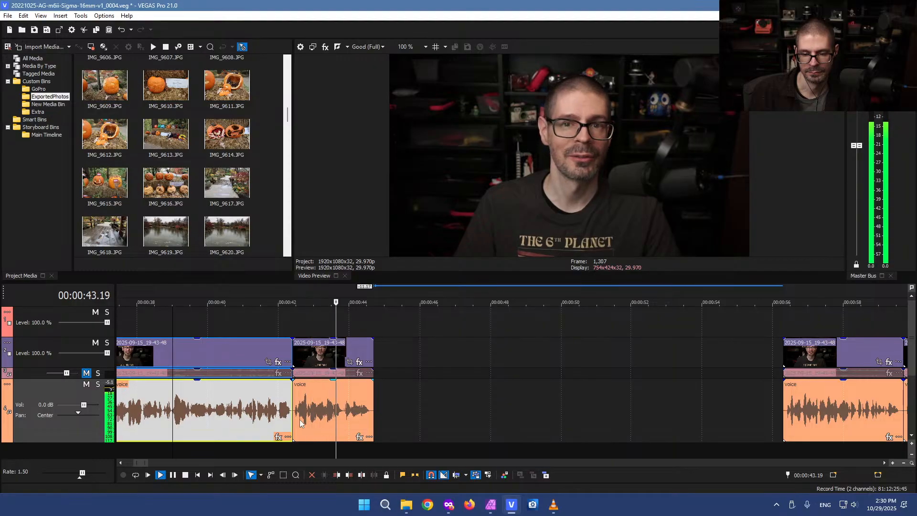
click(440, 421)
click(456, 475)
drag(816, 408, 408, 414)
Split at 00:00:44.19 and 00:00:44.23 and ripple-delete the silent pieces on both sides of the new join
click(461, 415)
click(377, 414)
scroll(377, 414, up, 5)
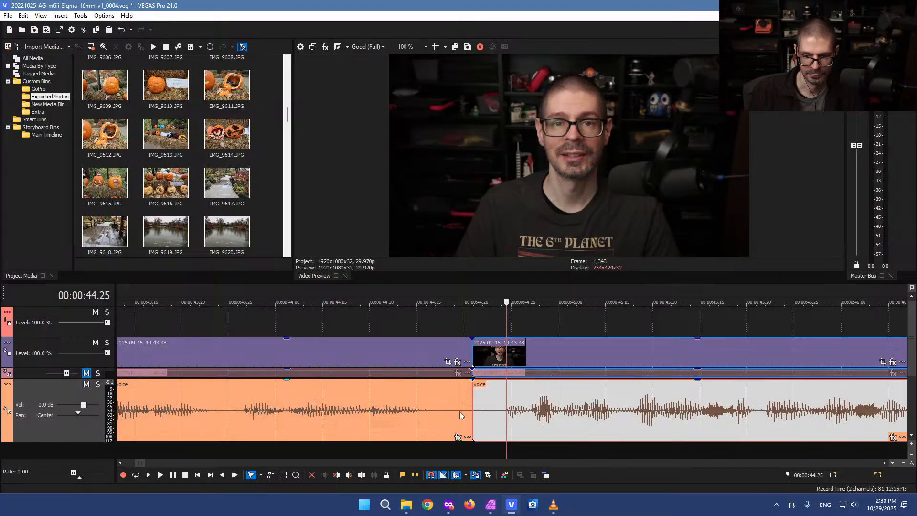
click(454, 410)
key(s)
click(491, 413)
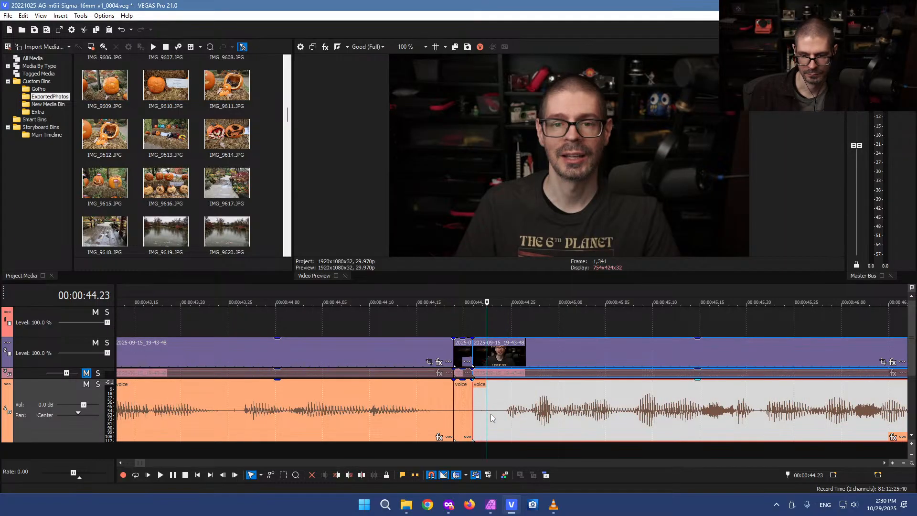
key(s)
click(483, 412)
key(Delete)
click(470, 409)
key(Delete)
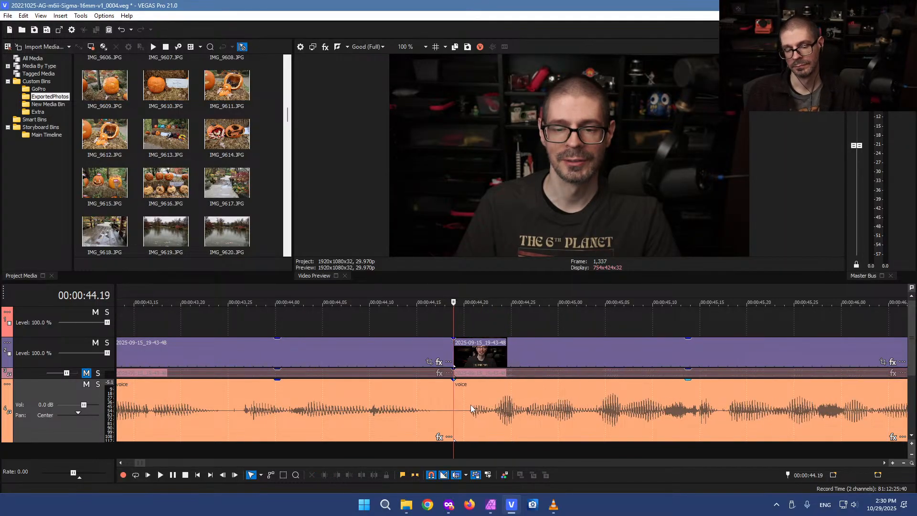
Split off and ripple-delete one more sliver of silence at the end of the clip before the 00:00:44.19 cut
click(449, 402)
key(s)
click(451, 403)
key(Delete)
Split on both sides of the cut at 00:00:47.29 and ripple-delete the silent pieces around it
scroll(475, 402, down, 5)
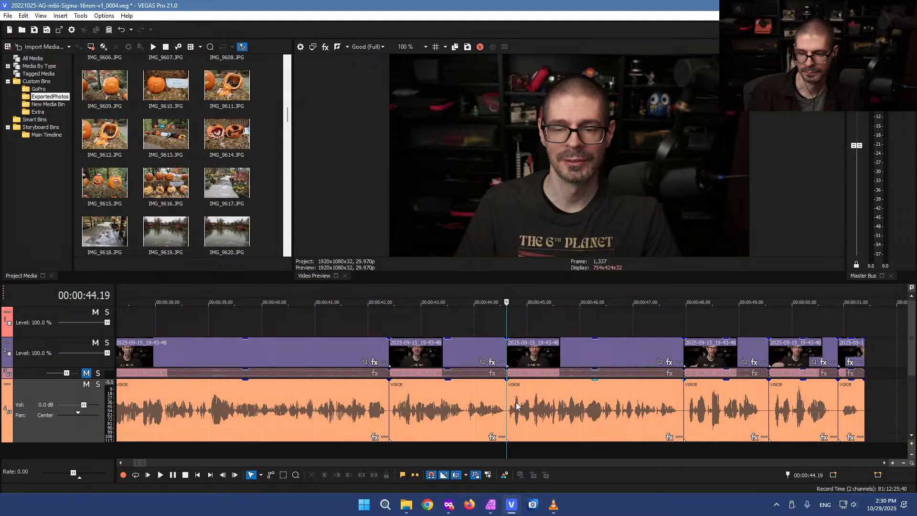
click(681, 422)
scroll(525, 414, up, 5)
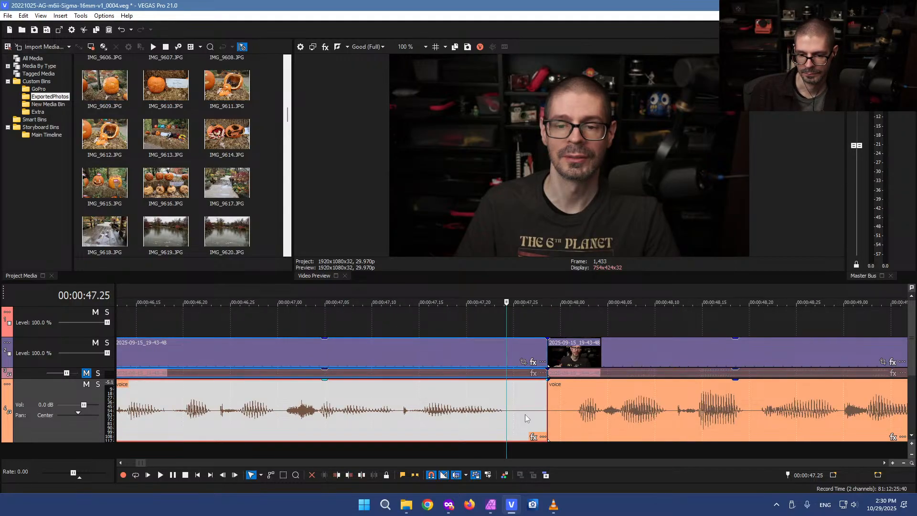
key(s)
click(536, 414)
click(569, 417)
key(s)
click(565, 417)
key(Delete)
click(544, 414)
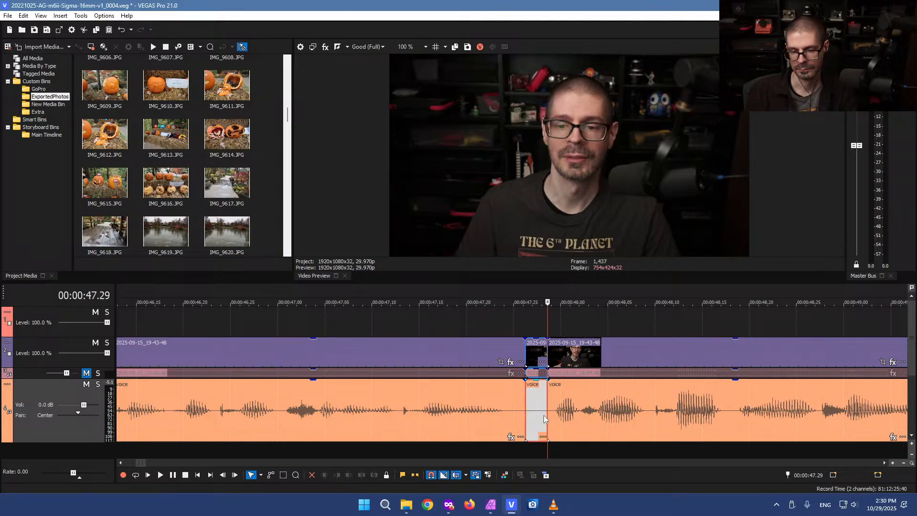
key(Delete)
Split at 00:00:49.08 and shortly after the following cut, and ripple-delete the silence between the two phrases
scroll(667, 416, down, 1)
scroll(667, 417, down, 2)
click(651, 408)
key(s)
scroll(656, 417, up, 3)
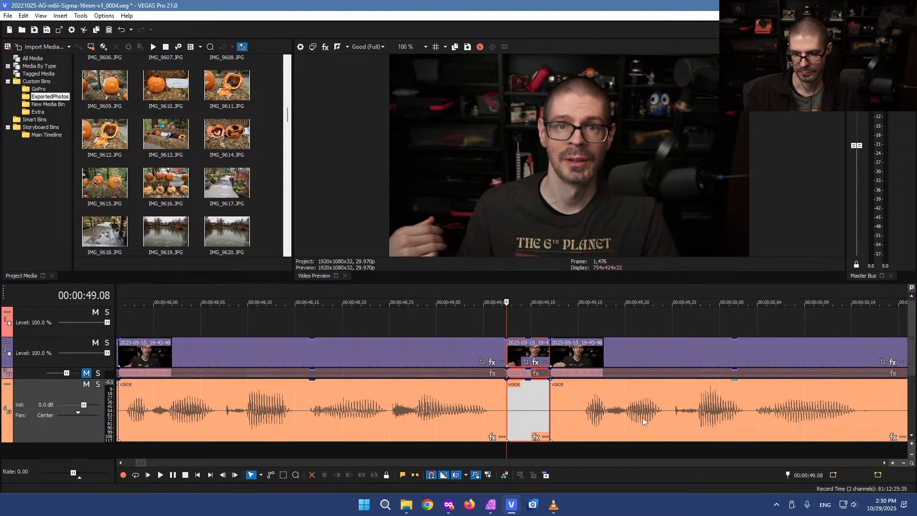
click(573, 414)
key(s)
click(560, 417)
key(Delete)
click(528, 421)
key(Delete)
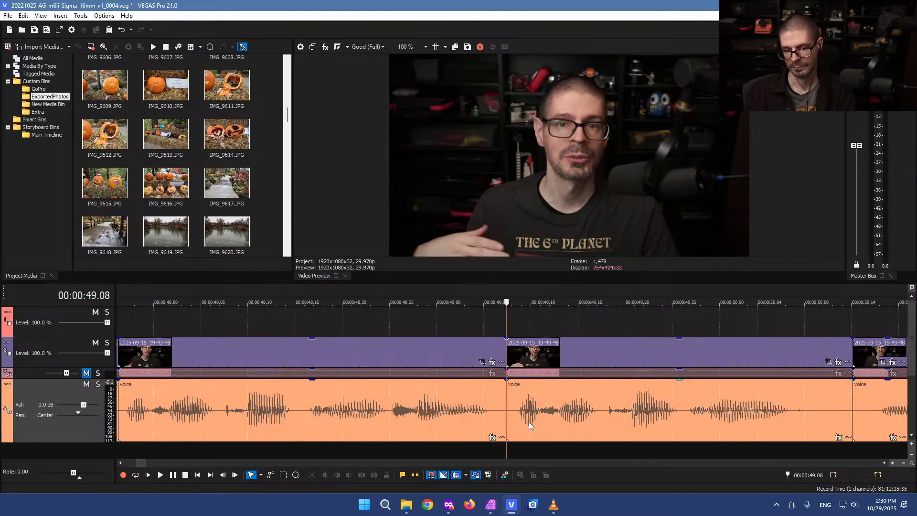
Split after the last word at about 00:00:50.09, ripple-delete the silence up to the next clip, and play back the phrase
scroll(666, 415, down, 3)
scroll(669, 417, up, 2)
click(745, 402)
scroll(745, 401, up, 1)
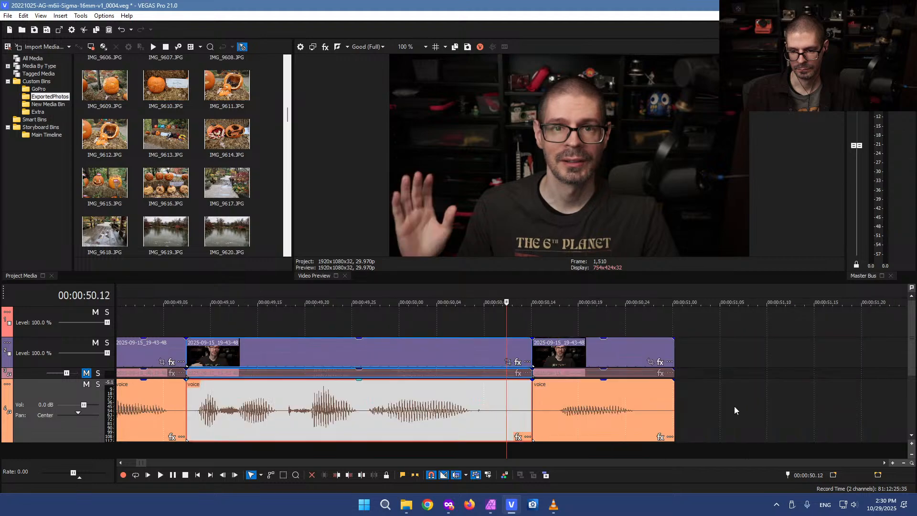
click(477, 411)
key(s)
click(494, 414)
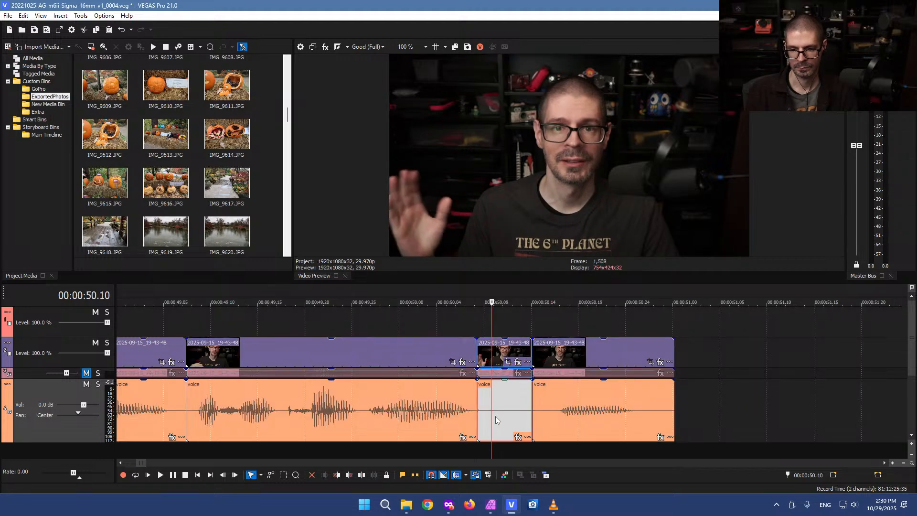
key(Delete)
scroll(458, 413, down, 3)
click(471, 401)
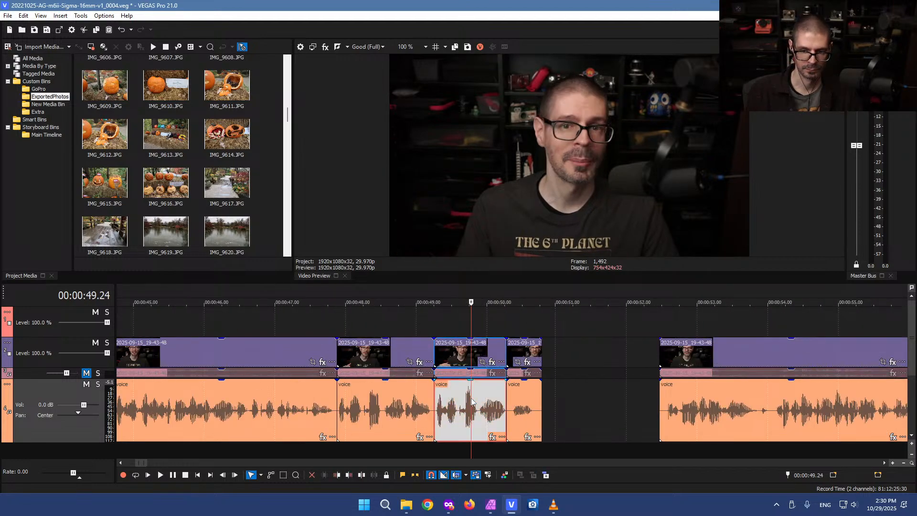
key(space)
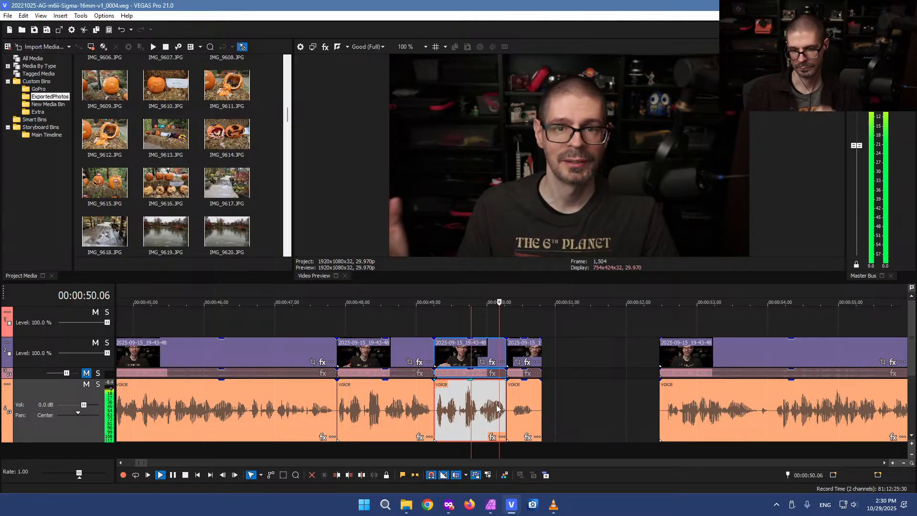
Trim the silence and click noise at the start of the clip after the gap, keeping the clip's start at 00:00:52.14
click(666, 401)
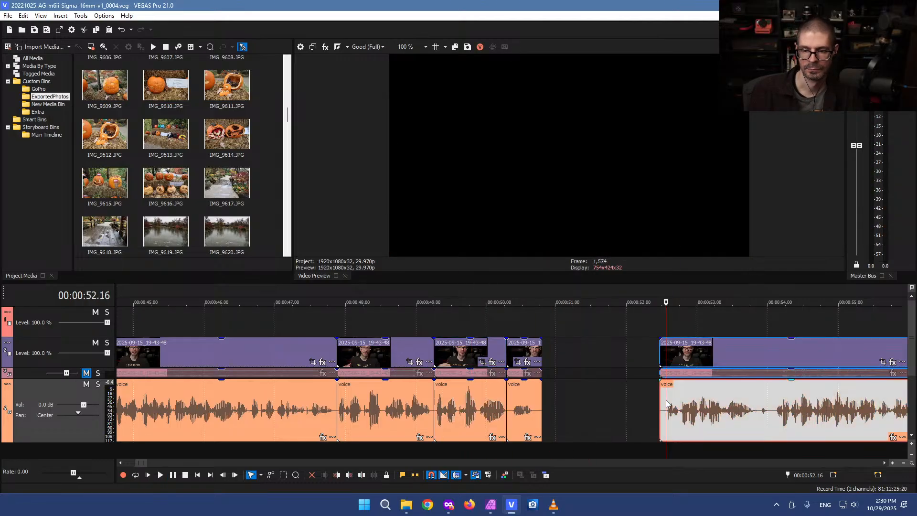
key(space)
scroll(592, 419, down, 3)
scroll(491, 426, down, 3)
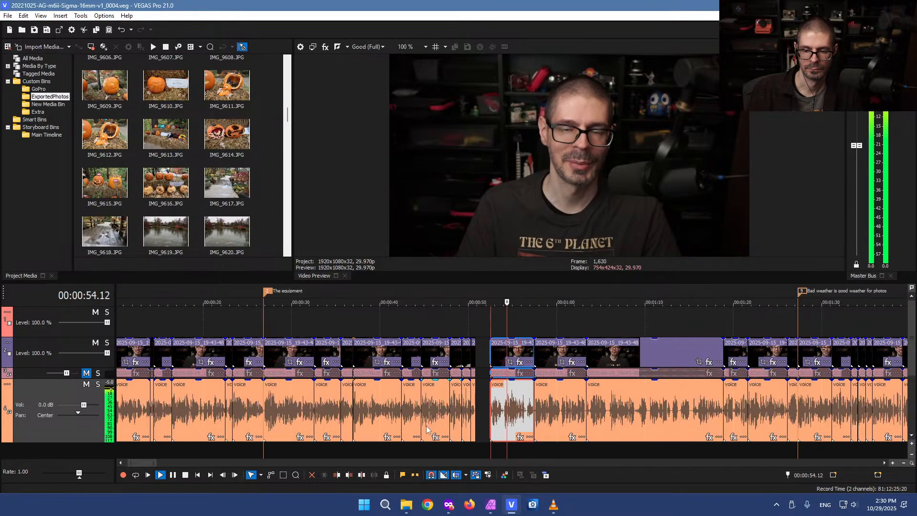
scroll(432, 422, up, 6)
key(space)
click(335, 412)
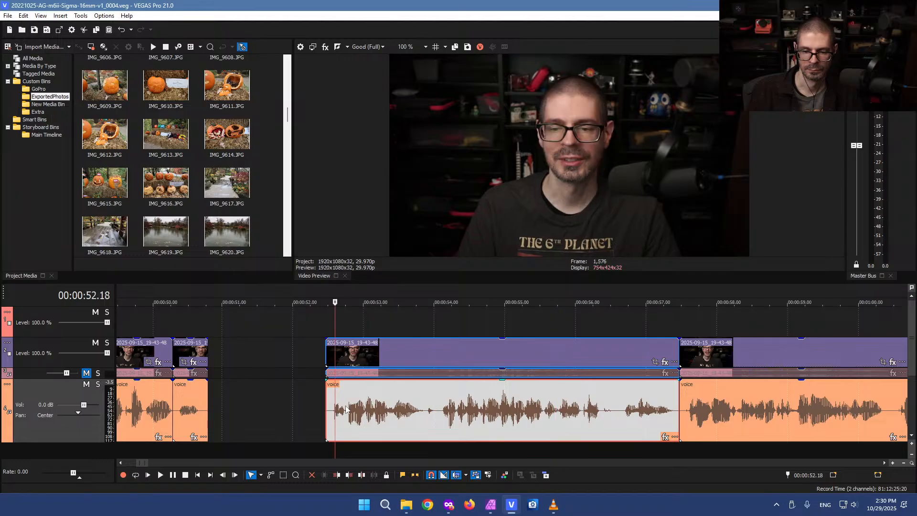
scroll(337, 412, up, 5)
click(501, 412)
key(s)
click(456, 415)
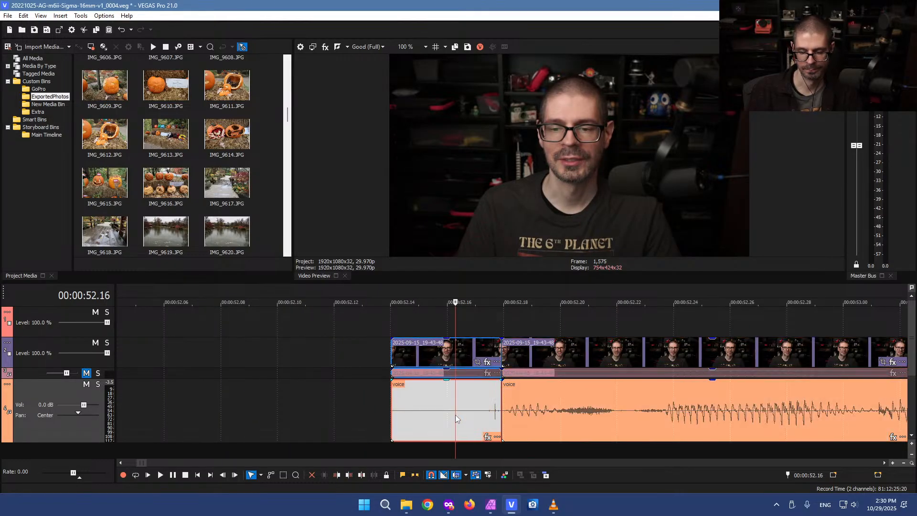
key(Delete)
Review the passage from 00:00:36.07 and delete the three short clips directly before the gap
scroll(455, 414, down, 5)
scroll(291, 343, down, 2)
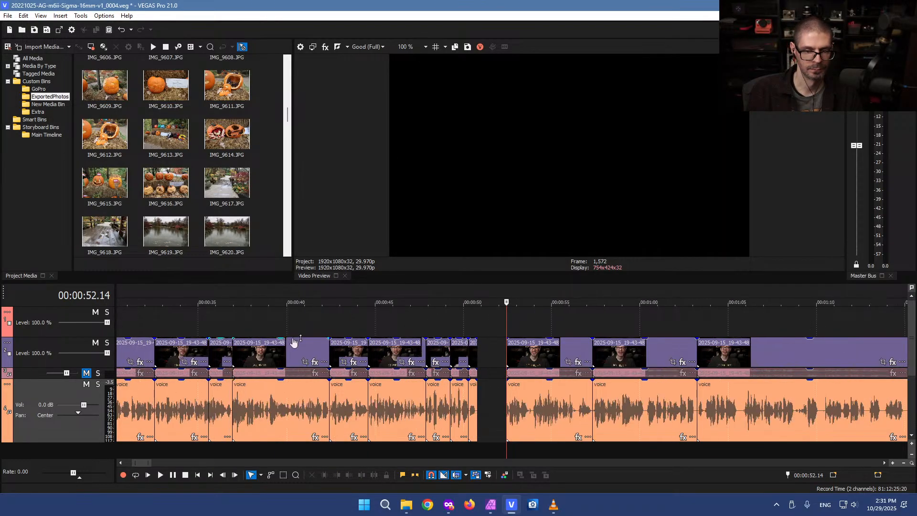
click(220, 332)
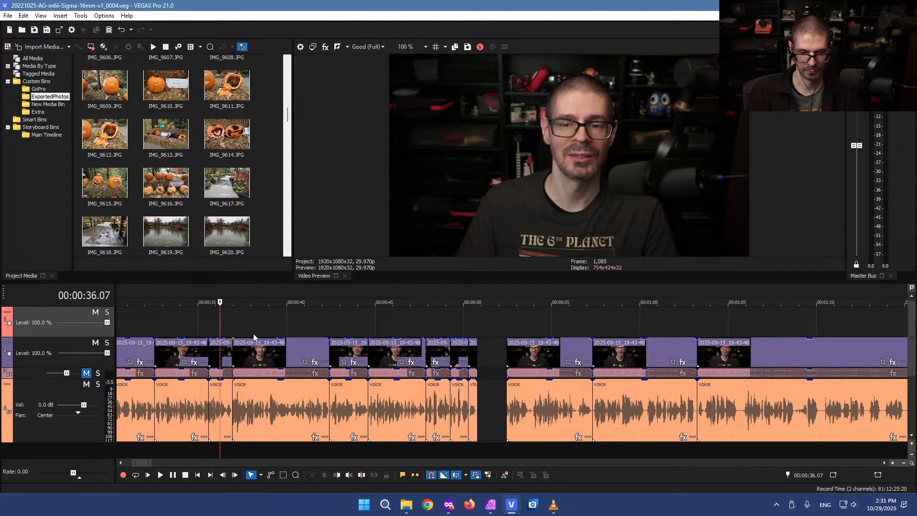
key(space)
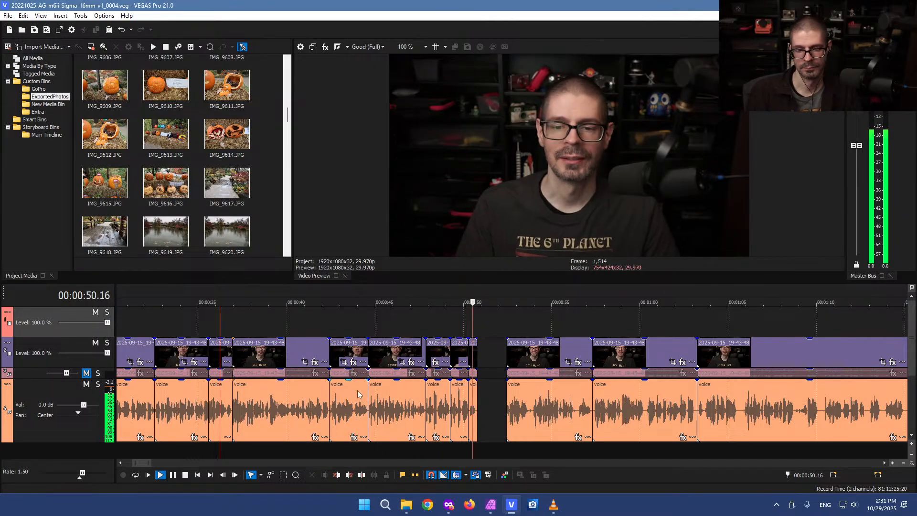
key(k)
click(438, 396)
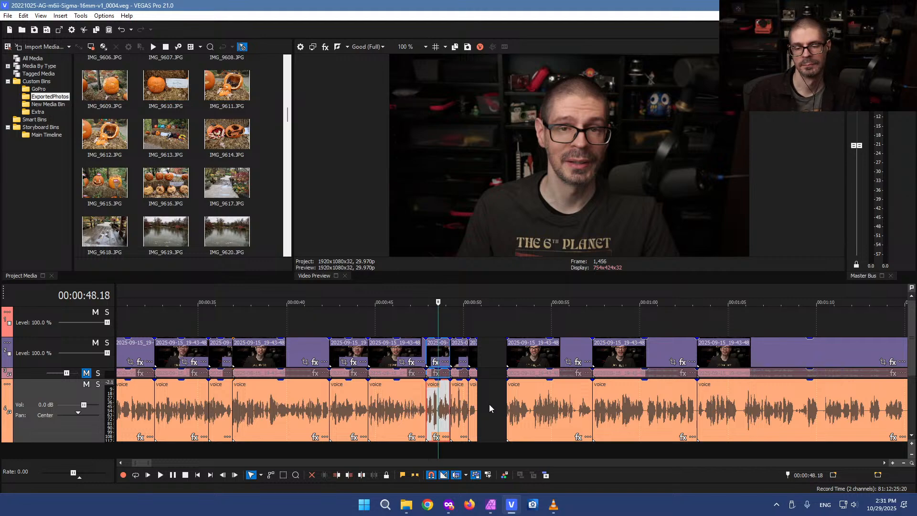
key(d)
key(d)
drag(491, 339, 436, 416)
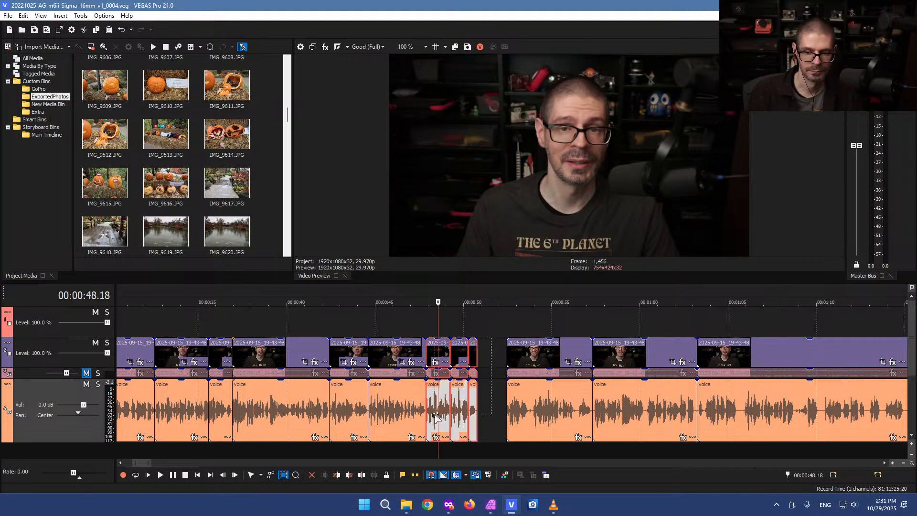
key(Delete)
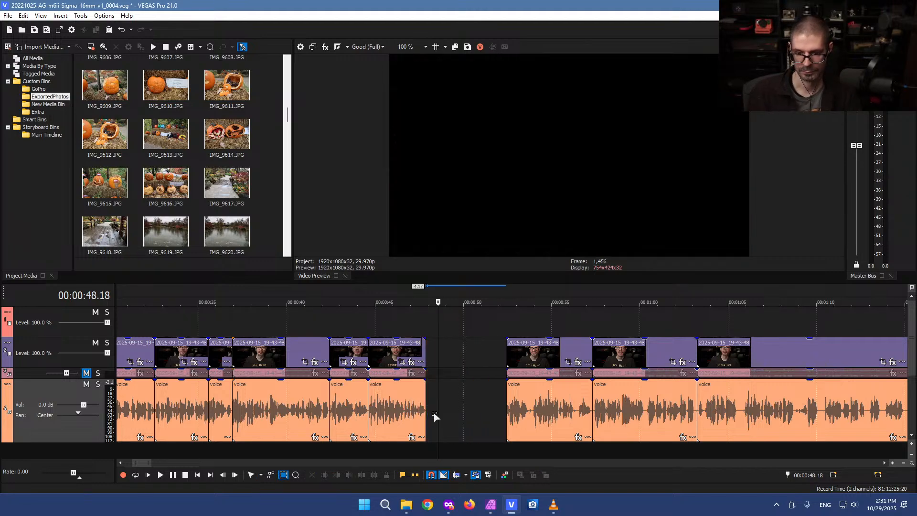
Play back the clips after the gap from about 00:00:52 and inspect the pause around 00:00:53.27
click(507, 406)
key(l)
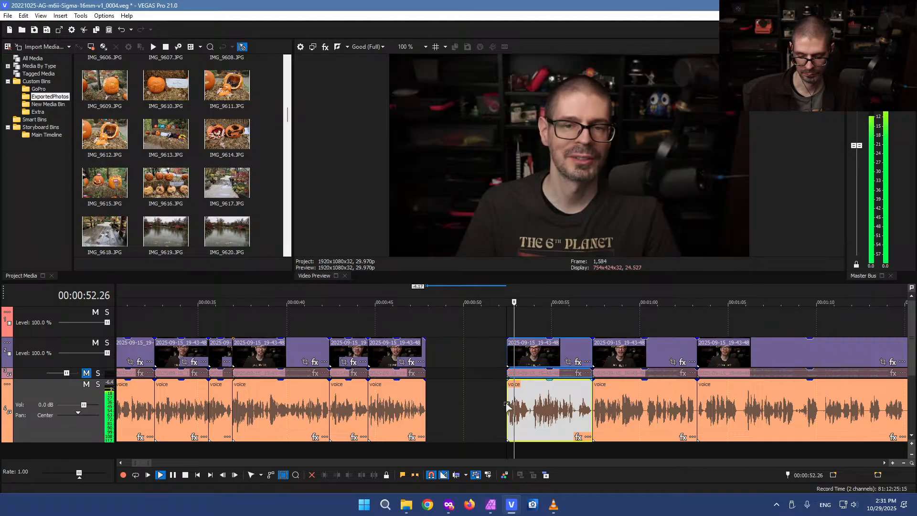
key(l)
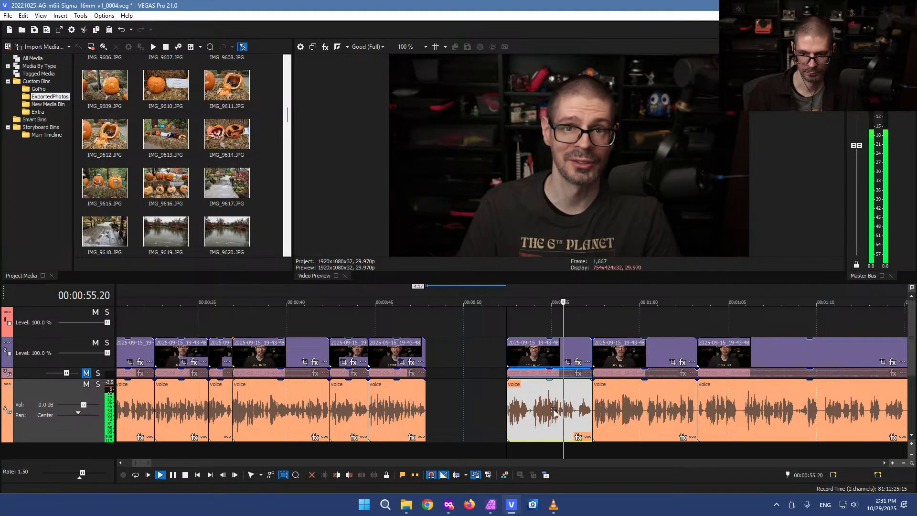
scroll(544, 414, up, 3)
scroll(544, 415, down, 2)
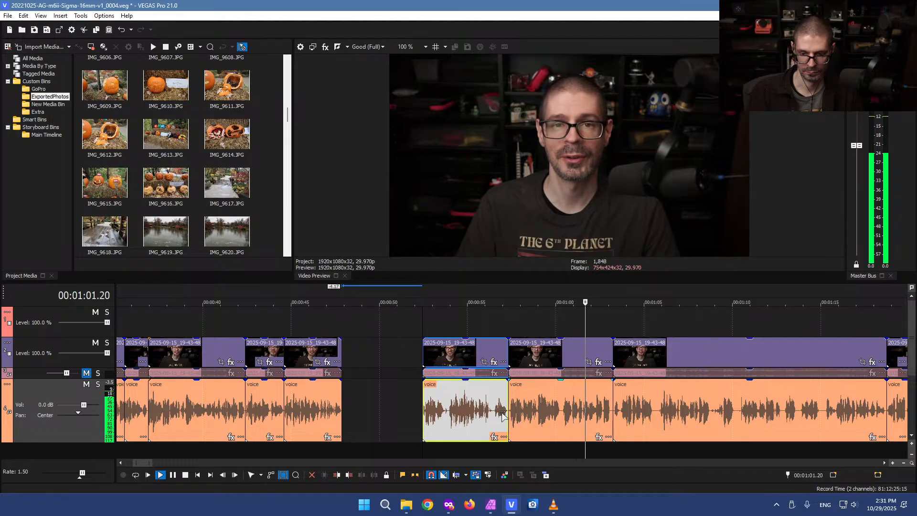
key(k)
click(427, 414)
key(l)
scroll(516, 425, up, 3)
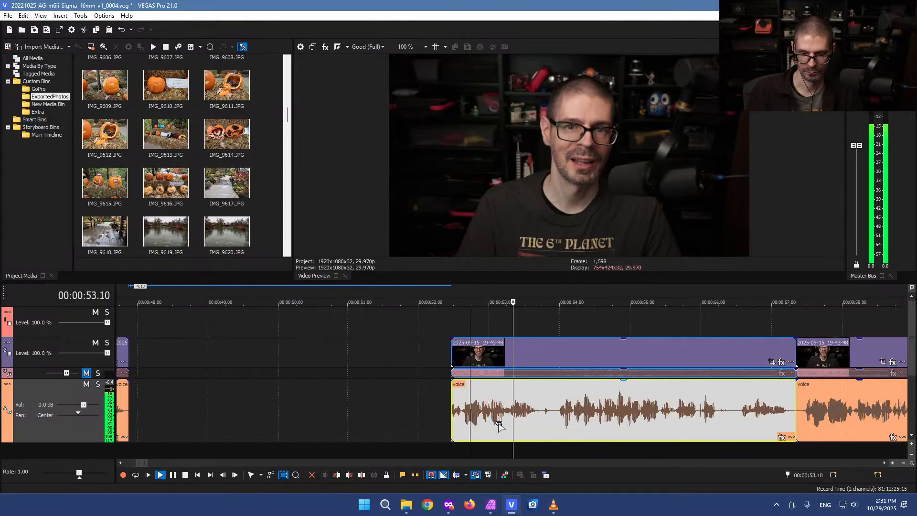
key(k)
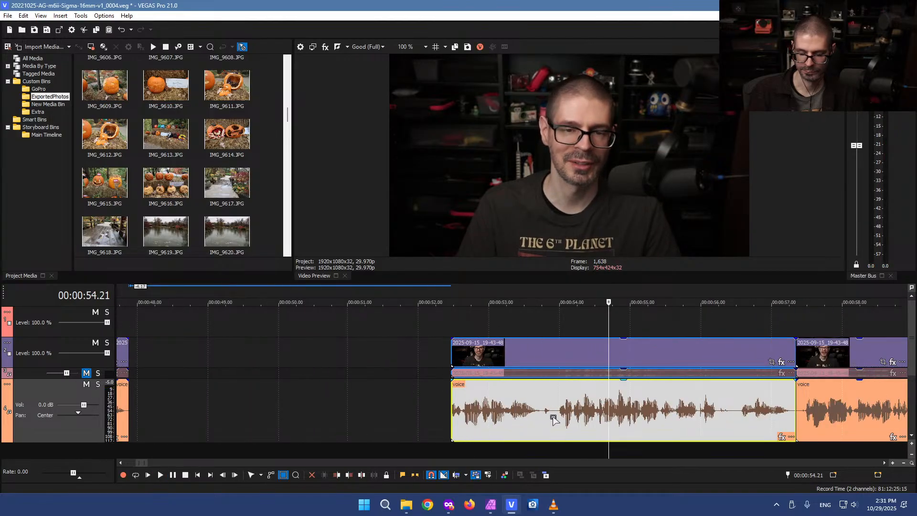
click(554, 419)
scroll(553, 416, down, 8)
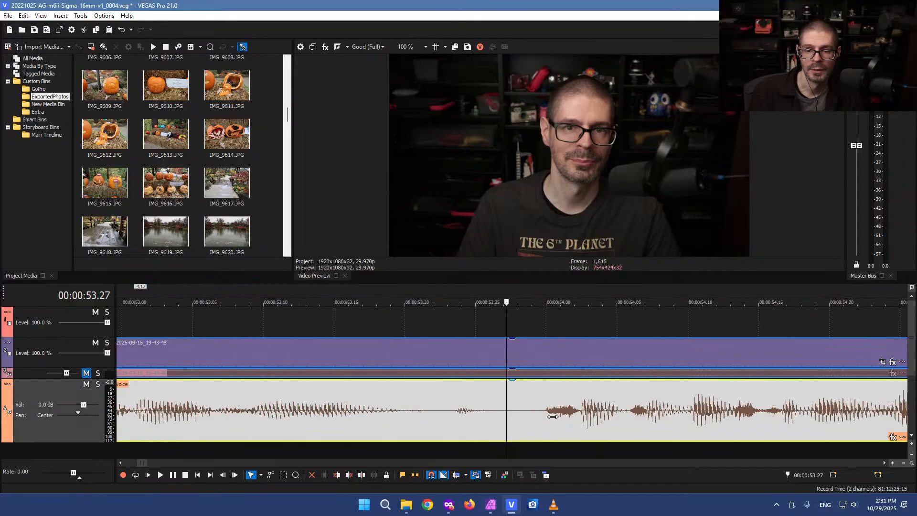
Try the clip after the gap just behind the preceding clip, play across the join, and move it to the right again
drag(522, 348, 446, 360)
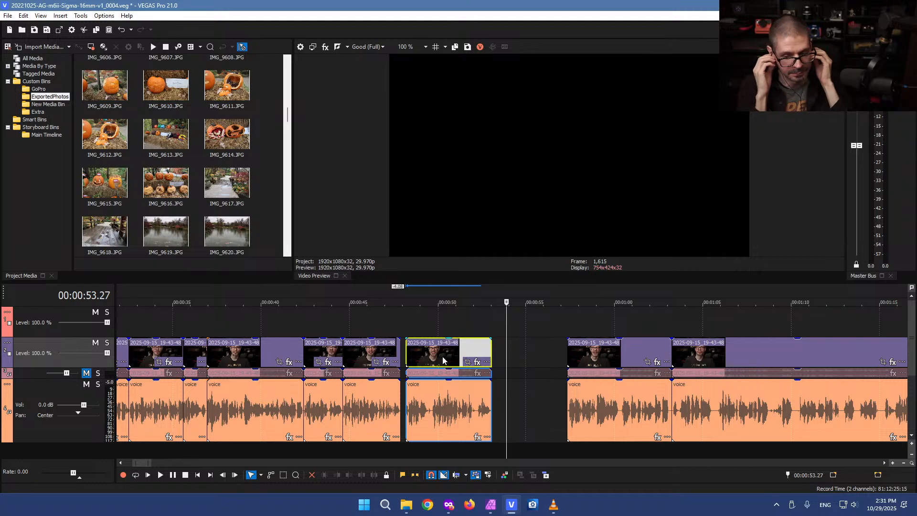
click(269, 321)
key(l)
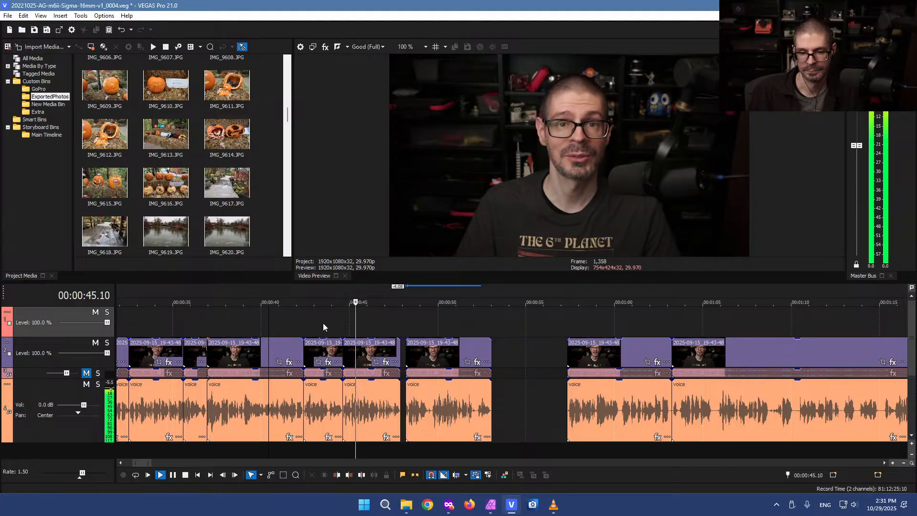
key(k)
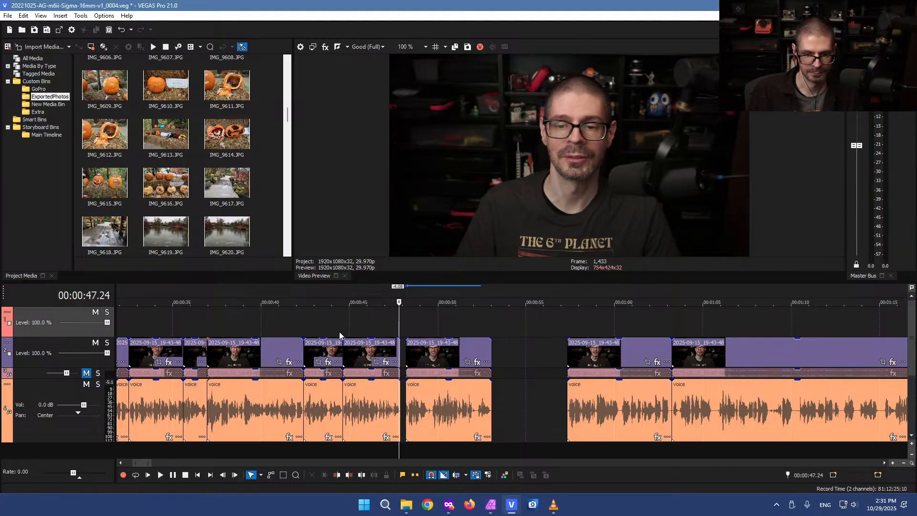
click(423, 361)
key(space)
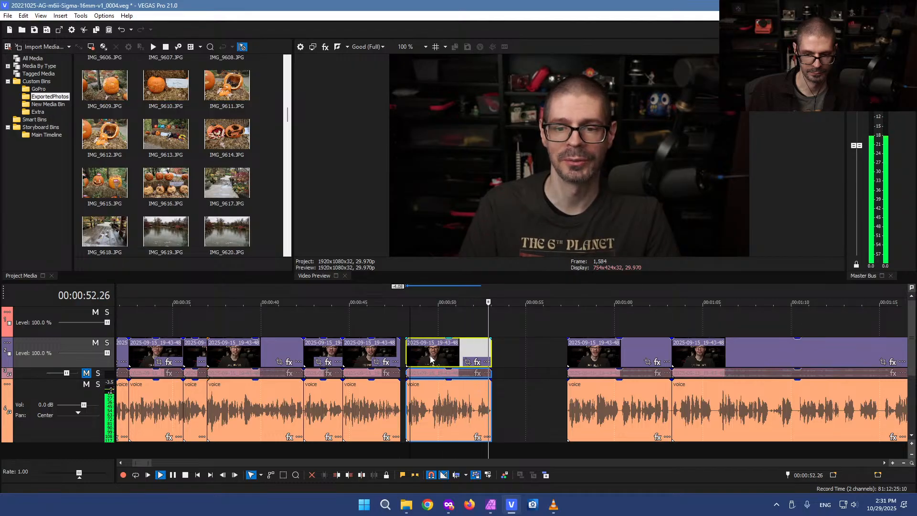
drag(419, 360, 460, 361)
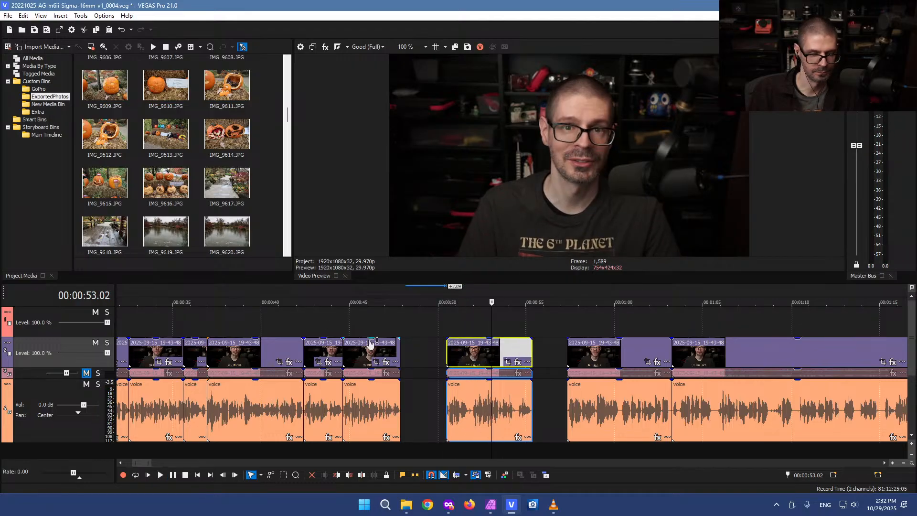
Play back the passage leading up to the gap, from about 00:00:34 to the last clip before it
click(160, 329)
key(l)
key(l)
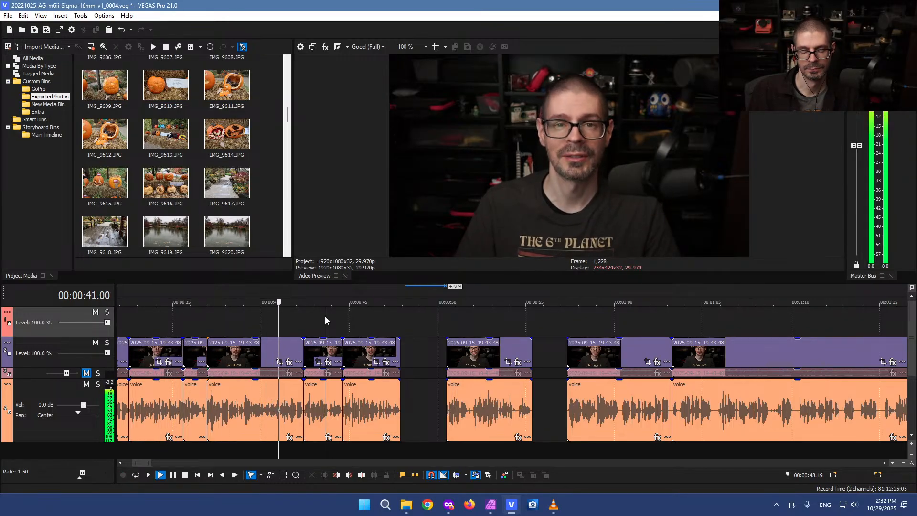
scroll(375, 328, down, 3)
scroll(375, 328, up, 3)
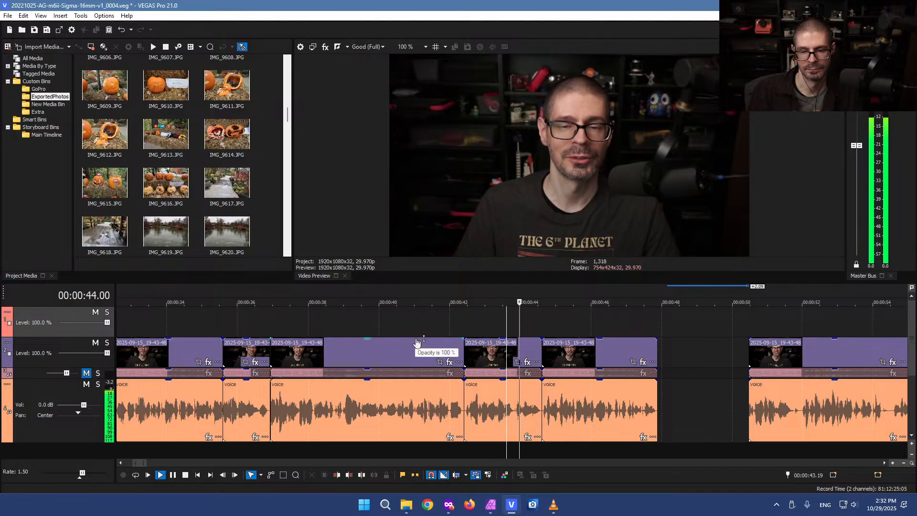
key(k)
click(605, 419)
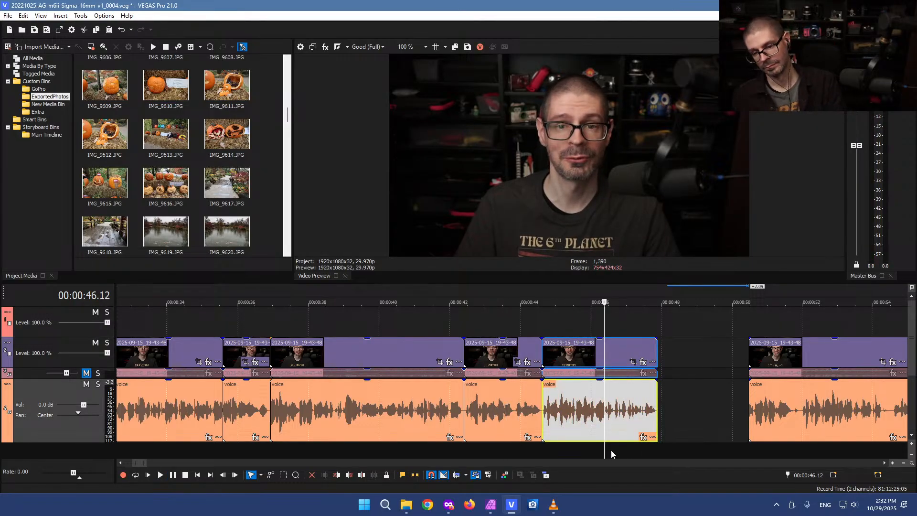
Play back the isolated clip between the two gaps and check the start of the last clip before it
scroll(630, 441, down, 1)
click(631, 437)
key(space)
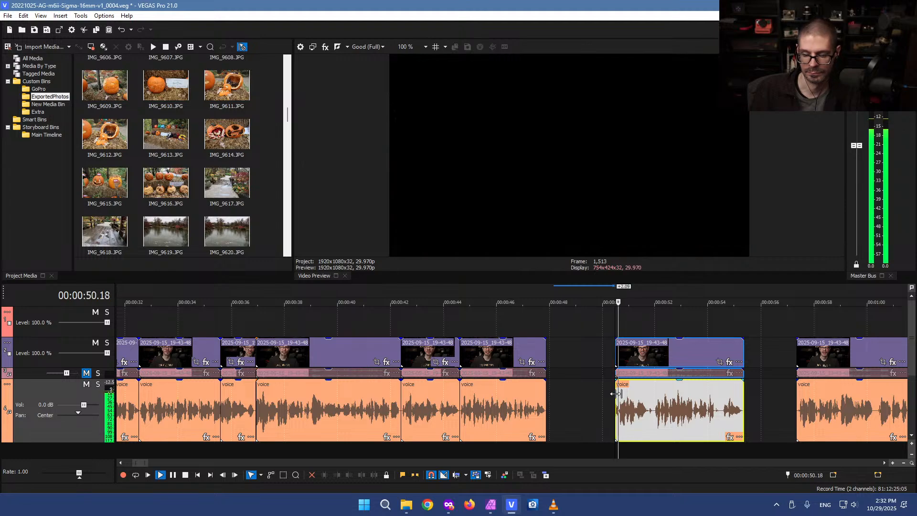
key(l)
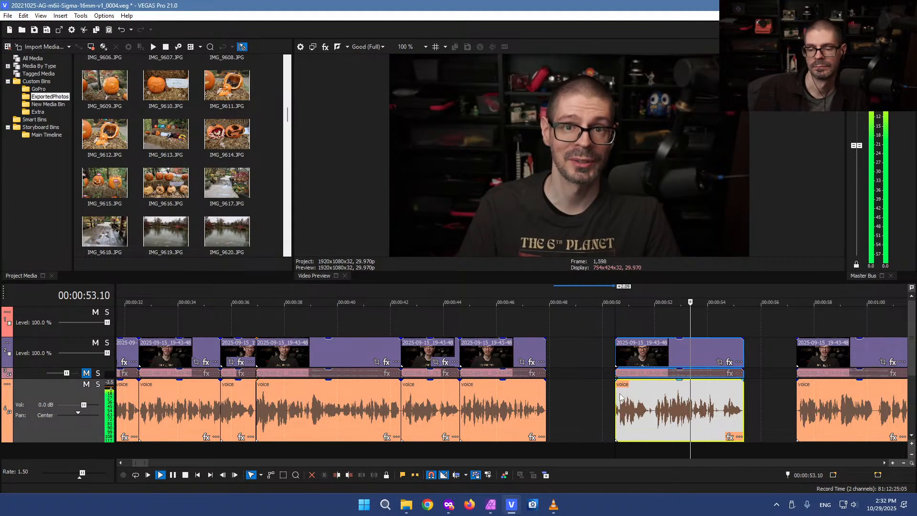
key(k)
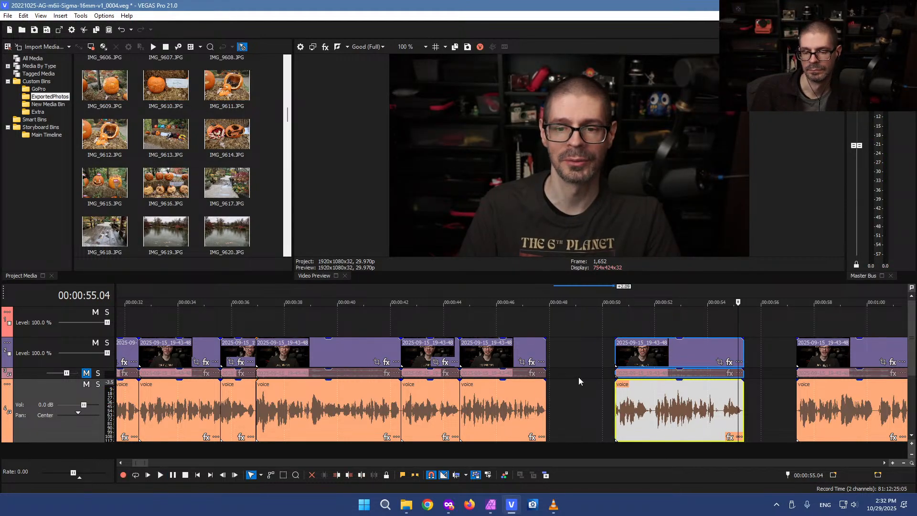
click(467, 324)
click(462, 326)
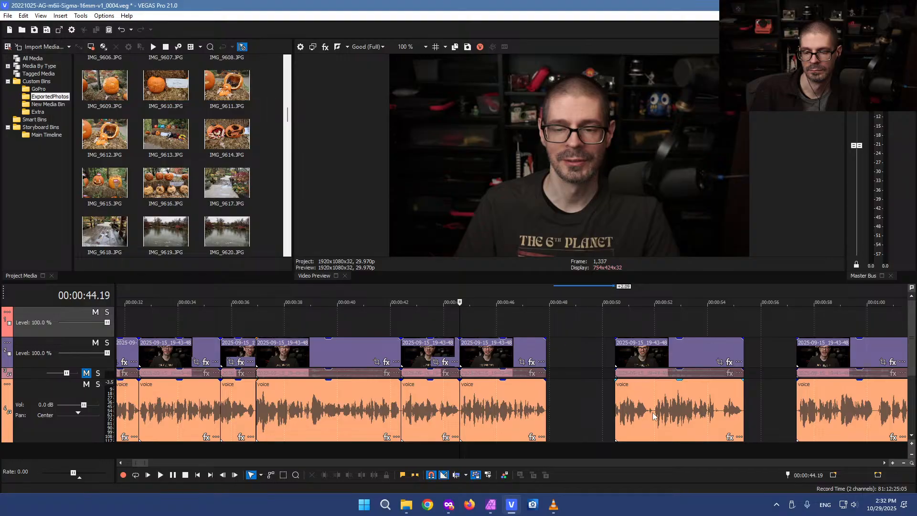
Trim the start of the isolated clip between the two gaps so that it begins right at the first word
click(611, 416)
key(l)
key(k)
click(619, 420)
scroll(619, 421, up, 4)
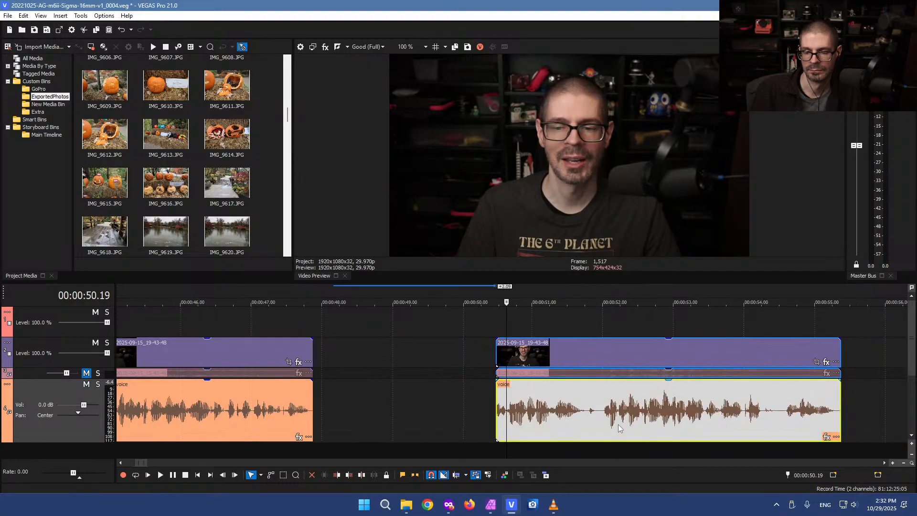
drag(491, 423, 487, 423)
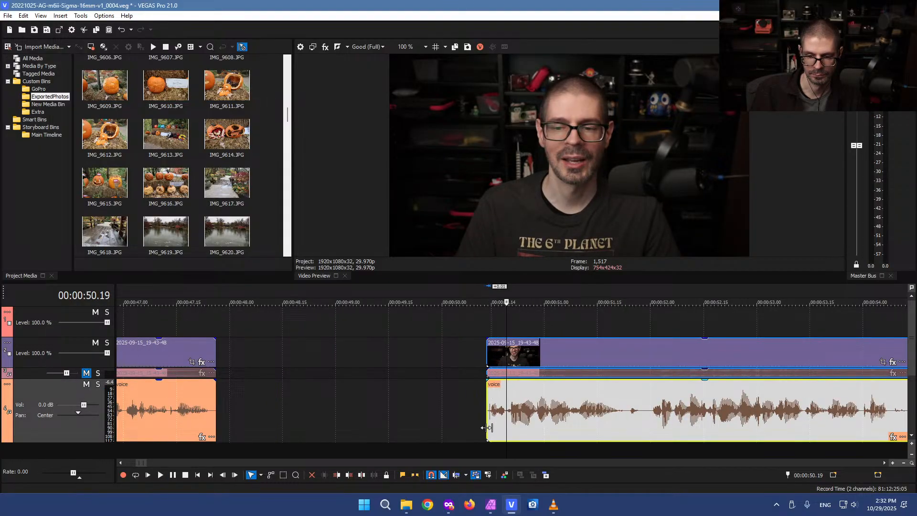
scroll(488, 427, up, 5)
drag(402, 423, 419, 426)
click(397, 412)
Move the trimmed clip against the end of the preceding clip and play back across the join
scroll(396, 417, down, 8)
click(524, 409)
drag(524, 410, 470, 409)
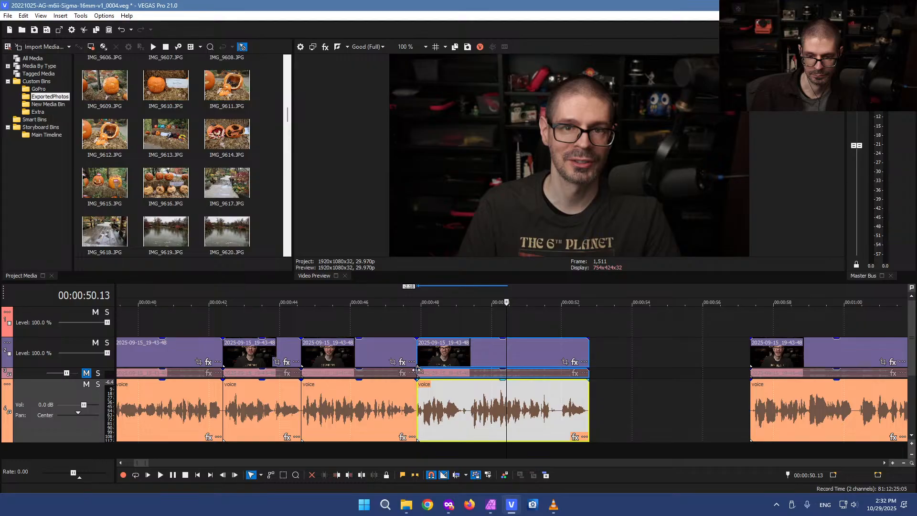
click(343, 324)
key(space)
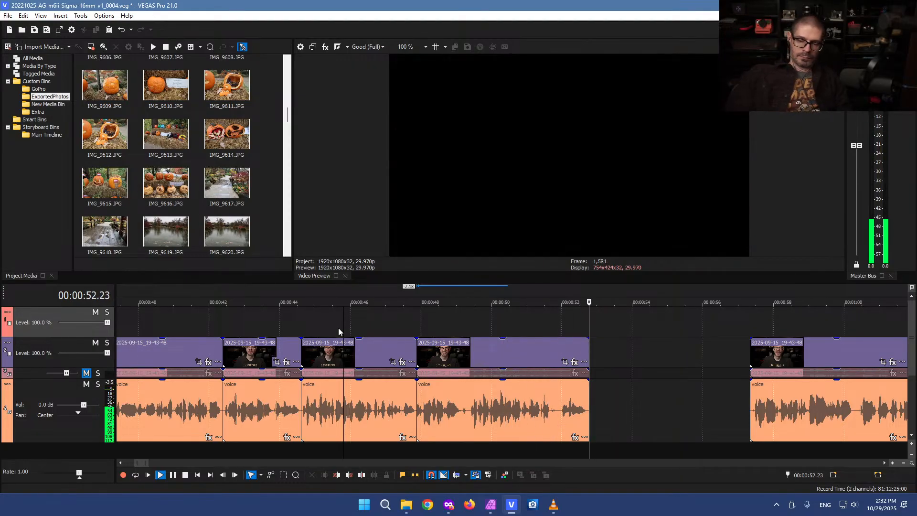
Split on both sides of the pause around 00:00:49.08, delete the piece between, and close the gap with the following clip
click(460, 375)
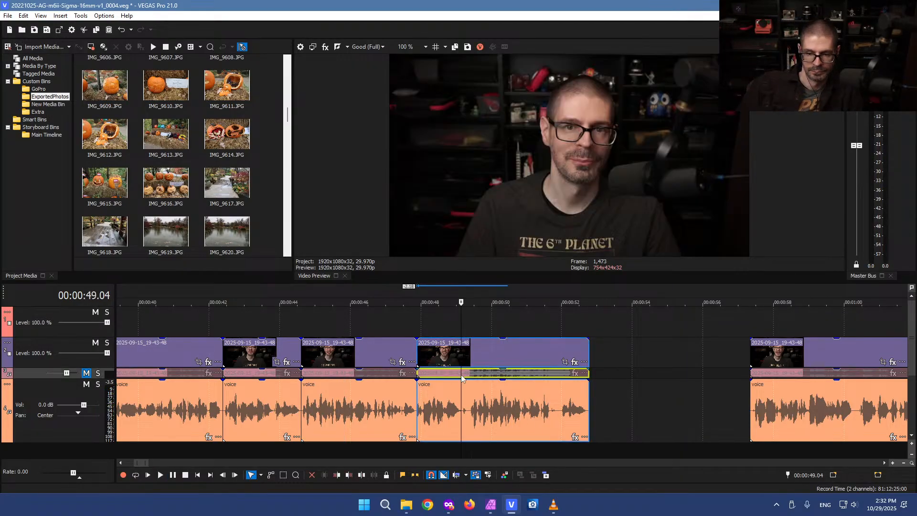
scroll(511, 427, up, 5)
click(443, 411)
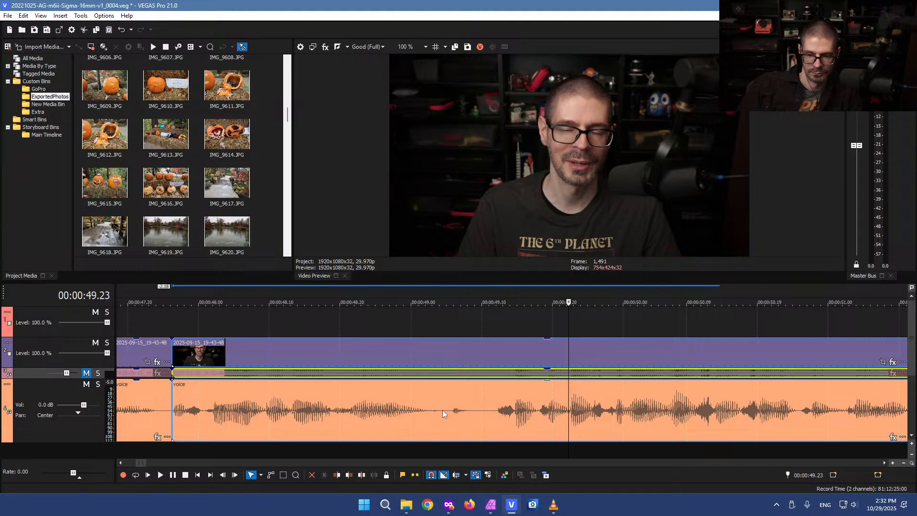
key(s)
click(492, 415)
key(s)
click(465, 412)
key(Delete)
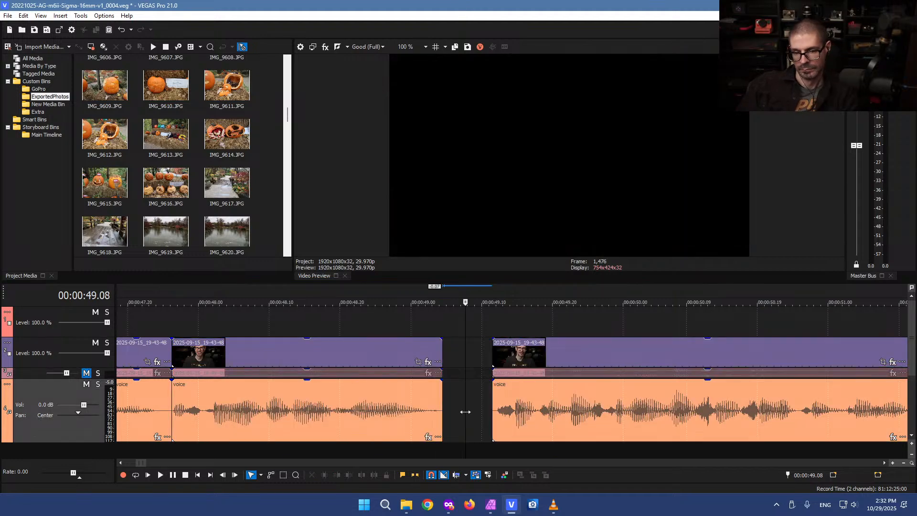
click(555, 409)
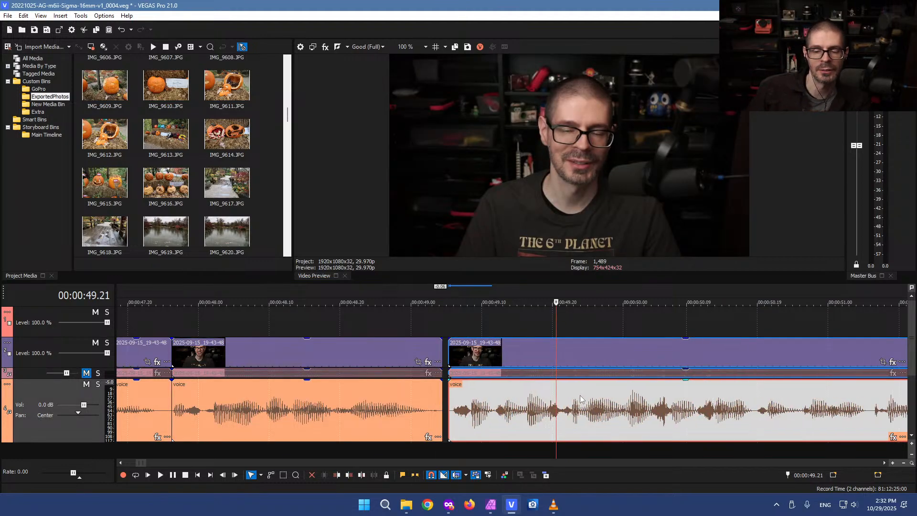
scroll(752, 420, down, 3)
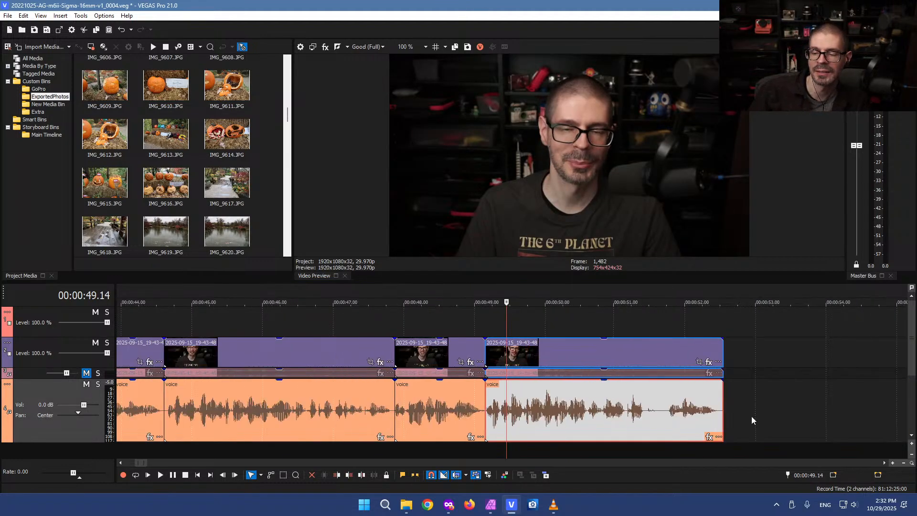
Split at 00:00:51.18 and just before the next word, and ripple-delete the silence between the two cuts
click(655, 421)
scroll(391, 394, up, 5)
click(392, 394)
key(space)
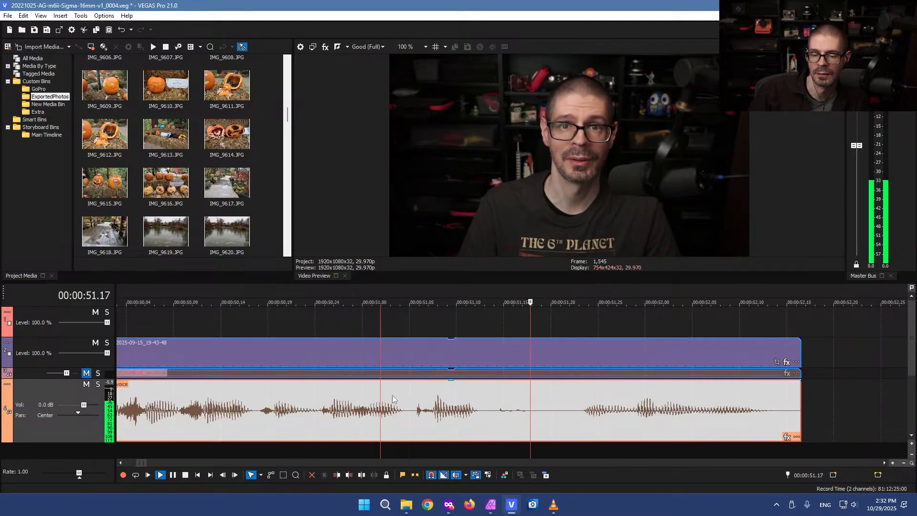
click(538, 410)
key(s)
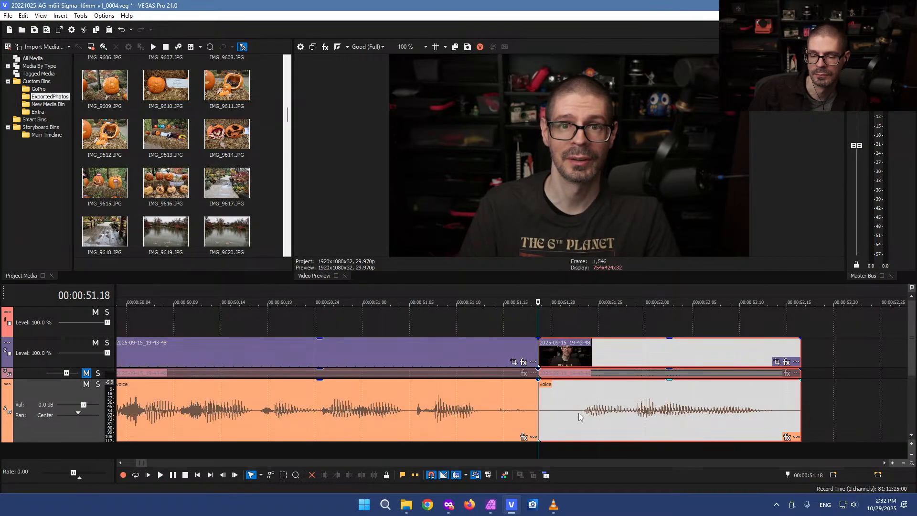
click(579, 413)
key(s)
click(564, 411)
key(Delete)
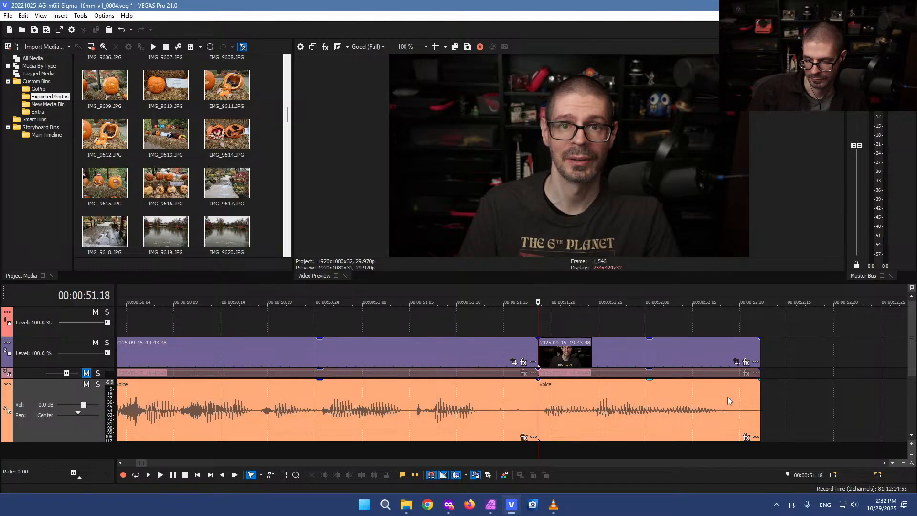
Split after the last word at about 00:00:52.10 and delete the silent tail of the clip
click(744, 411)
key(s)
click(755, 422)
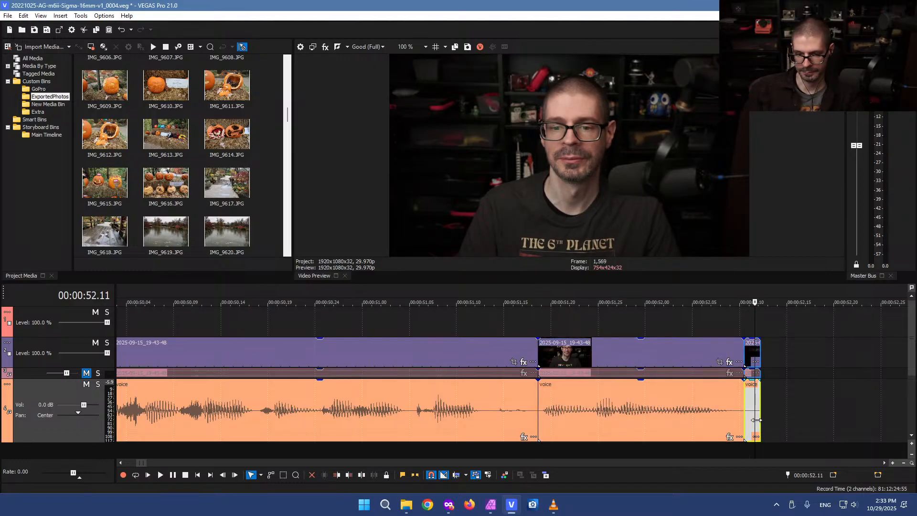
key(Delete)
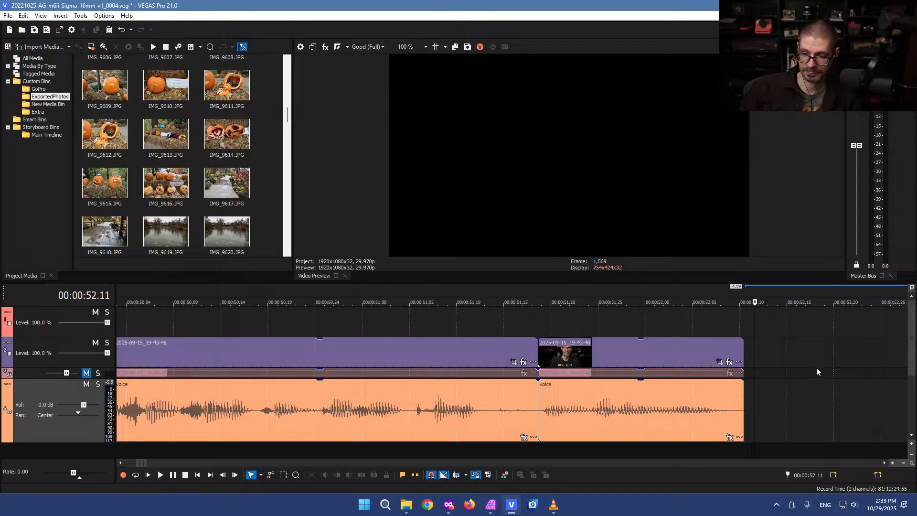
Move the next clip, with those after it, back to about 00:00:53.01, leaving a short gap after the preceding section
click(795, 363)
scroll(764, 368, down, 8)
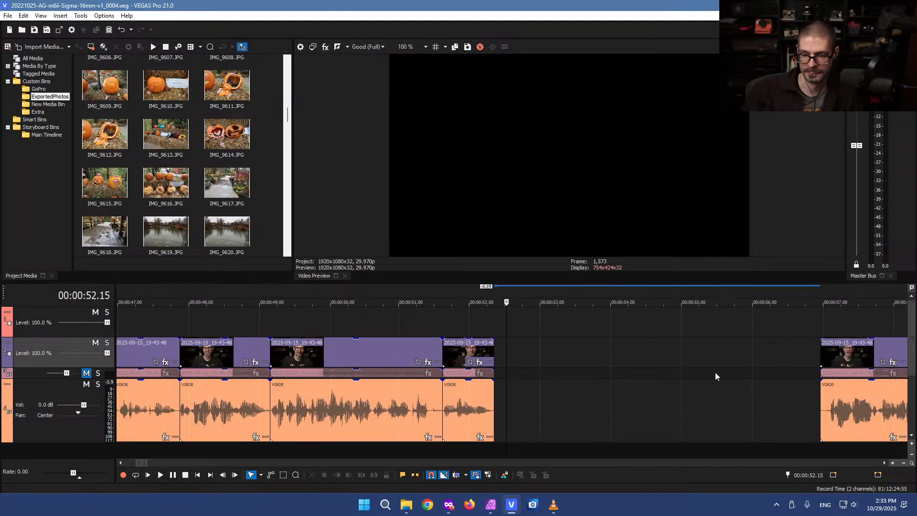
scroll(563, 348, up, 3)
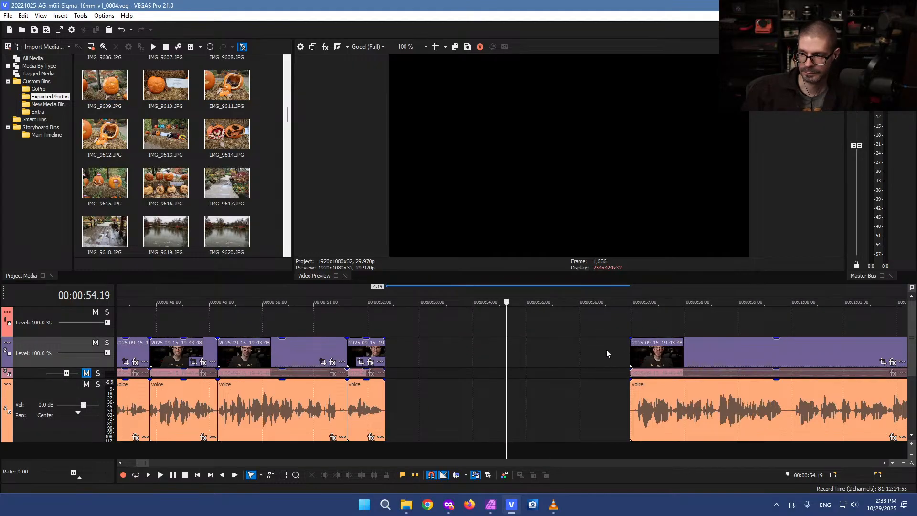
click(655, 354)
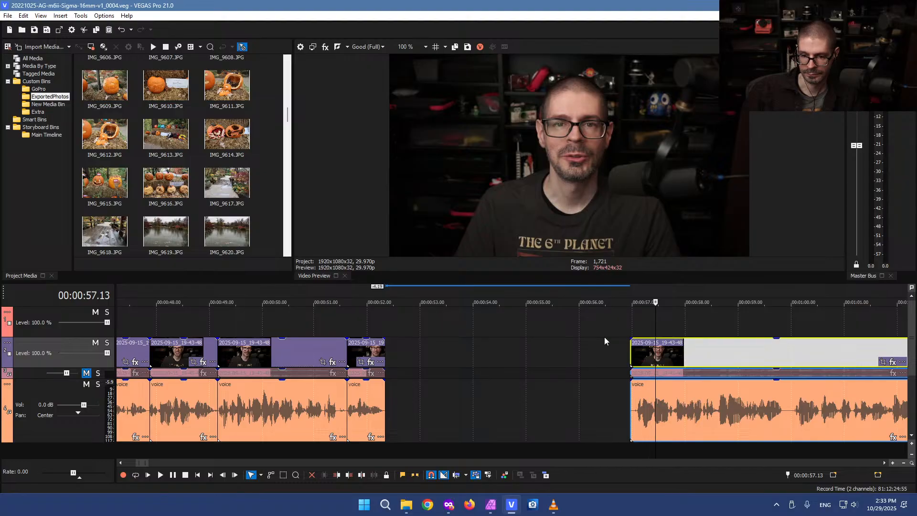
click(604, 342)
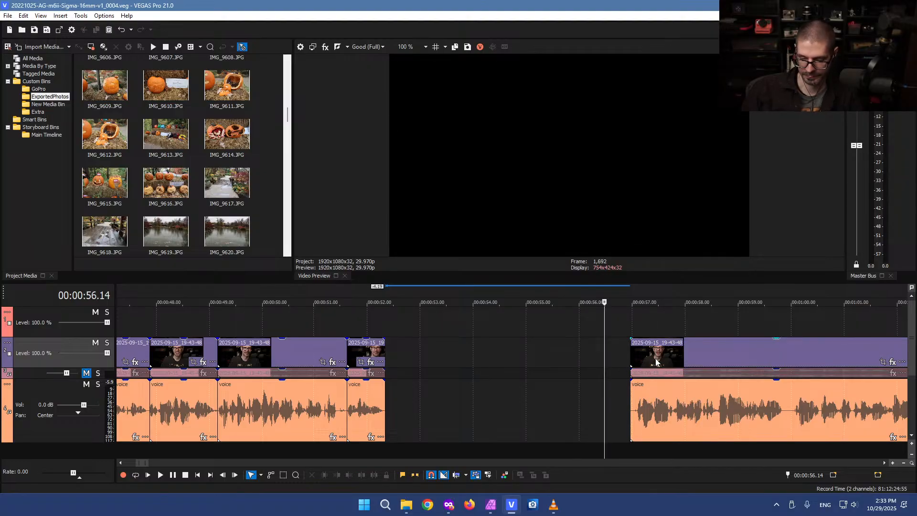
drag(692, 357, 487, 351)
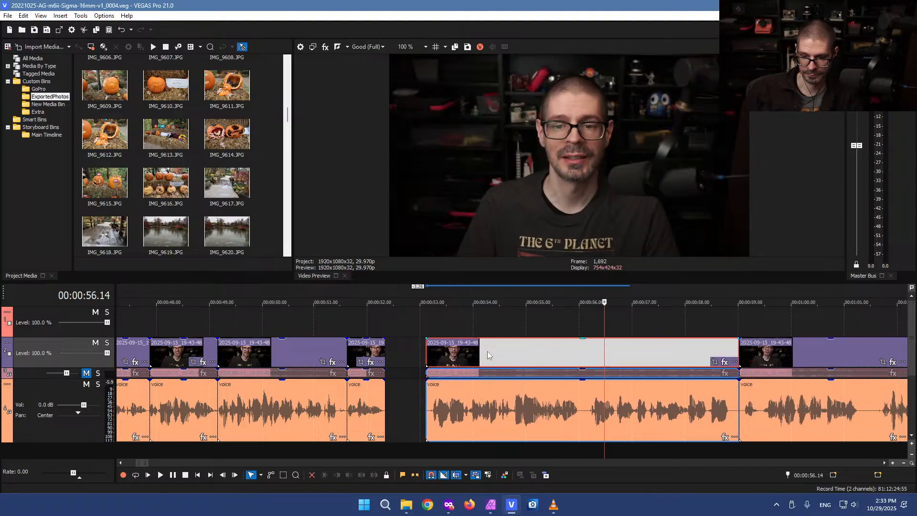
Split the moved clip at about 00:00:53.06, just before its first word, and delete the silent lead-in
click(427, 325)
scroll(482, 366, up, 8)
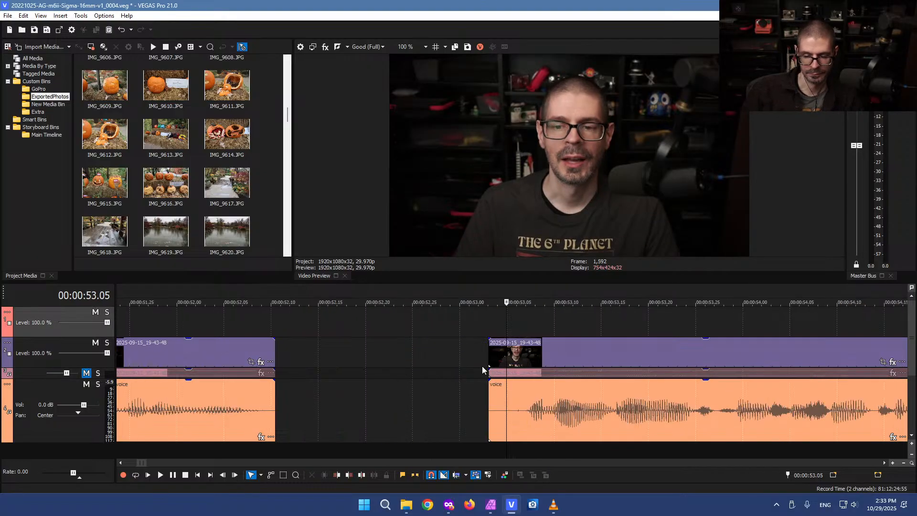
click(530, 413)
key(s)
click(509, 411)
key(Delete)
click(474, 391)
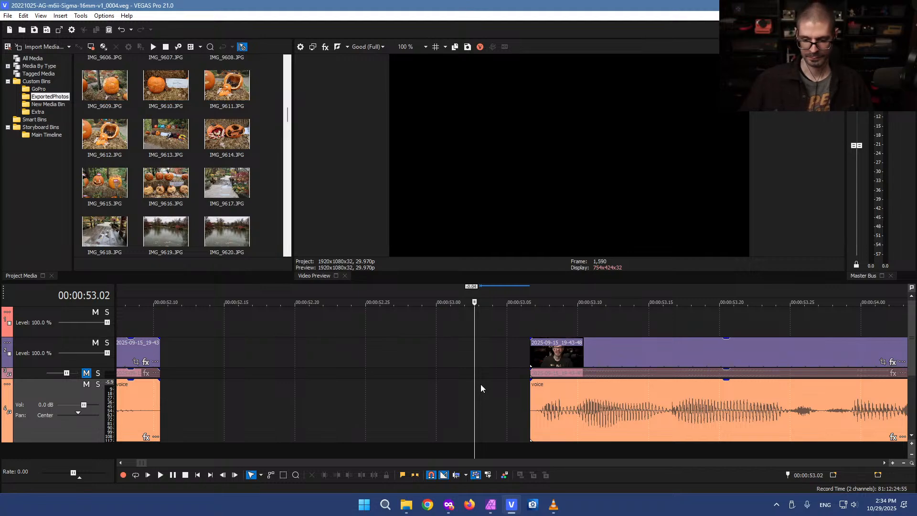
Play back the section after the gap and add a marker named "Software being used" at its start, 00:00:53.06
click(529, 348)
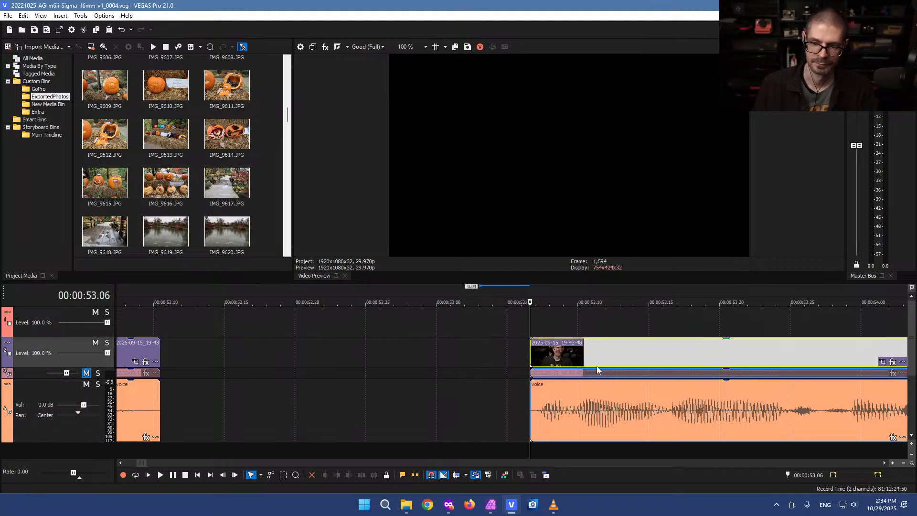
key(space)
scroll(611, 365, down, 1)
scroll(611, 364, down, 1)
scroll(540, 374, down, 1)
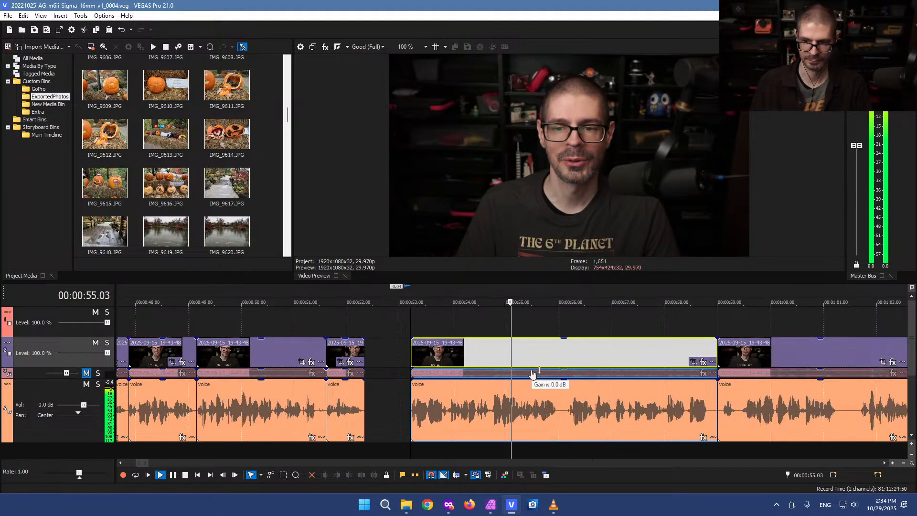
key(l)
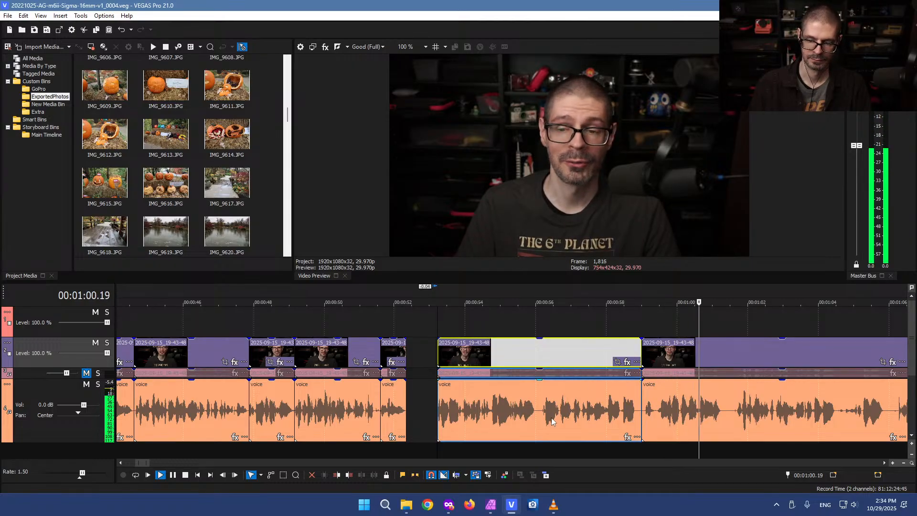
scroll(551, 417, down, 2)
click(405, 325)
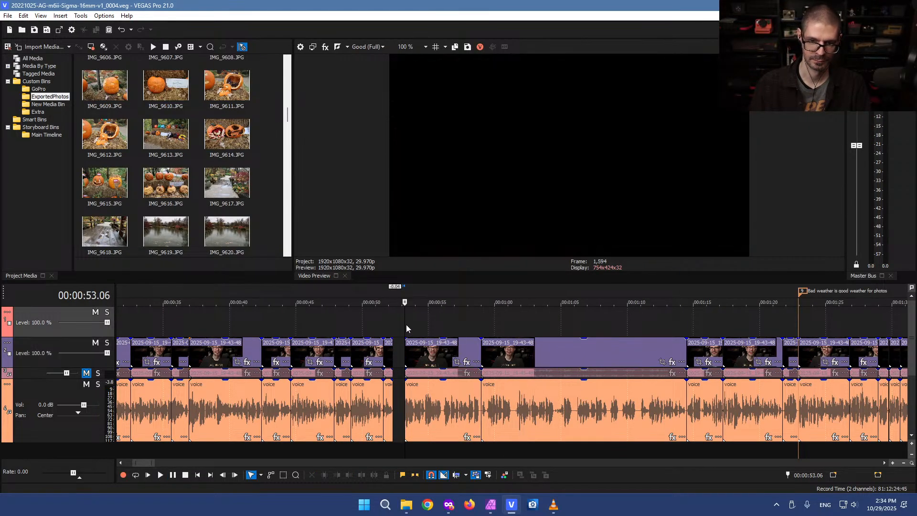
key(m)
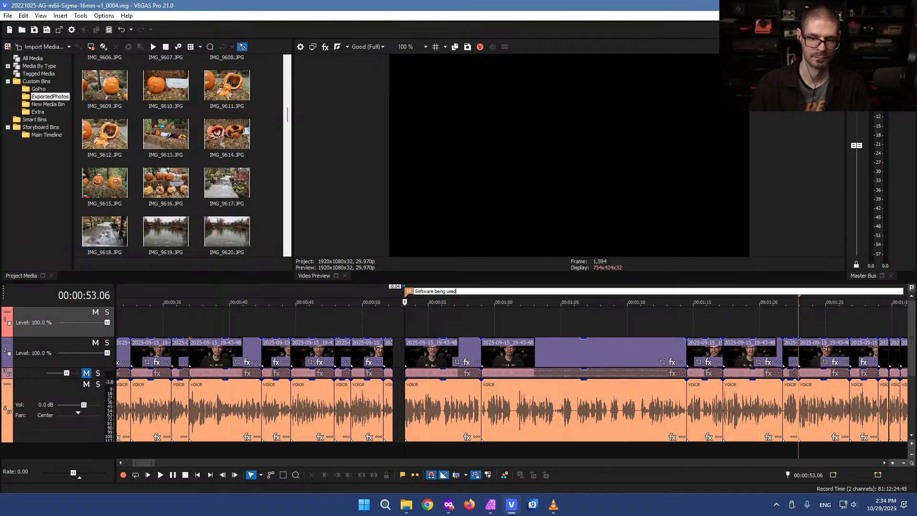
key(Return)
click(420, 320)
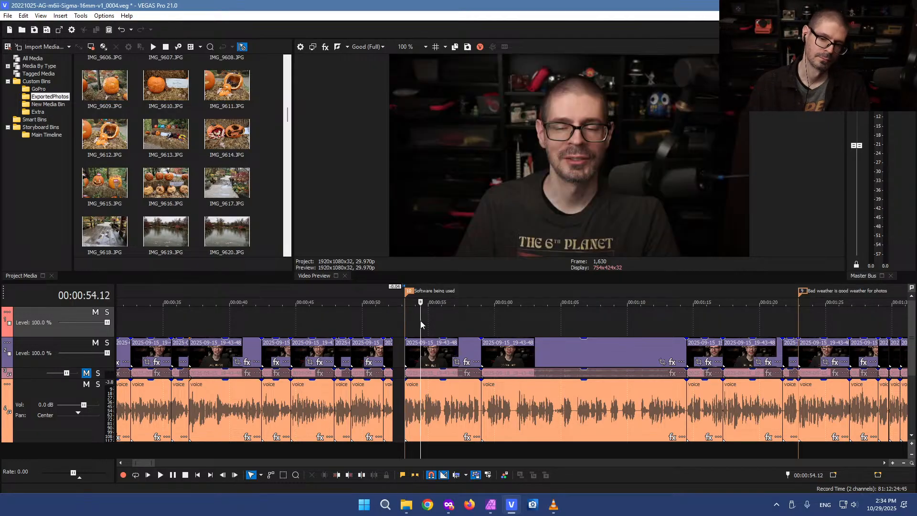
scroll(420, 320, up, 3)
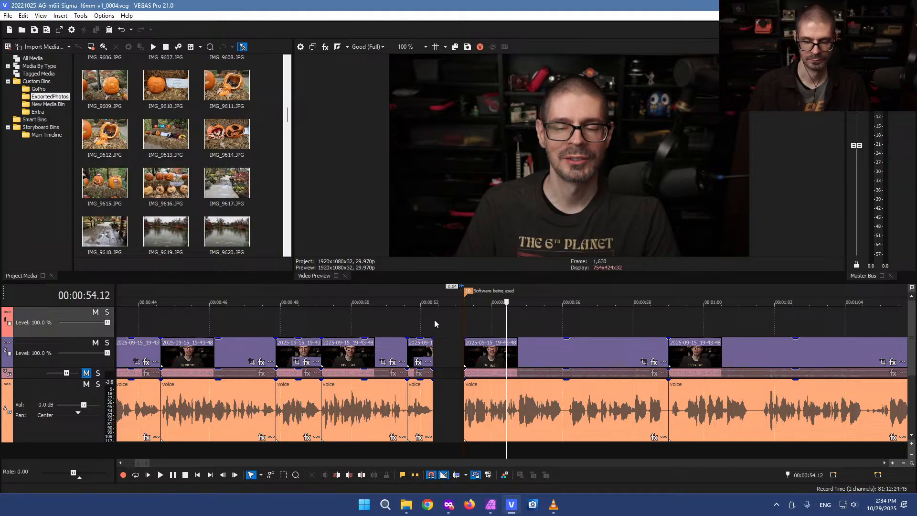
click(469, 319)
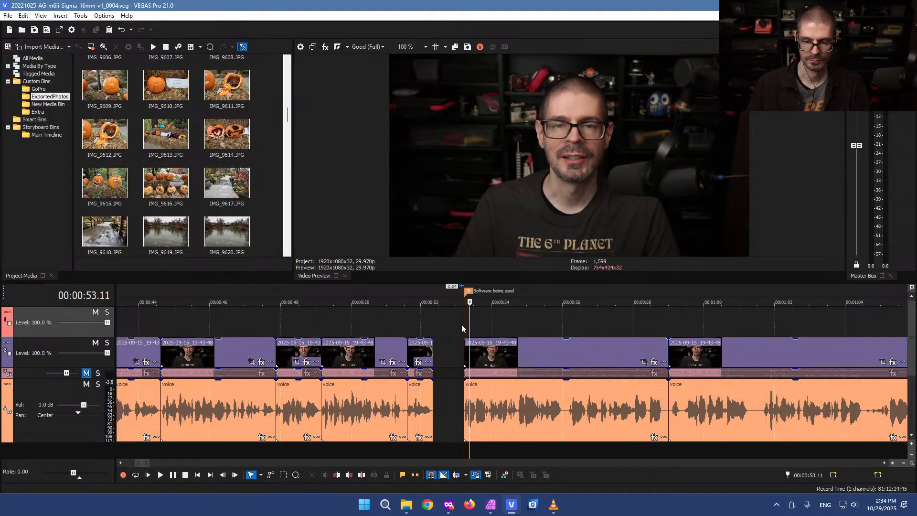
click(463, 324)
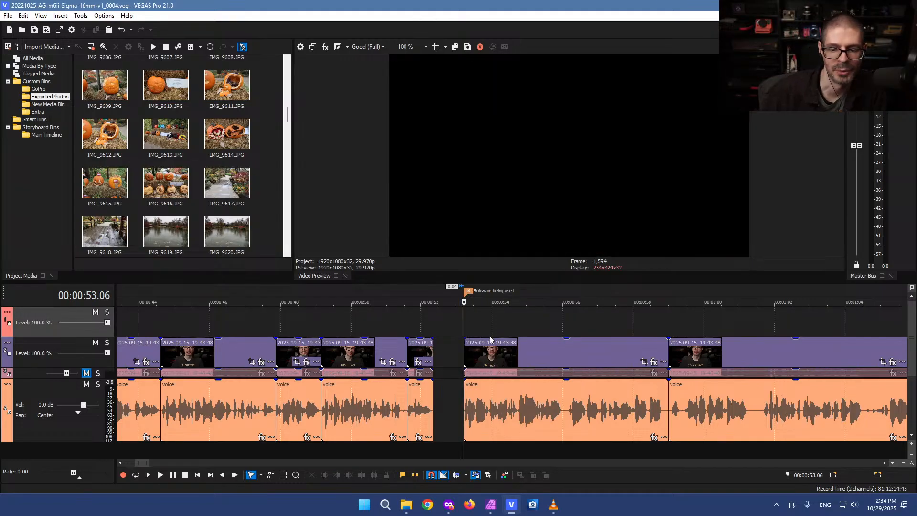
scroll(517, 327, down, 2)
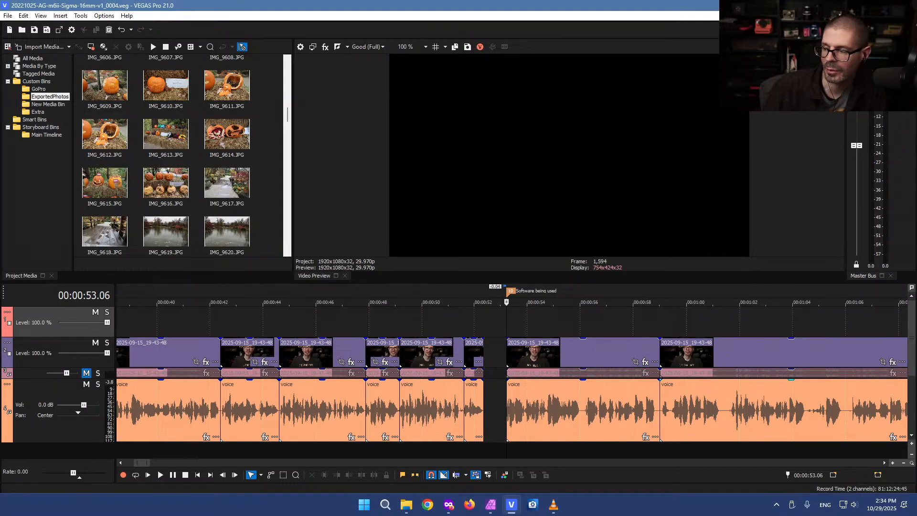
Switch to Digital Photo Professional 4 and look through the first raw photos in the 100CANON folder
key(super)
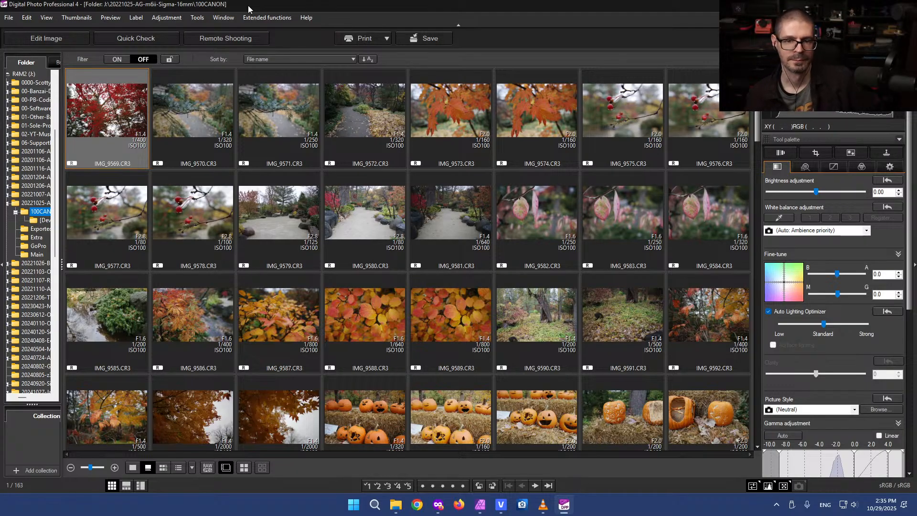
click(189, 105)
click(300, 112)
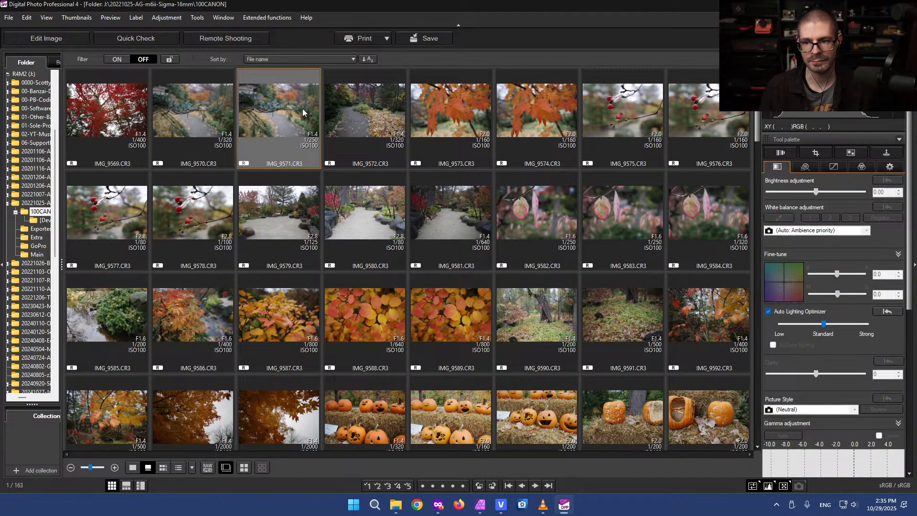
click(107, 105)
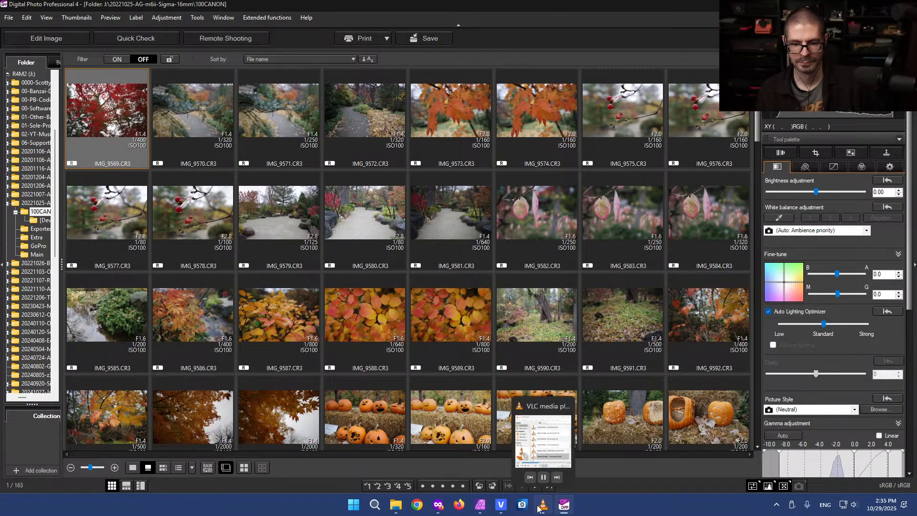
Return to VEGAS Pro, play the new section, and ripple-delete the pause between splits at 00:00:55.29 and about 00:00:56.06
click(500, 506)
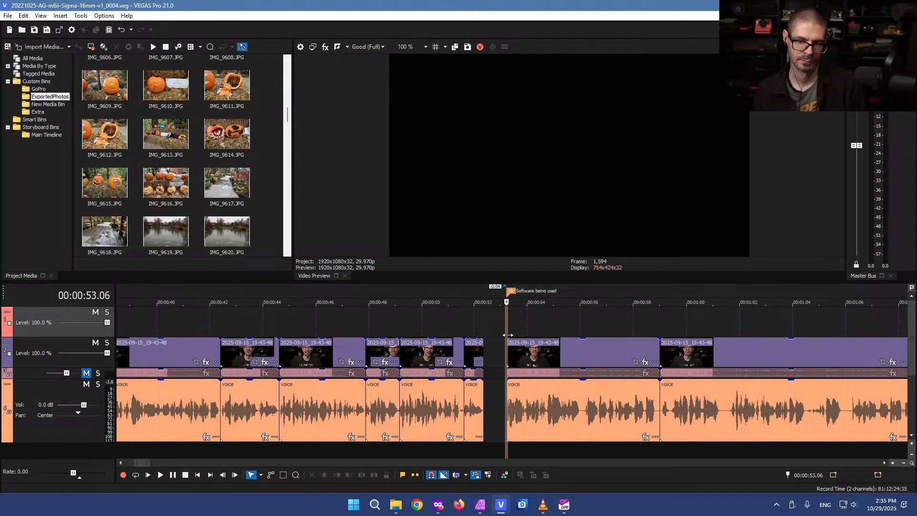
key(space)
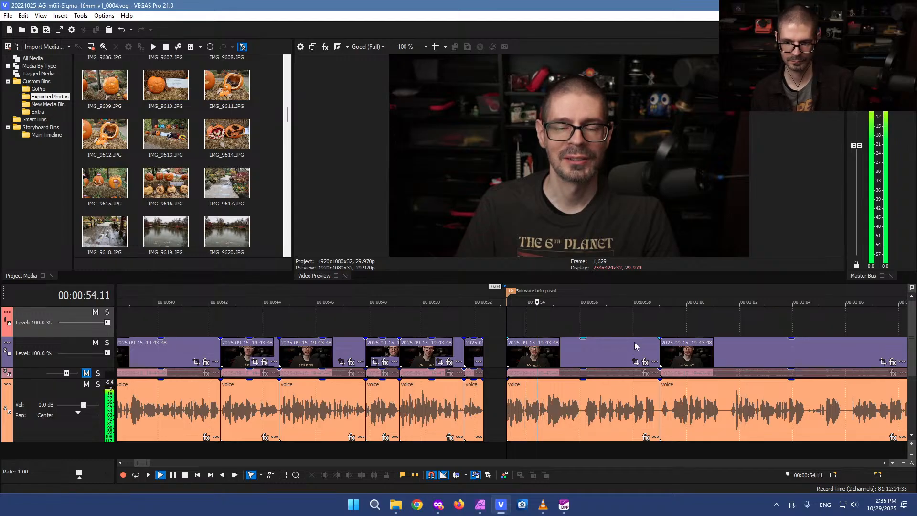
scroll(614, 403, up, 2)
key(Return)
click(581, 418)
scroll(584, 416, up, 5)
click(547, 413)
key(s)
click(644, 414)
key(s)
click(598, 417)
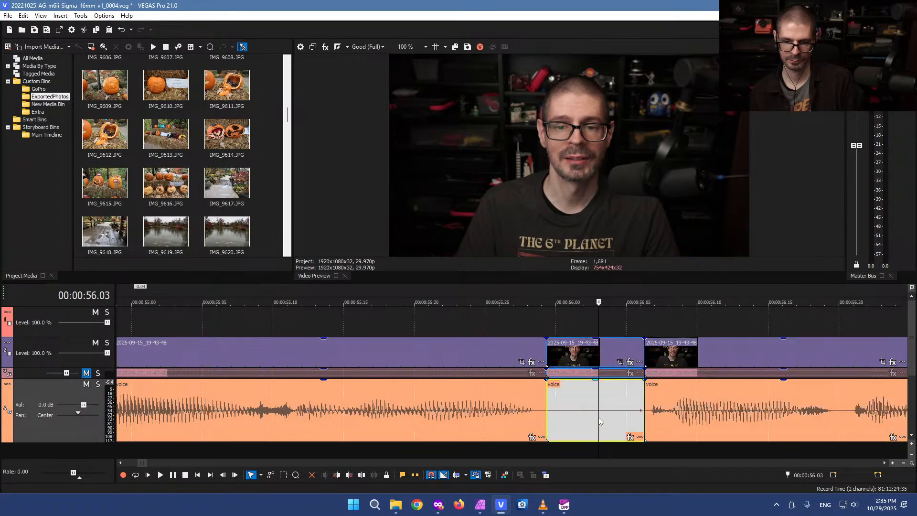
key(Delete)
Split at 00:00:58.17 and just before the next word, and ripple-delete the silence between the cuts
scroll(598, 417, down, 5)
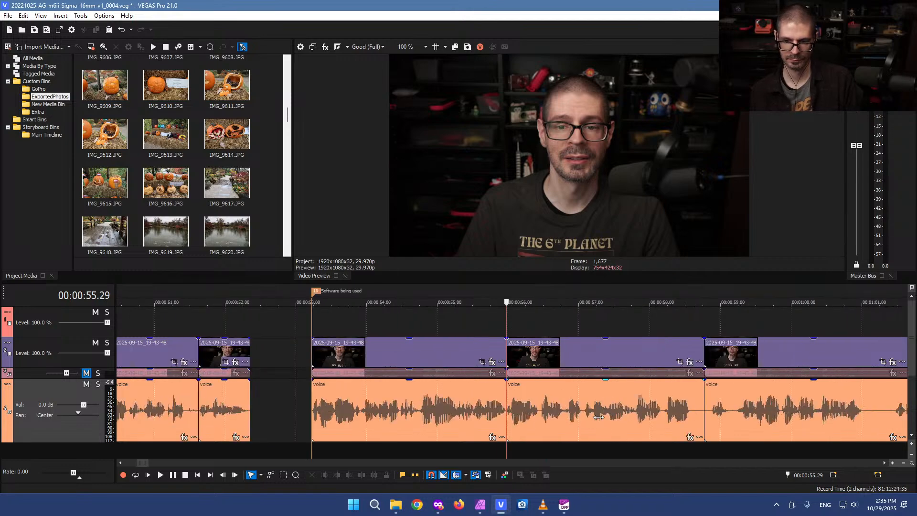
click(686, 405)
scroll(686, 405, up, 4)
click(527, 411)
key(s)
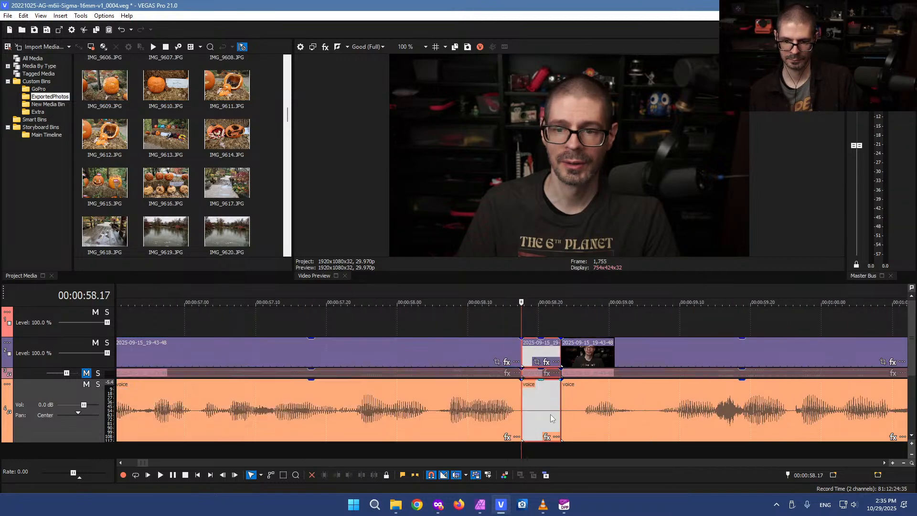
click(578, 417)
key(s)
click(568, 419)
key(Delete)
click(546, 410)
key(Delete)
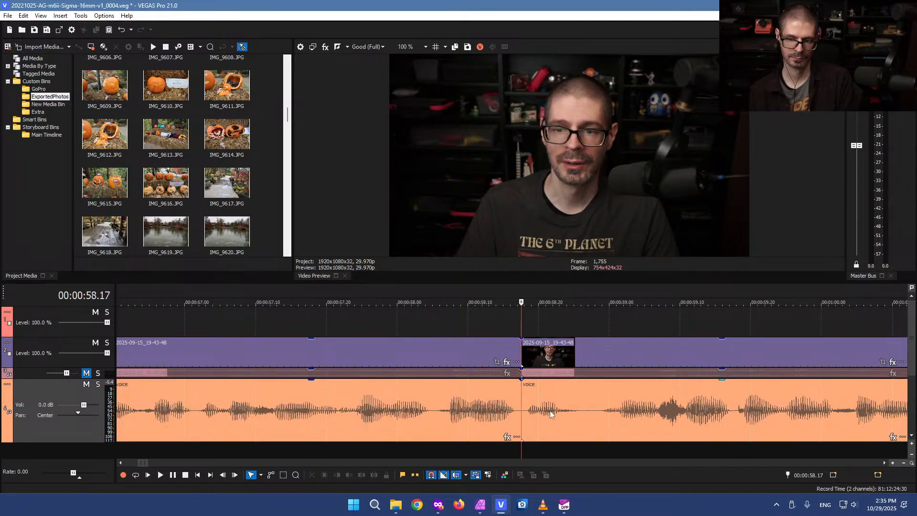
Split at 00:00:58.26 and a couple of frames further on, and ripple-delete the short pause between the cuts
scroll(524, 412, down, 4)
scroll(523, 412, up, 4)
click(569, 411)
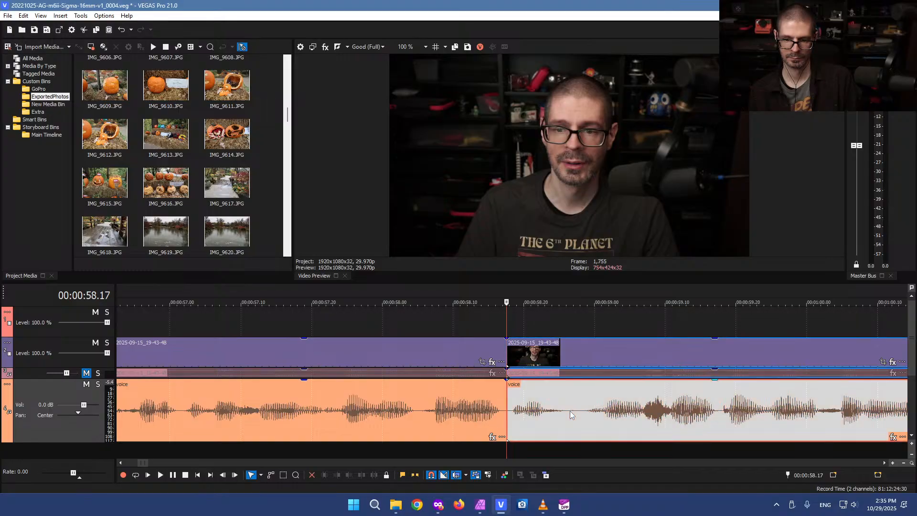
key(s)
click(583, 414)
key(s)
key(Delete)
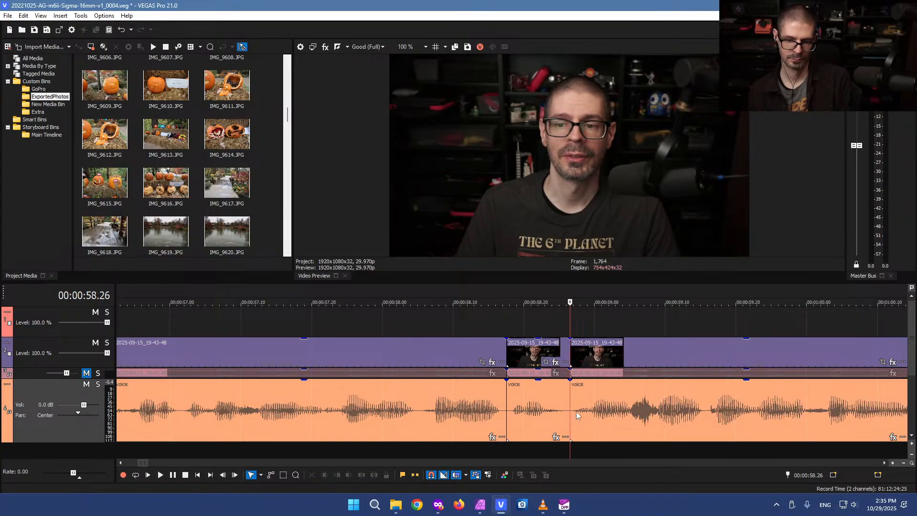
Split at 00:01:00.21 and 00:01:01.03 around the silence and ripple-delete the piece between
scroll(574, 414, down, 4)
click(604, 414)
scroll(604, 414, up, 4)
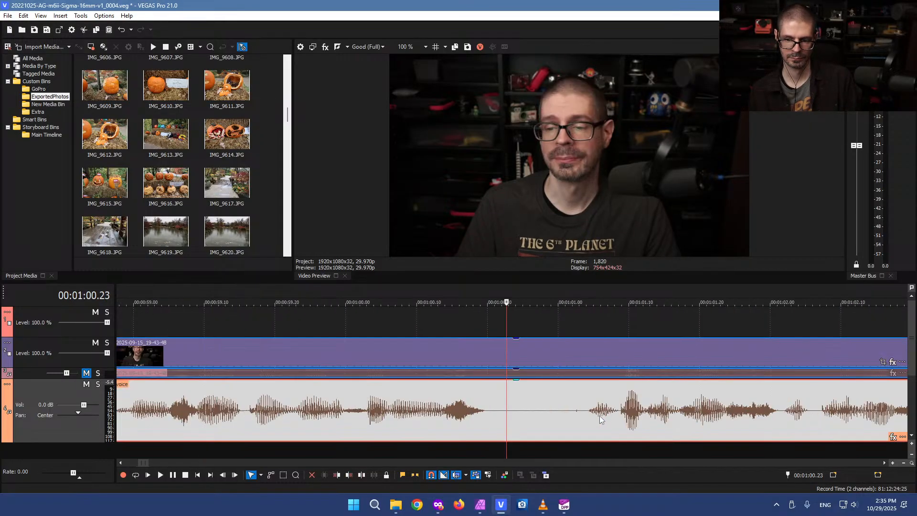
click(494, 415)
key(s)
click(580, 419)
key(s)
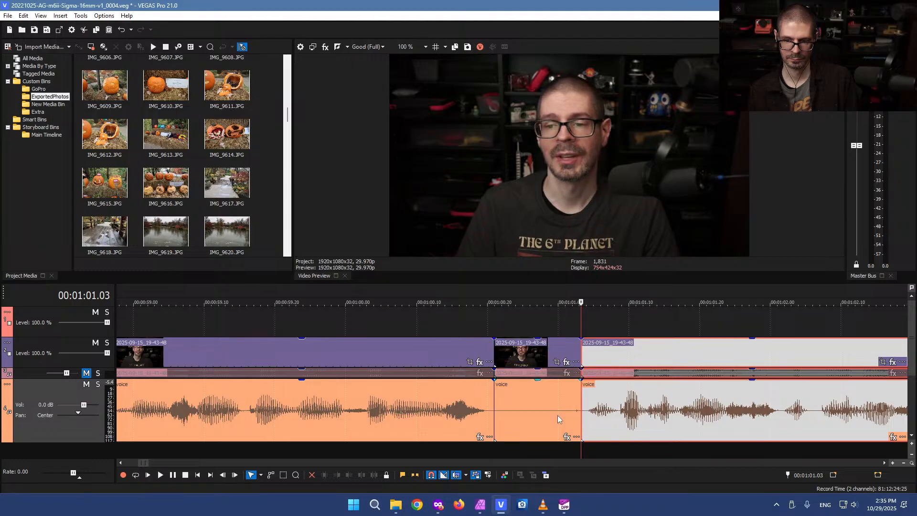
click(553, 414)
key(Delete)
scroll(552, 418, down, 4)
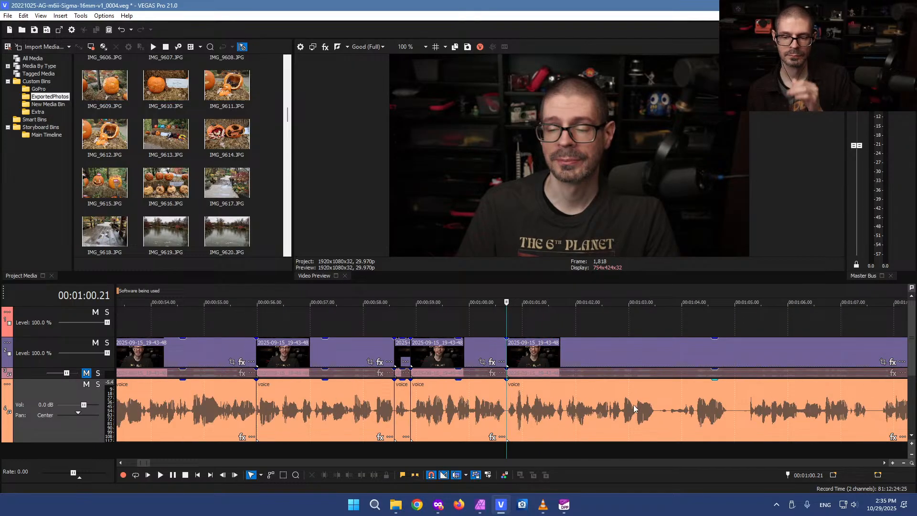
Play the passage after 00:01:03.12, split at 00:01:03.15 and a few frames further on, and ripple-delete the piece between
click(650, 409)
scroll(651, 409, up, 4)
key(space)
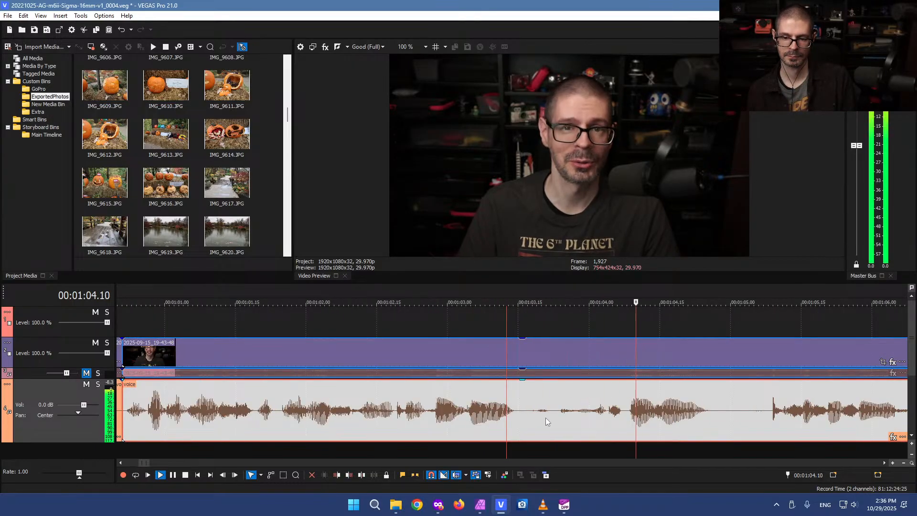
click(521, 411)
key(s)
click(555, 415)
key(s)
click(546, 420)
key(Delete)
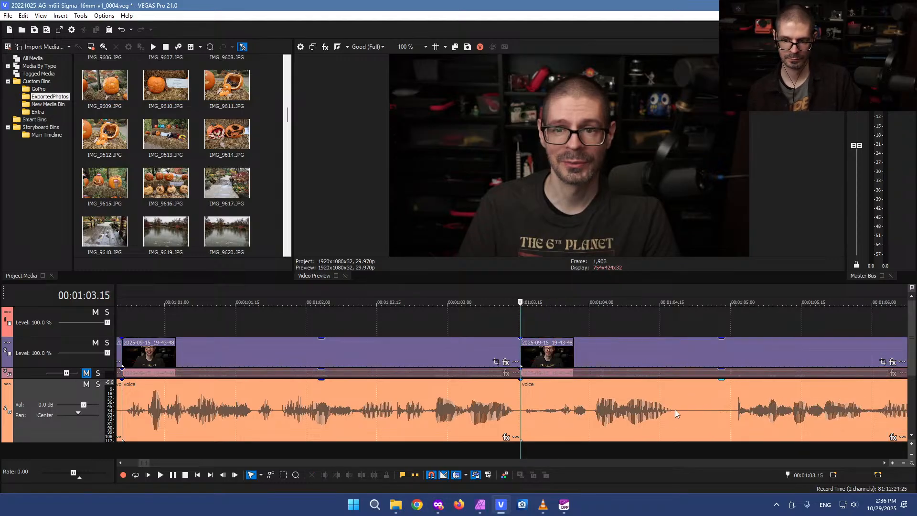
Split at about 00:01:04.20 and at 00:01:05.00, and ripple-delete the silence between the two cuts
click(680, 411)
key(s)
click(729, 414)
key(s)
click(713, 418)
key(Delete)
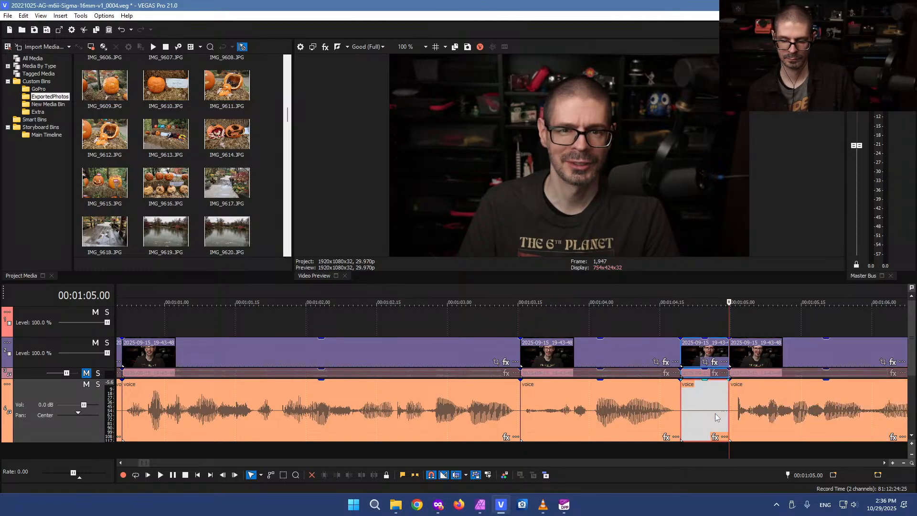
Split at 00:01:06.28 and a few frames further on, just before the voice resumes, and ripple-delete the silence between the cuts
scroll(713, 418, down, 4)
click(627, 412)
scroll(627, 413, up, 4)
key(s)
click(557, 417)
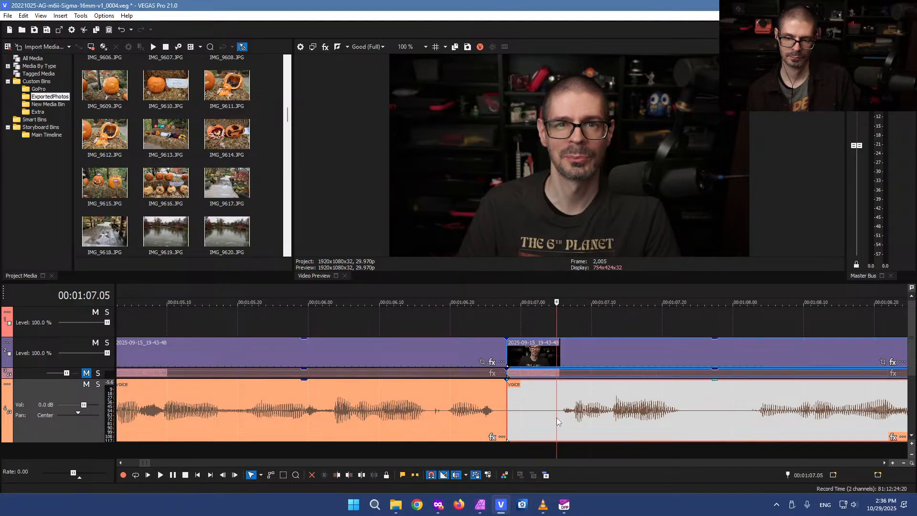
click(549, 417)
key(s)
click(534, 413)
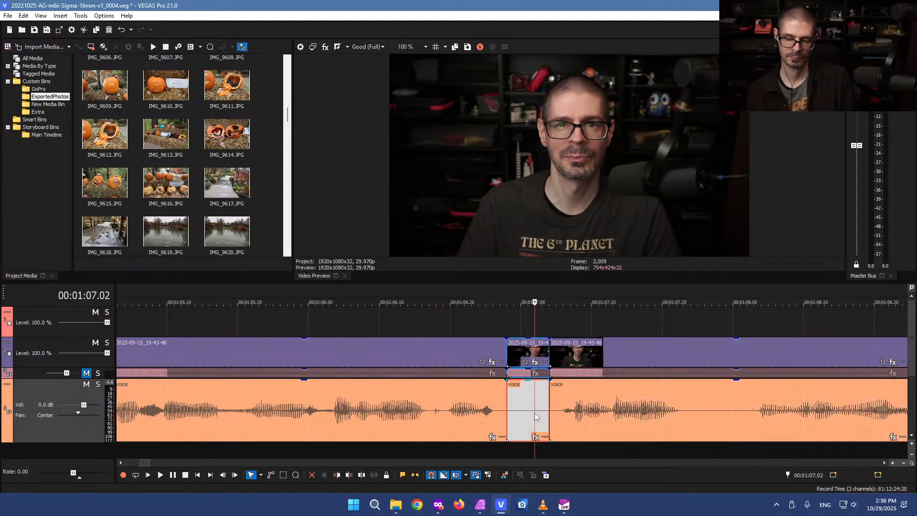
key(Delete)
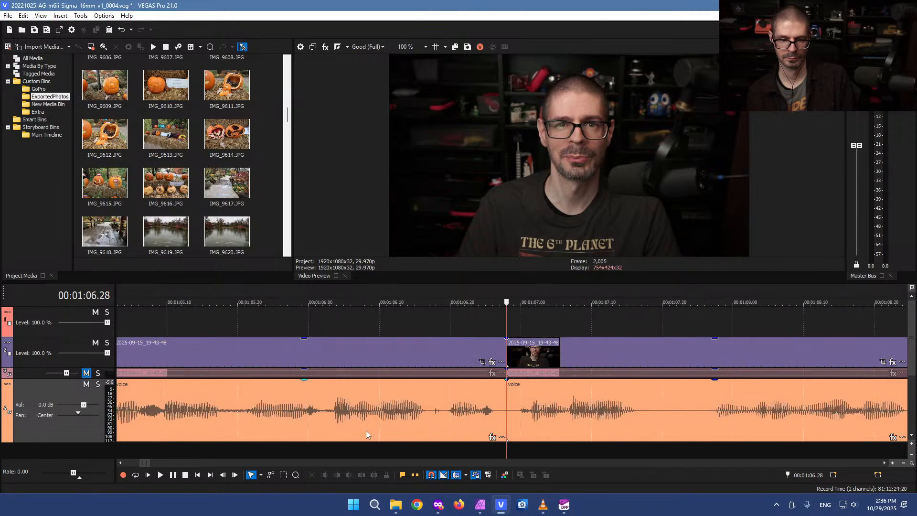
Play across the cut at 00:01:06.28, split at 00:01:07.17 and 00:01:07.27, and ripple-delete the pause between
click(357, 421)
key(space)
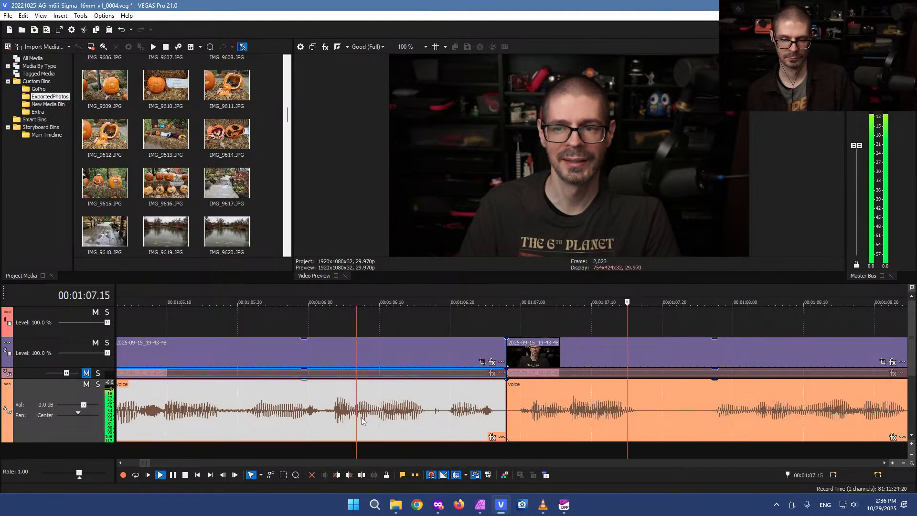
scroll(363, 422, down, 5)
click(498, 412)
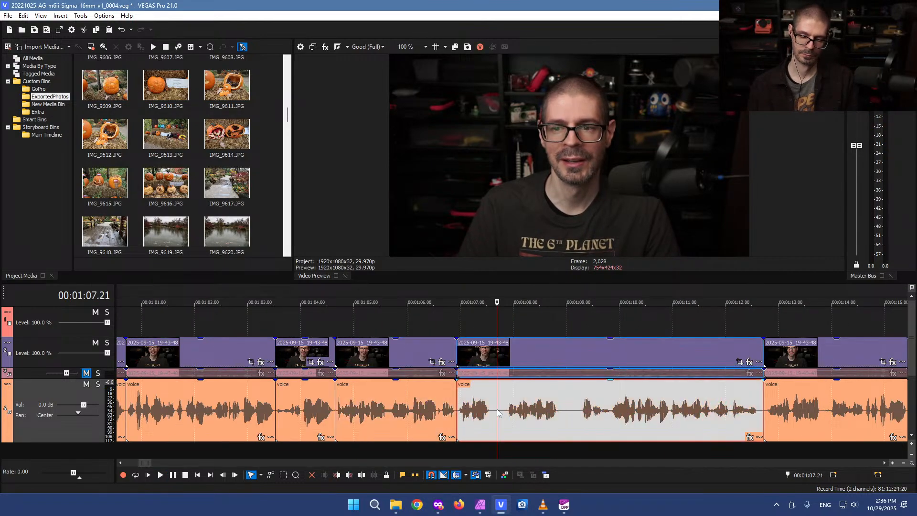
scroll(498, 414, up, 6)
double_click(474, 415)
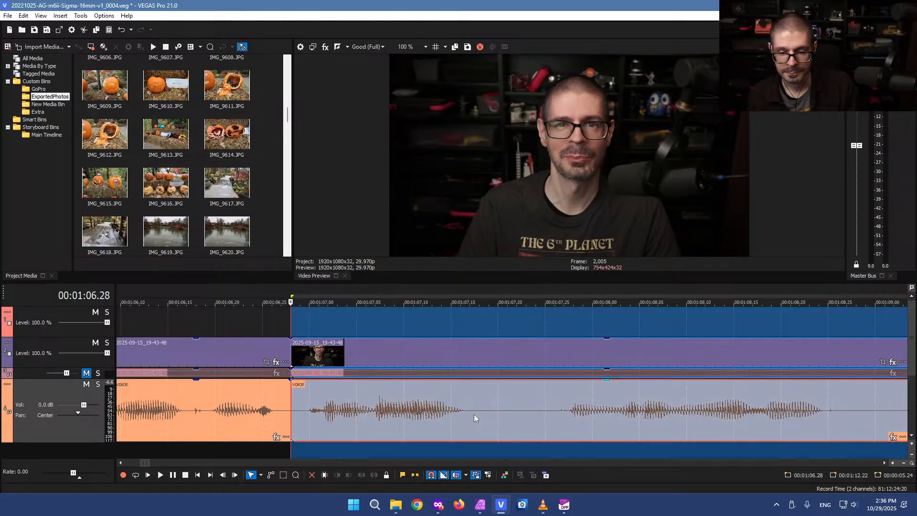
click(471, 414)
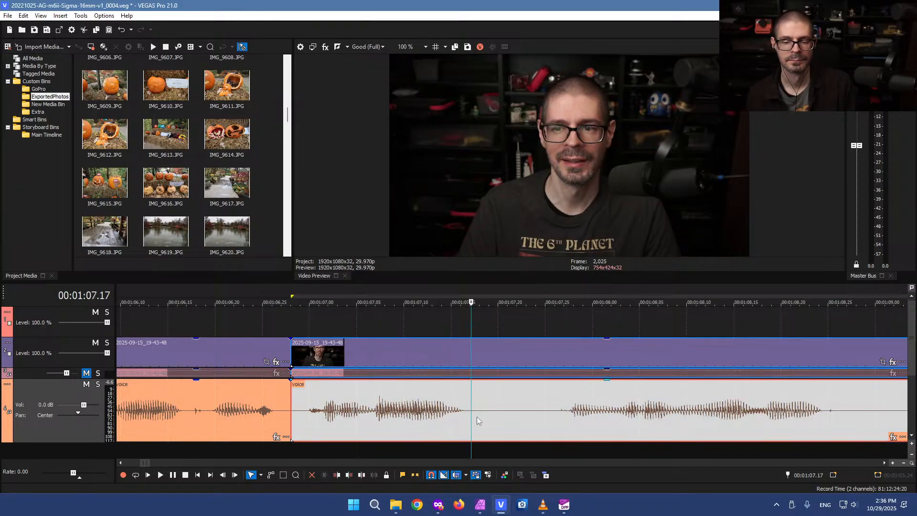
key(s)
click(565, 414)
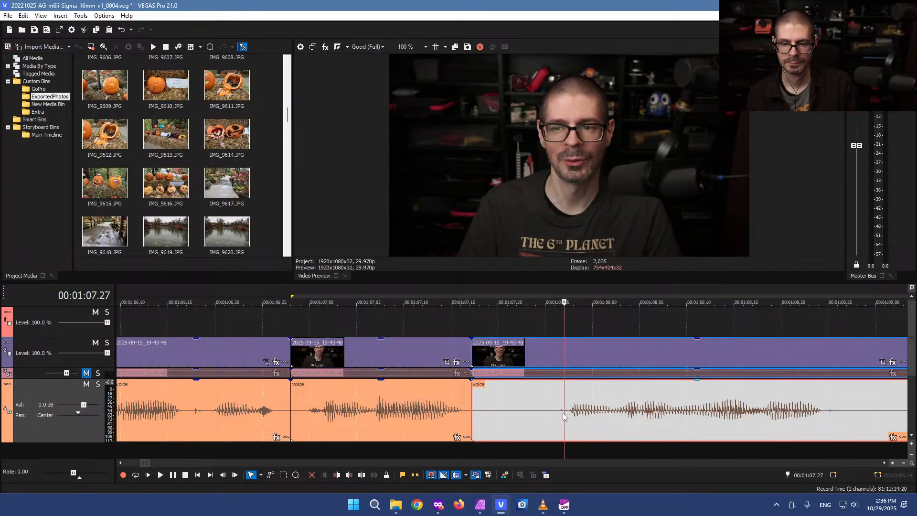
key(s)
click(526, 416)
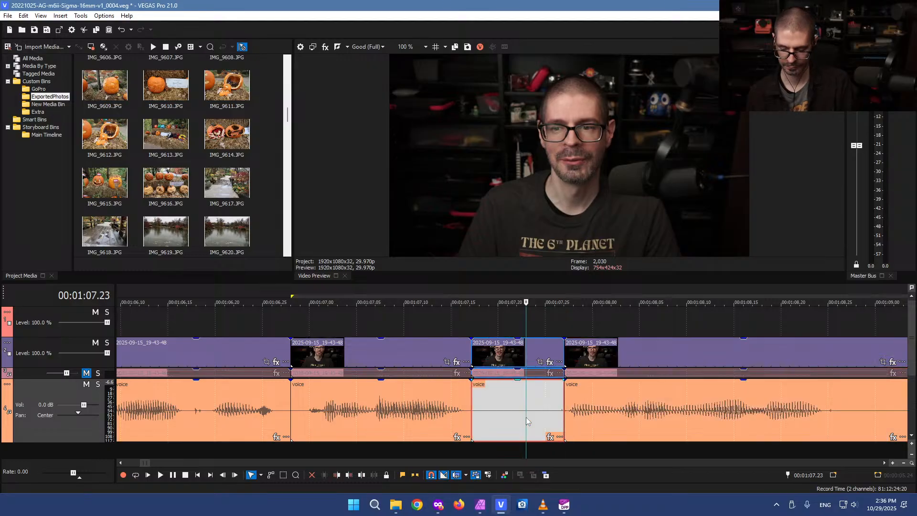
key(Delete)
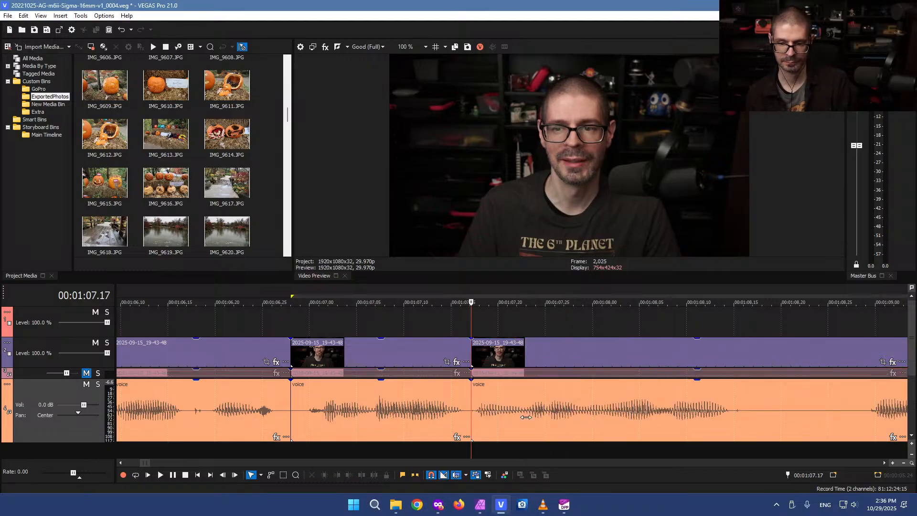
Split at 00:01:08.15 and 00:01:08.29 around the silence and ripple-delete the piece between
click(735, 411)
key(s)
click(862, 419)
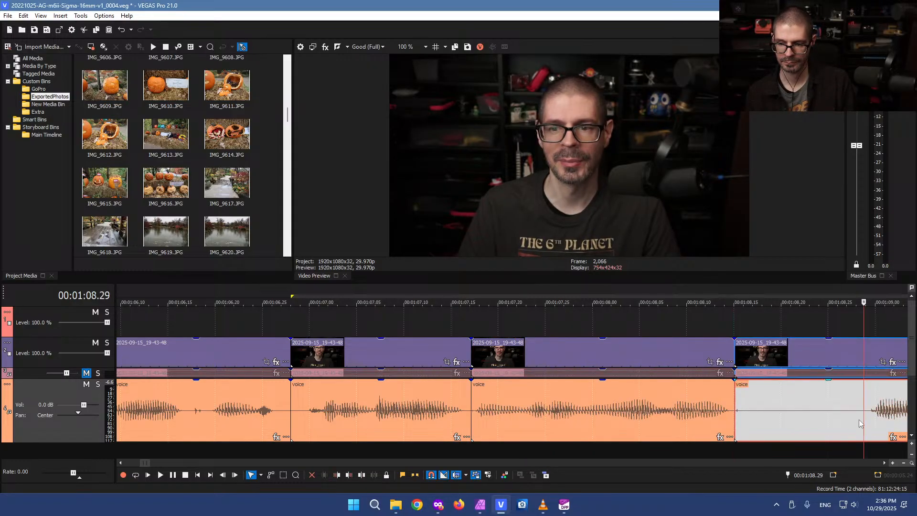
key(s)
click(810, 415)
key(Delete)
Split at 00:01:11.25 and 00:01:12.01, on either side of the existing cut, and ripple-delete both silent pieces
scroll(760, 420, down, 1)
scroll(761, 420, down, 2)
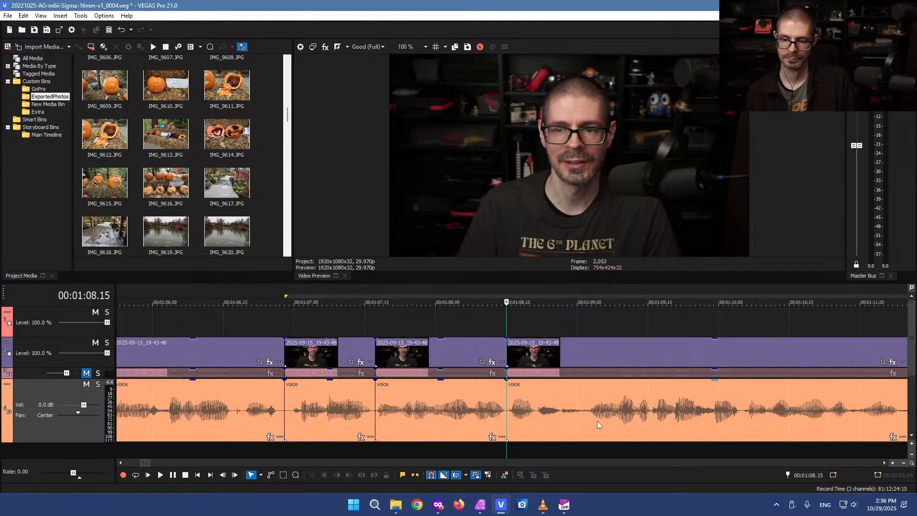
scroll(565, 422, down, 3)
click(623, 418)
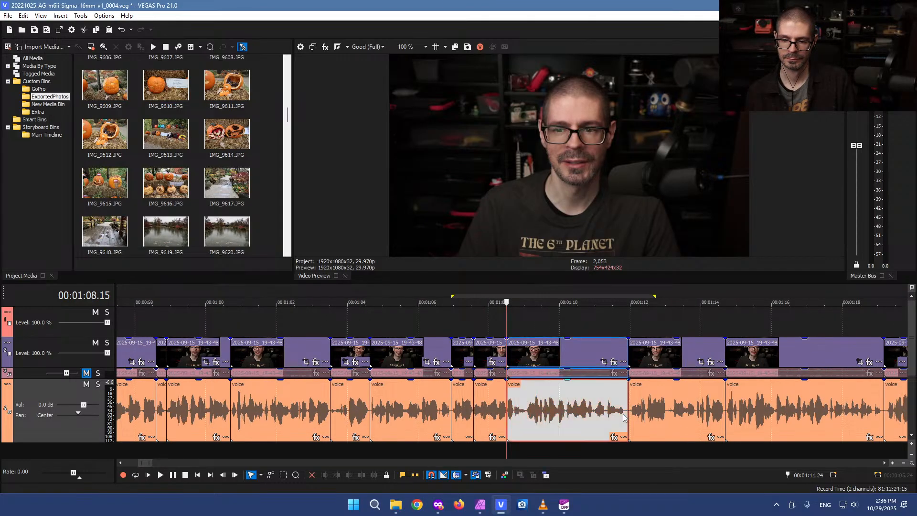
scroll(622, 418, up, 6)
click(526, 415)
key(s)
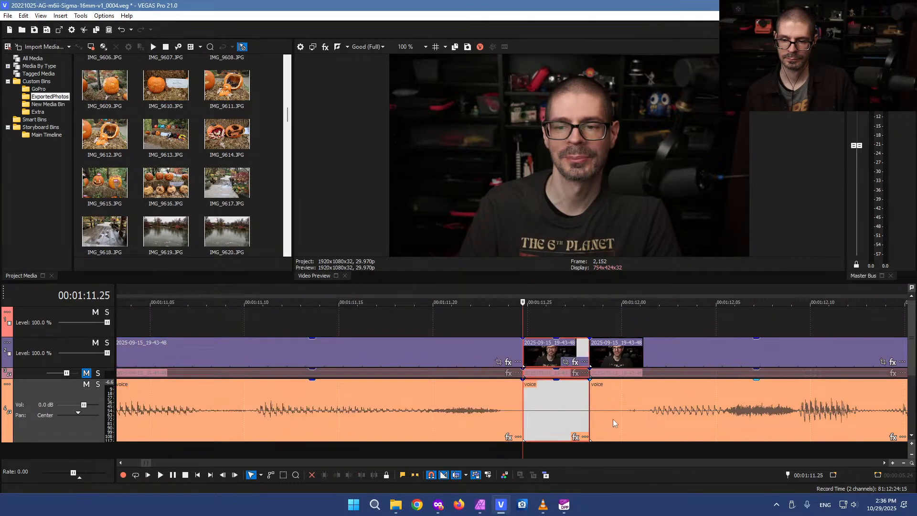
click(639, 419)
key(s)
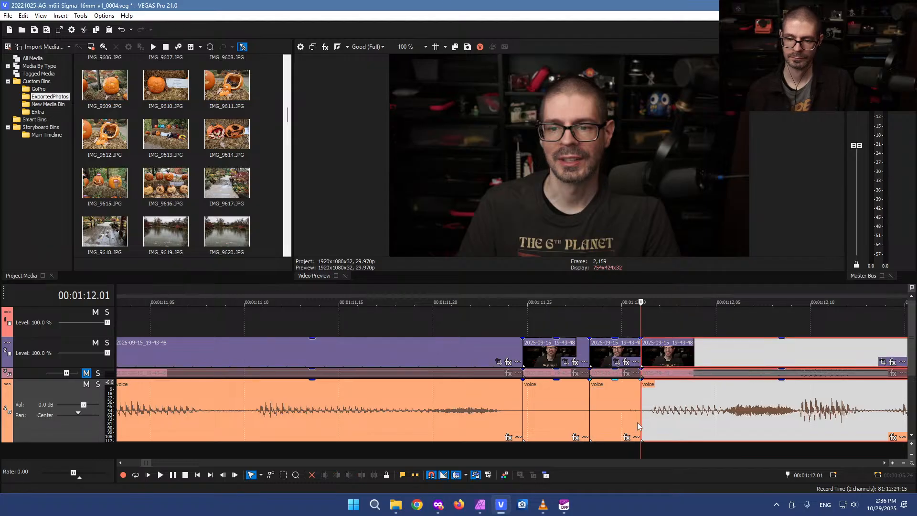
click(621, 418)
key(Delete)
click(550, 411)
key(Delete)
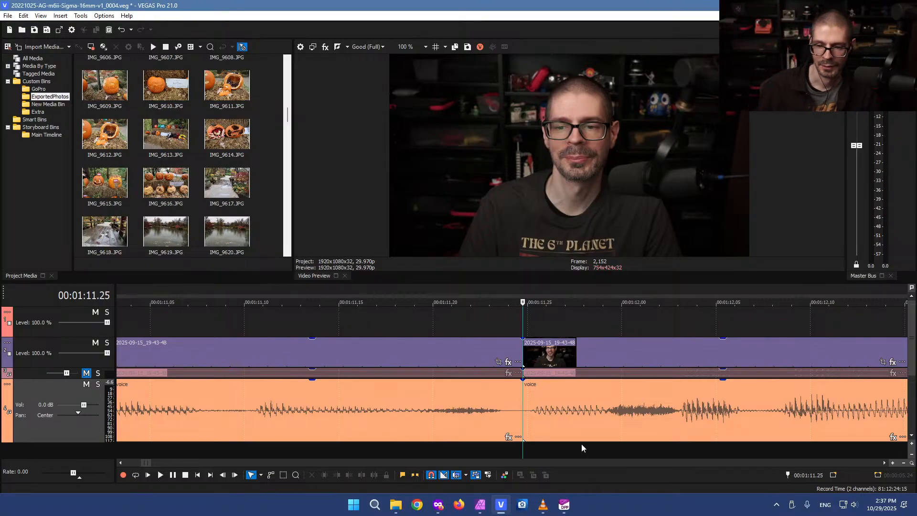
Play the passage after the cut at 00:01:11.25, and replay its middle phrase to check for a leftover pause
click(543, 322)
scroll(547, 322, down, 2)
scroll(547, 321, down, 2)
key(space)
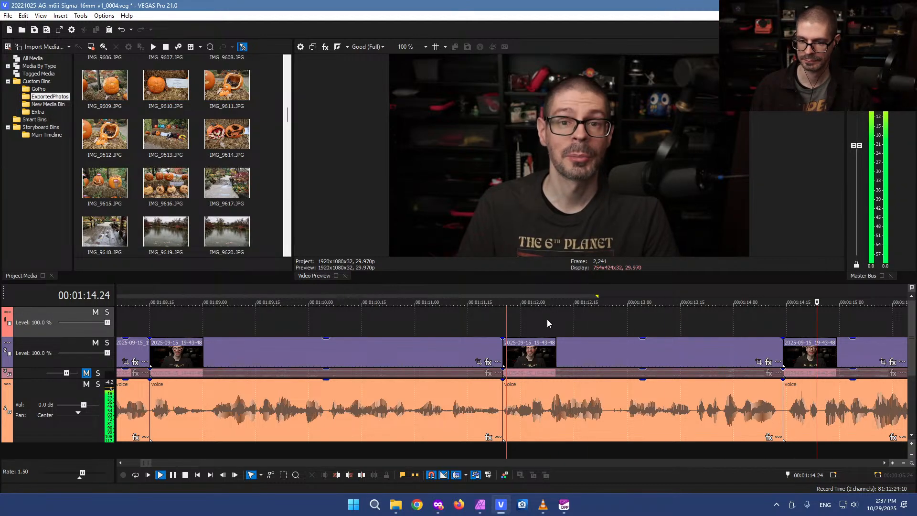
key(k)
click(572, 392)
key(space)
key(k)
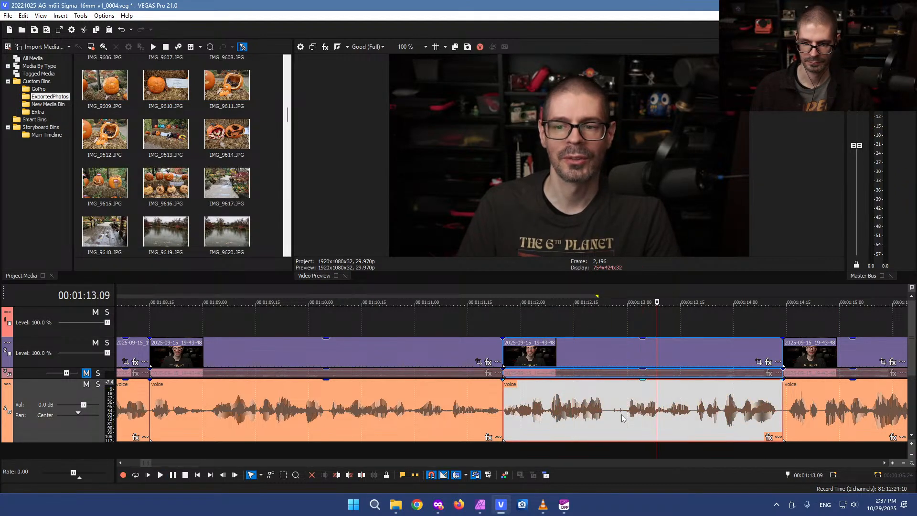
Split at 00:01:12.25 and a couple of frames further on, and ripple-delete the short piece between the cuts
click(608, 410)
scroll(606, 418, up, 2)
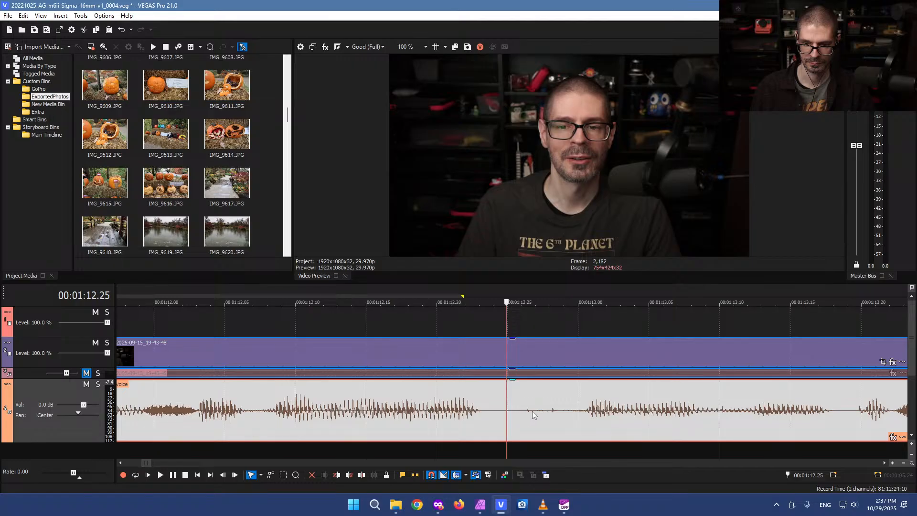
key(s)
click(534, 413)
key(s)
click(524, 421)
key(Delete)
Play from just after 00:01:13 past the "Bad weather is good weather for photos" marker, speeding playback up to 1.5×
scroll(523, 421, down, 3)
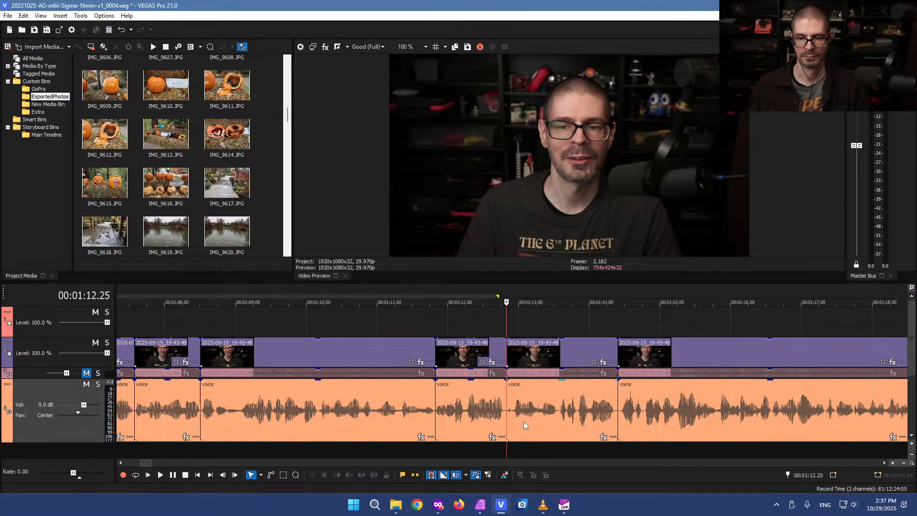
click(562, 405)
key(space)
scroll(560, 413, down, 5)
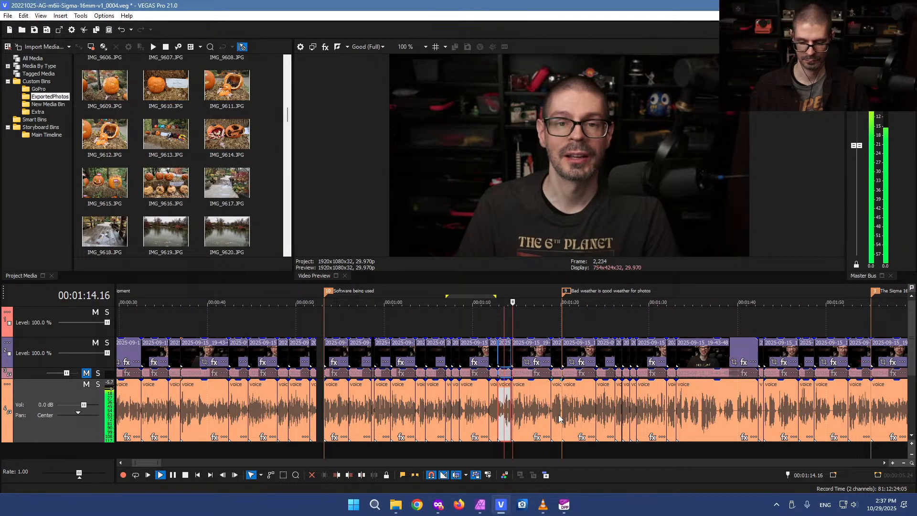
key(l)
scroll(534, 418, up, 4)
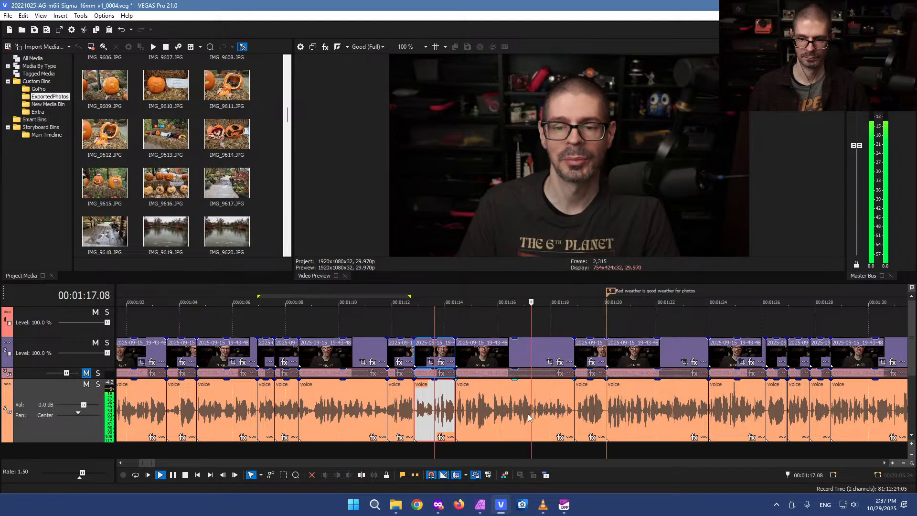
scroll(526, 411, up, 3)
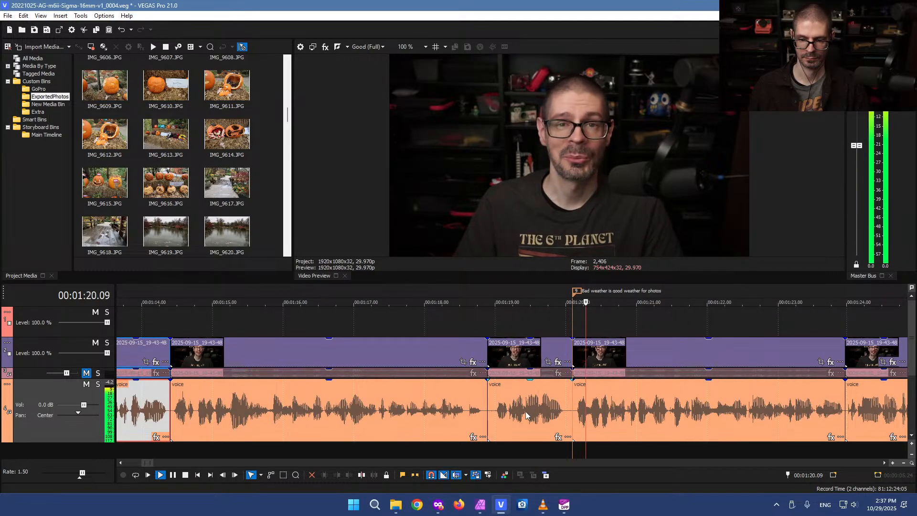
key(k)
Split at 00:01:18.25 and 00:01:19.01, on either side of the existing cut, and ripple-delete both silent pieces
click(499, 413)
scroll(502, 413, up, 3)
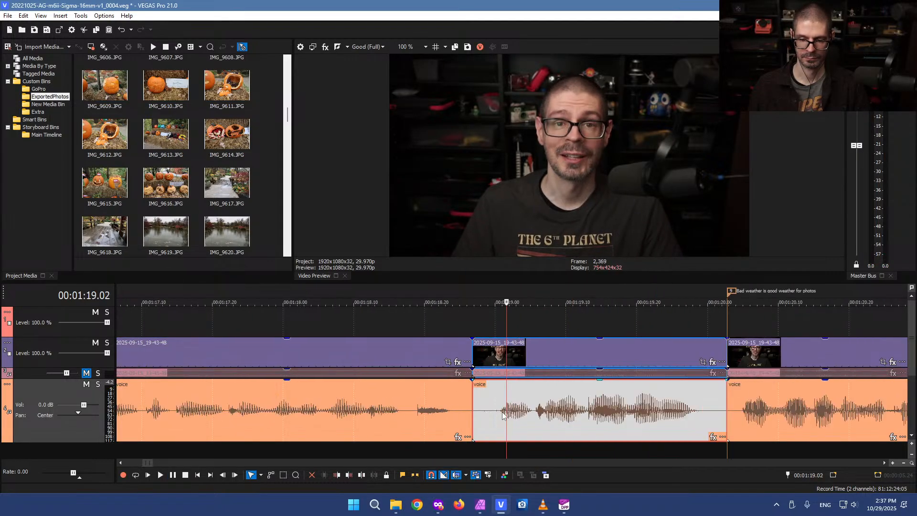
click(456, 417)
scroll(495, 419, up, 3)
click(520, 411)
key(s)
key(Delete)
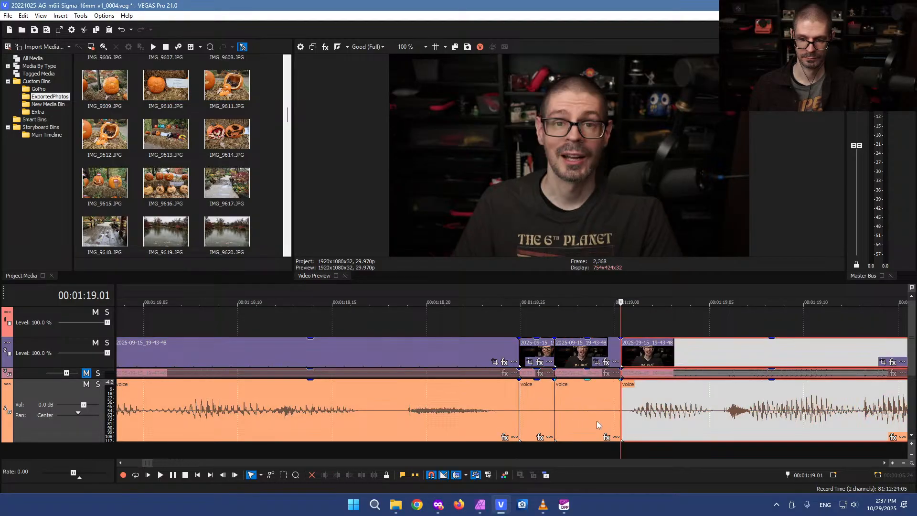
Split at 00:01:19.26 and just after the "Bad weather is good weather for photos" marker, and ripple-delete both silent pieces around its cut
scroll(566, 418, down, 5)
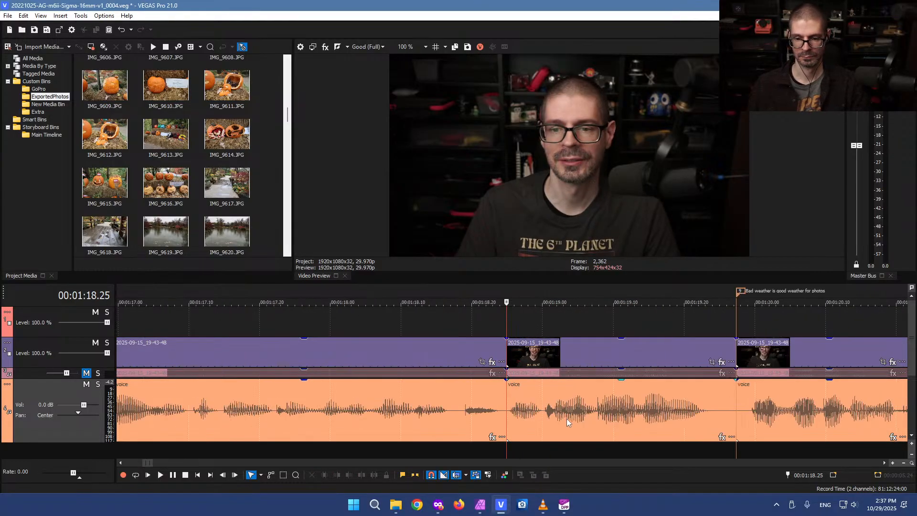
click(607, 405)
scroll(612, 408, up, 4)
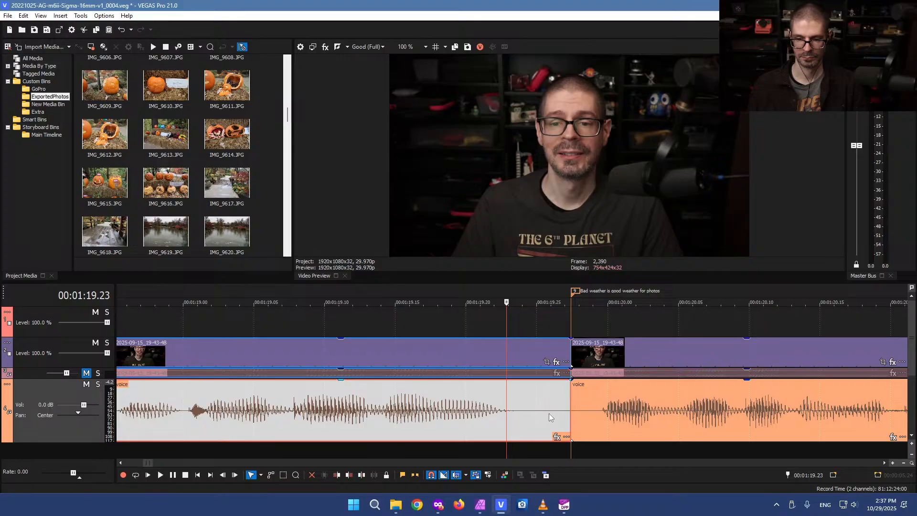
click(549, 413)
key(s)
click(590, 415)
key(s)
click(580, 412)
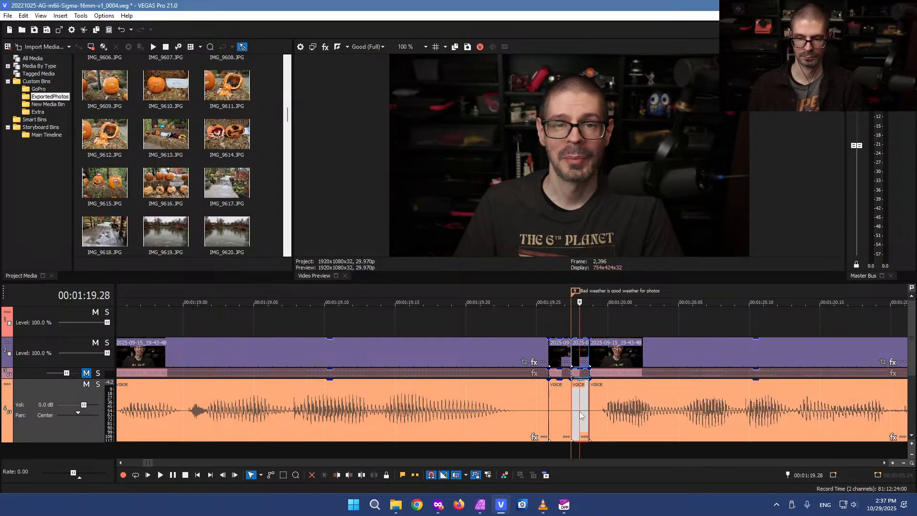
scroll(580, 412, up, 1)
key(Delete)
click(490, 407)
key(Delete)
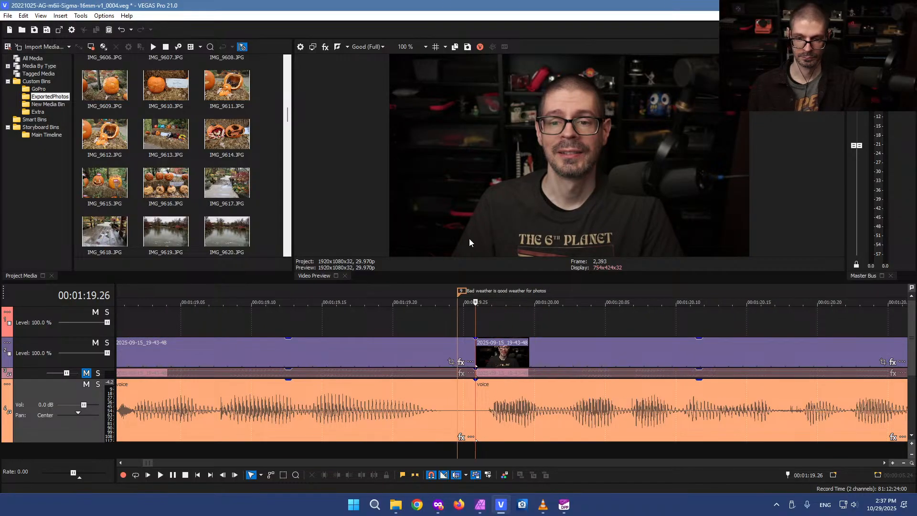
Move the "Bad weather is good weather for photos" marker onto the cut at 00:01:19.26
drag(461, 292, 477, 292)
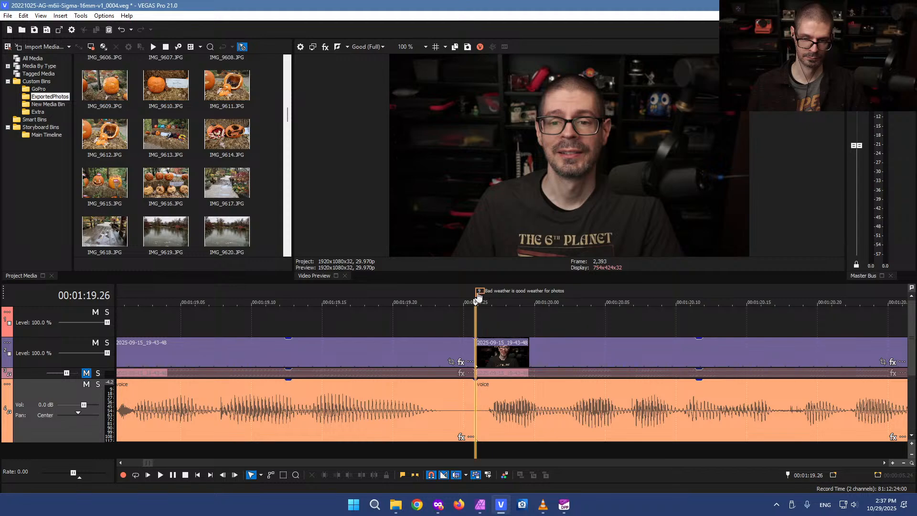
click(444, 319)
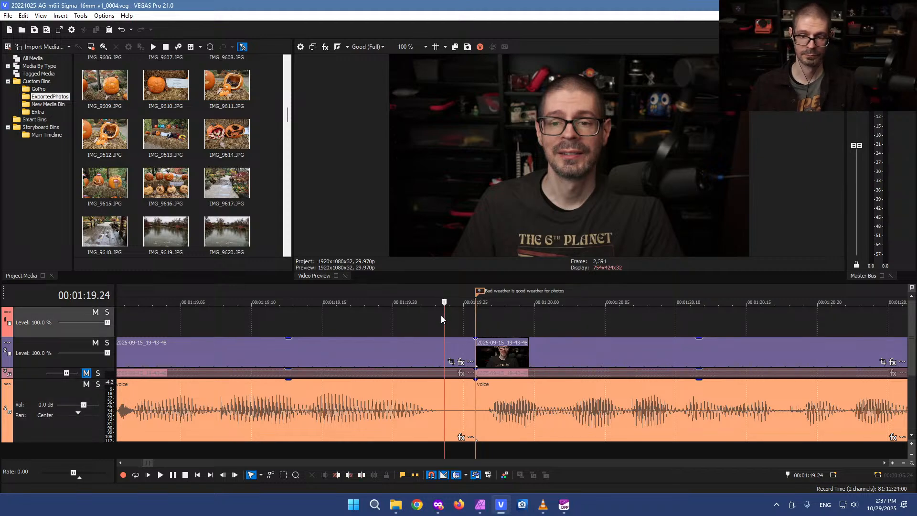
Return the playhead to 00:00:53.19 at the start of the "Software being used" section
scroll(428, 329, down, 10)
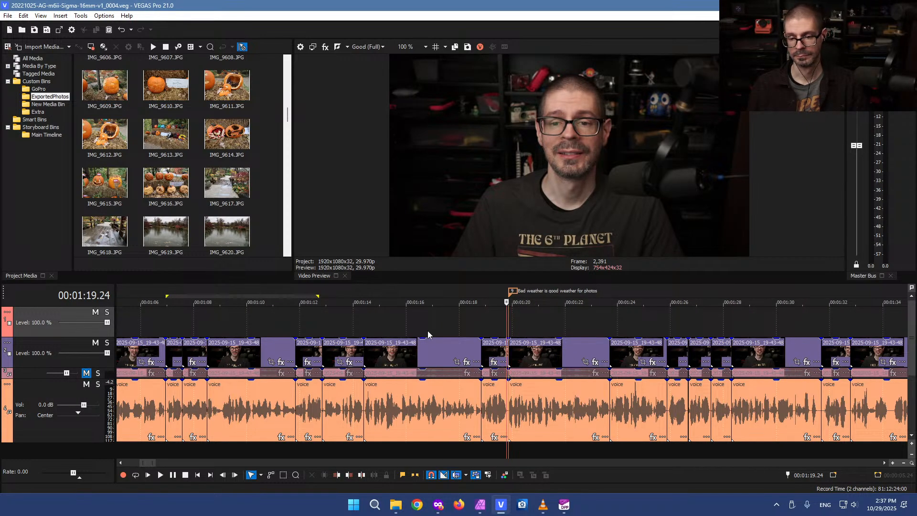
scroll(428, 331, down, 3)
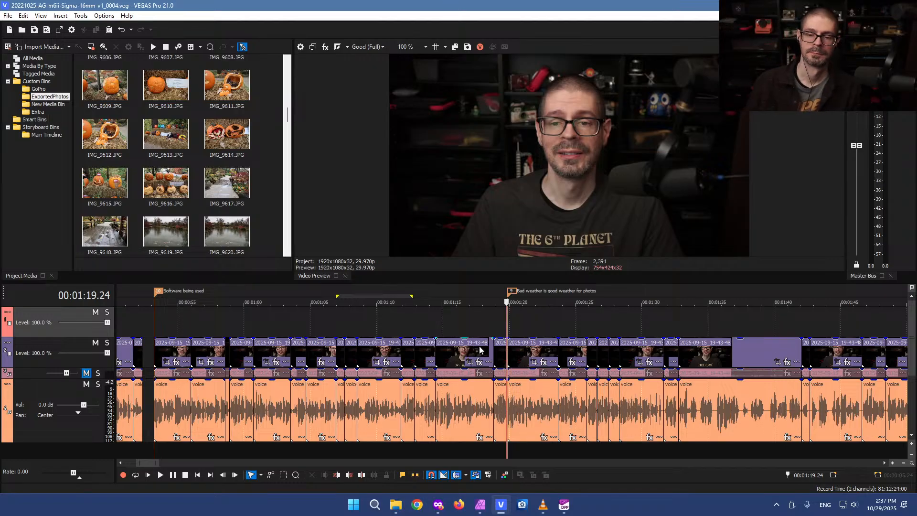
scroll(481, 351, down, 2)
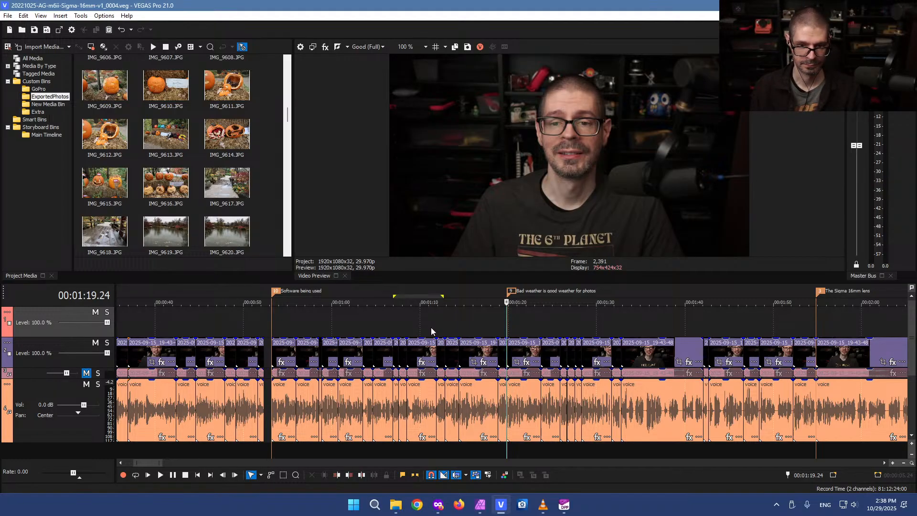
click(307, 323)
click(275, 323)
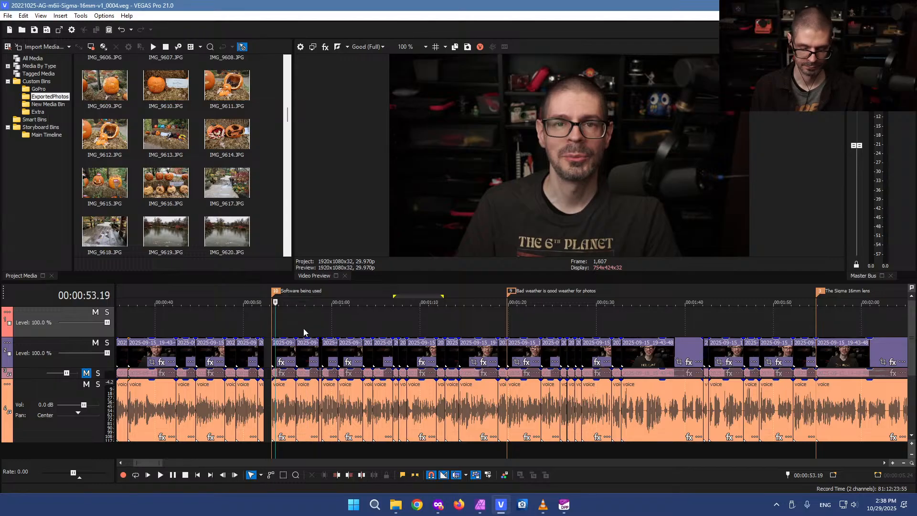
Play back the edit from 00:00:53.19 past the "Bad weather is good weather for photos" marker to check its pacing
key(space)
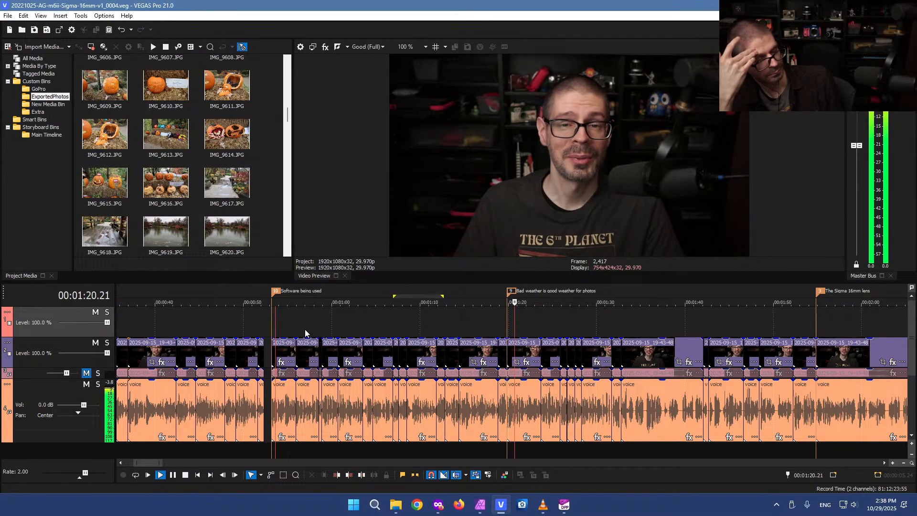
key(k)
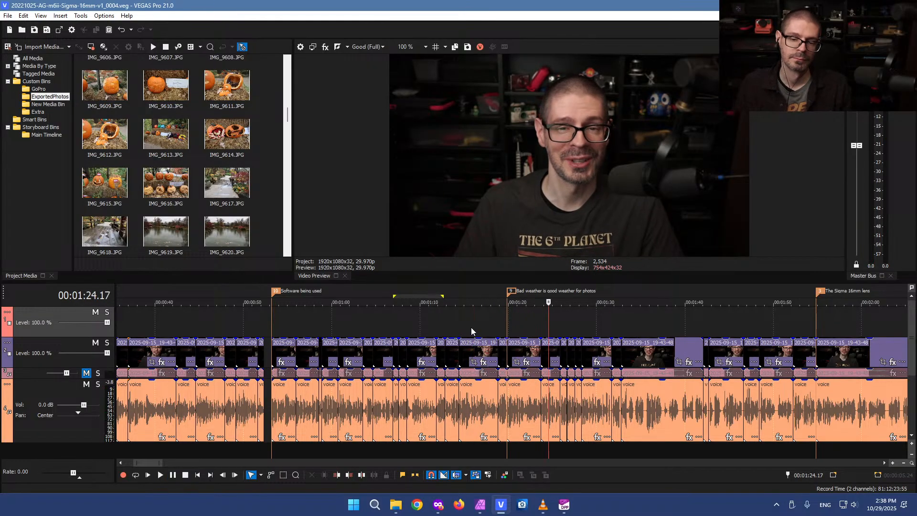
click(364, 317)
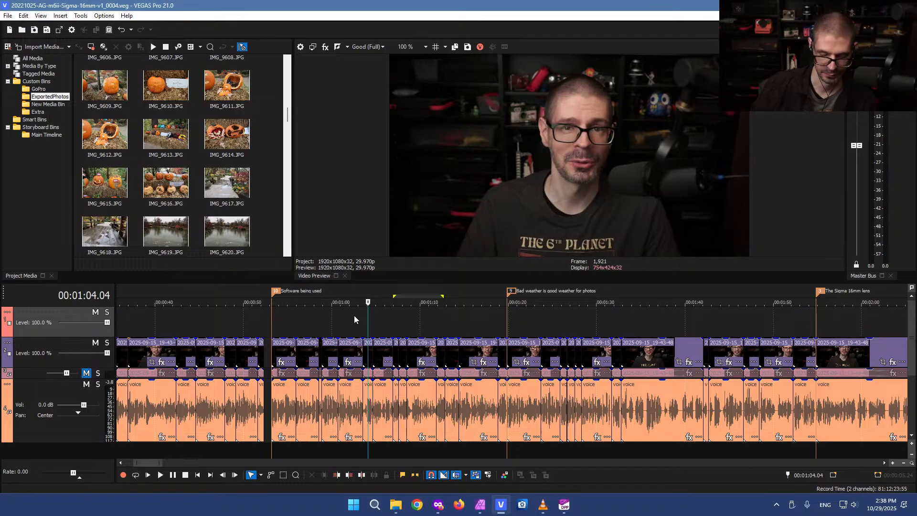
Close the gap before the "Software being used" section by shifting its clips back against the preceding clip
click(264, 327)
scroll(274, 333, up, 3)
drag(552, 352, 529, 352)
key(ctrl+l)
drag(616, 349, 595, 353)
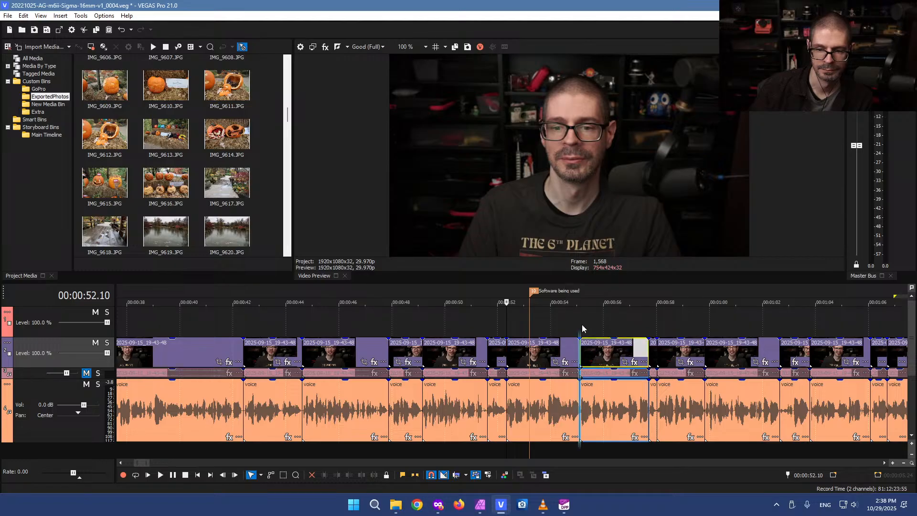
Play from the joined cut at 00:00:52.10 and move the "Software being used" marker onto it
click(582, 325)
click(506, 323)
key(space)
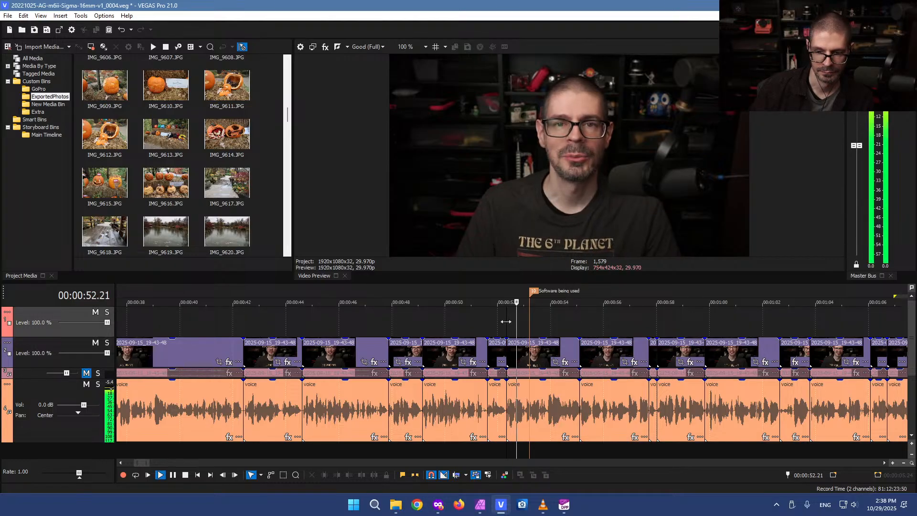
mouse_move(535, 294)
mouse_down()
mouse_move(507, 297)
mouse_move(513, 304)
mouse_up()
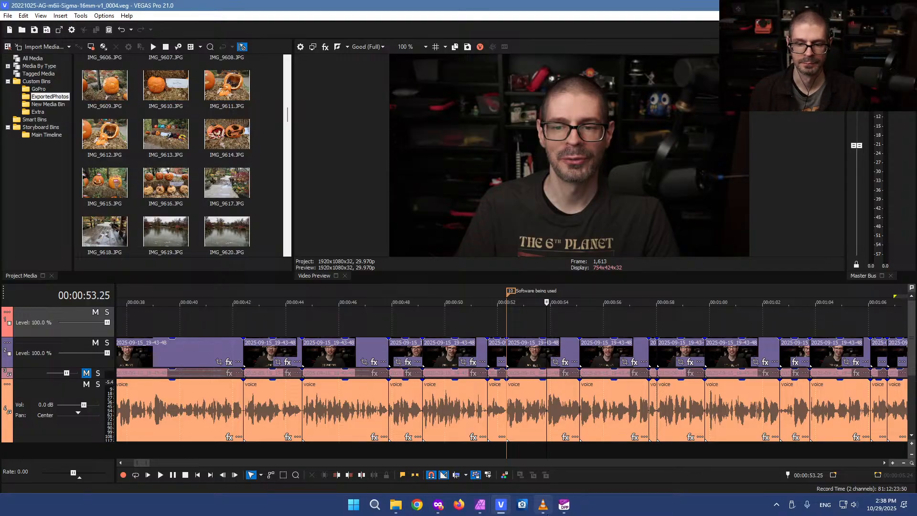
Switch to Digital Photo Professional 4 and open IMG_9714.CR3 from the 100CANON folder in its own preview window
click(564, 504)
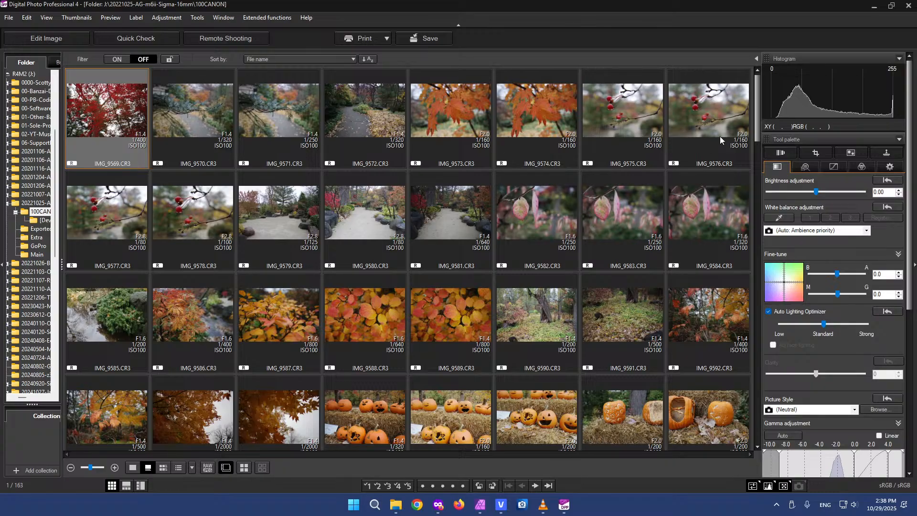
drag(756, 115, 749, 383)
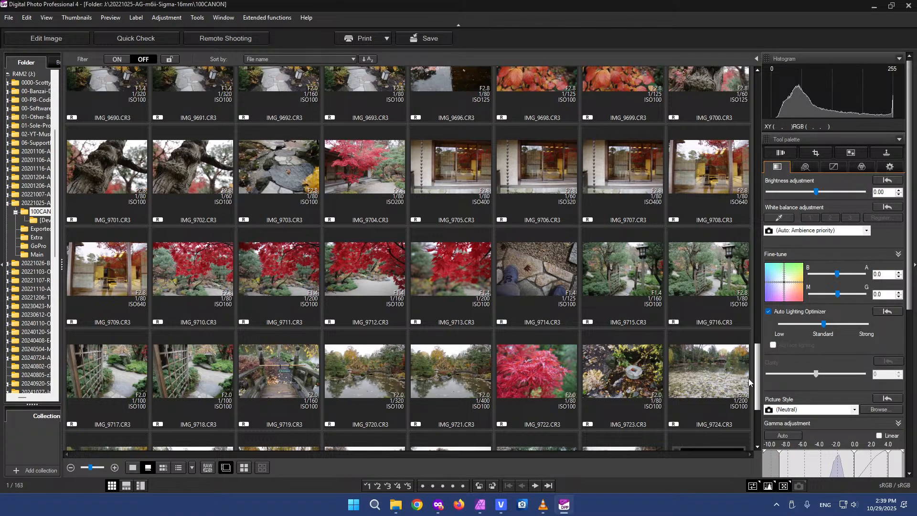
drag(749, 379, 748, 385)
double_click(525, 235)
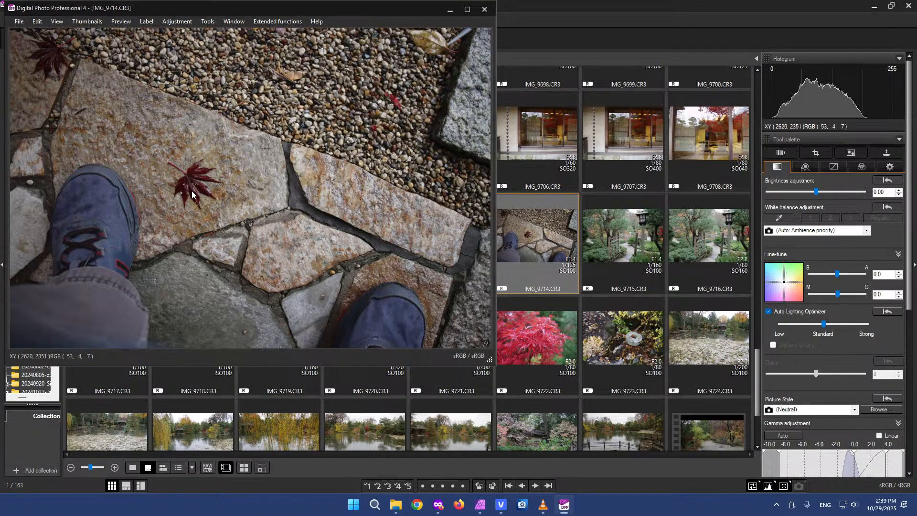
Magnify the red maple leaf on the stone in IMG_9714.CR3, examine its detail, and return to the full image
click(205, 193)
click(205, 193)
click(206, 193)
drag(177, 149, 273, 228)
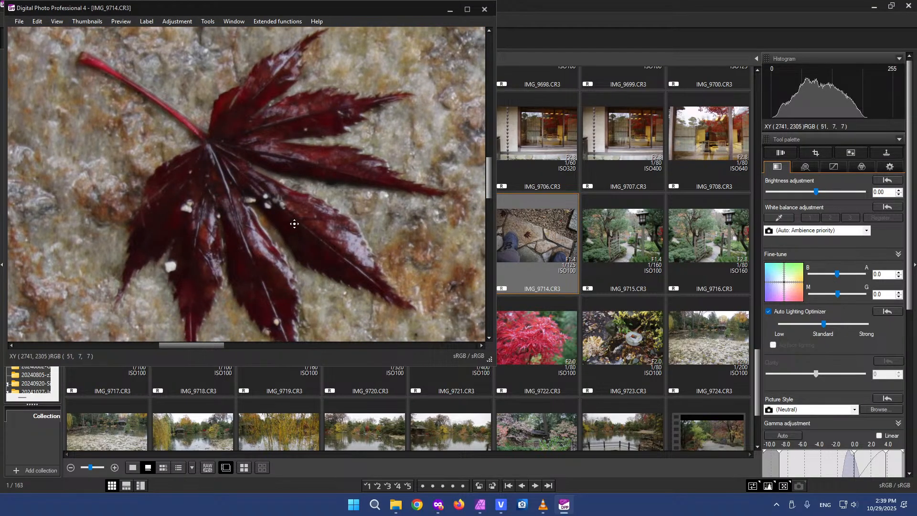
click(294, 224)
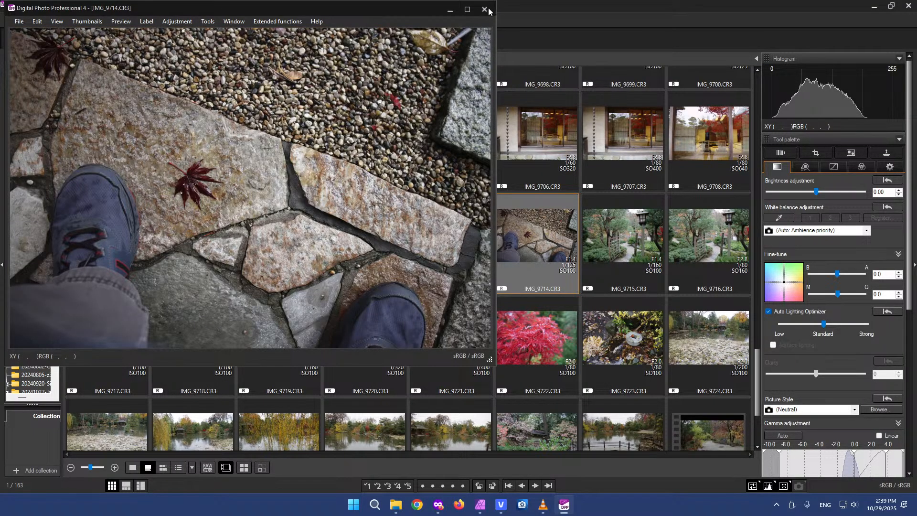
Move the preview window clear of the screen corner, inspect the leaf up close once more, and close the preview
drag(408, 14, 585, 67)
double_click(364, 228)
drag(465, 297, 415, 247)
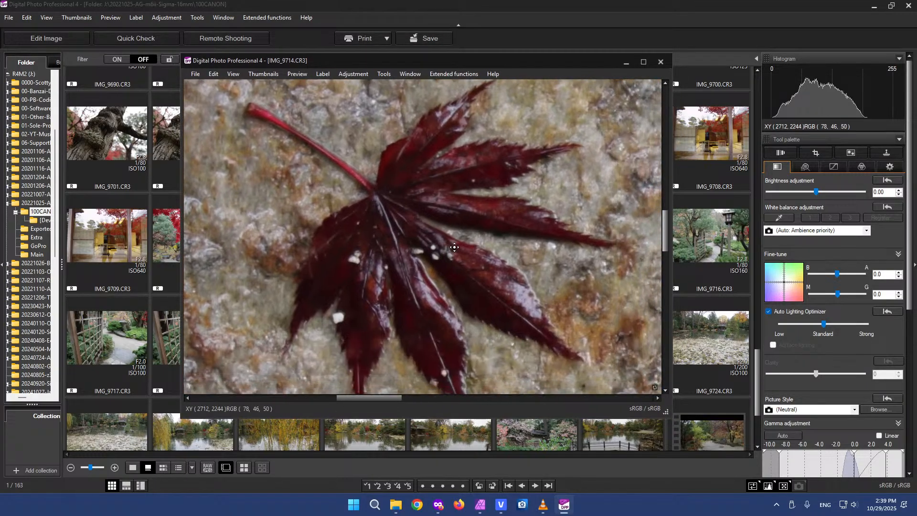
double_click(563, 264)
click(661, 62)
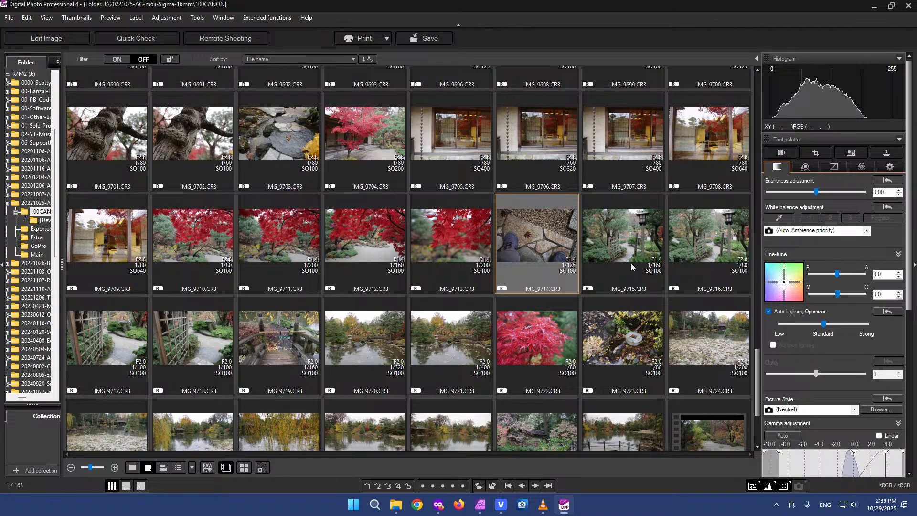
Find the lantern photo IMG_9660.CR3, open it, examine the lantern's wood and panels magnified, and close the preview
scroll(595, 338, down, 3)
scroll(588, 339, up, 10)
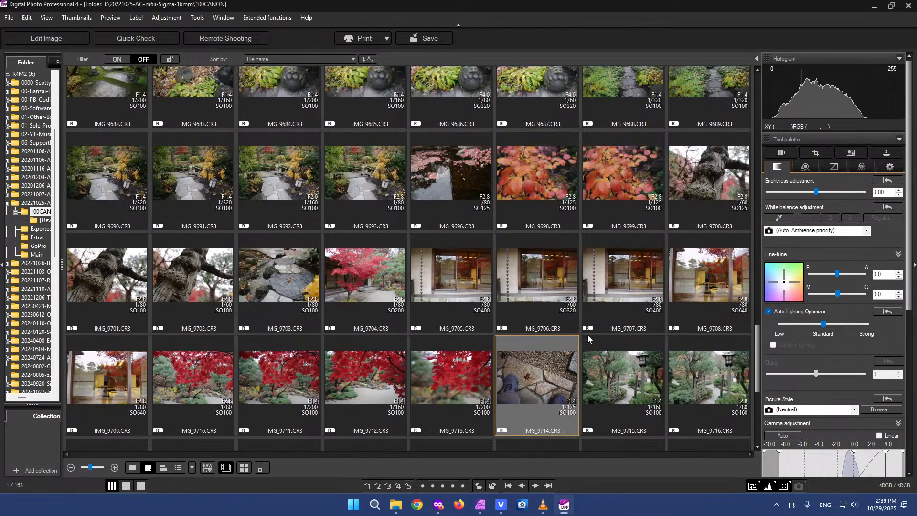
scroll(588, 335, up, 3)
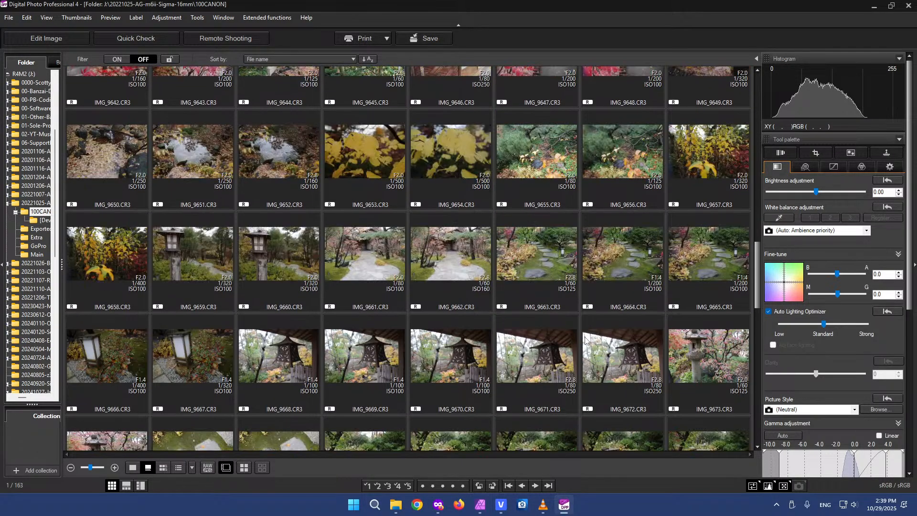
scroll(585, 339, up, 3)
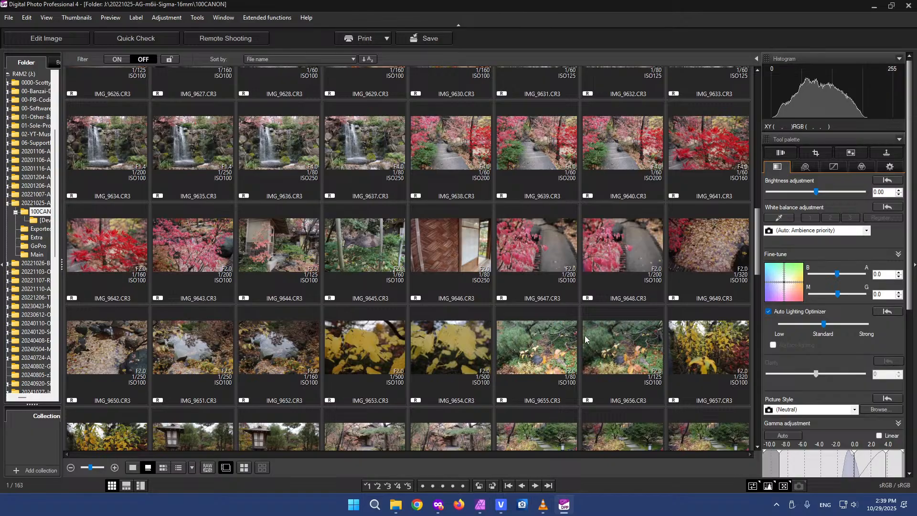
scroll(585, 339, down, 2)
double_click(282, 366)
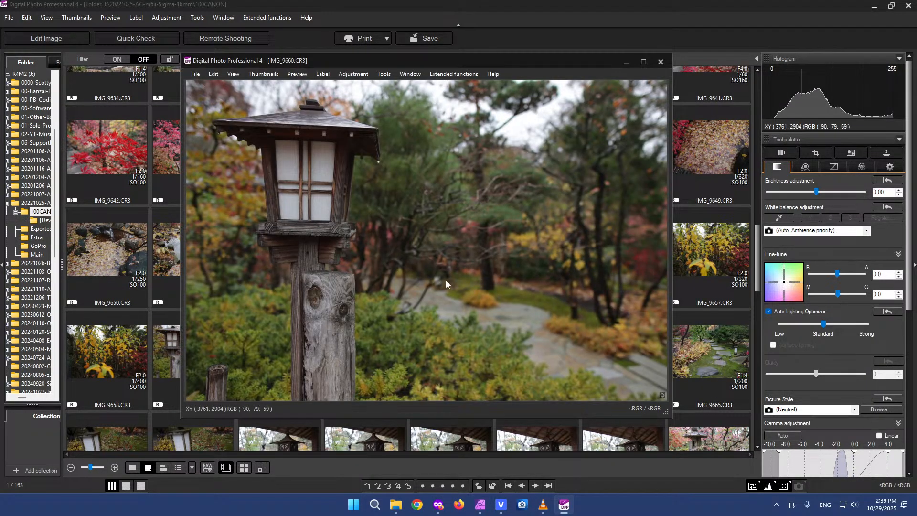
click(308, 171)
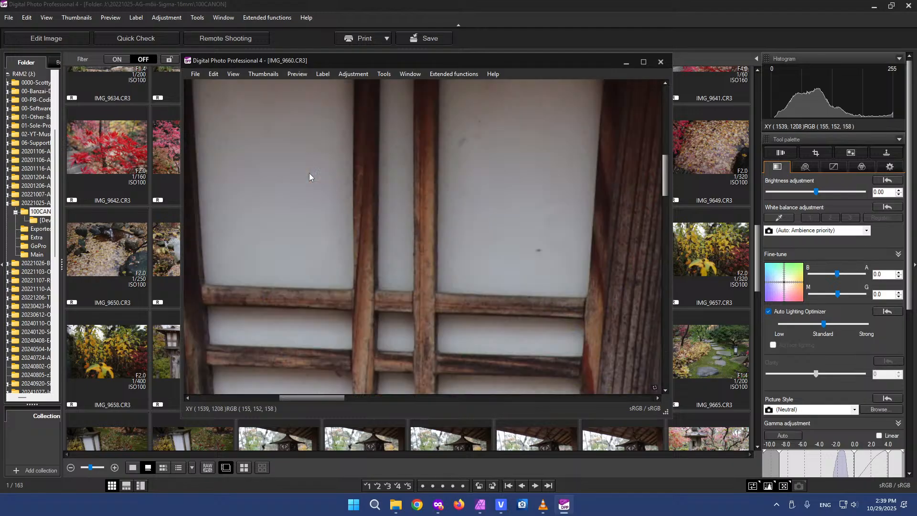
drag(434, 232, 433, 189)
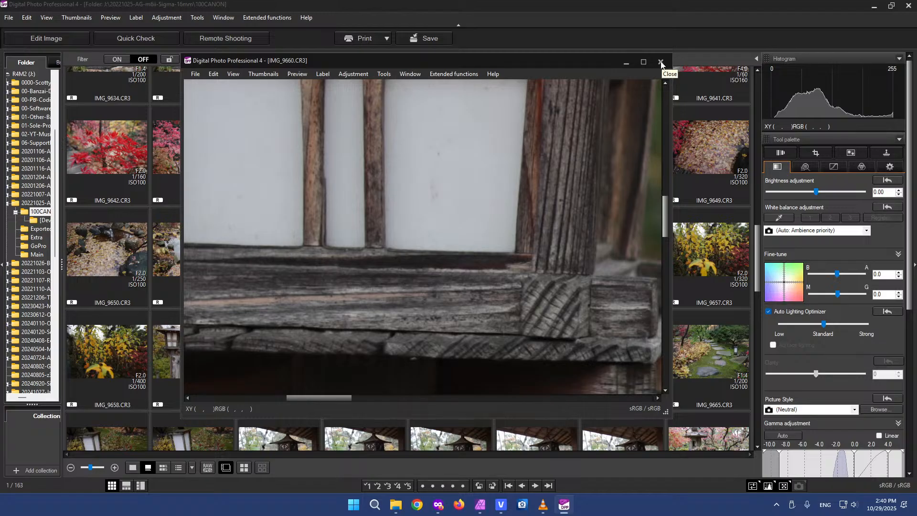
click(661, 63)
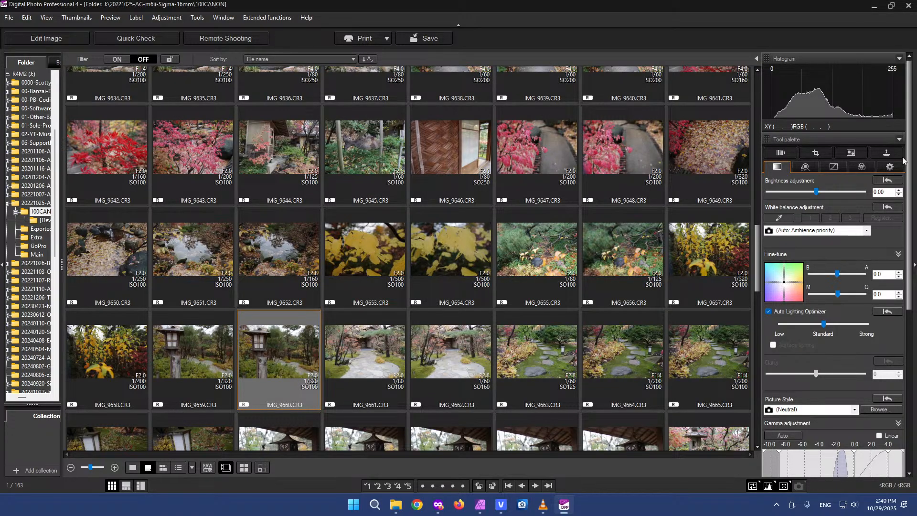
Return to the start of the 100CANON folder and check individual photos there, finishing with IMG_9569.CR3 selected
scroll(691, 246, up, 7)
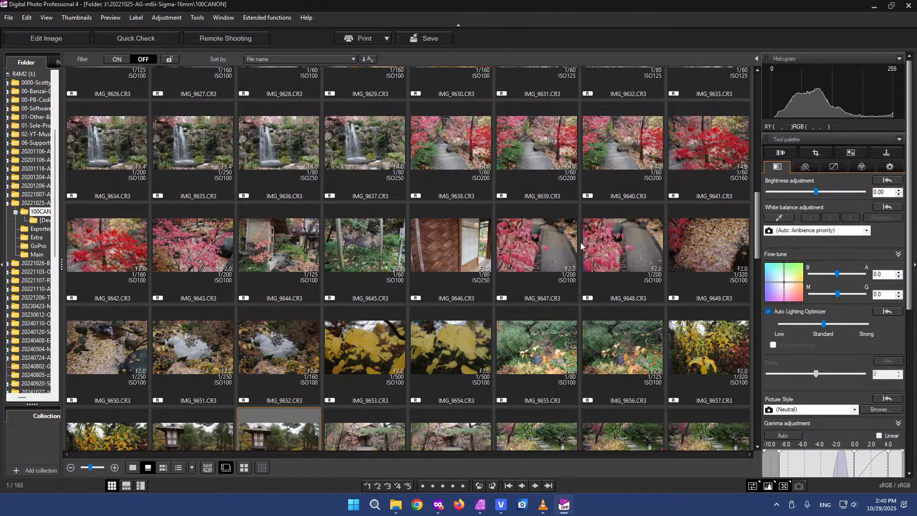
scroll(566, 246, up, 1)
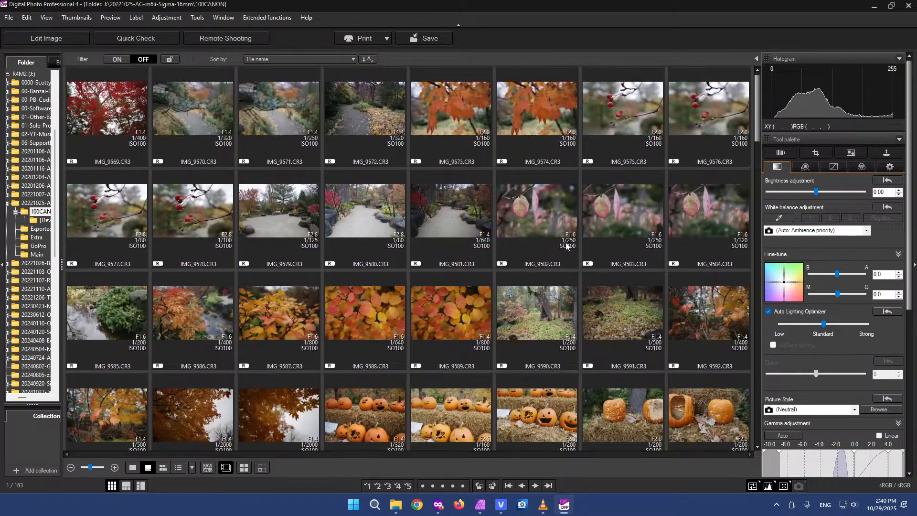
click(432, 302)
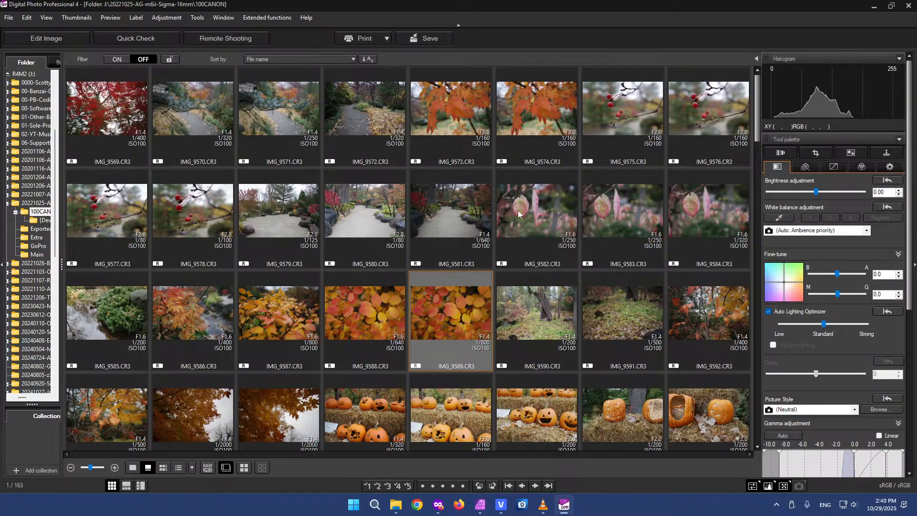
scroll(521, 215, up, 1)
click(617, 126)
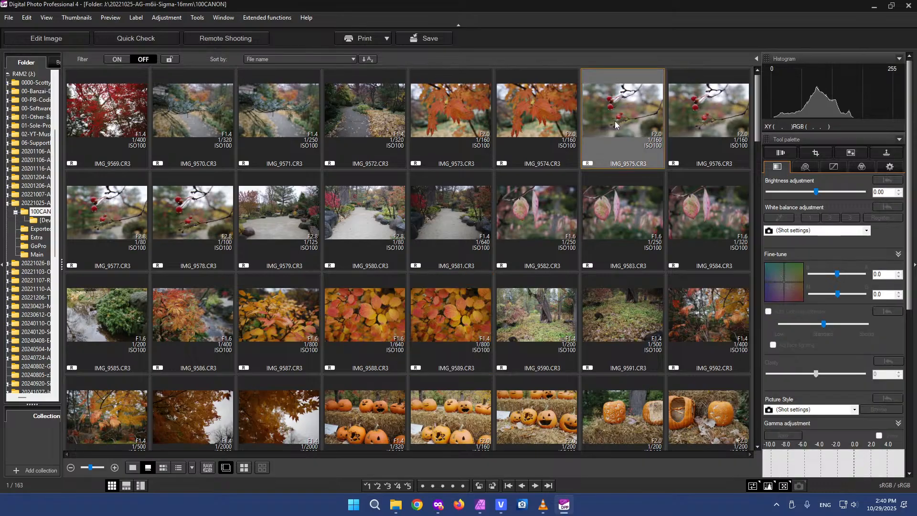
click(536, 115)
click(118, 123)
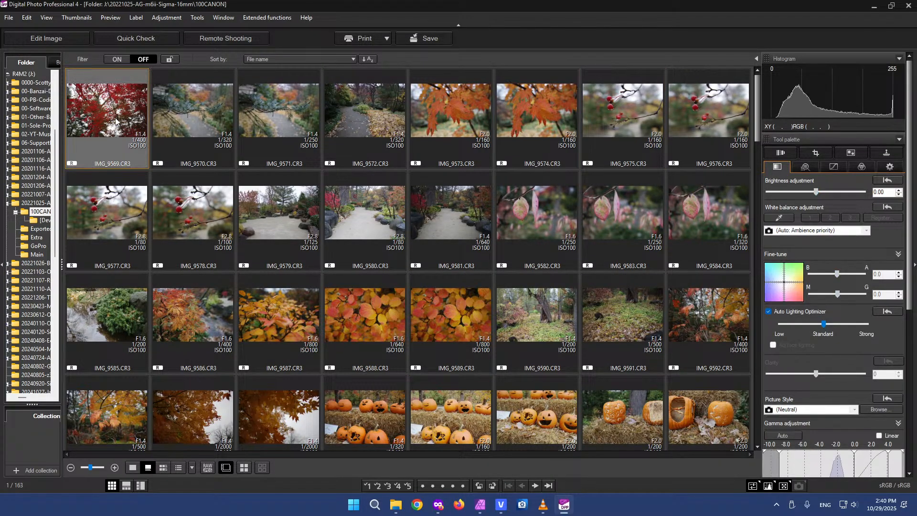
Browse the thumbnails row by row from IMG_9569.CR3 to the video files at the end of the folder
key(Right)
key(Down)
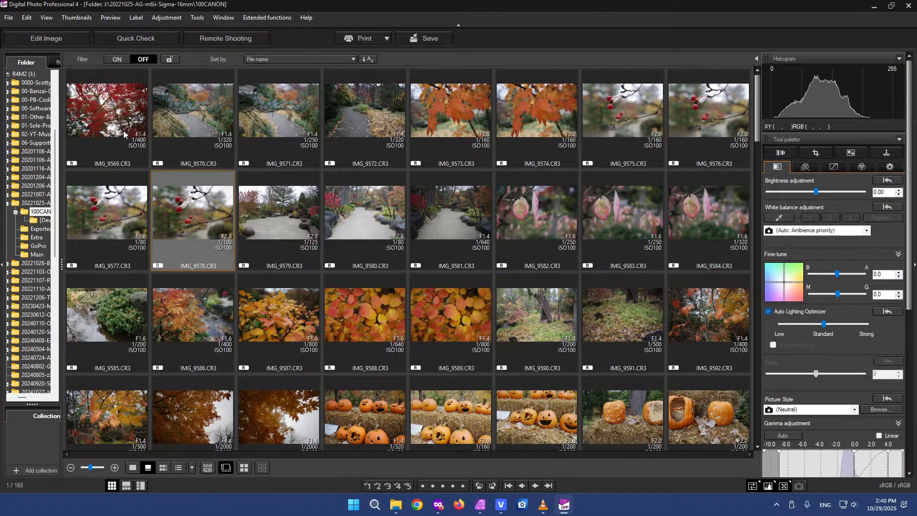
key(Down)
key(Left)
key(Down)
key(Down)
key(Down)
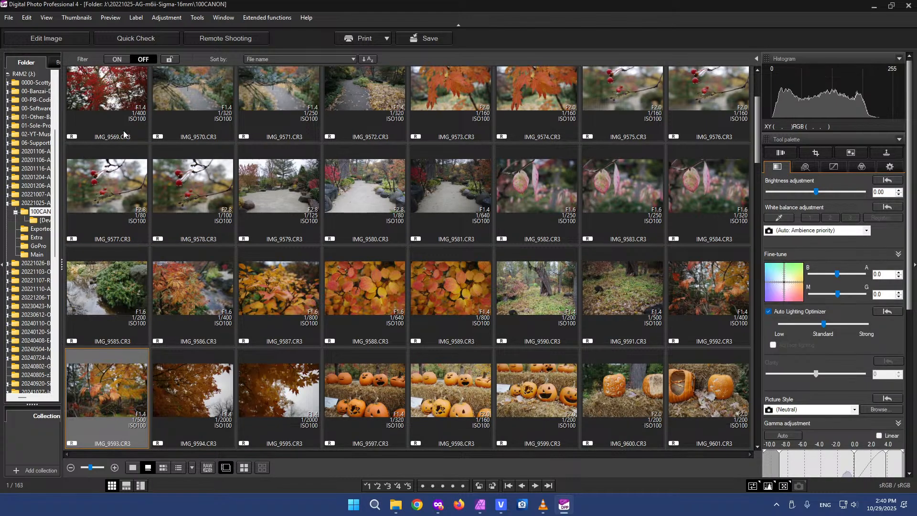
key(Down)
key(Down)
key(Down)
key(Down)
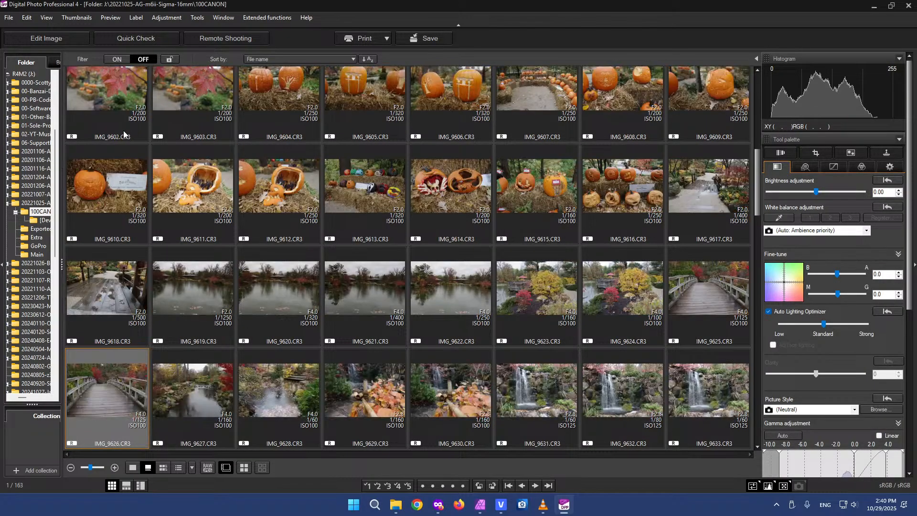
key(Down)
key(Down)
key(Down)
key(Down)
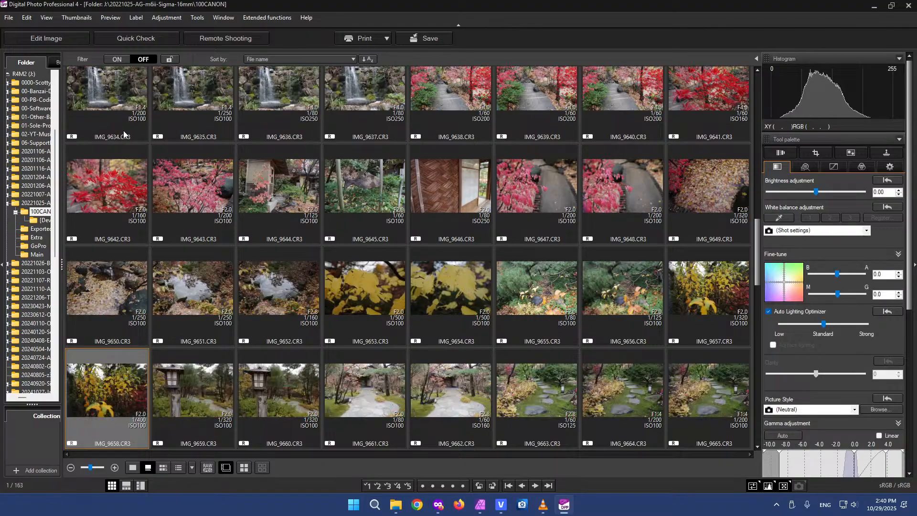
key(Down)
key(Down)
key(Down)
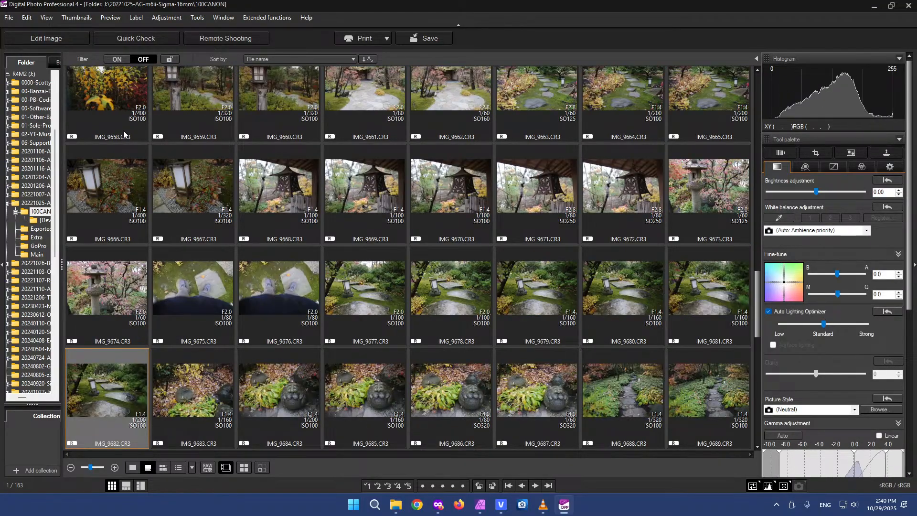
key(Down)
key(Down)
key(Down)
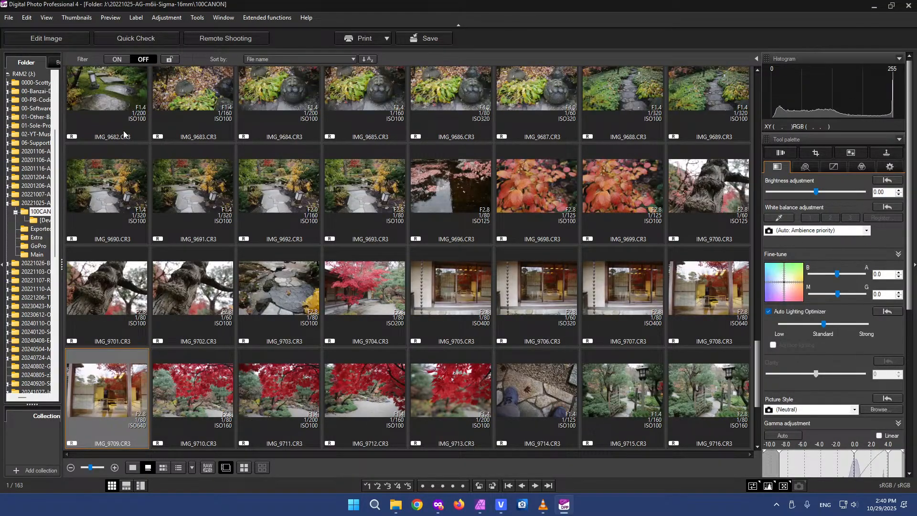
key(Down)
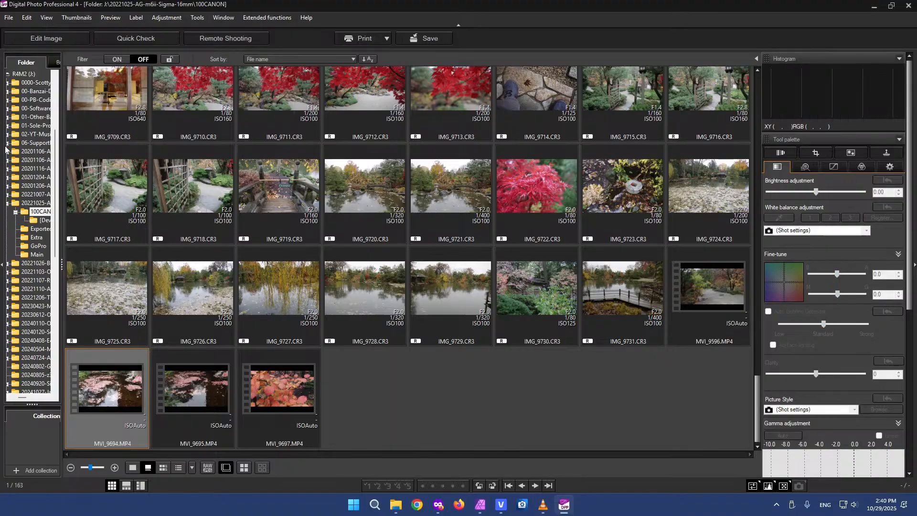
Locate the red maple foliage photo IMG_9722.CR3 near the folder's end and open it in a preview window
click(177, 292)
scroll(594, 365, up, 1)
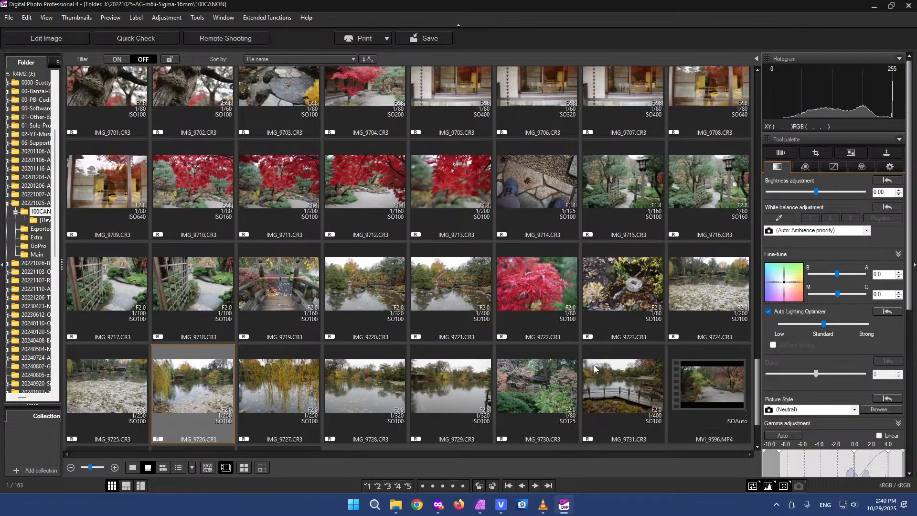
scroll(708, 349, up, 1)
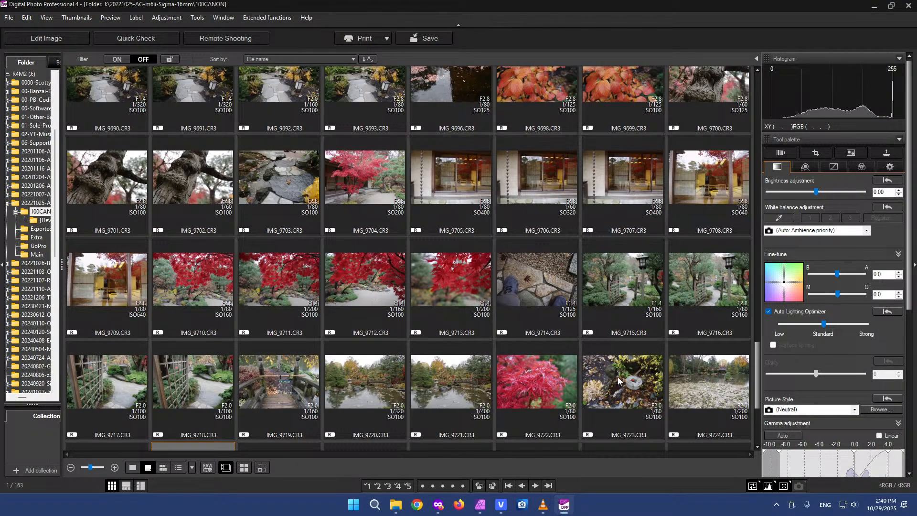
double_click(543, 377)
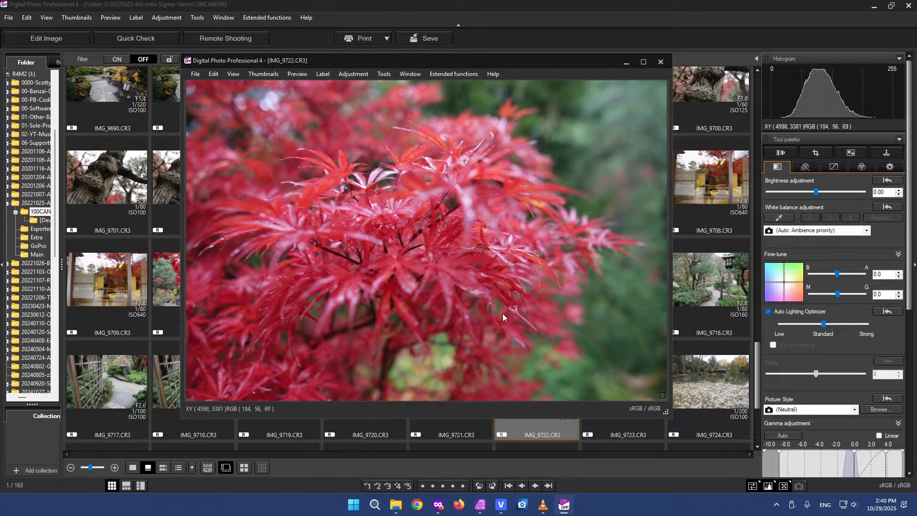
Examine the gamma, advanced and sharpness adjustments for IMG_9722.CR3 and close its preview window
click(456, 245)
click(356, 235)
drag(909, 275, 910, 401)
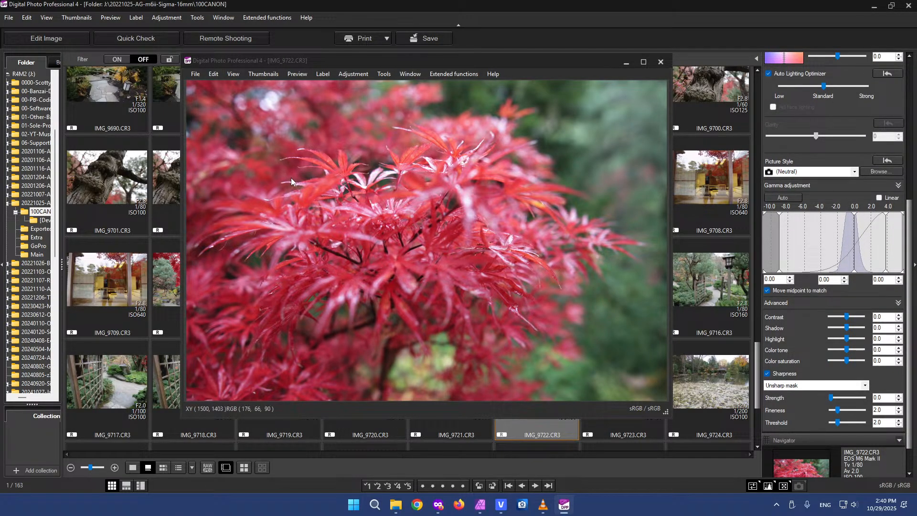
drag(632, 61, 629, 98)
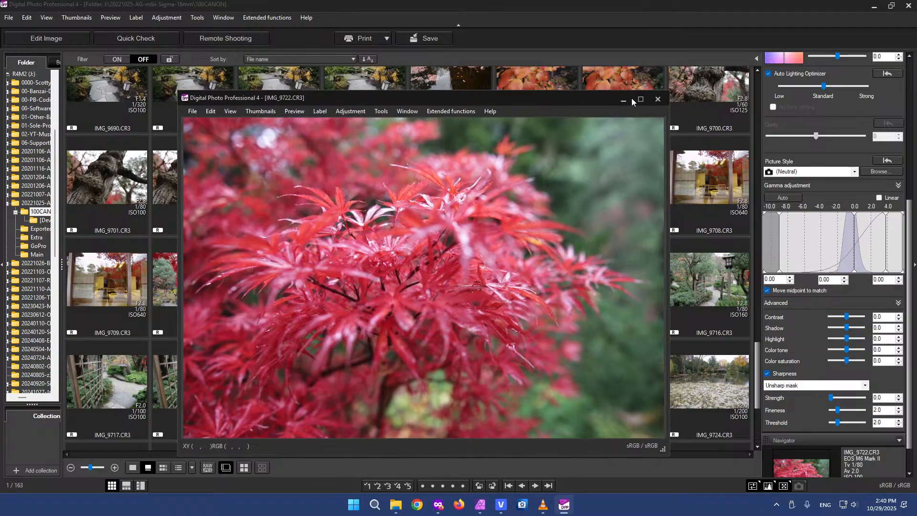
click(659, 99)
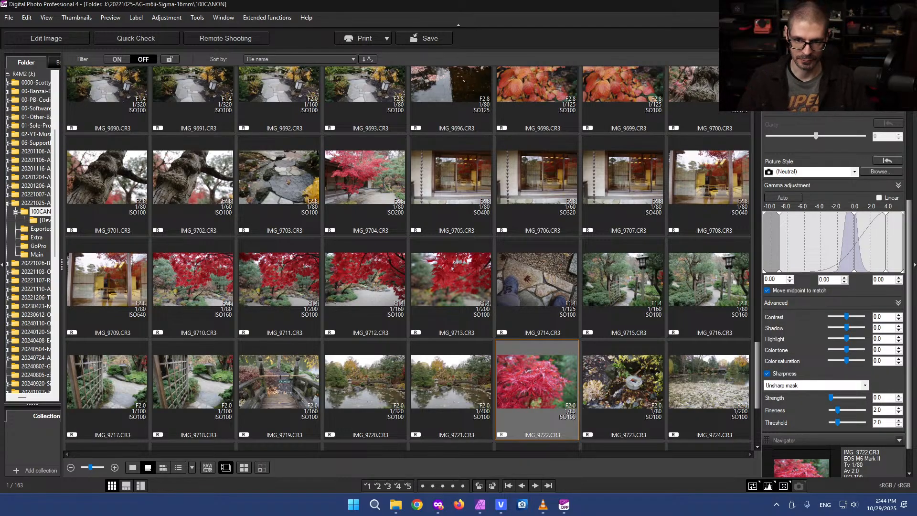
Switch to VEGAS Pro and rename the project bin New Media Bin as Main
click(361, 5)
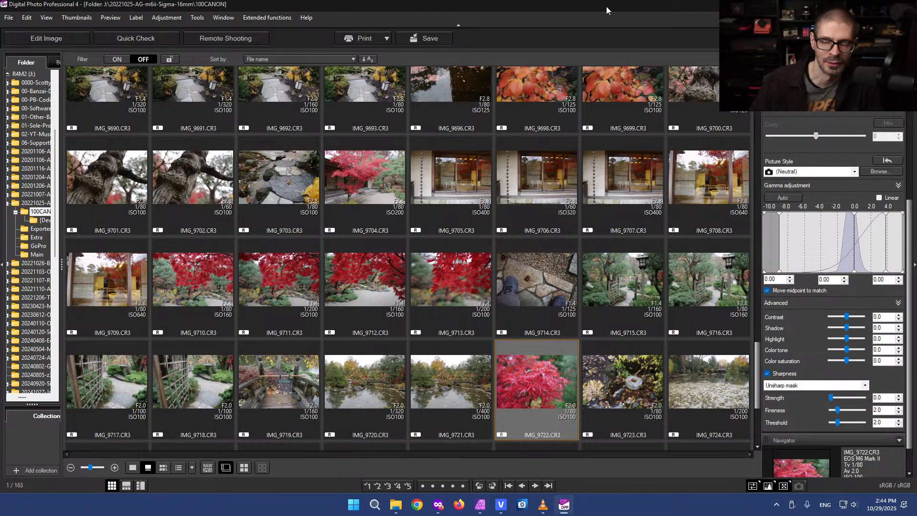
key(alt+Tab)
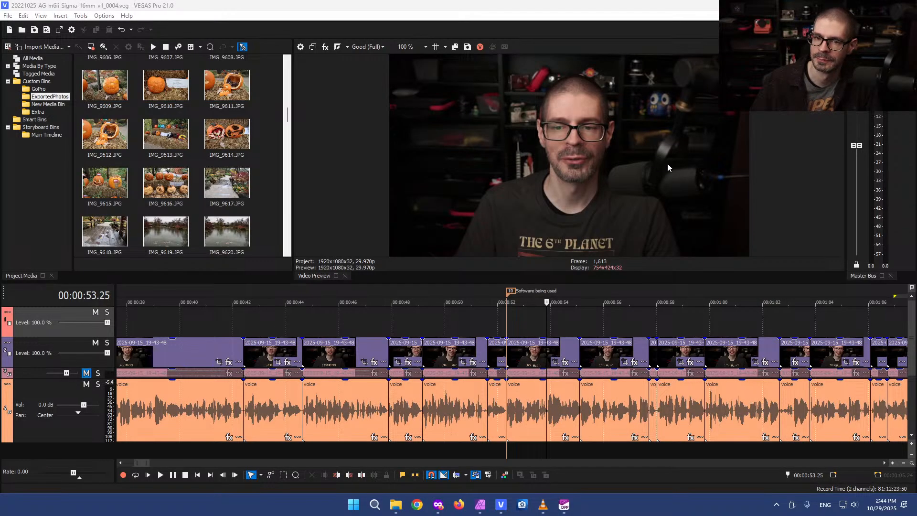
click(38, 105)
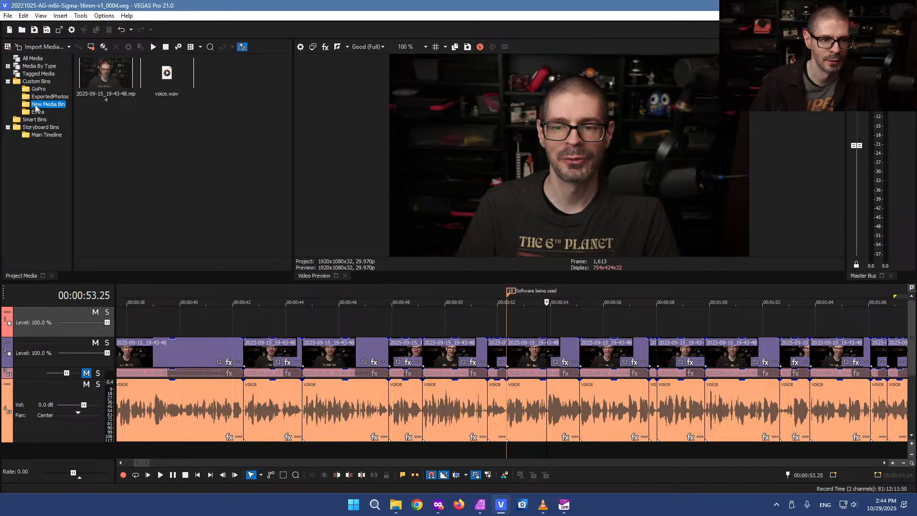
right_click(36, 108)
click(77, 159)
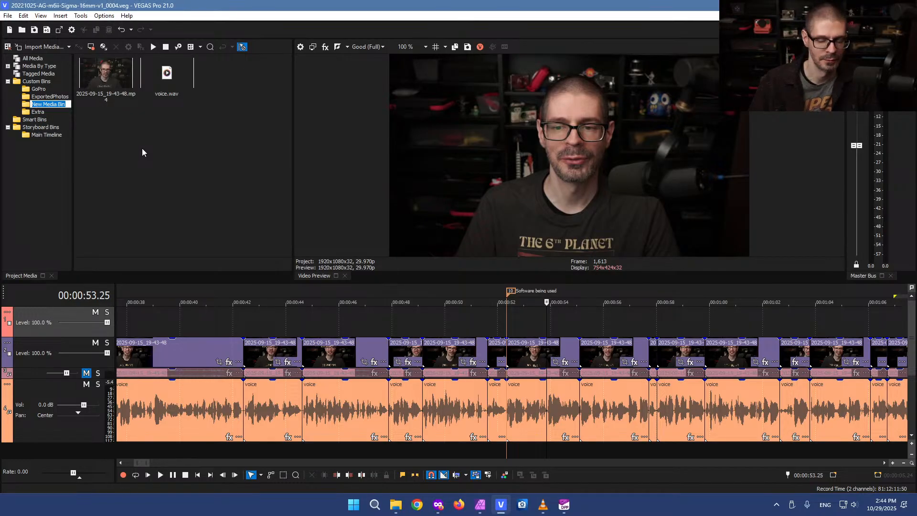
text(Main)
key(Return)
Open the Extra bin, check the timeline around the Software being used section and the Sigma webpage overlay, and save the project
click(38, 112)
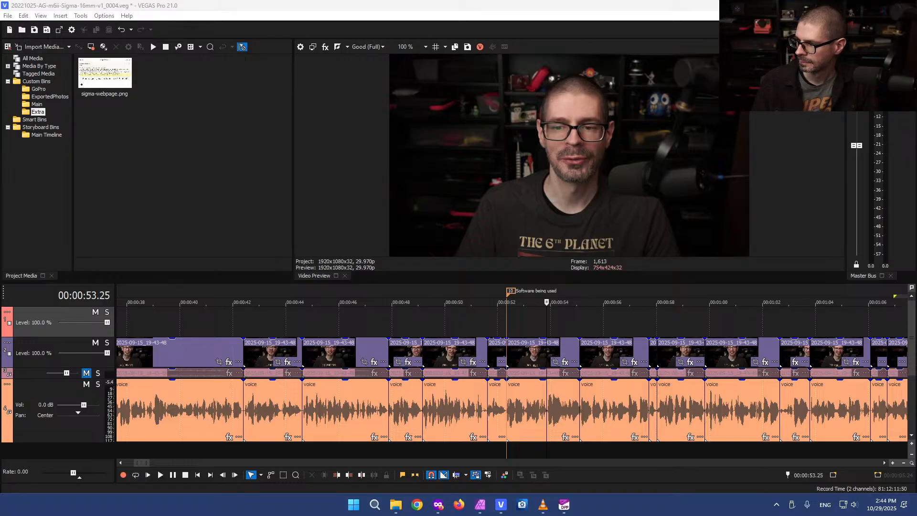
click(134, 314)
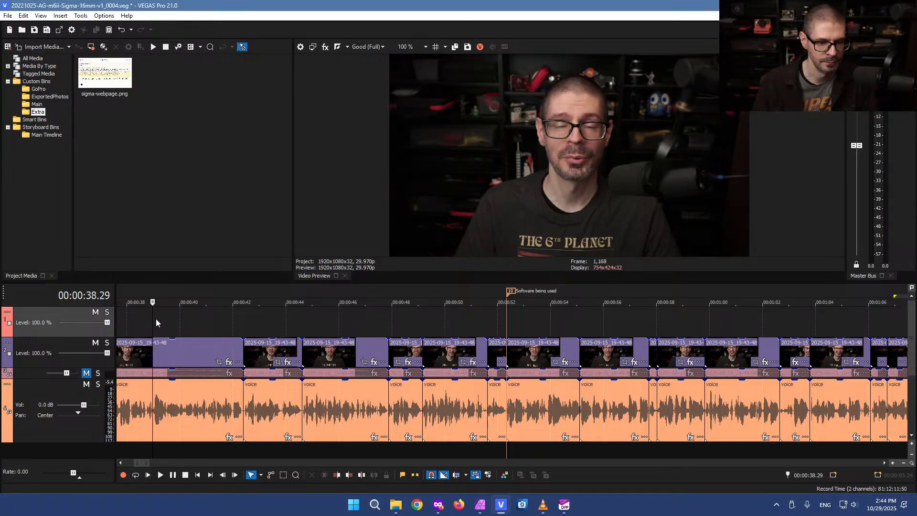
scroll(155, 319, down, 6)
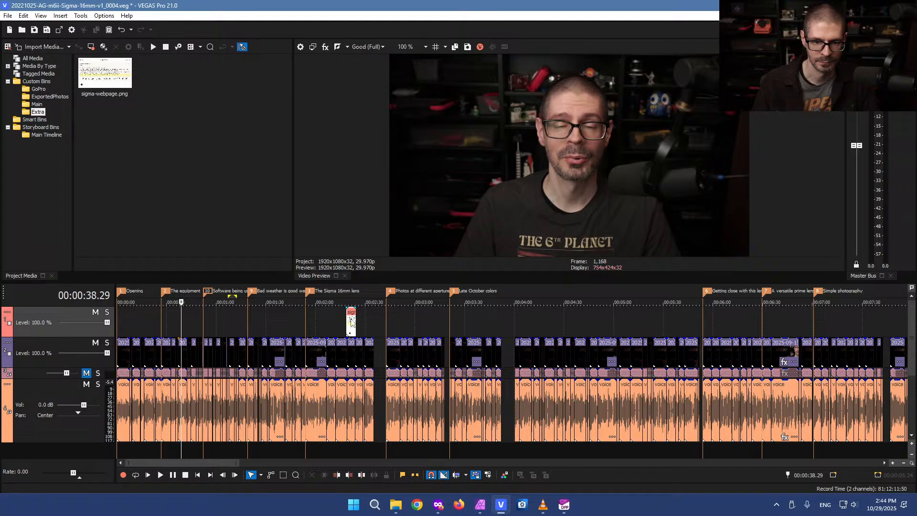
click(351, 316)
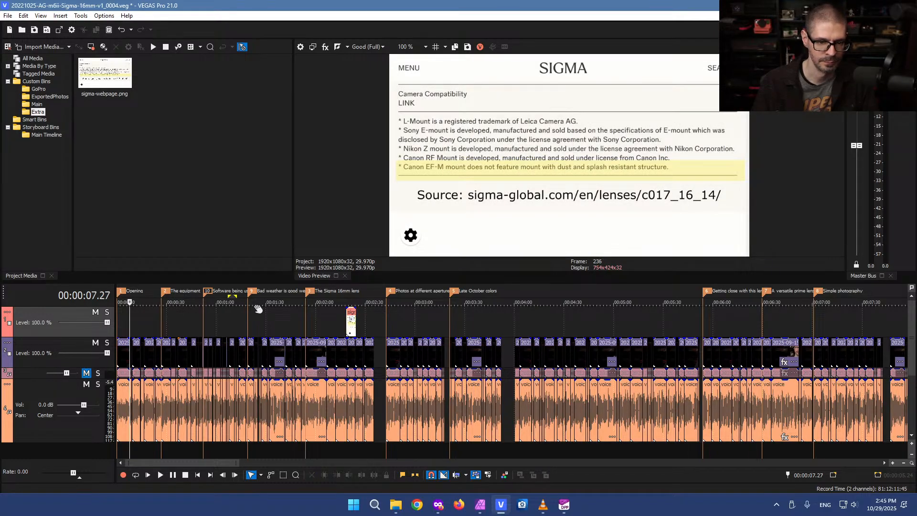
click(181, 308)
scroll(245, 315, up, 3)
click(316, 320)
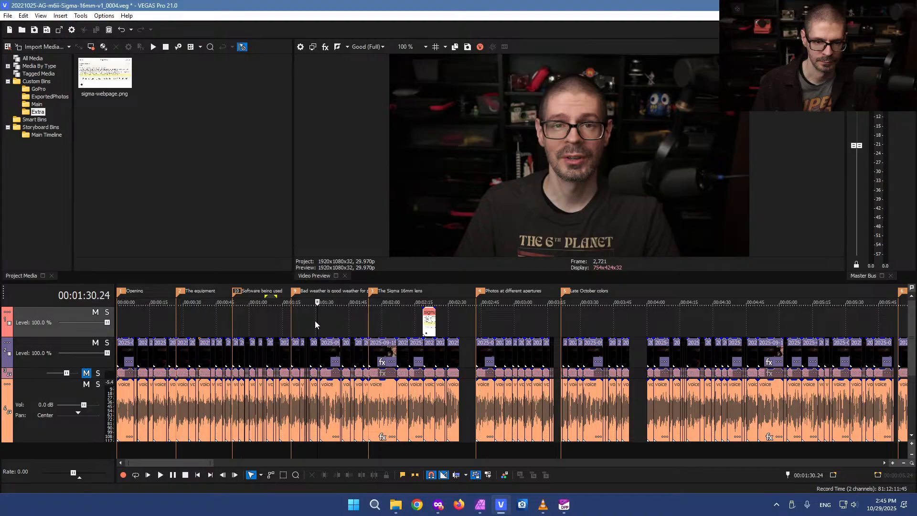
click(267, 319)
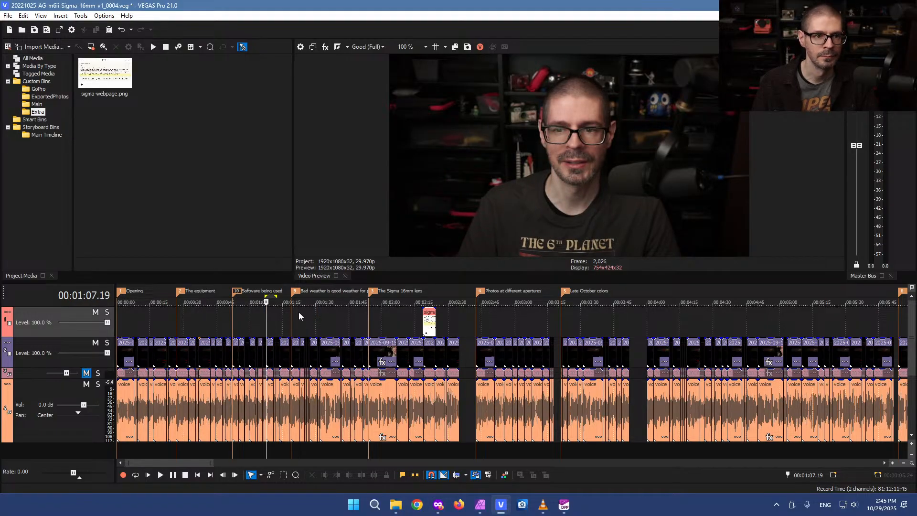
key(ctrl+s)
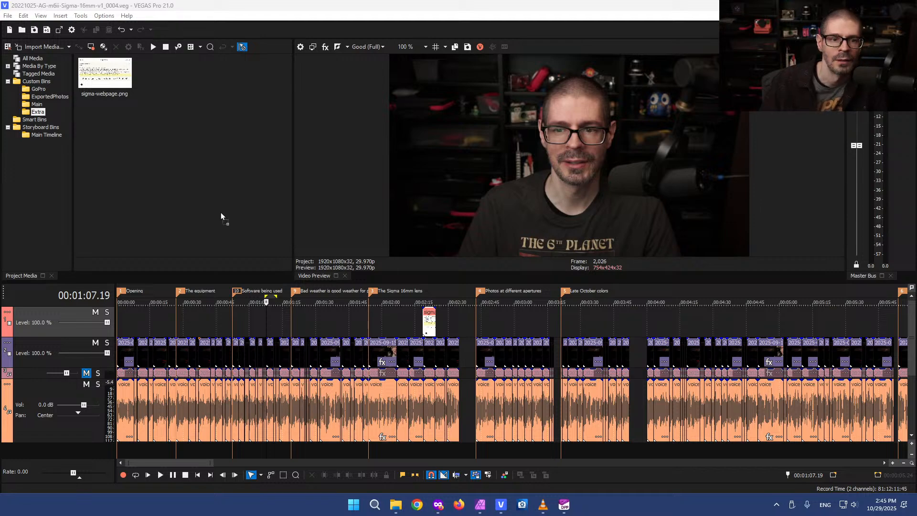
Import the screen recording 2025-10-29_14-38-48 into the Extra bin and place it in the empty stretch after the talking-head cut
drag(224, 216, 219, 209)
scroll(380, 366, down, 5)
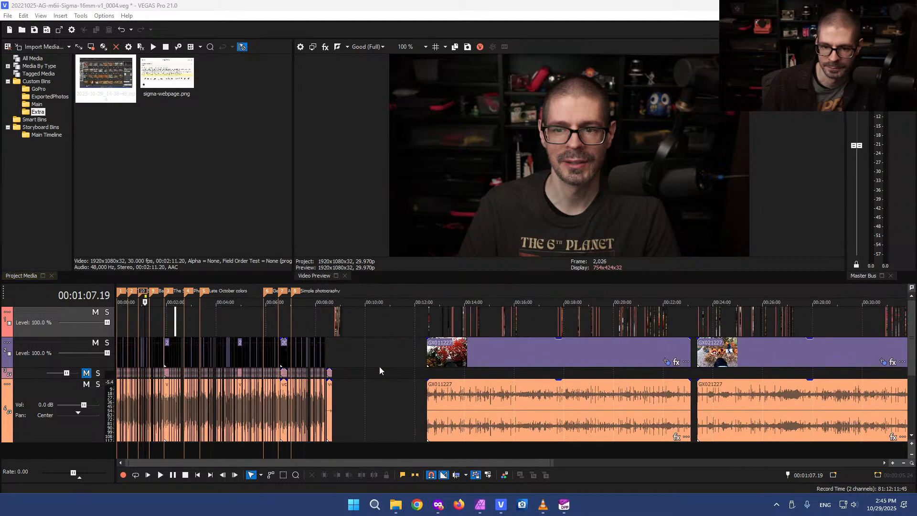
drag(113, 95, 364, 359)
click(358, 315)
scroll(438, 342, up, 5)
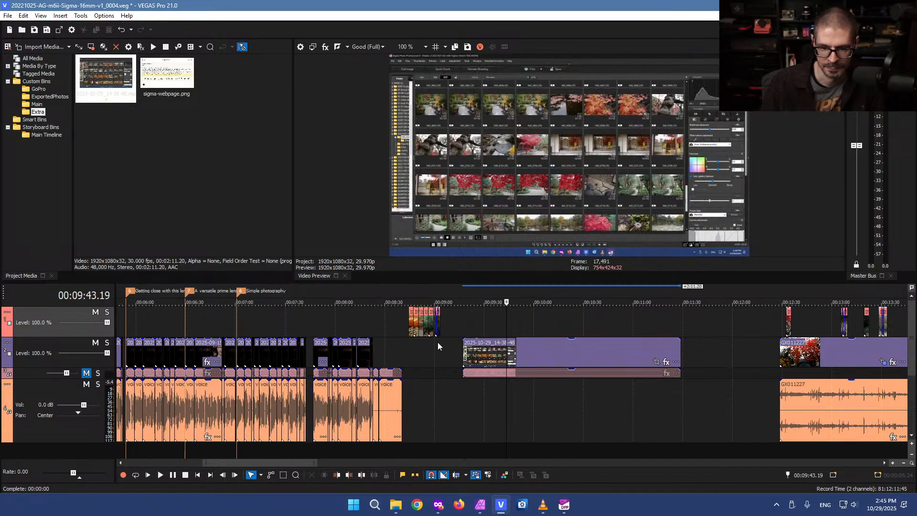
Delete the screen recording's audio and move its video to the overlay track near the Photos at different apertures section
click(494, 374)
key(Delete)
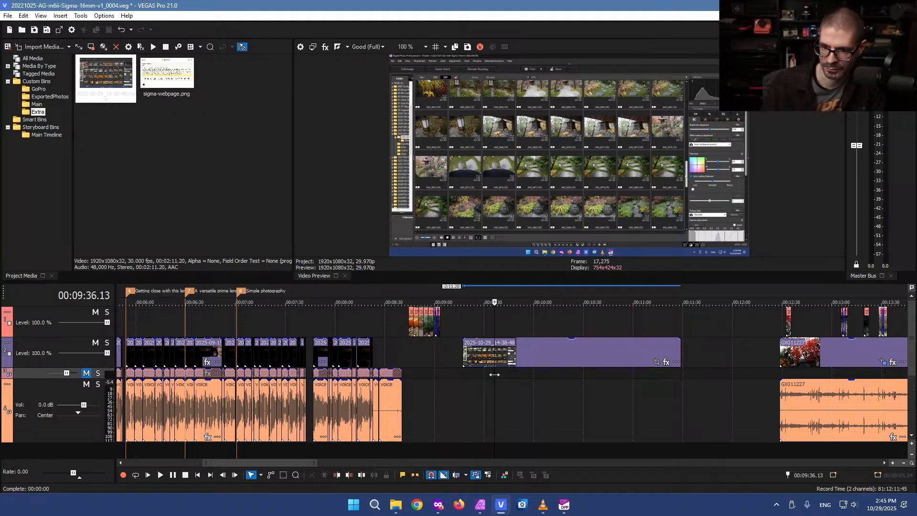
click(518, 364)
scroll(518, 363, down, 4)
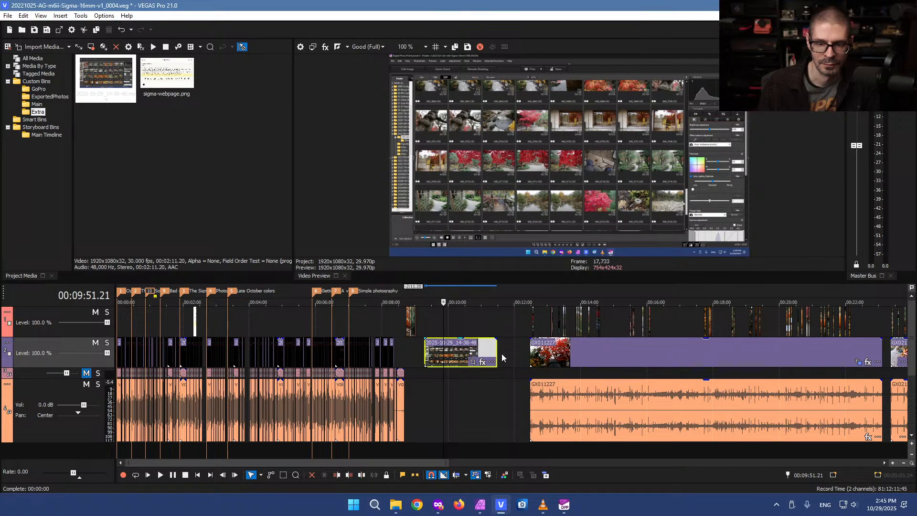
drag(459, 358, 247, 327)
click(154, 320)
scroll(222, 324, up, 4)
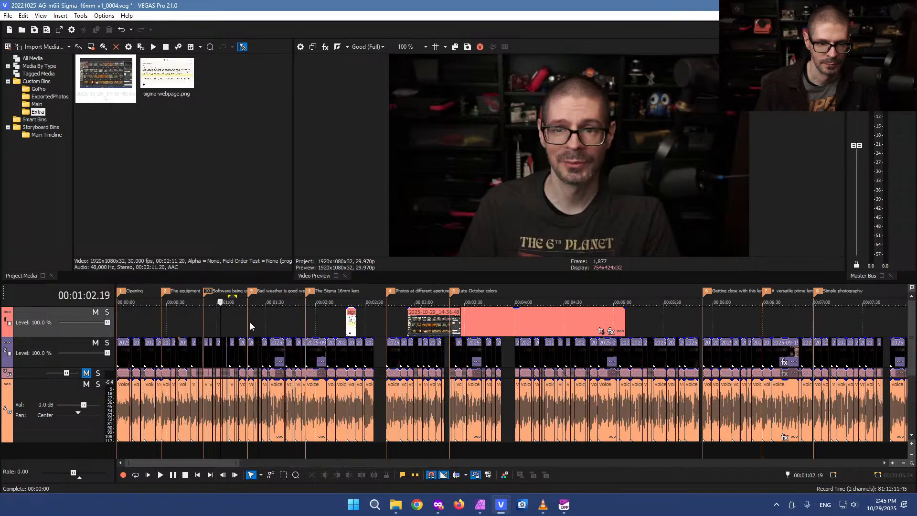
Split off the screen recording's opening part at 00:03:08.01 and place it at the Software being used marker
scroll(402, 320, up, 2)
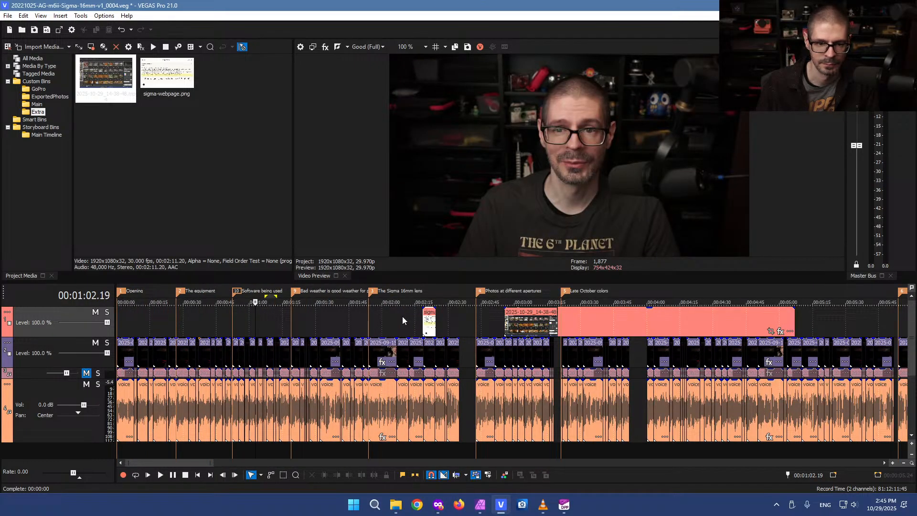
click(244, 319)
click(531, 321)
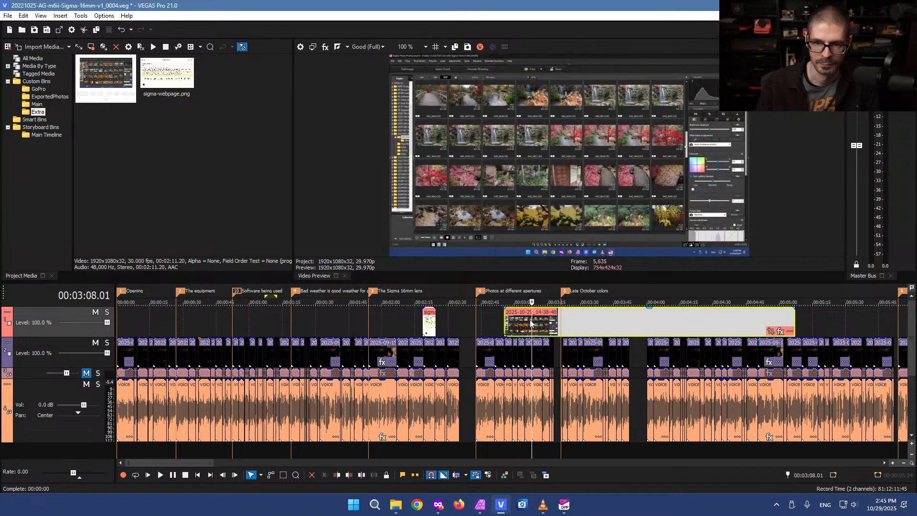
mouse_move(529, 322)
mouse_down()
mouse_move(557, 325)
mouse_move(153, 314)
mouse_move(254, 309)
mouse_move(243, 314)
mouse_move(258, 321)
mouse_up()
scroll(277, 323, up, 1)
scroll(500, 315, up, 2)
scroll(434, 325, down, 2)
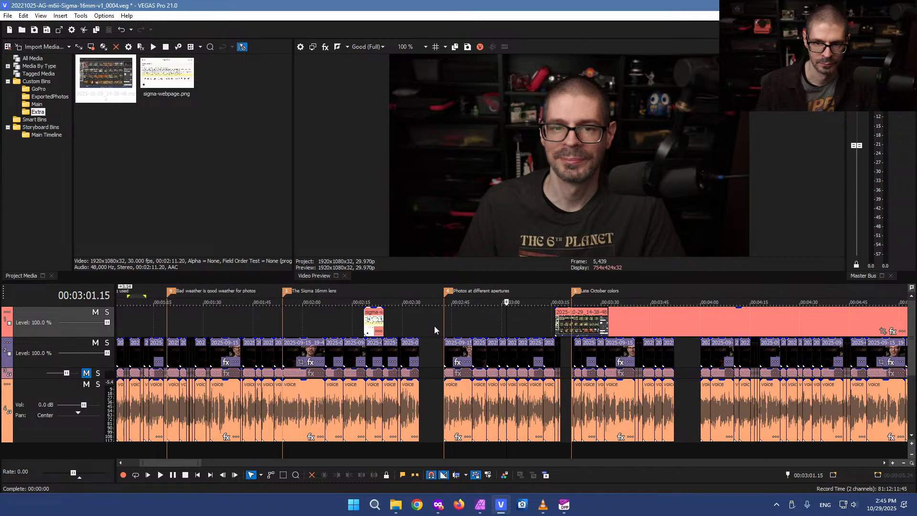
Isolate the recording's section of about 24 seconds that ends at 00:05:01.28 on the red maple preview, deleting the pieces around it
scroll(444, 323, down, 4)
click(392, 319)
click(419, 321)
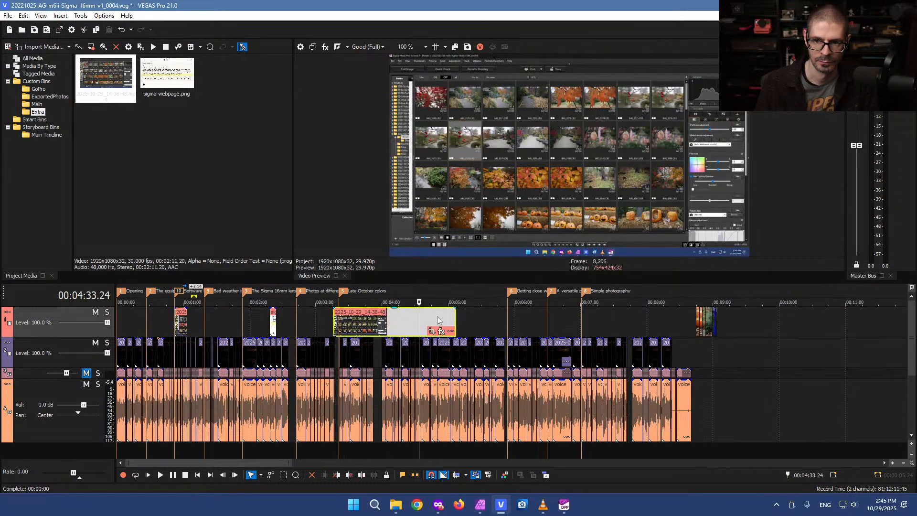
click(408, 324)
scroll(435, 320, up, 3)
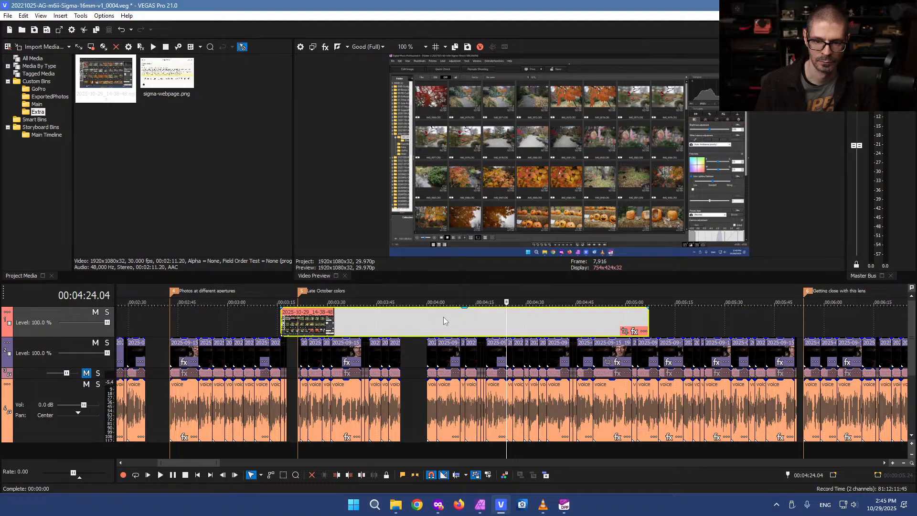
drag(507, 324, 631, 321)
key(s)
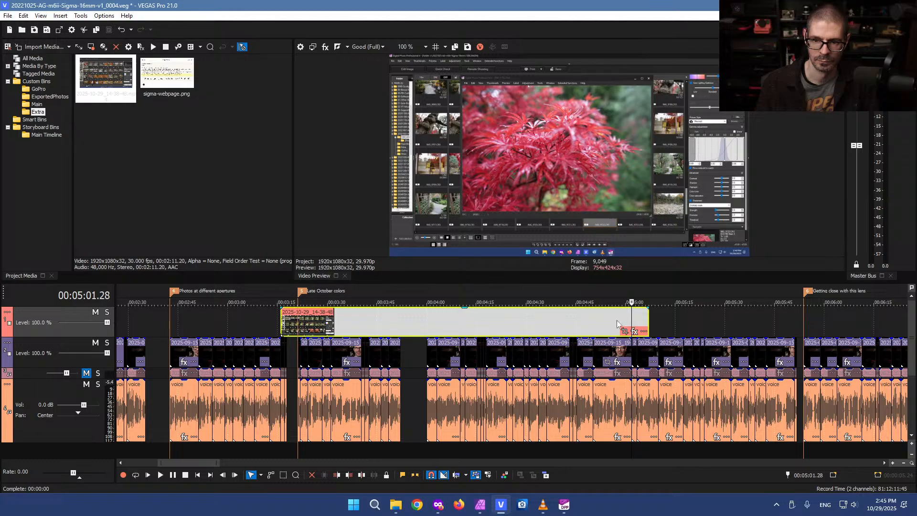
click(553, 321)
key(s)
click(637, 322)
key(Delete)
click(523, 320)
key(Delete)
Cut the isolated recording section and paste it on the overlay track just after the short piece at the Software being used marker
click(593, 320)
key(ctrl+x)
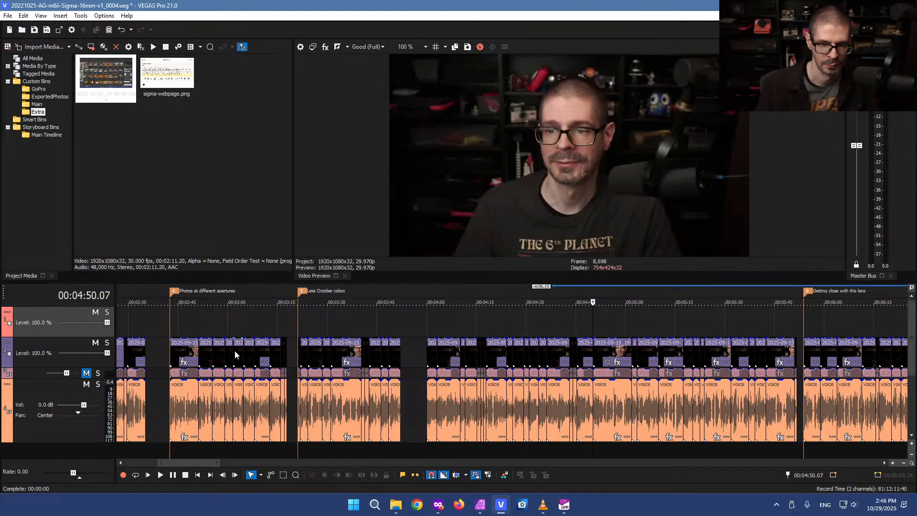
scroll(235, 351, down, 3)
click(182, 322)
click(204, 320)
scroll(252, 316, up, 5)
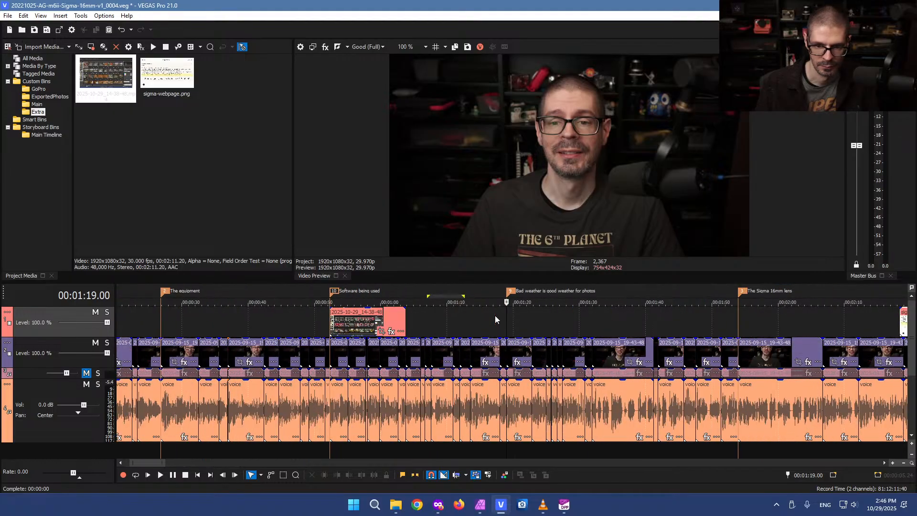
click(415, 314)
key(ctrl+v)
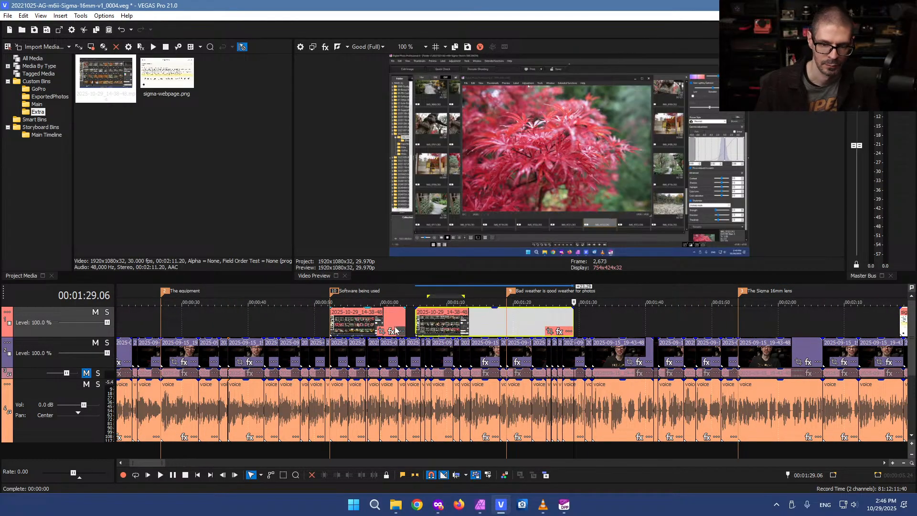
Delete the short recording piece and fit the pasted one from the Software being used marker to the Bad weather is good weather marker
click(460, 320)
scroll(459, 323, up, 3)
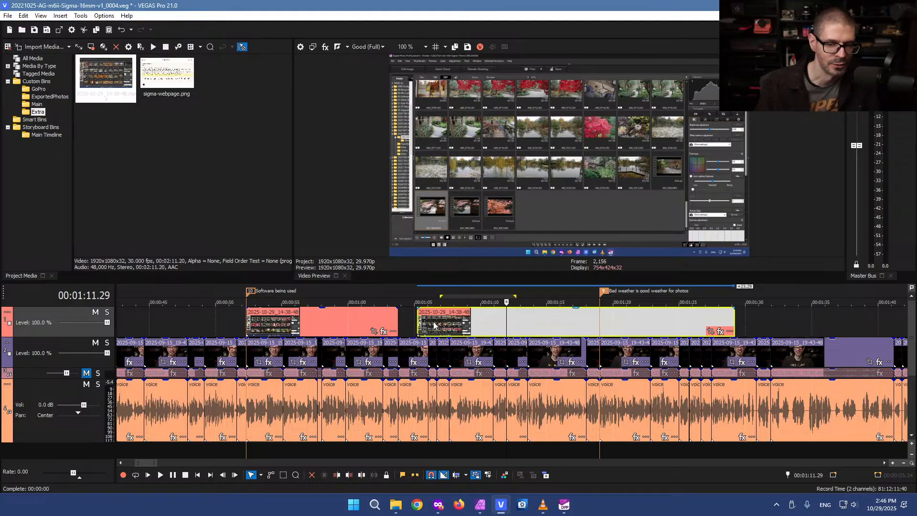
click(307, 327)
key(Delete)
drag(475, 323, 305, 321)
mouse_move(563, 325)
mouse_down()
mouse_move(599, 324)
mouse_move(512, 321)
mouse_move(523, 322)
mouse_up()
drag(289, 326, 246, 325)
click(229, 326)
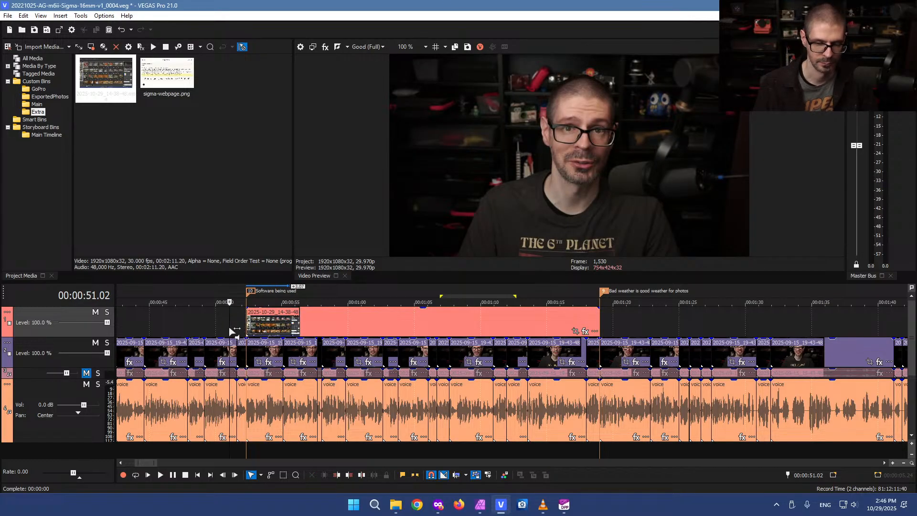
Play through the talking-head section after the Bad weather is good weather marker to find pauses and speech that need trimming
scroll(284, 321, down, 5)
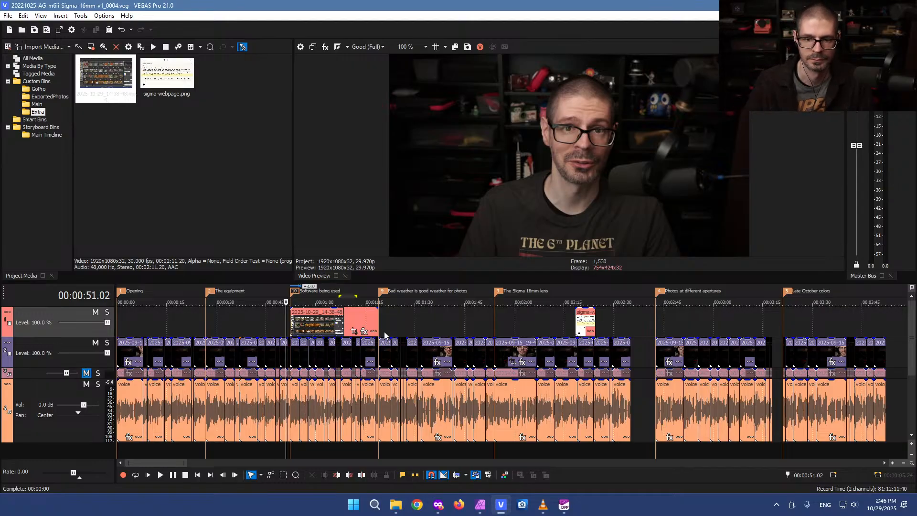
click(399, 319)
scroll(403, 320, up, 3)
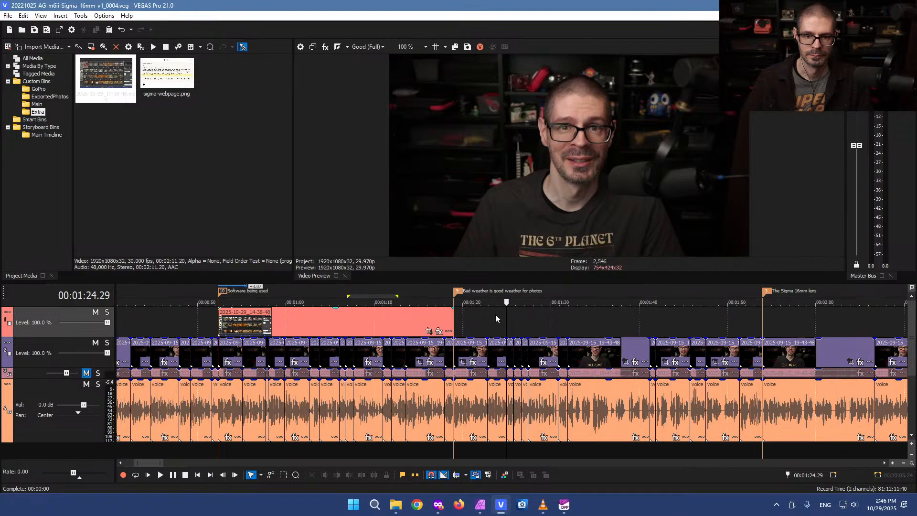
click(471, 317)
key(space)
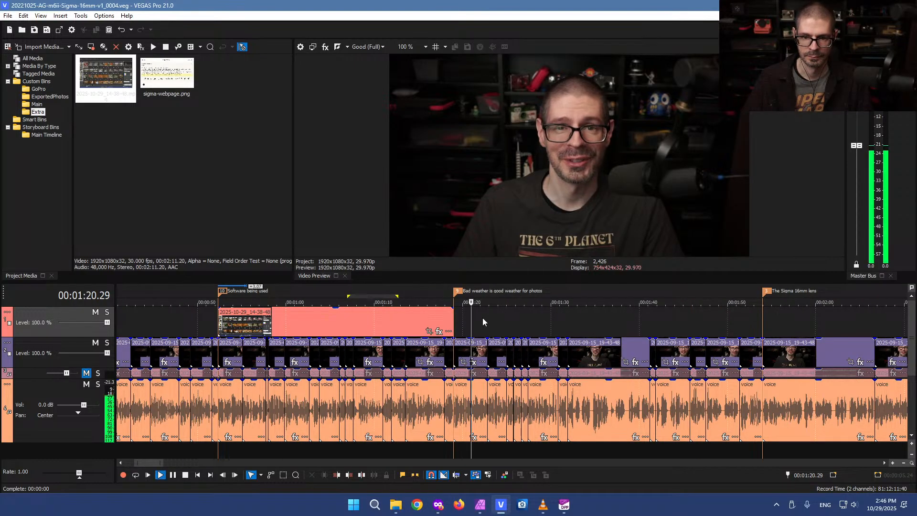
key(l)
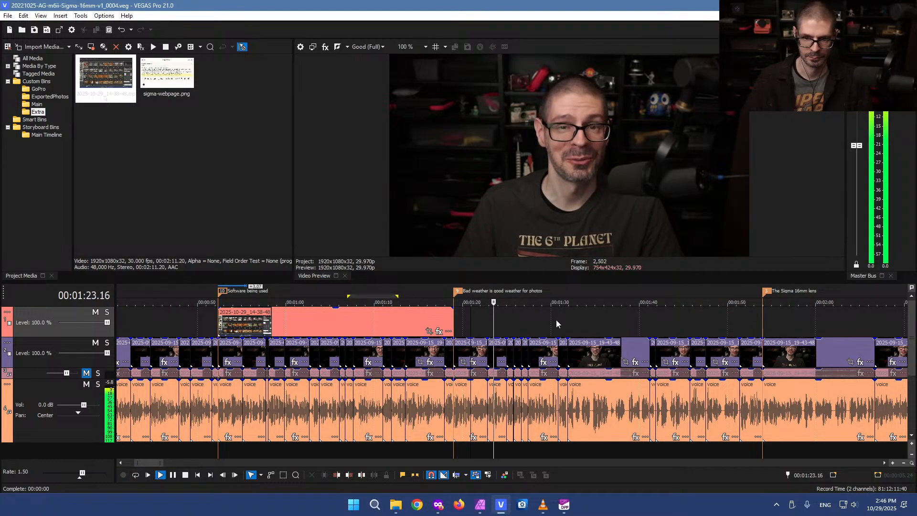
scroll(651, 342, up, 4)
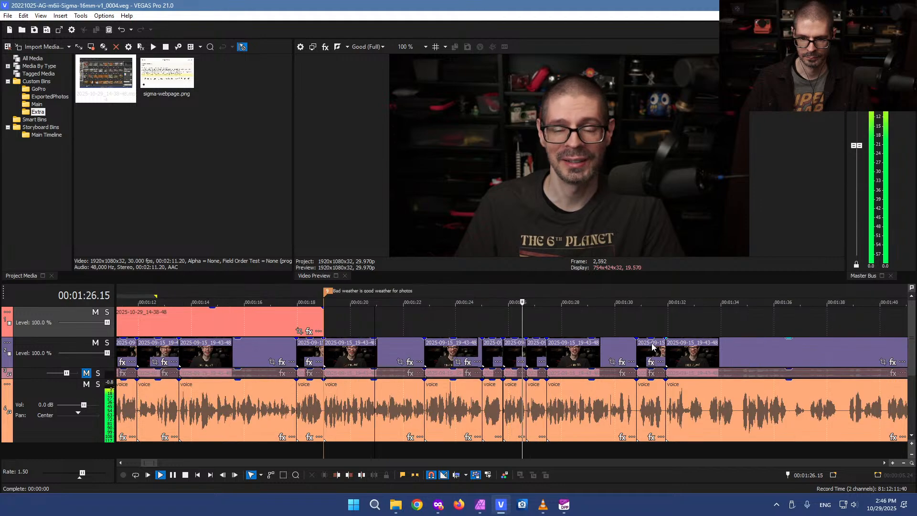
click(614, 319)
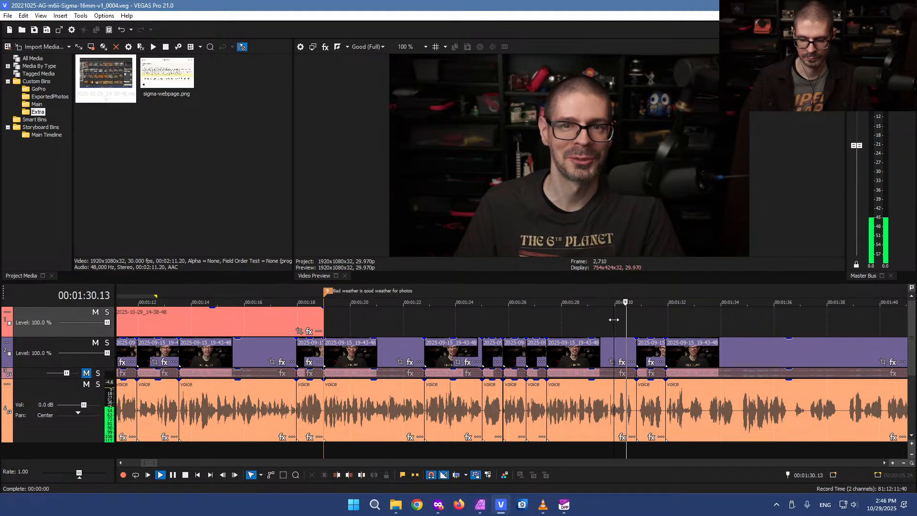
key(l)
scroll(621, 332, down, 3)
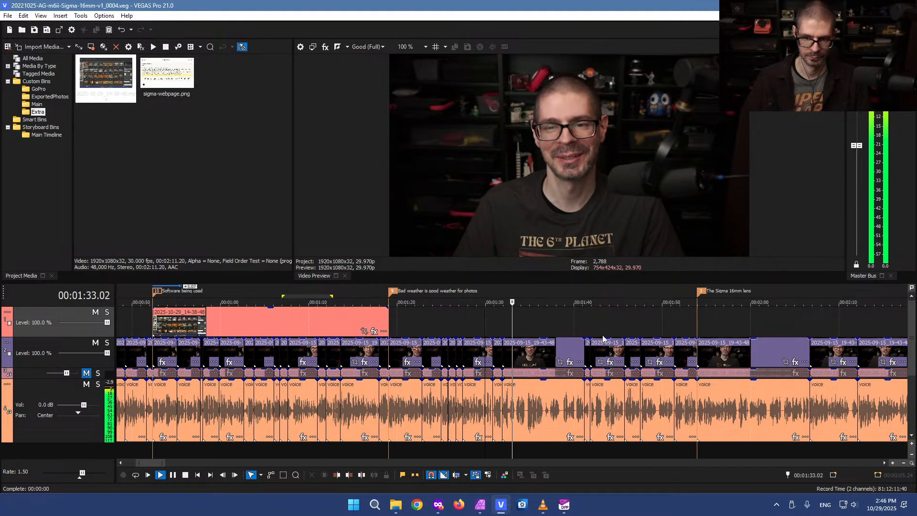
scroll(592, 336, up, 2)
key(k)
Cut out the silent stretch around the clip joint starting at 00:01:30.21 and move the following clips back to close the gap
click(379, 326)
scroll(471, 344, up, 4)
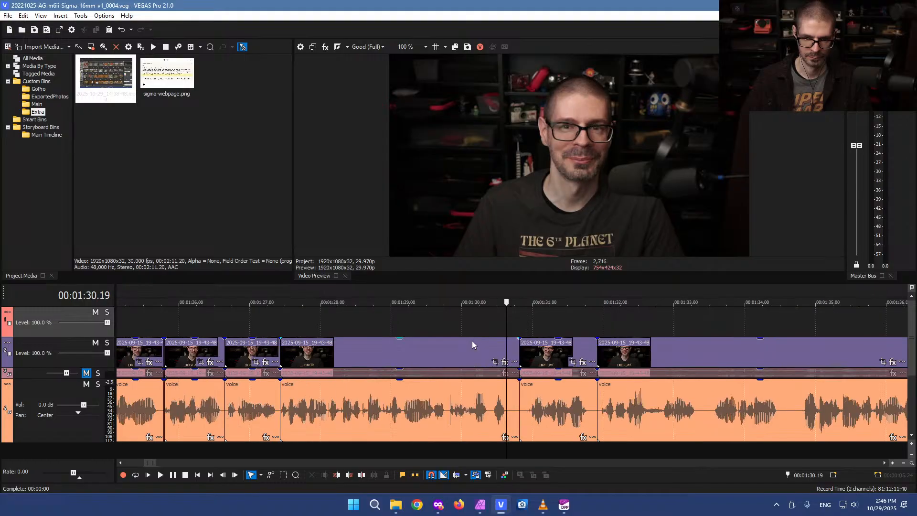
scroll(518, 414, up, 2)
click(522, 410)
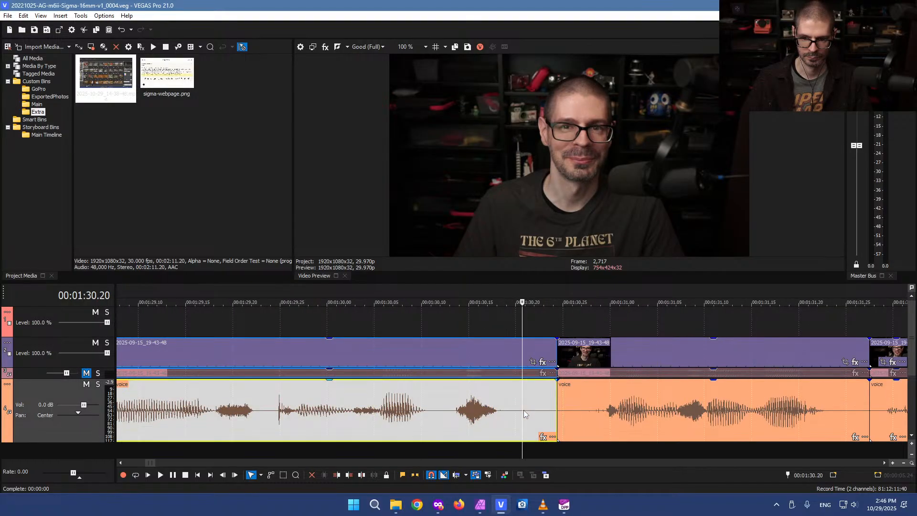
click(532, 411)
key(s)
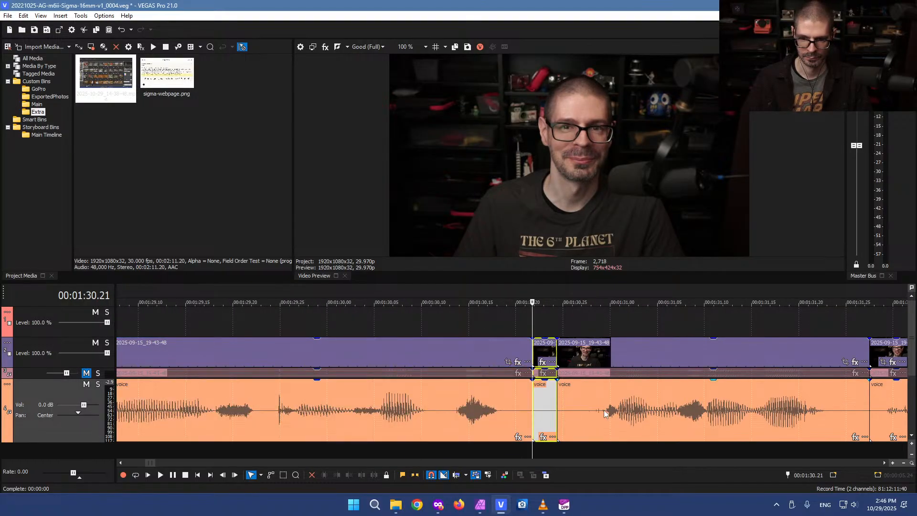
click(604, 411)
key(s)
click(574, 410)
key(Delete)
click(542, 404)
key(Delete)
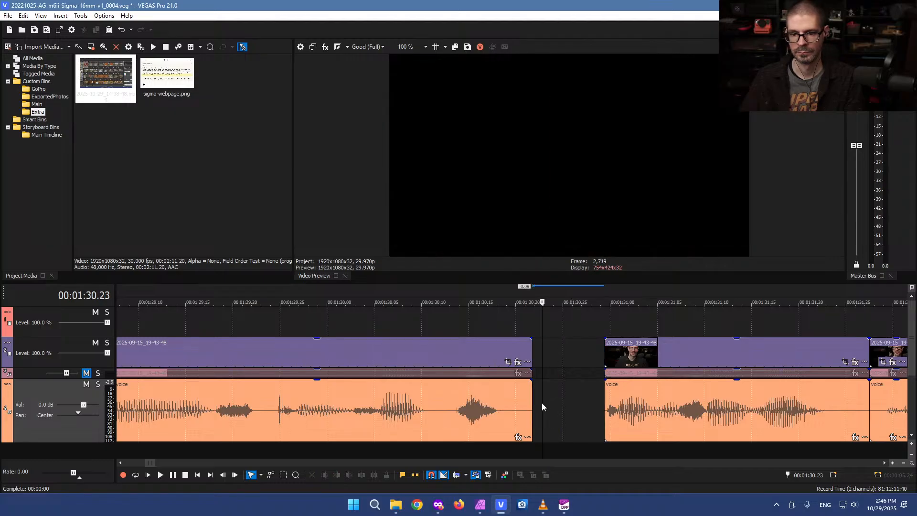
drag(706, 418, 633, 418)
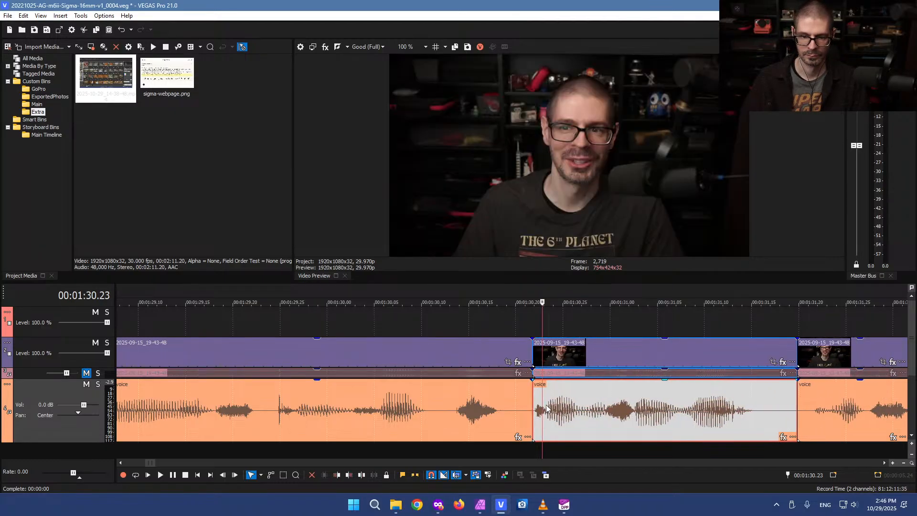
Split the talking-head clip at 00:01:29.22 and about 00:01:29.25 to isolate the short click noise in the voice audio
scroll(633, 419, down, 3)
click(366, 401)
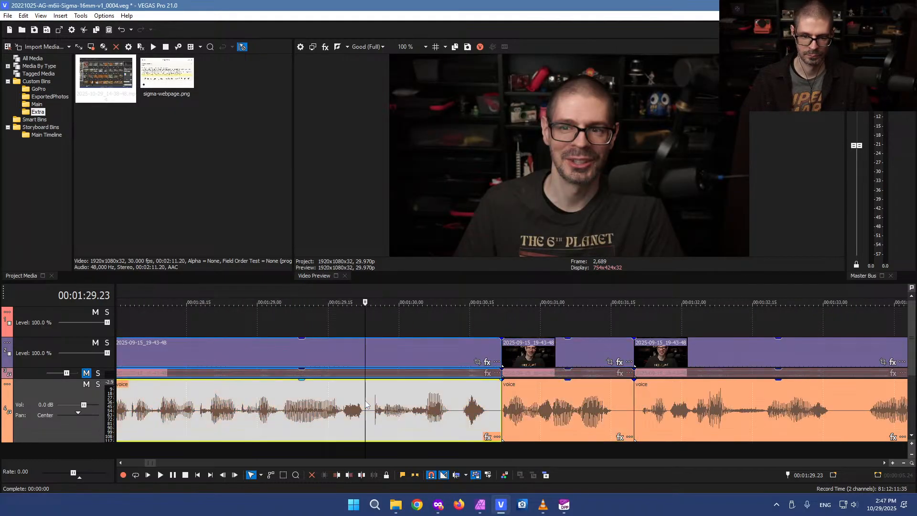
key(space)
scroll(488, 420, up, 4)
key(space)
click(389, 425)
scroll(550, 427, up, 4)
click(326, 421)
key(s)
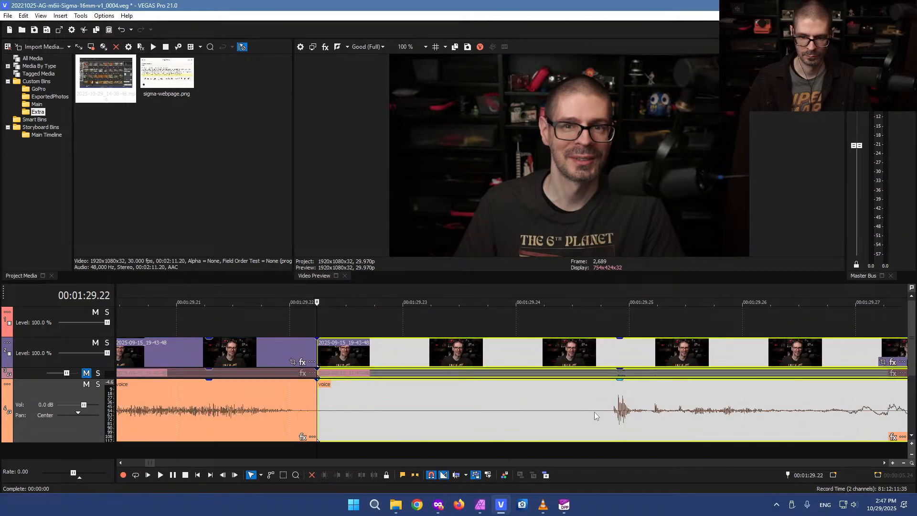
click(649, 411)
key(s)
Lower the audio gain of the isolated click piece at 00:01:29.22 and play back the result
click(602, 416)
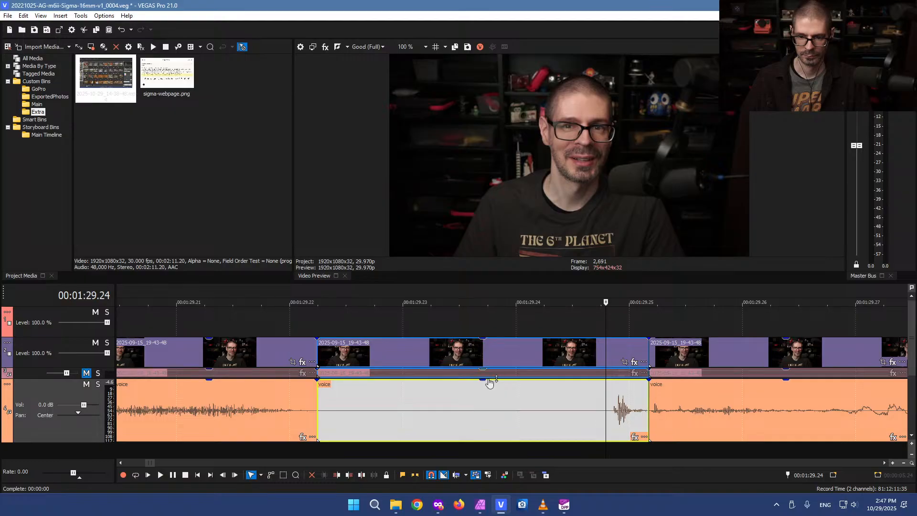
click(491, 391)
click(485, 399)
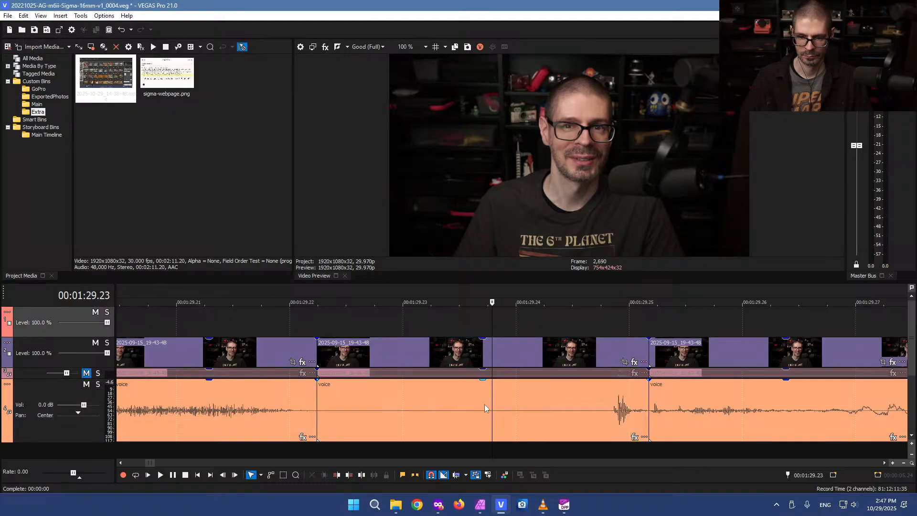
drag(485, 380, 483, 424)
click(493, 322)
scroll(493, 318, down, 5)
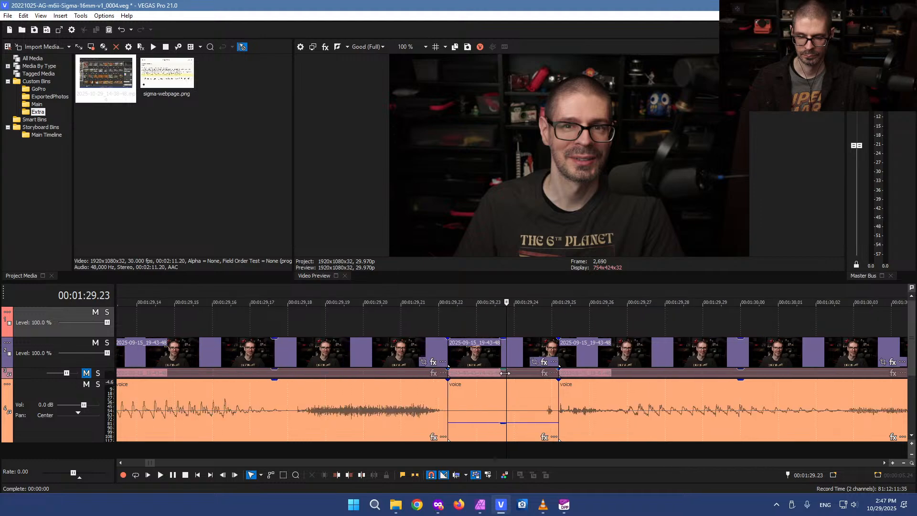
key(space)
scroll(504, 393, down, 3)
key(space)
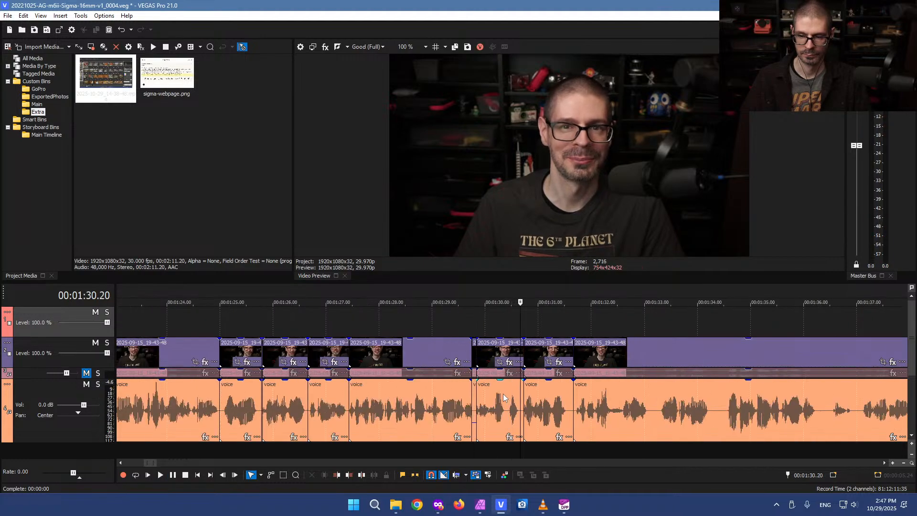
Remove the silent tail of the clip after 00:01:31.18 and join the following talking-head clip to the cut
scroll(503, 396, up, 3)
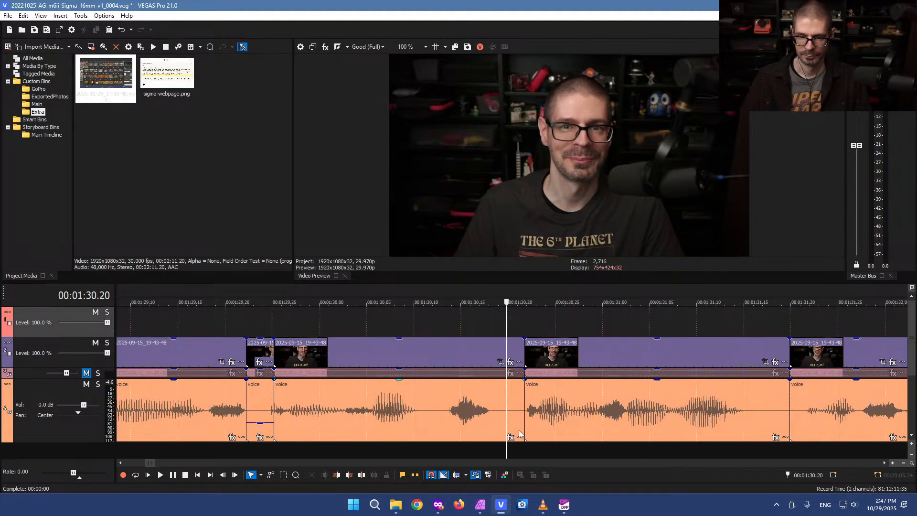
scroll(520, 434, down, 2)
scroll(519, 433, down, 3)
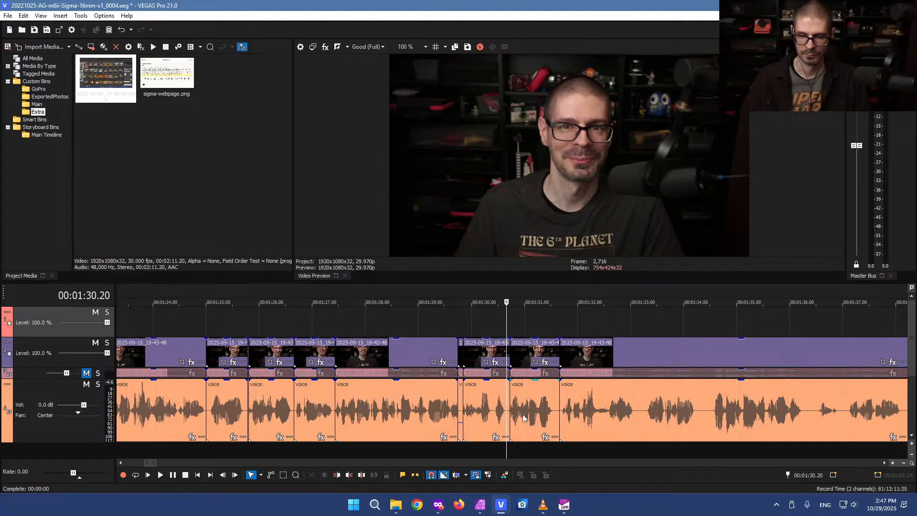
click(548, 397)
scroll(548, 397, up, 2)
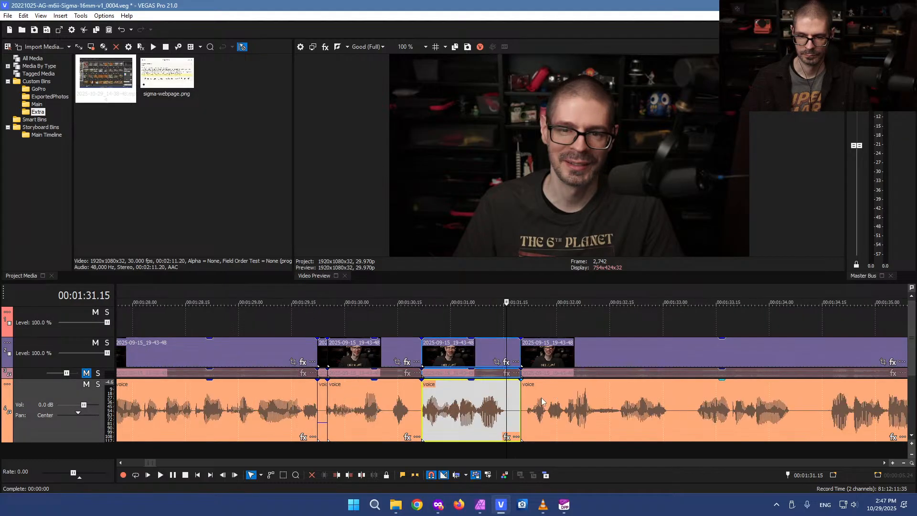
click(514, 411)
key(s)
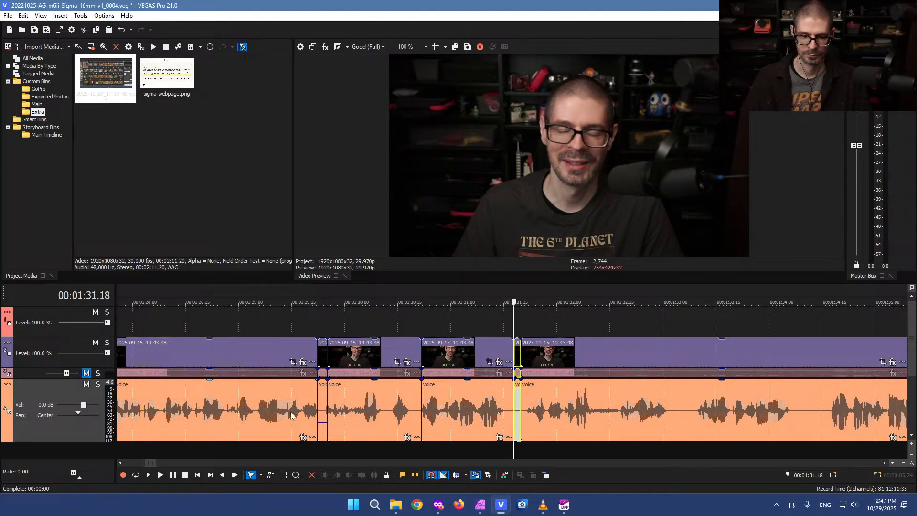
key(Delete)
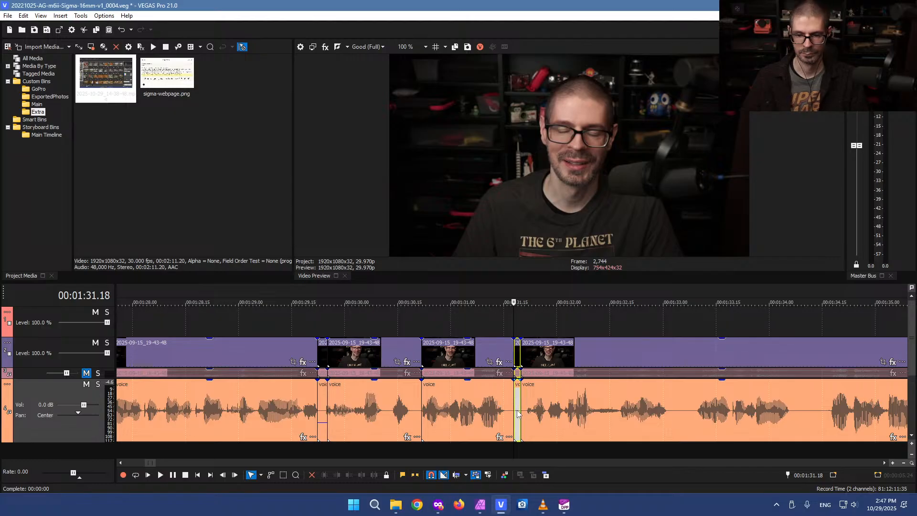
drag(657, 386, 649, 385)
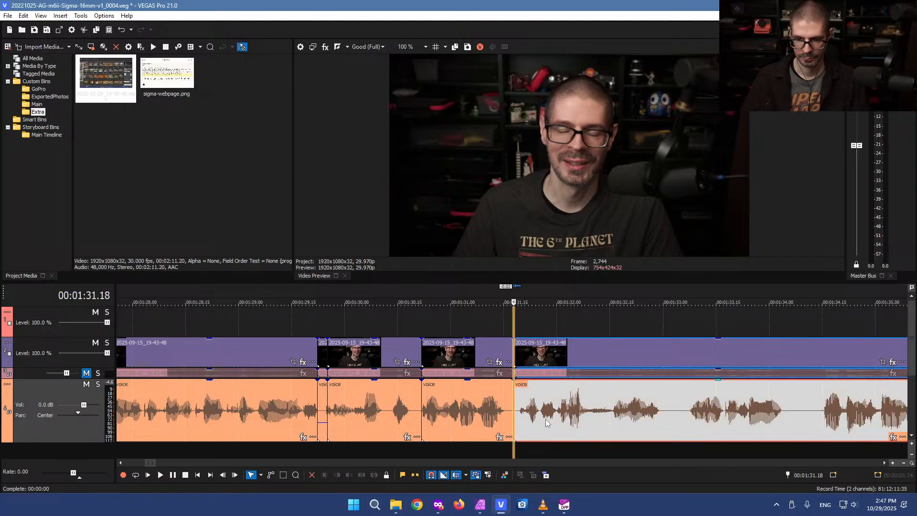
Cut out the short pause starting at 00:01:33.00 and move the rest of the talking-head footage back against the cut
click(664, 412)
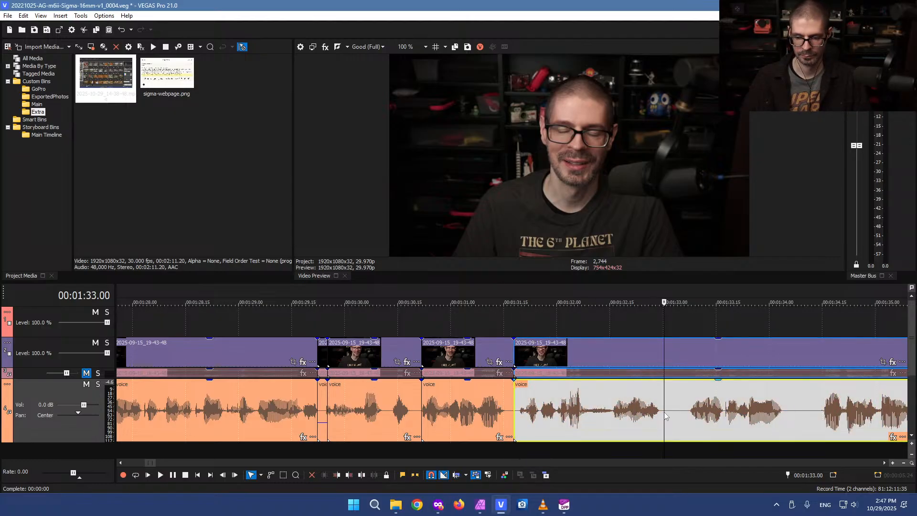
key(s)
click(685, 415)
key(s)
click(678, 410)
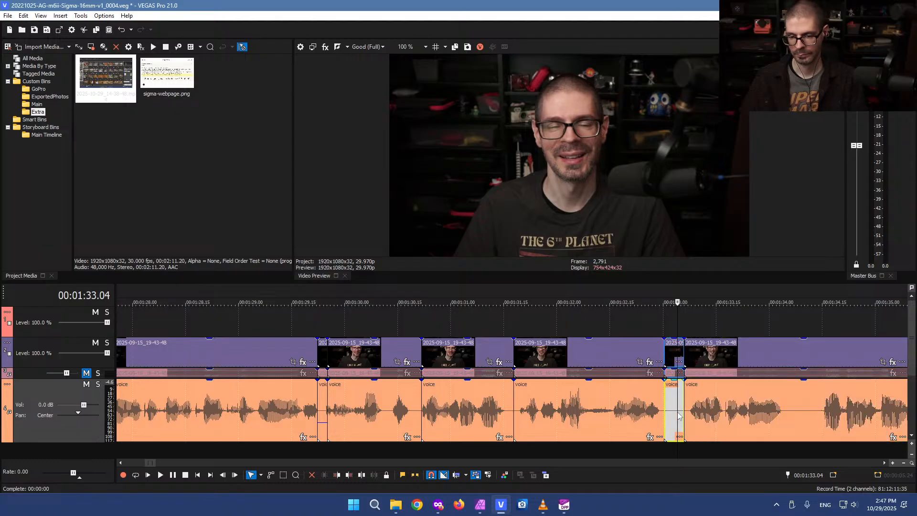
key(Delete)
drag(743, 420, 726, 424)
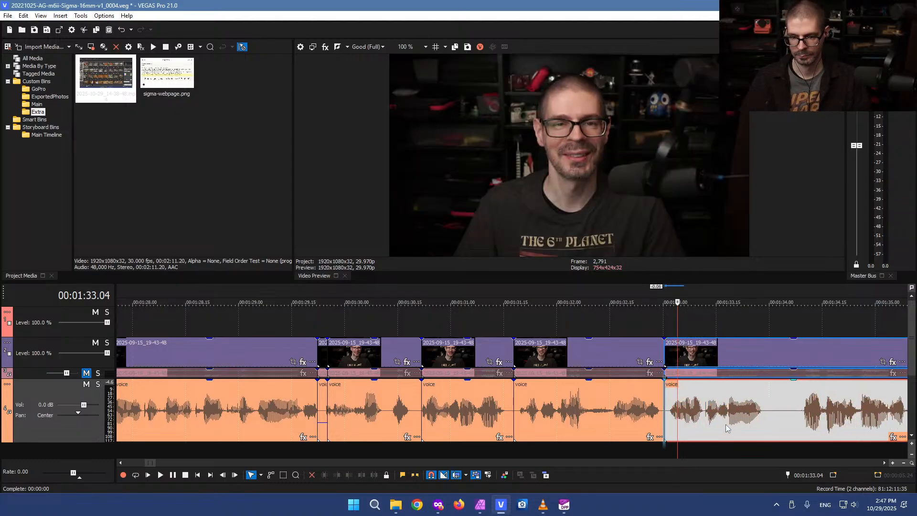
Cut out the pause starting at 00:01:33.29, up to where speech resumes, with the later clips closing the gap
click(767, 411)
key(s)
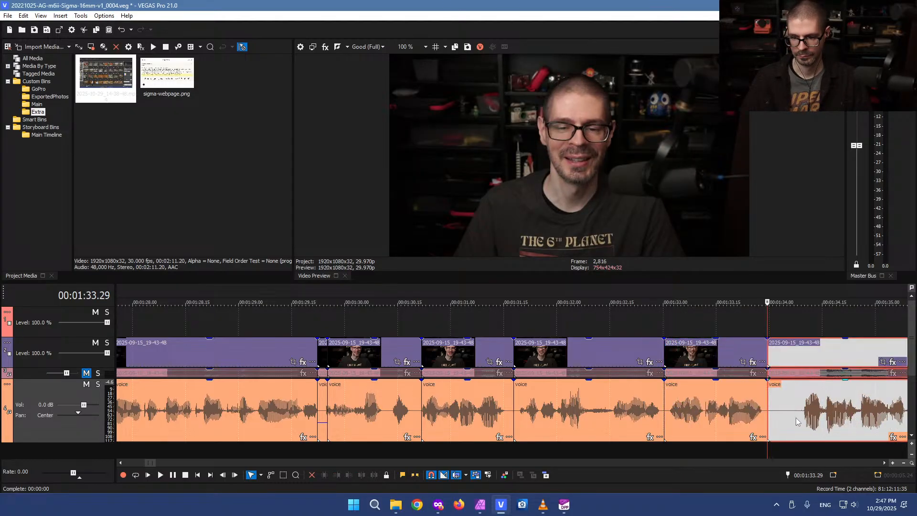
click(798, 420)
key(s)
click(786, 410)
key(Delete)
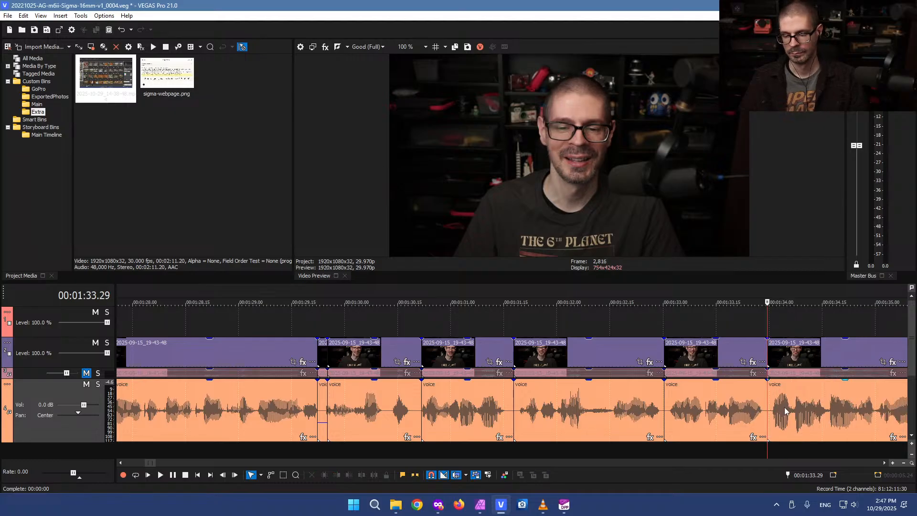
Cut out the pause from about 00:01:35.21 to 00:01:35.29 in the talking-head clip and close the gap
scroll(585, 400, down, 2)
click(585, 400)
scroll(591, 400, up, 3)
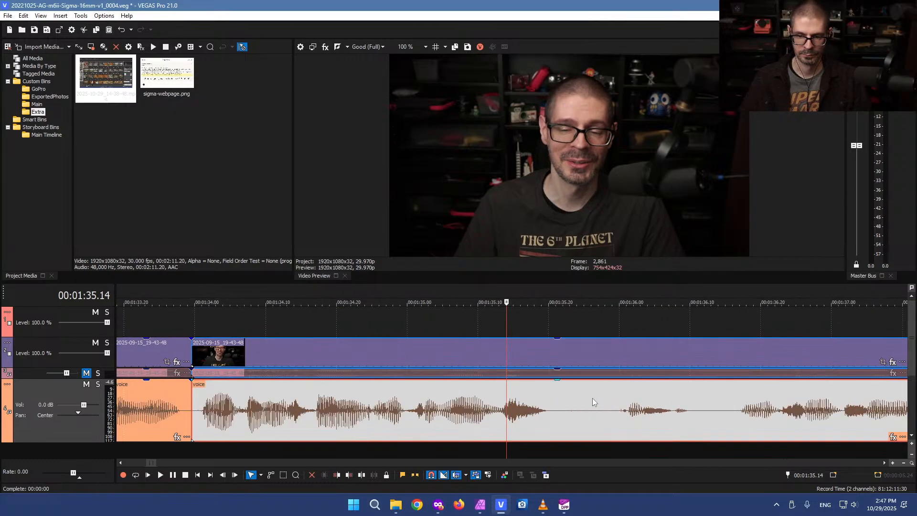
click(557, 411)
key(s)
click(612, 416)
key(s)
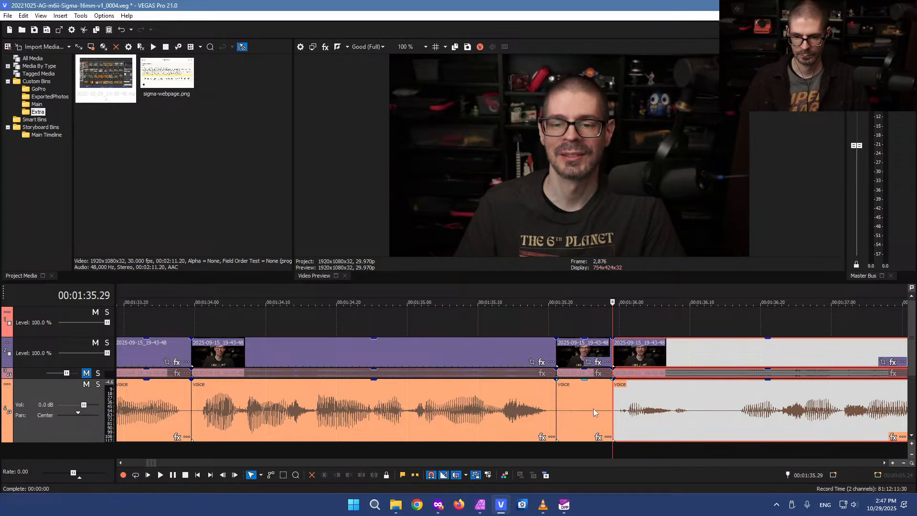
click(592, 409)
key(Delete)
Cut out the short silence starting at 00:01:36.03, before the next phrase, and close the gap
click(645, 413)
key(s)
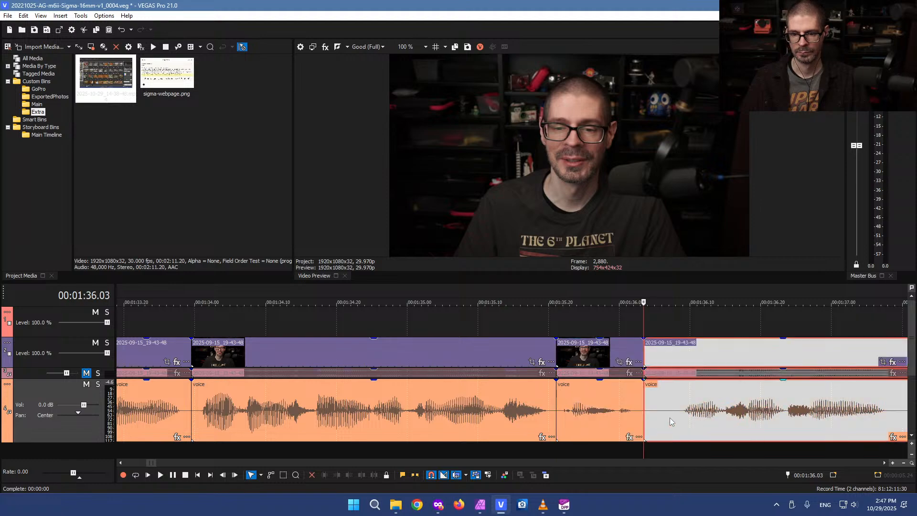
click(669, 418)
key(s)
click(652, 415)
key(Delete)
Remove the pause starting at about 00:01:37.07, up to the next spoken phrase, and close the gap
scroll(658, 417, down, 1)
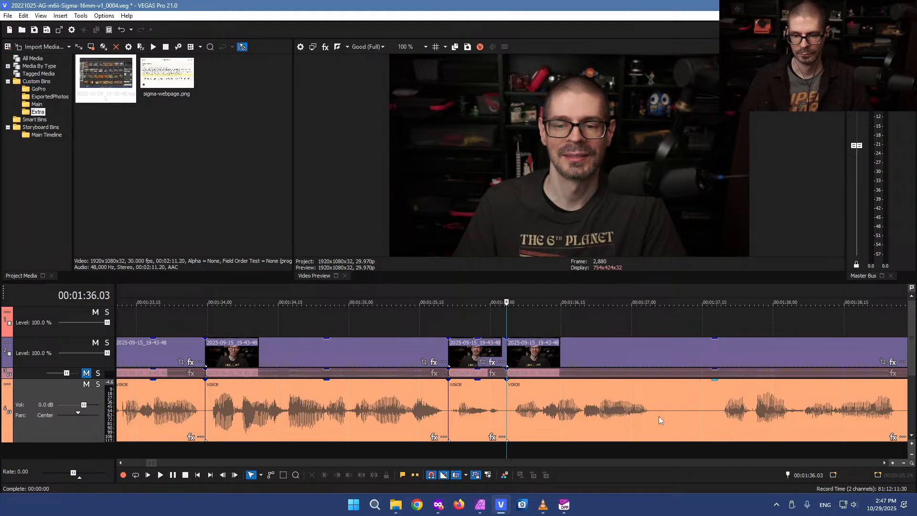
click(663, 414)
key(s)
click(713, 419)
key(s)
click(672, 412)
key(Delete)
Remove the silent beginning of the phrase at 00:01:38.17 from the talking-head clip and close the gap
scroll(671, 411, down, 2)
click(603, 411)
scroll(529, 412, up, 3)
click(516, 412)
key(s)
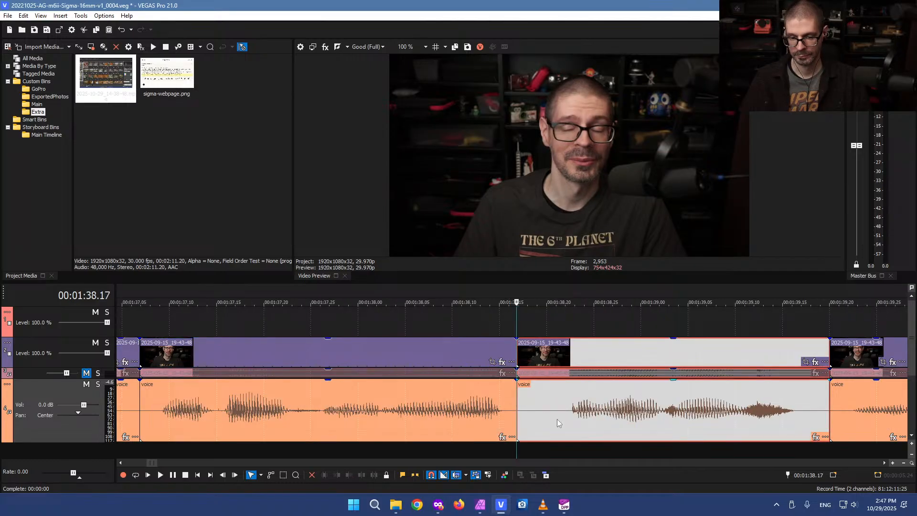
click(557, 419)
key(s)
click(526, 406)
key(Delete)
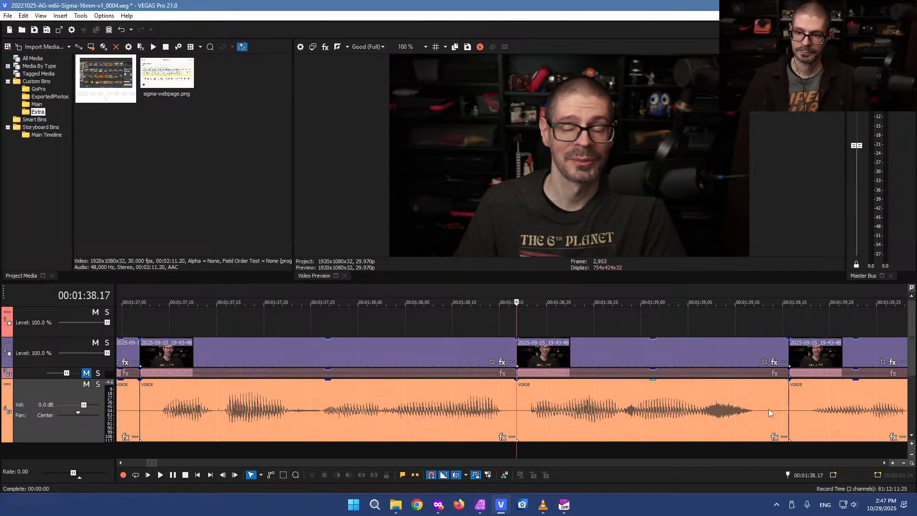
Cut out the pause starting at 00:01:39.14, before the next spoken phrase, and close the gap
click(770, 414)
key(s)
click(804, 415)
click(781, 419)
key(Delete)
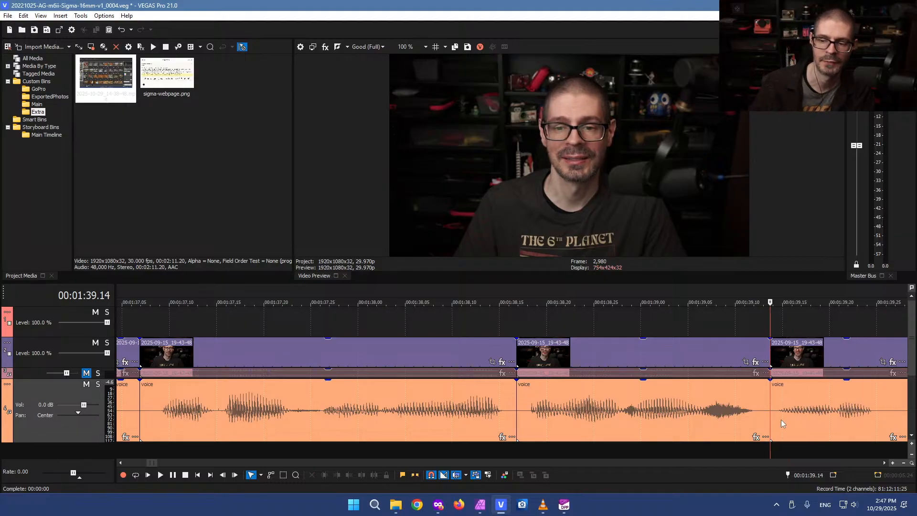
Remove the silence on both sides of the cut following 00:01:39.26 in the talking-head clip and close the gap
scroll(666, 418, down, 3)
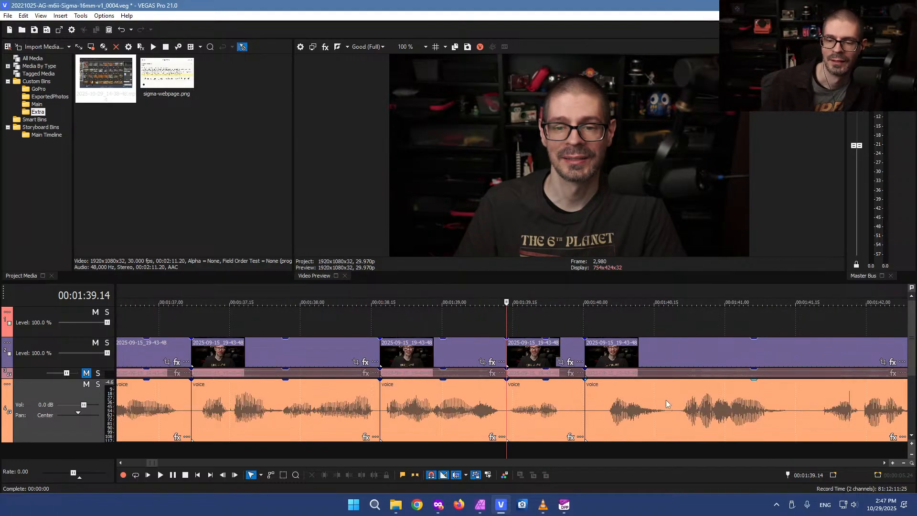
scroll(666, 400, up, 2)
click(552, 409)
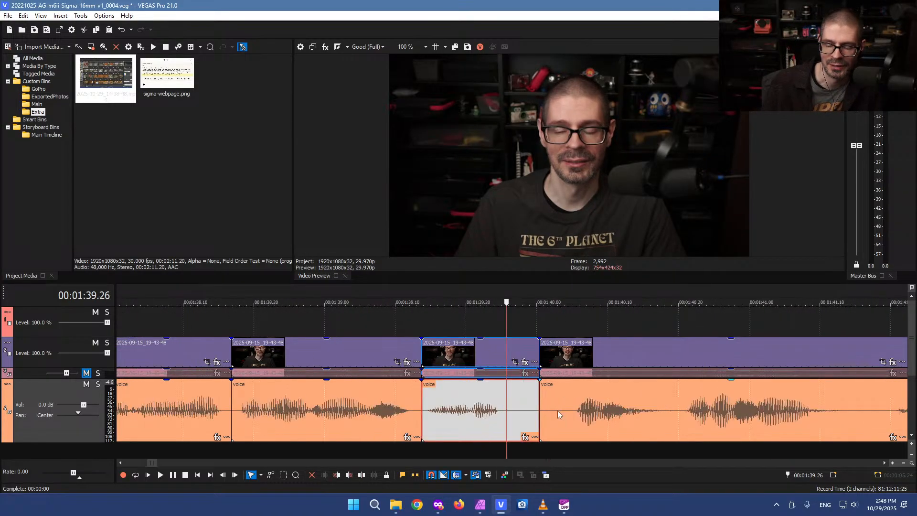
scroll(550, 411, up, 1)
key(s)
click(587, 418)
key(s)
click(579, 415)
key(Delete)
click(522, 412)
key(Delete)
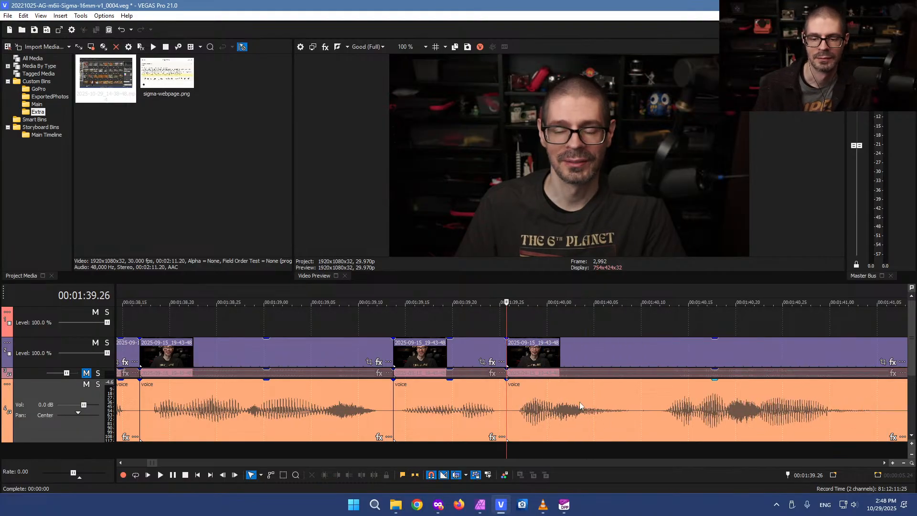
Cut out the short pause starting at about 00:01:40.10 in the talking-head clip and close the gap
click(640, 412)
key(s)
click(657, 417)
key(s)
click(649, 413)
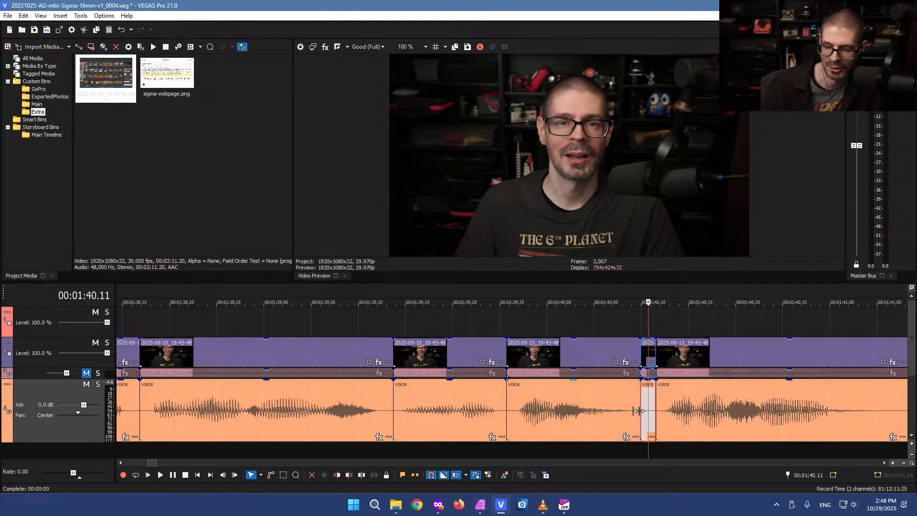
key(Delete)
Remove the silence starting at 00:01:41.03, up to the next spoken phrase, and close the gap
scroll(659, 410, down, 2)
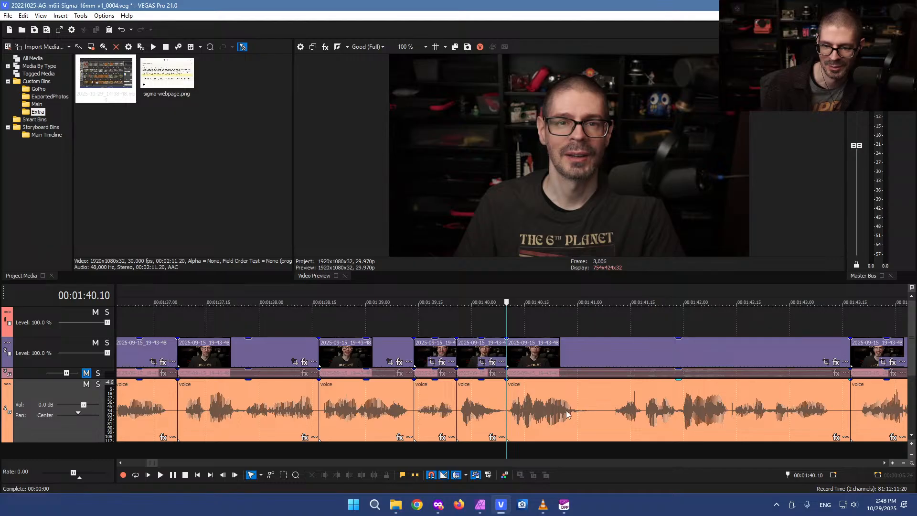
click(581, 408)
scroll(597, 411, up, 2)
click(530, 412)
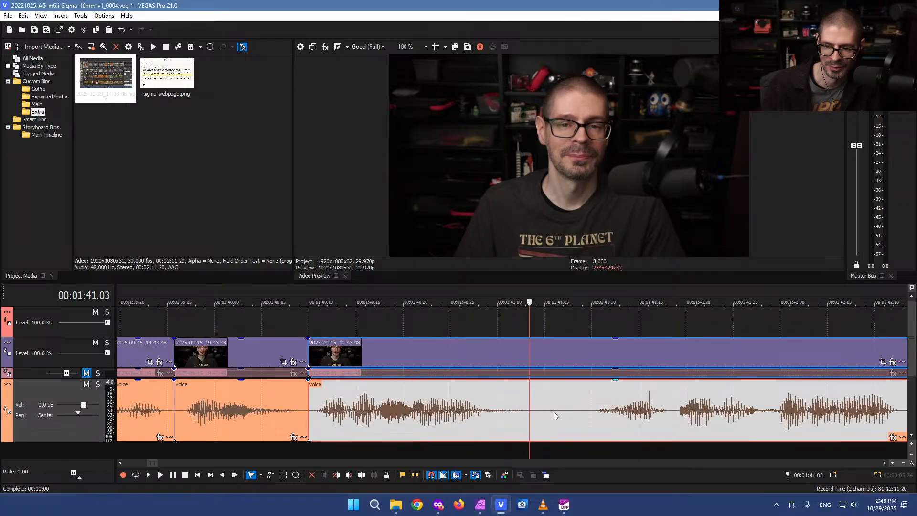
key(s)
scroll(644, 420, up, 2)
click(721, 417)
key(s)
click(671, 416)
key(Delete)
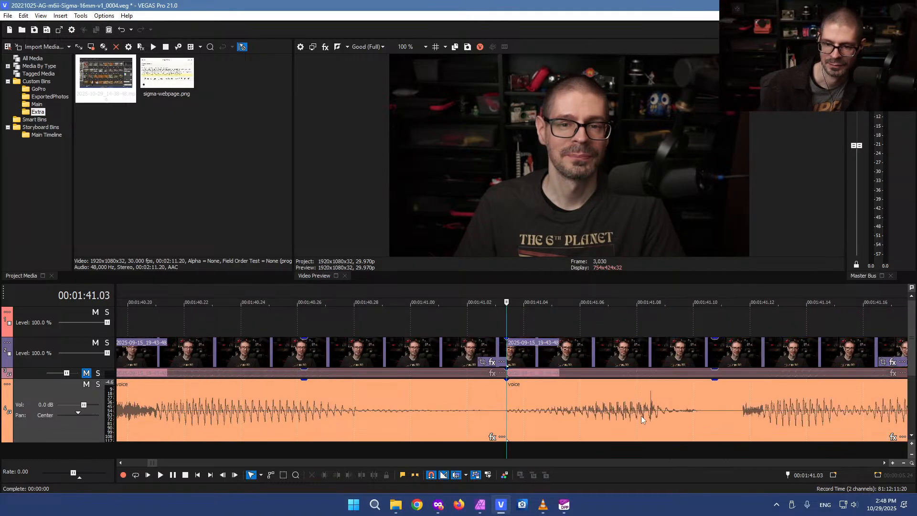
Remove the silence around the cut following 00:01:43.05 in the talking-head clip and close the gap
click(552, 420)
scroll(571, 424, down, 4)
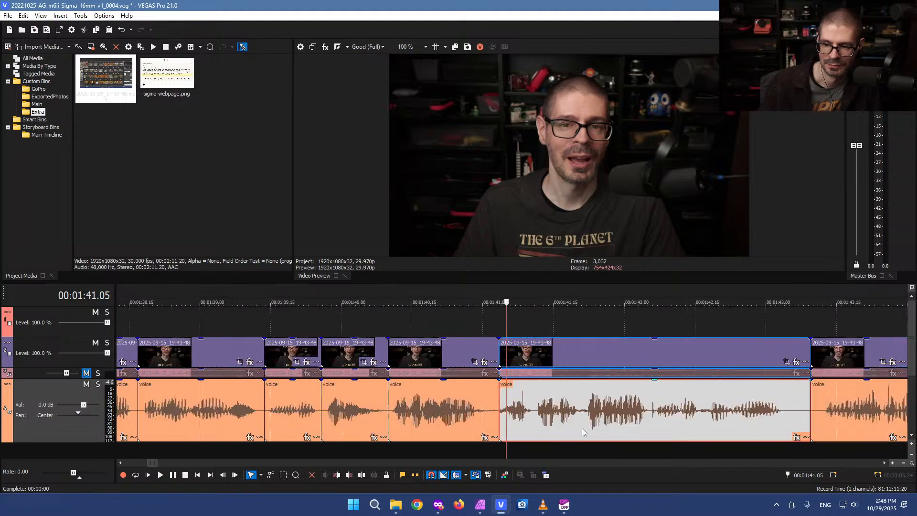
click(718, 412)
scroll(716, 412, up, 3)
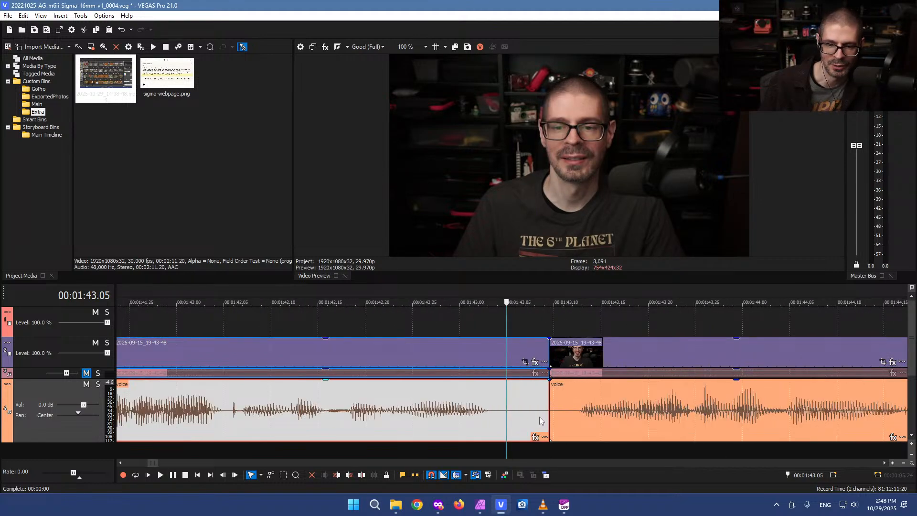
key(s)
click(566, 419)
key(s)
click(558, 417)
key(Delete)
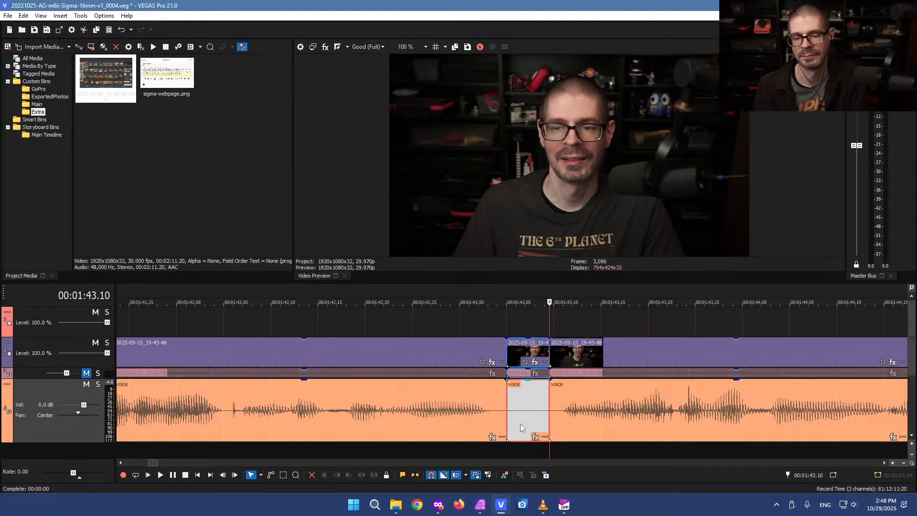
click(520, 423)
scroll(474, 409, down, 3)
scroll(455, 414, down, 3)
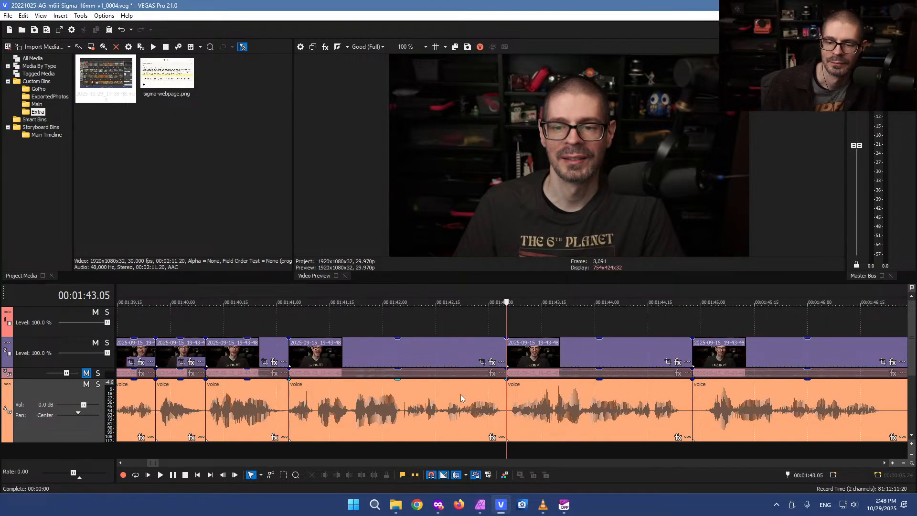
Cut out the pause starting at 00:01:44.26, up to the next spoken phrase, and close the gap
click(493, 322)
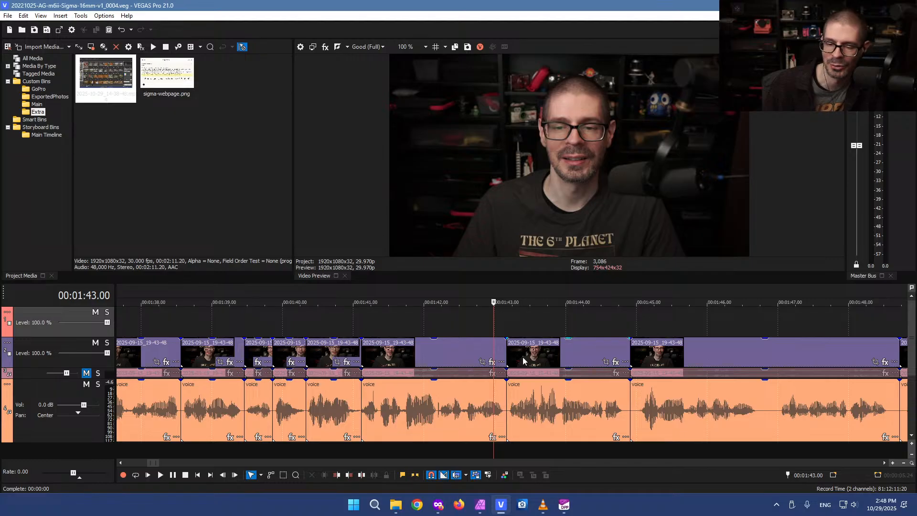
scroll(435, 419, up, 4)
scroll(684, 417, down, 3)
click(660, 330)
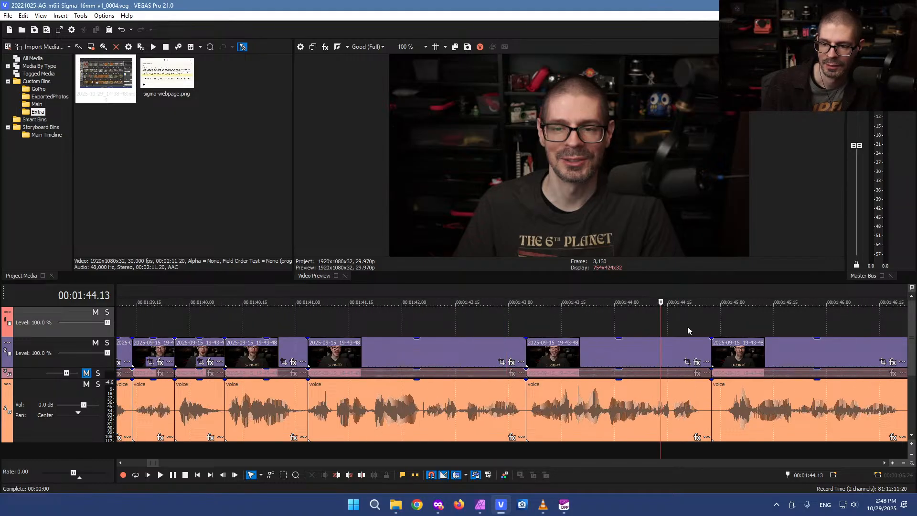
scroll(670, 365, up, 2)
click(595, 410)
key(s)
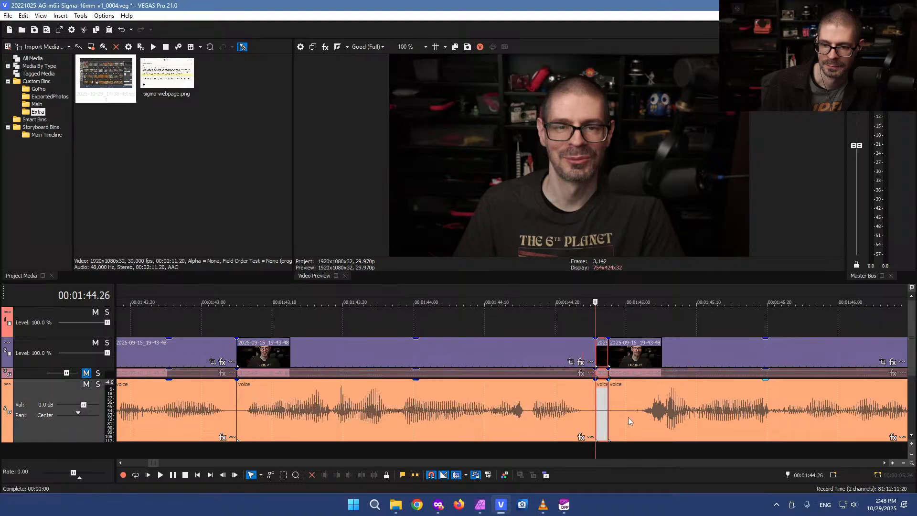
click(633, 417)
key(s)
click(618, 419)
key(Delete)
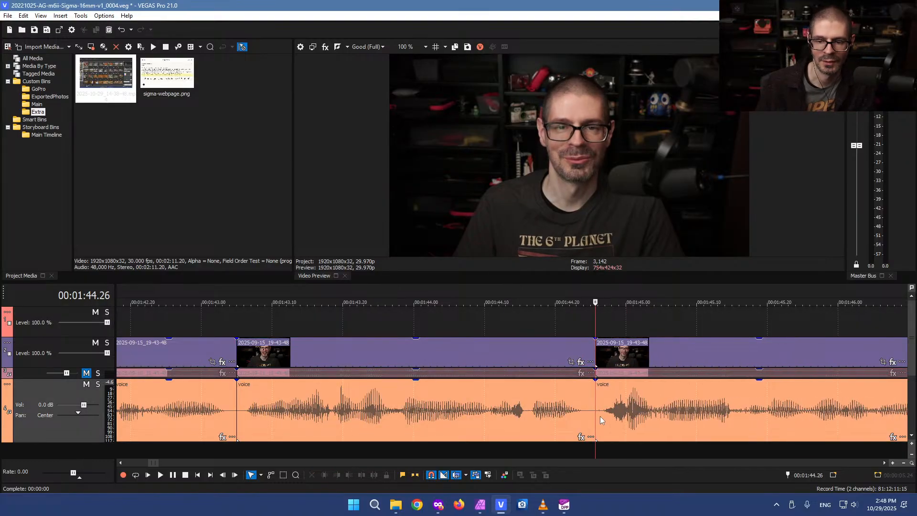
Switch to VLC media player, pause playback, remove "Unicorn Heads - URL Melt.mp3" from the playlist and return to VEGAS Pro
click(543, 504)
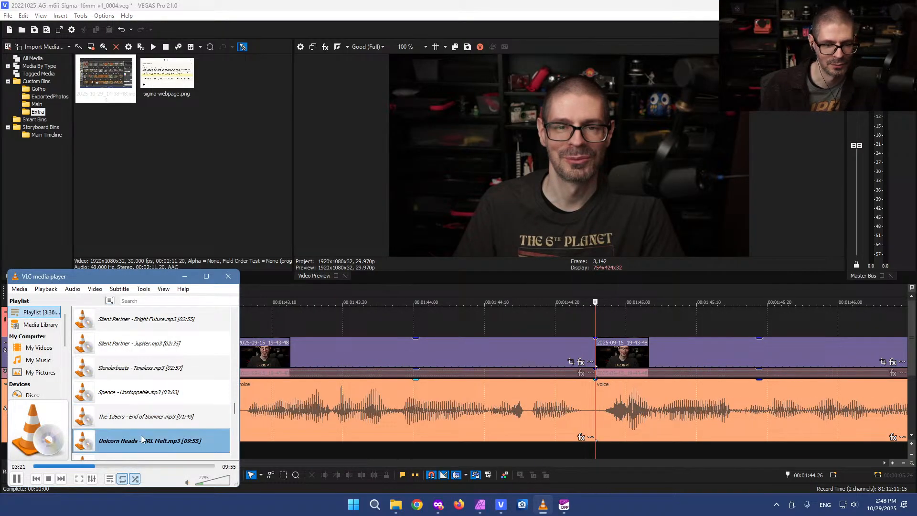
click(157, 416)
click(17, 479)
click(148, 443)
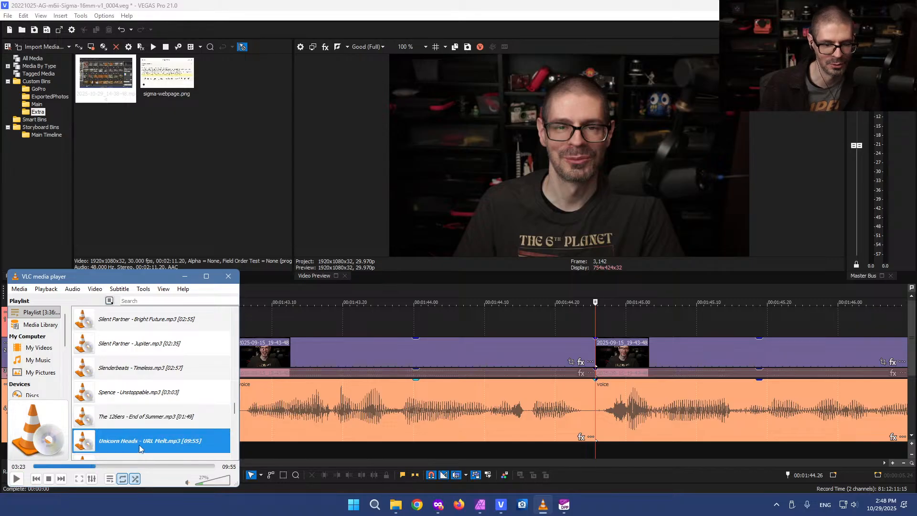
key(Delete)
drag(134, 276, 916, 277)
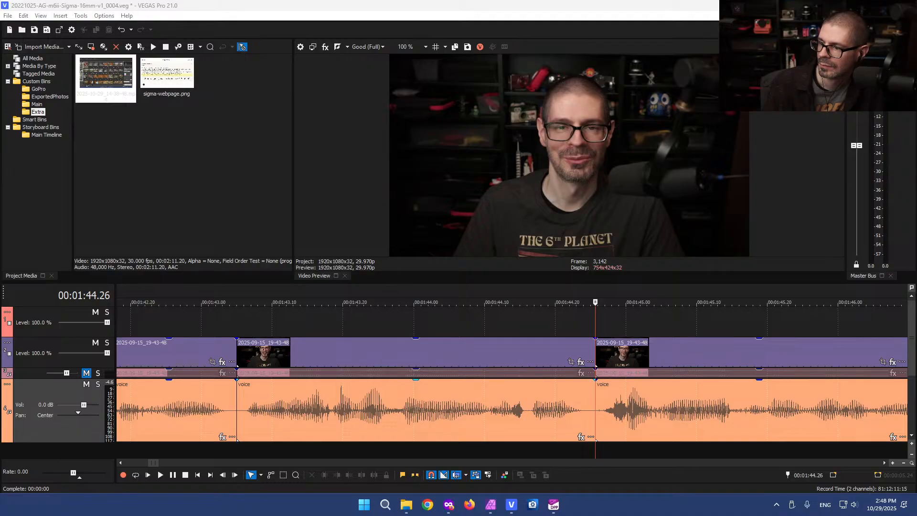
drag(282, 288, 136, 268)
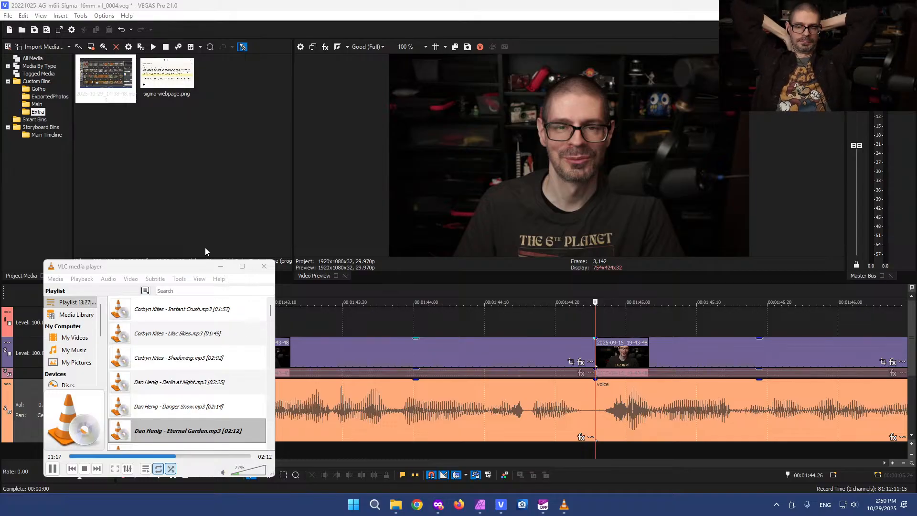
click(191, 216)
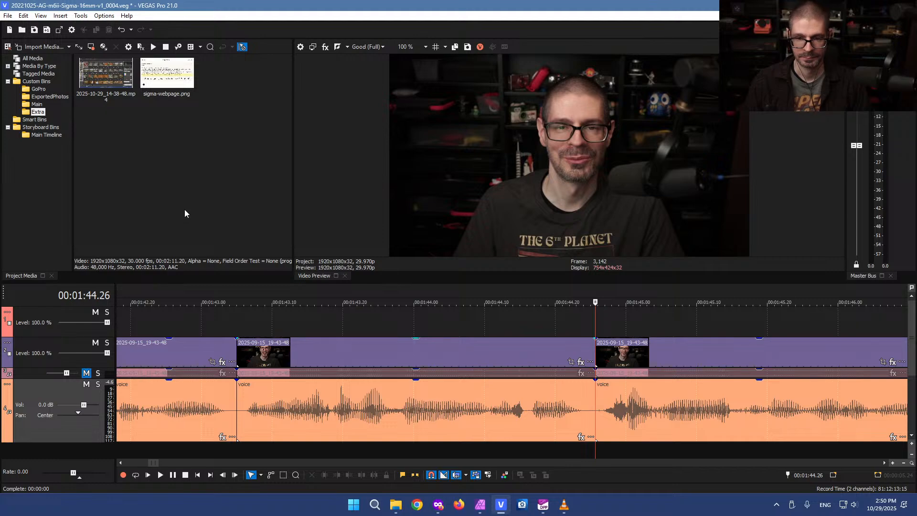
Play back the tightened speech from about 00:01:41 at 1.5x speed to check its pacing and find remaining pauses
scroll(335, 315, down, 8)
click(349, 308)
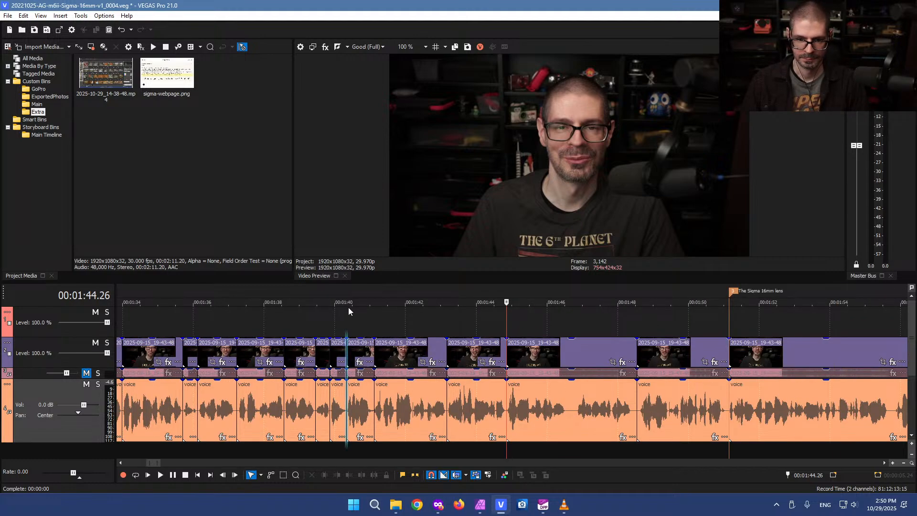
click(382, 322)
key(l)
key(l)
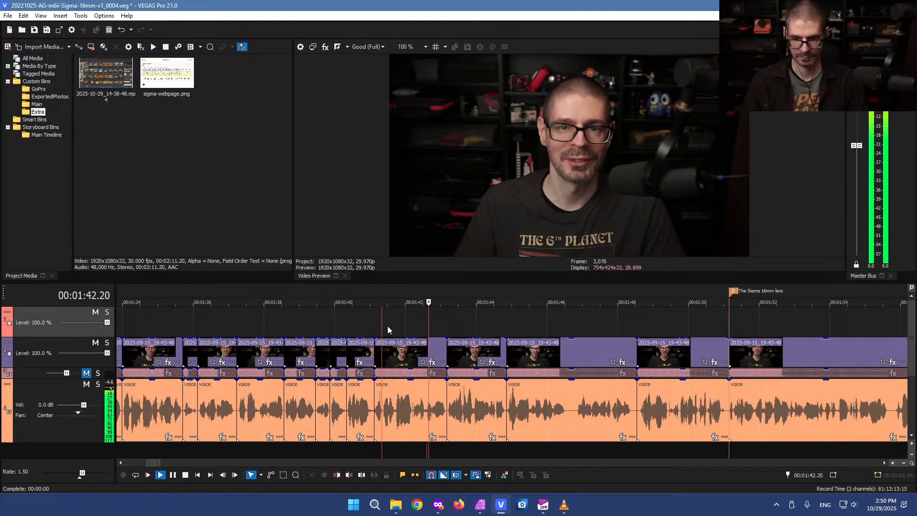
scroll(411, 339, down, 3)
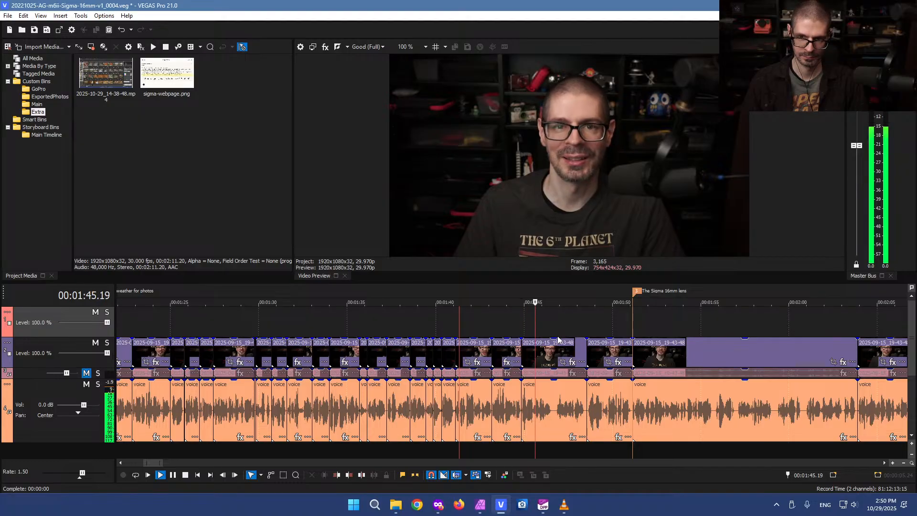
scroll(443, 407, up, 5)
key(k)
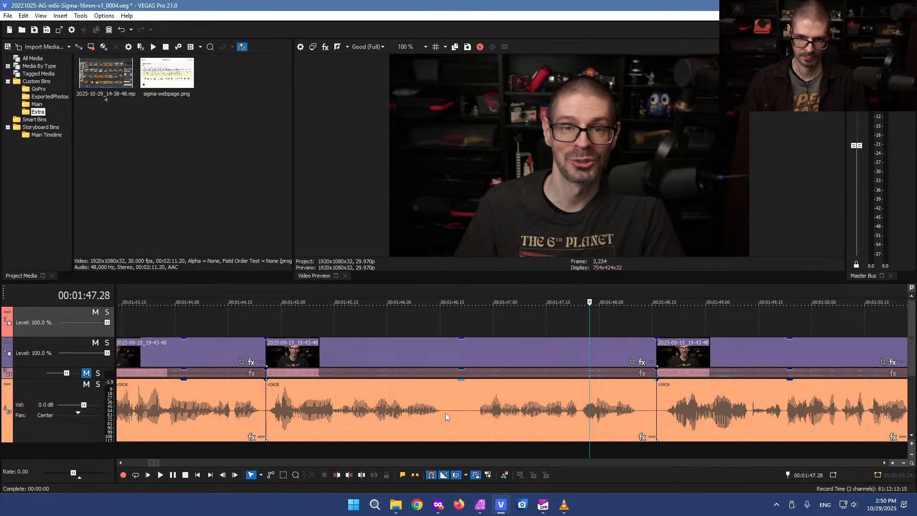
Cut out the pause starting at 00:01:46.17 in the talking-head clip and close the gap
click(445, 412)
key(s)
click(472, 416)
key(s)
click(451, 411)
key(Delete)
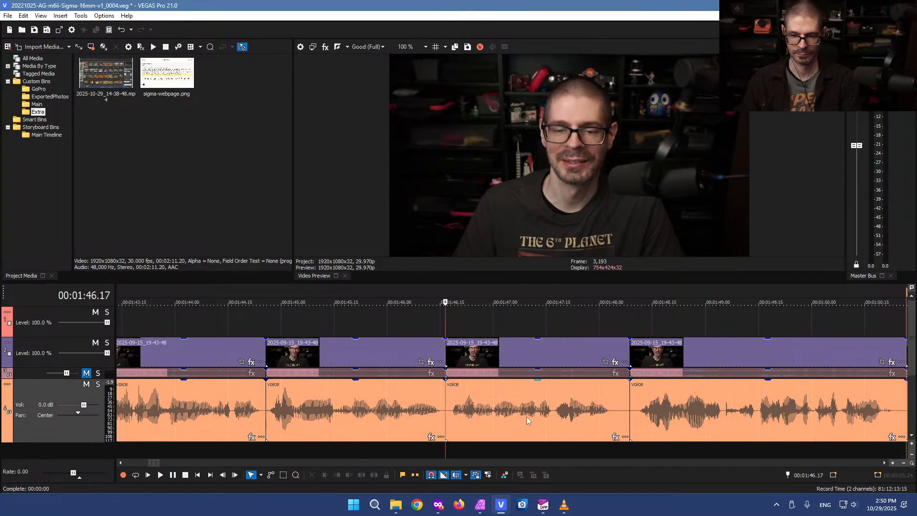
Remove the silence around the cut following 00:01:48.04 in the talking-head clip and close the gap
click(612, 415)
key(s)
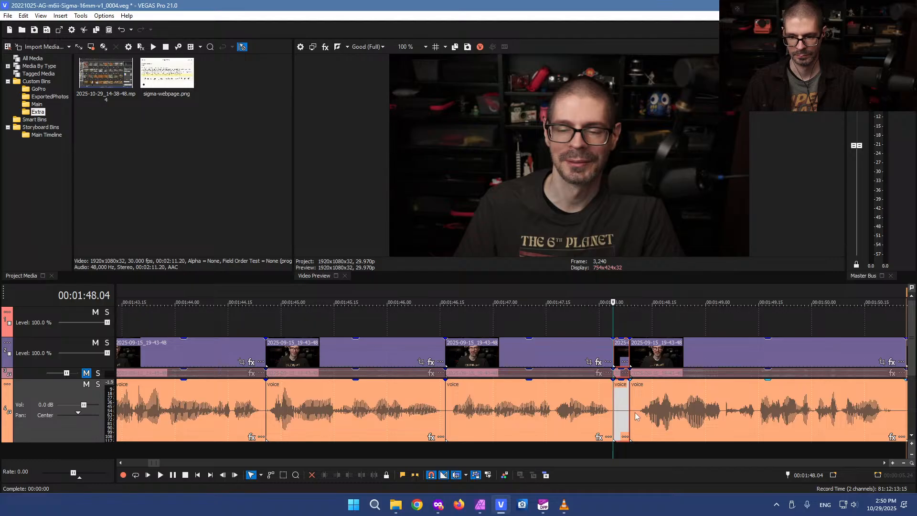
click(635, 411)
key(s)
click(632, 413)
key(Delete)
click(623, 414)
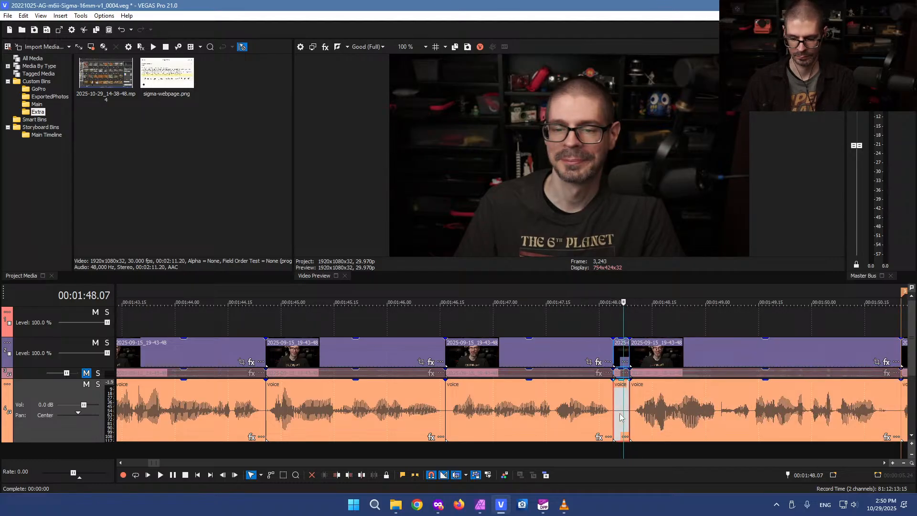
key(Delete)
Cut off the silent end of the phrase from 00:01:50.19, just before the "The Sigma 16mm lens" marker, and close the gap
scroll(462, 394, down, 5)
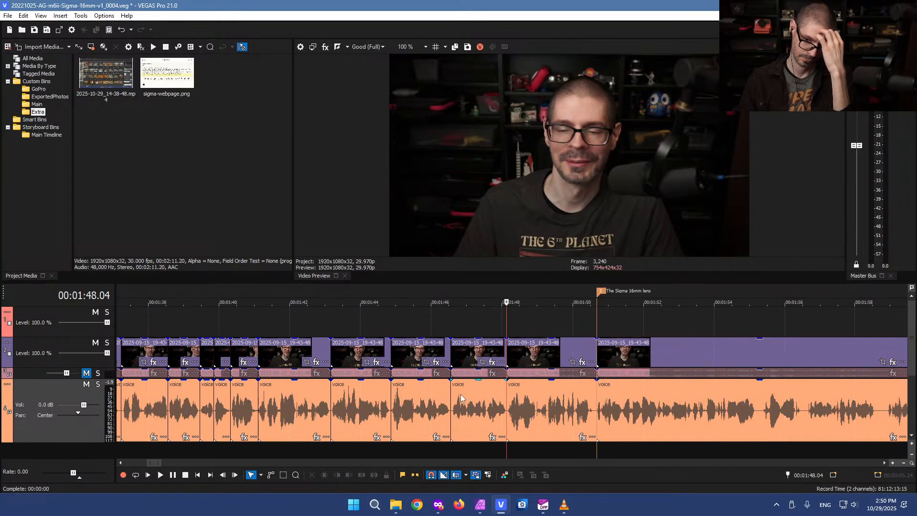
click(567, 409)
scroll(571, 408, up, 5)
click(520, 415)
key(space)
key(space)
click(575, 412)
key(s)
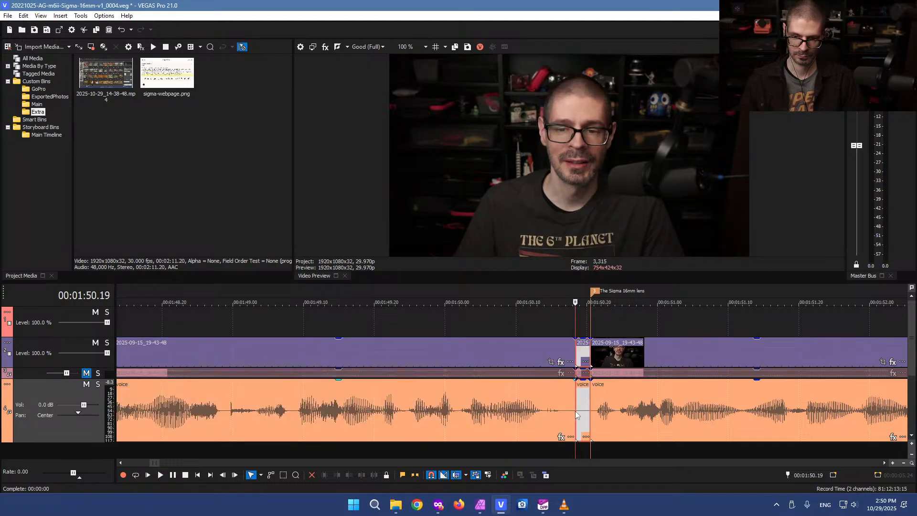
key(Delete)
Play back the speech from the "The Sigma 16mm lens" marker at 1.5x speed to review the section's talking-head clips
click(500, 407)
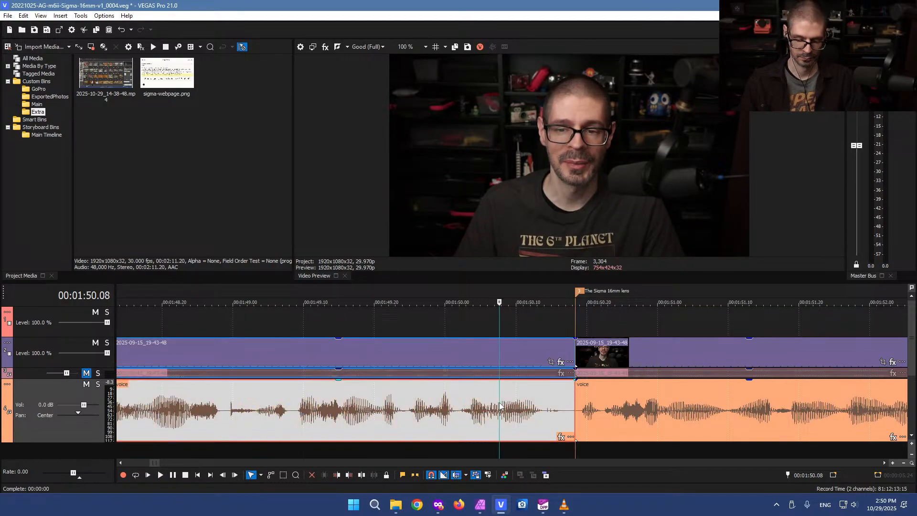
scroll(498, 402, down, 8)
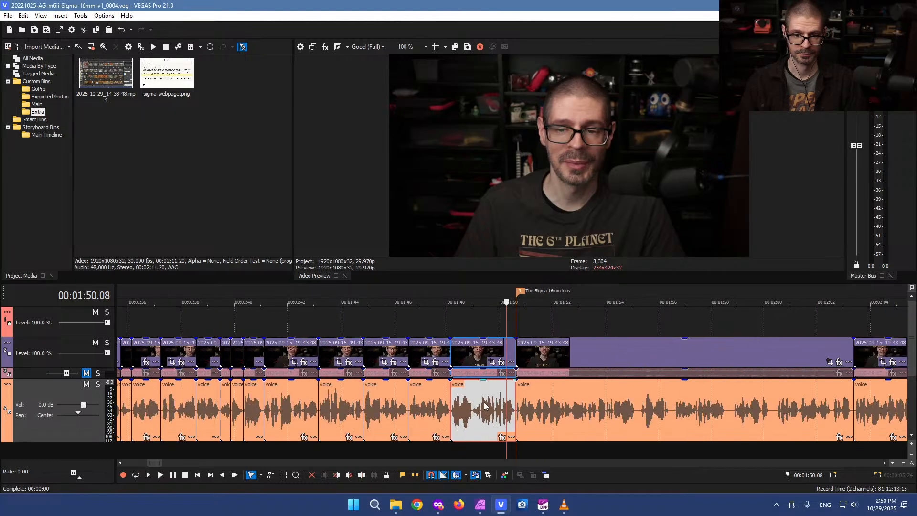
scroll(460, 401, up, 8)
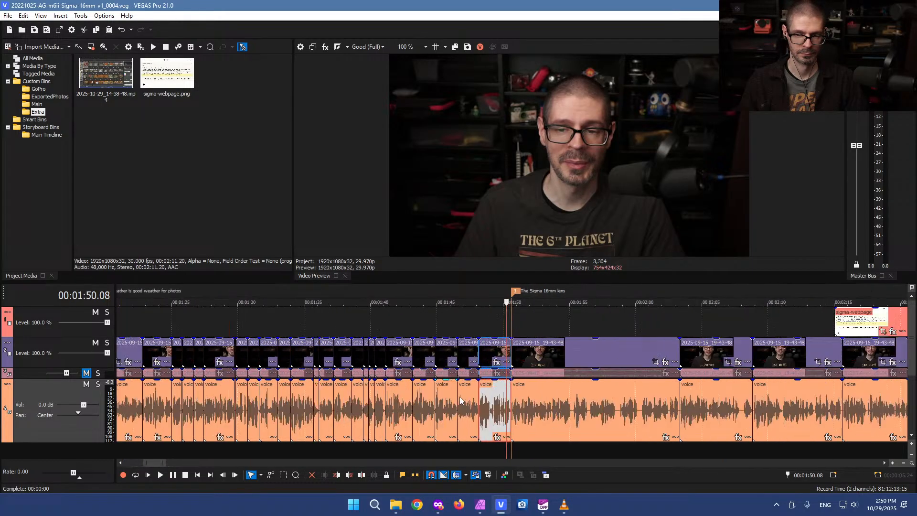
click(529, 317)
key(space)
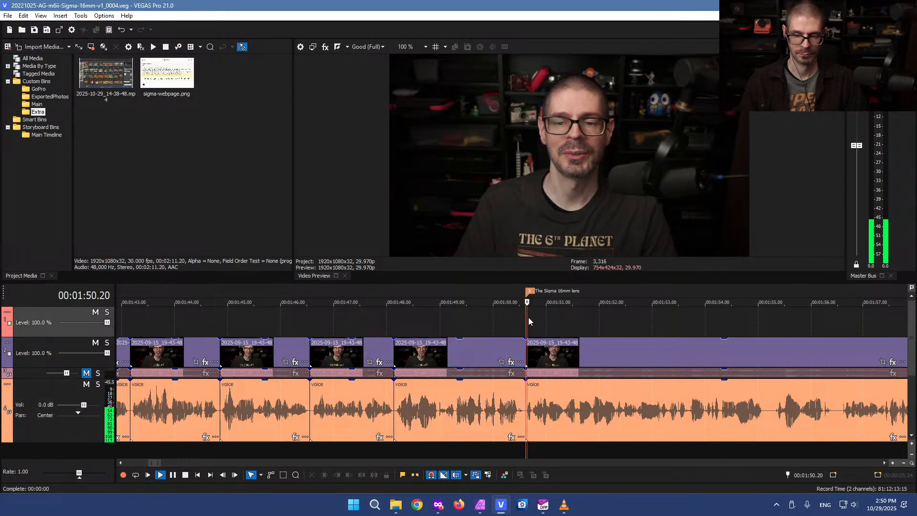
scroll(535, 333, down, 3)
key(l)
scroll(534, 334, down, 5)
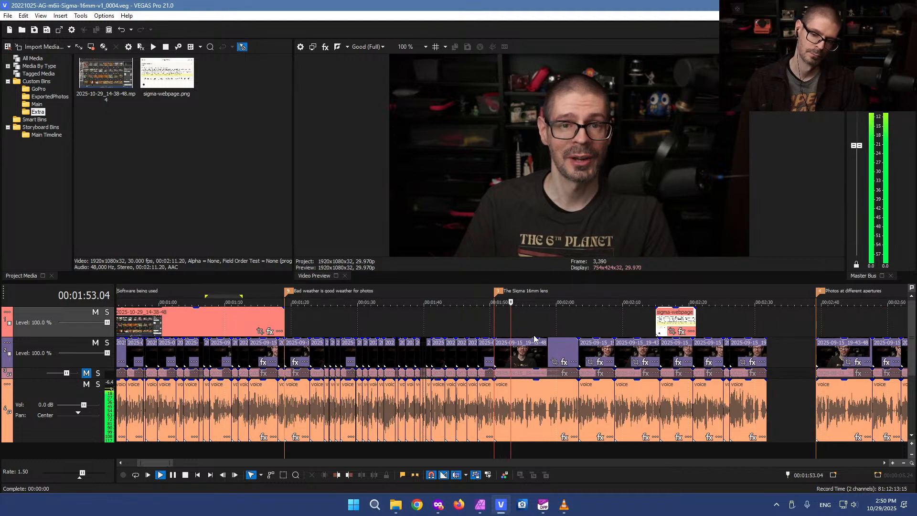
Review the speech from the "The Sigma 16mm lens" section into "Photos at different apertures", checking the clip layout of the surrounding sections
scroll(550, 340, up, 6)
scroll(550, 340, down, 4)
scroll(550, 340, down, 2)
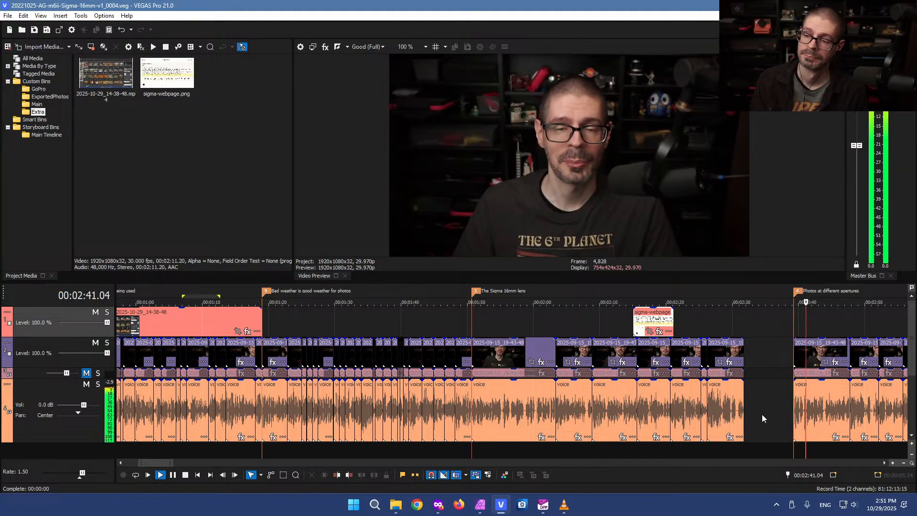
scroll(787, 391, down, 5)
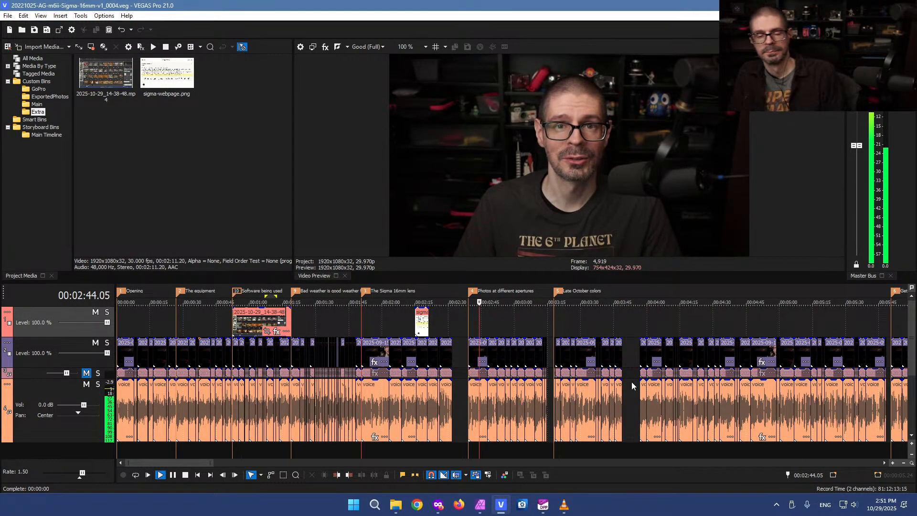
scroll(632, 382, up, 3)
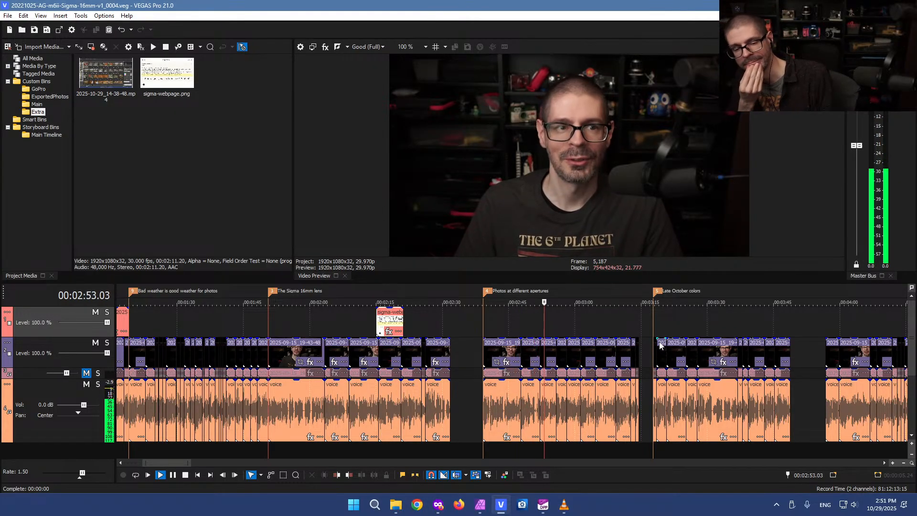
key(k)
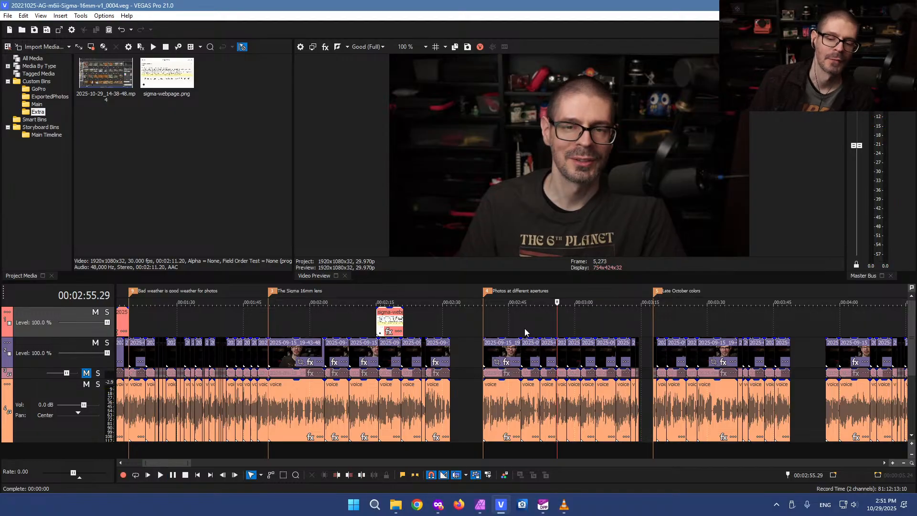
Play back the speech from 00:02:45.03 in "Photos at different apertures" into the "Late October colors" section, then stop playback
mouse_move(427, 316)
mouse_down()
mouse_move(437, 315)
mouse_move(234, 316)
mouse_move(440, 310)
mouse_up()
click(457, 321)
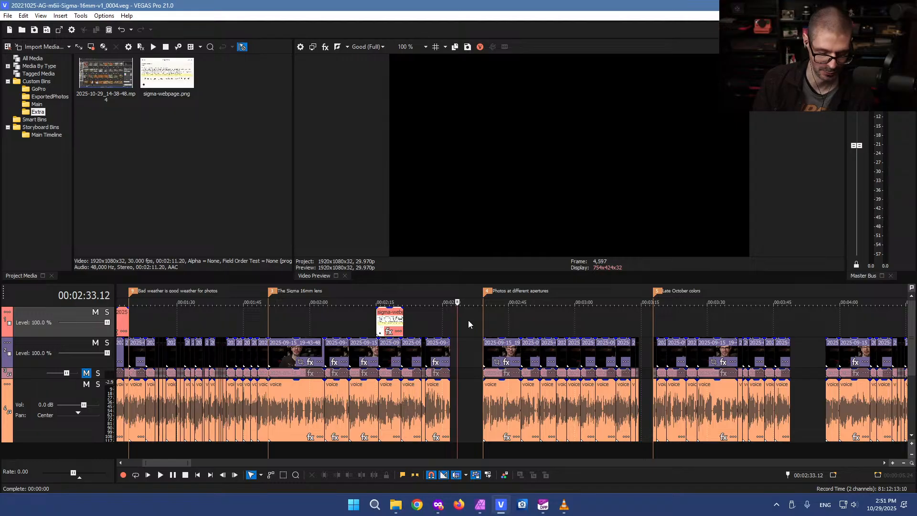
click(509, 320)
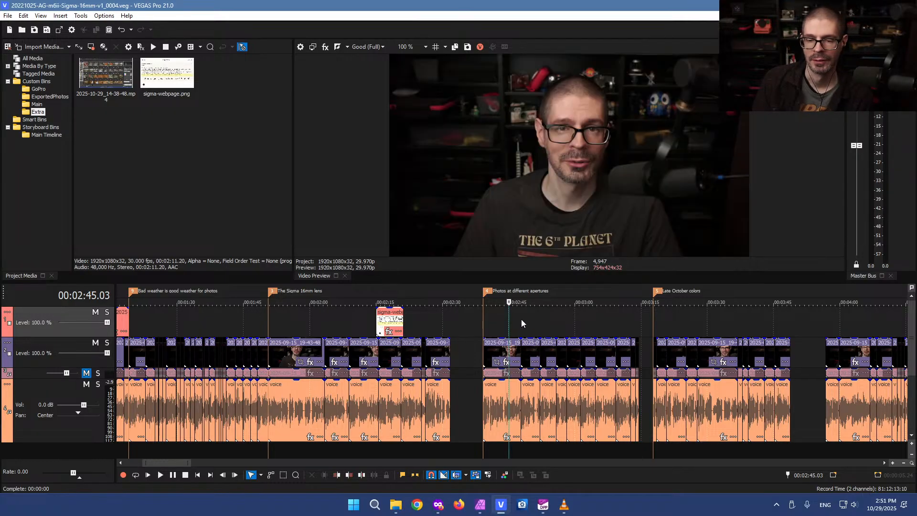
key(space)
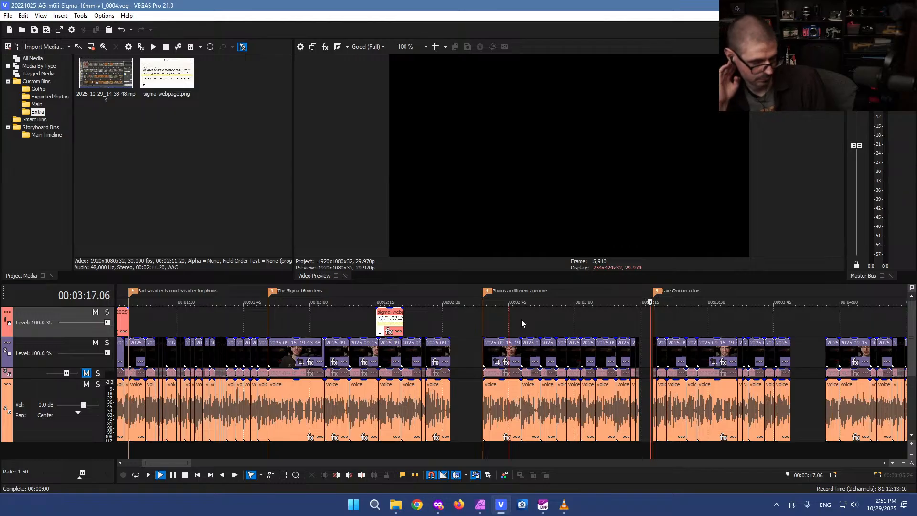
key(backslash)
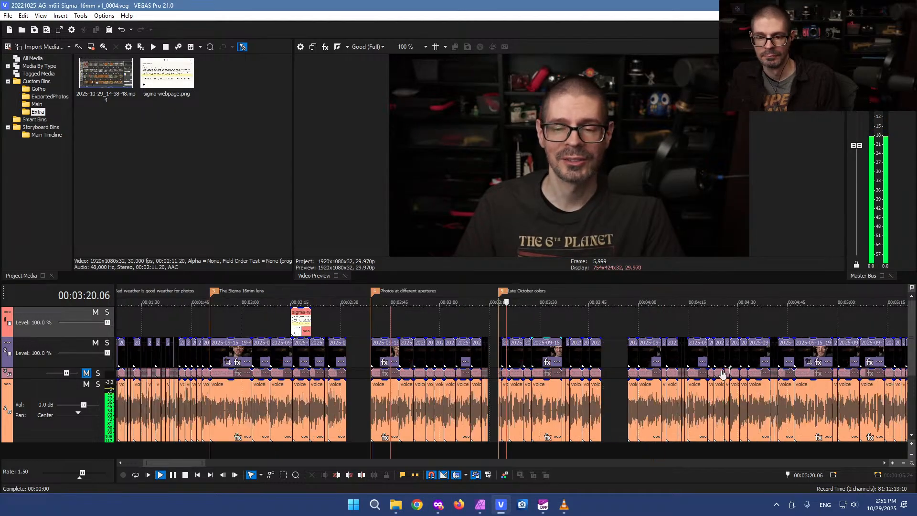
key(backslash)
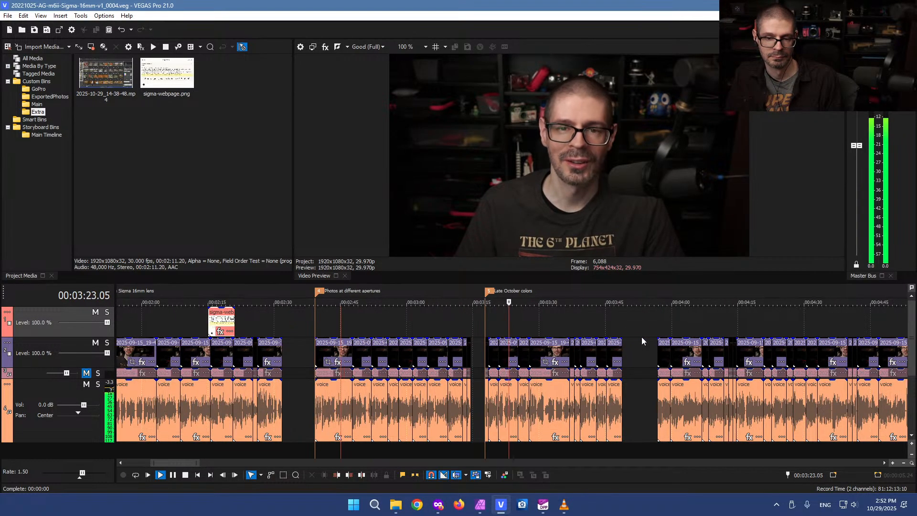
click(639, 317)
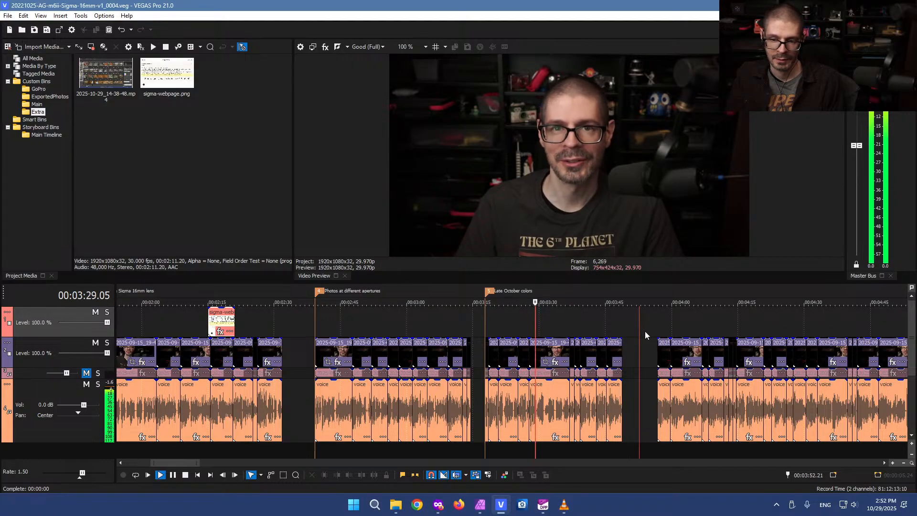
key(k)
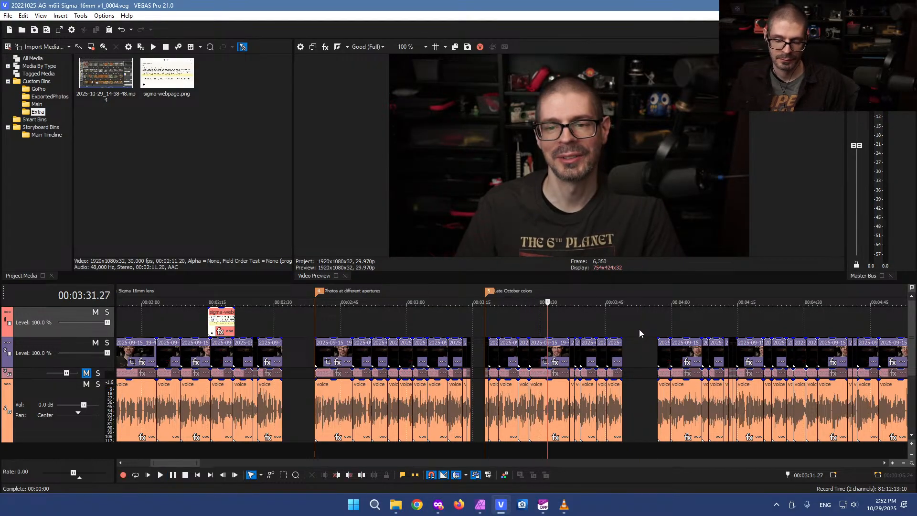
Examine the empty gap that follows the first group of talking-head clips in the "Late October colors" section
click(632, 324)
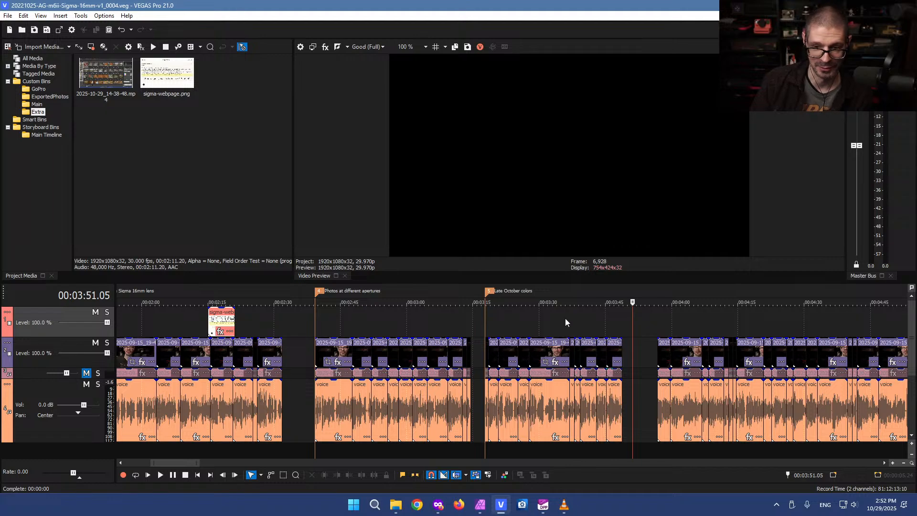
click(643, 328)
mouse_move(643, 326)
mouse_down()
mouse_move(627, 327)
mouse_move(656, 329)
mouse_move(617, 328)
mouse_move(657, 331)
mouse_move(613, 332)
mouse_move(663, 334)
mouse_move(623, 336)
mouse_move(660, 323)
mouse_move(641, 322)
mouse_up()
scroll(641, 322, up, 3)
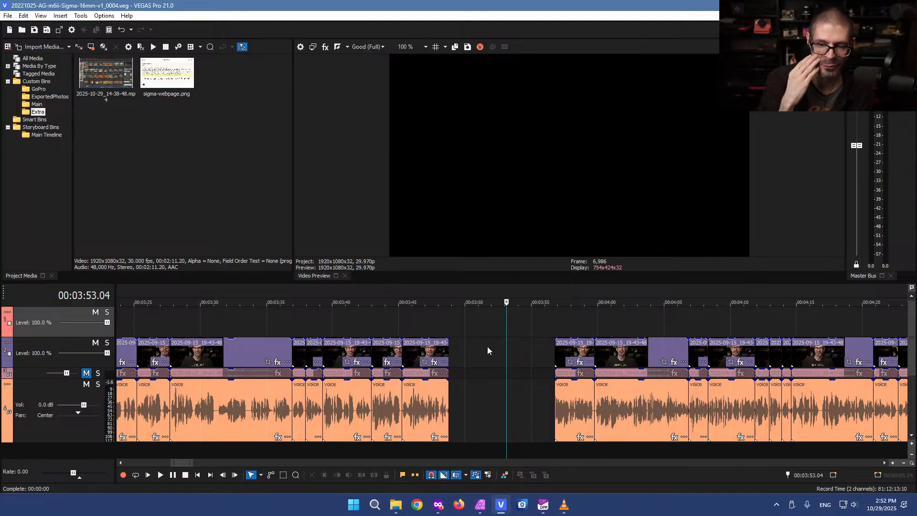
click(531, 322)
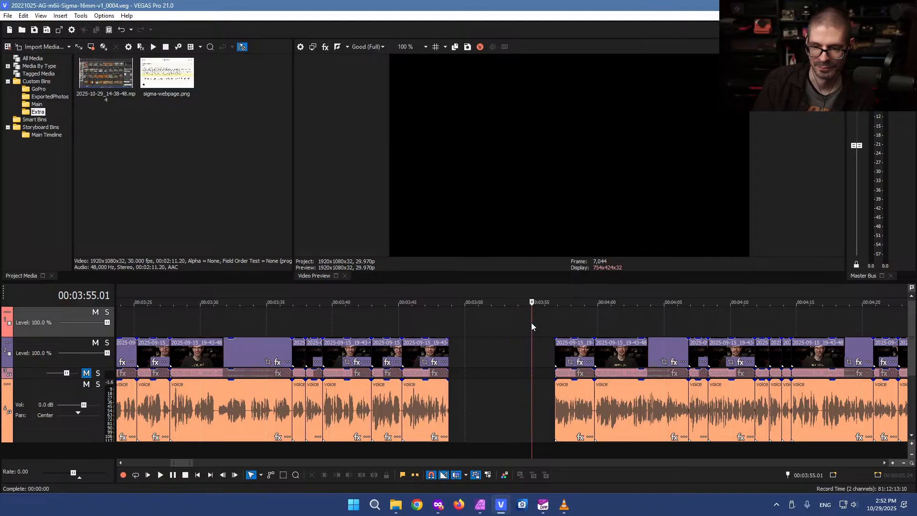
scroll(518, 325, down, 6)
click(492, 322)
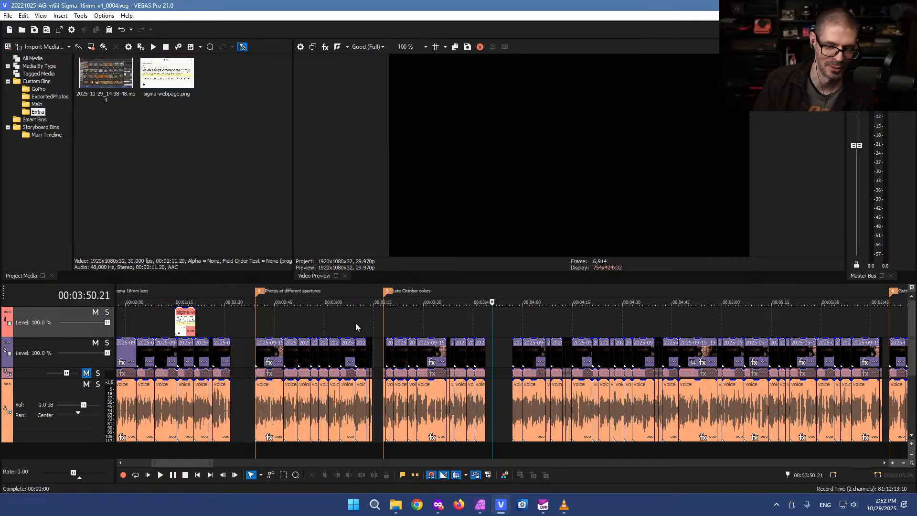
Compare the gap before the "Late October colors" marker with the clips and gap that follow it
scroll(357, 322, up, 4)
click(198, 325)
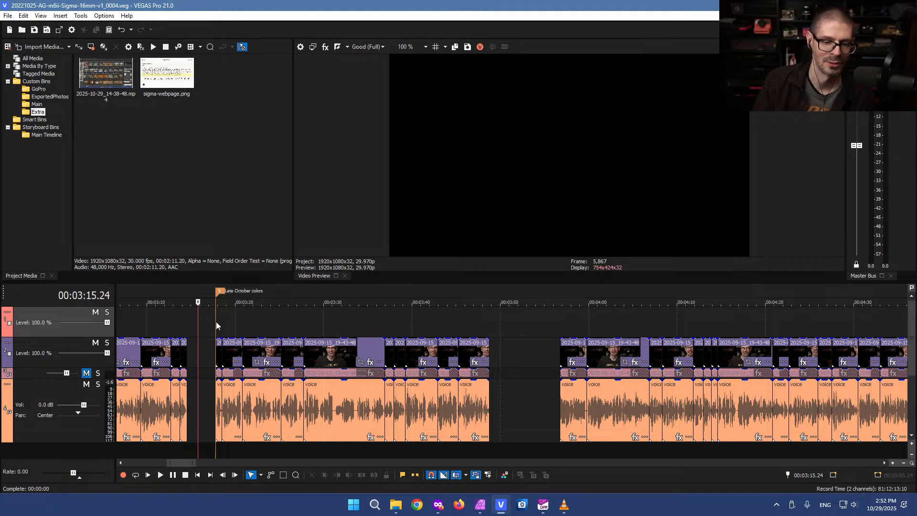
click(215, 325)
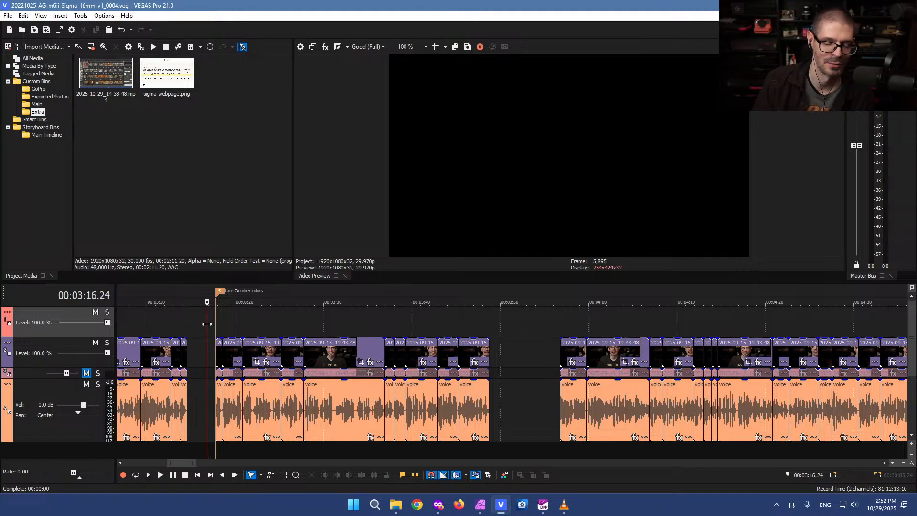
key(space)
click(342, 324)
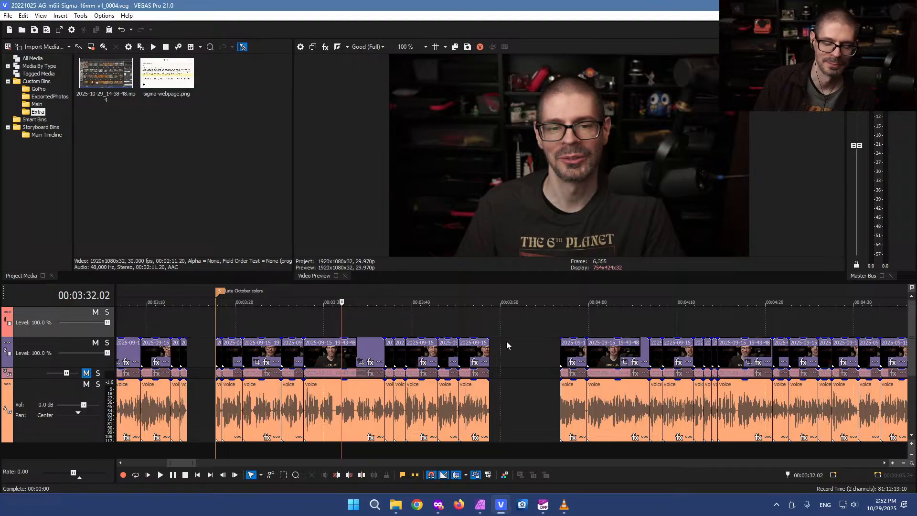
click(535, 326)
drag(598, 322, 521, 331)
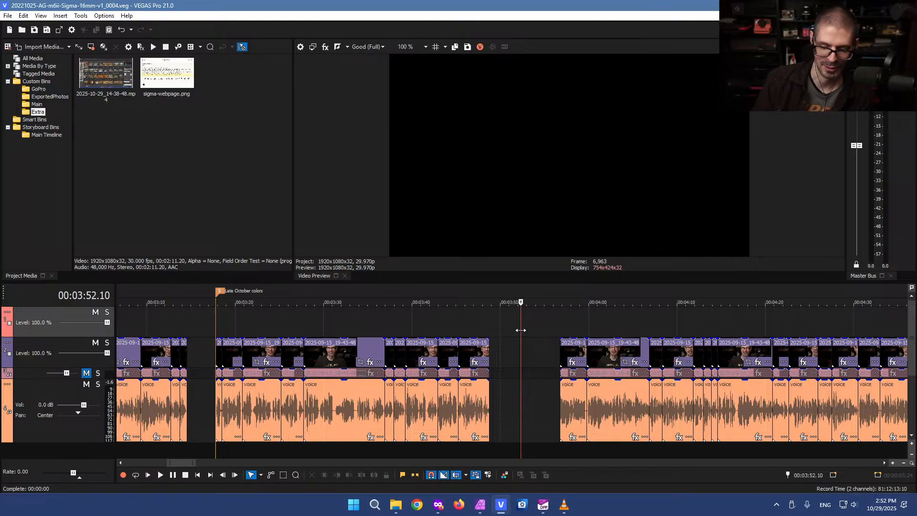